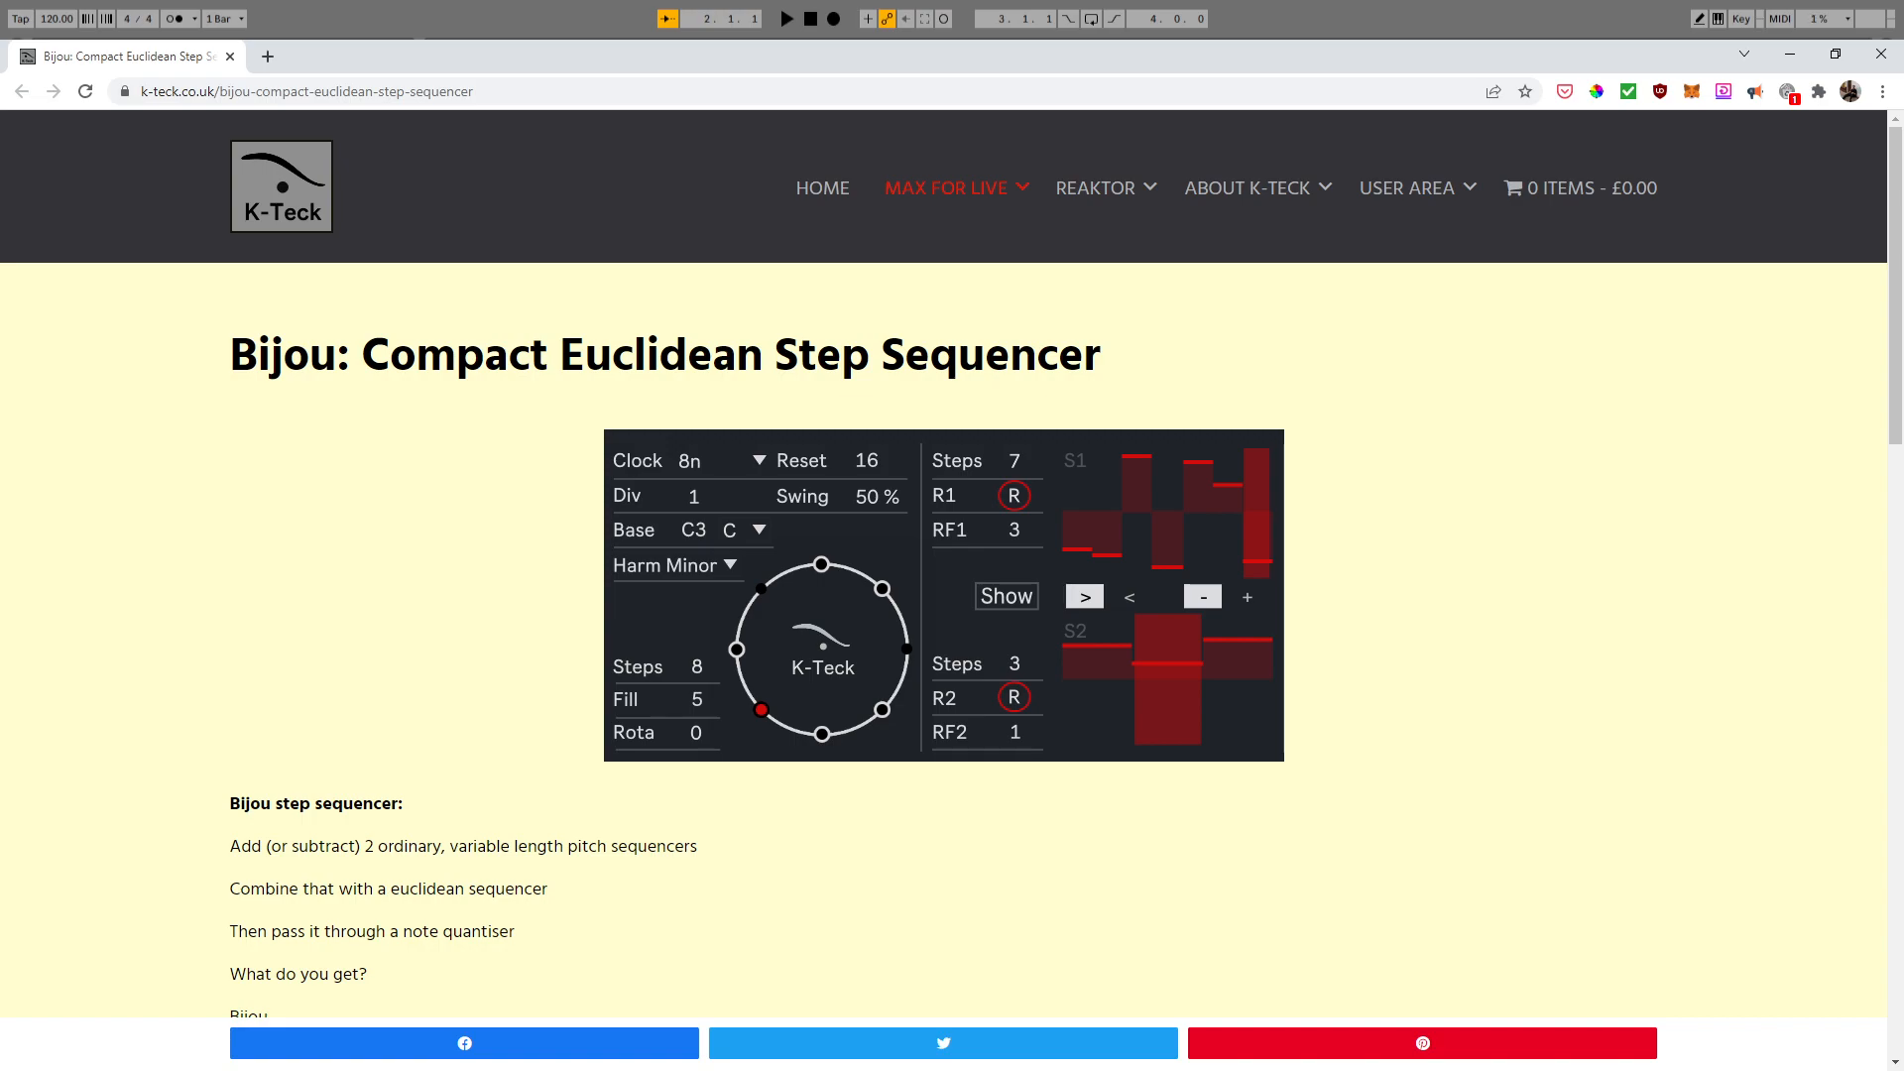
- Switch to Ableton Live and delete the Bijou_1rc6 and Wavetable devices from the first track
key("alt+Tab")
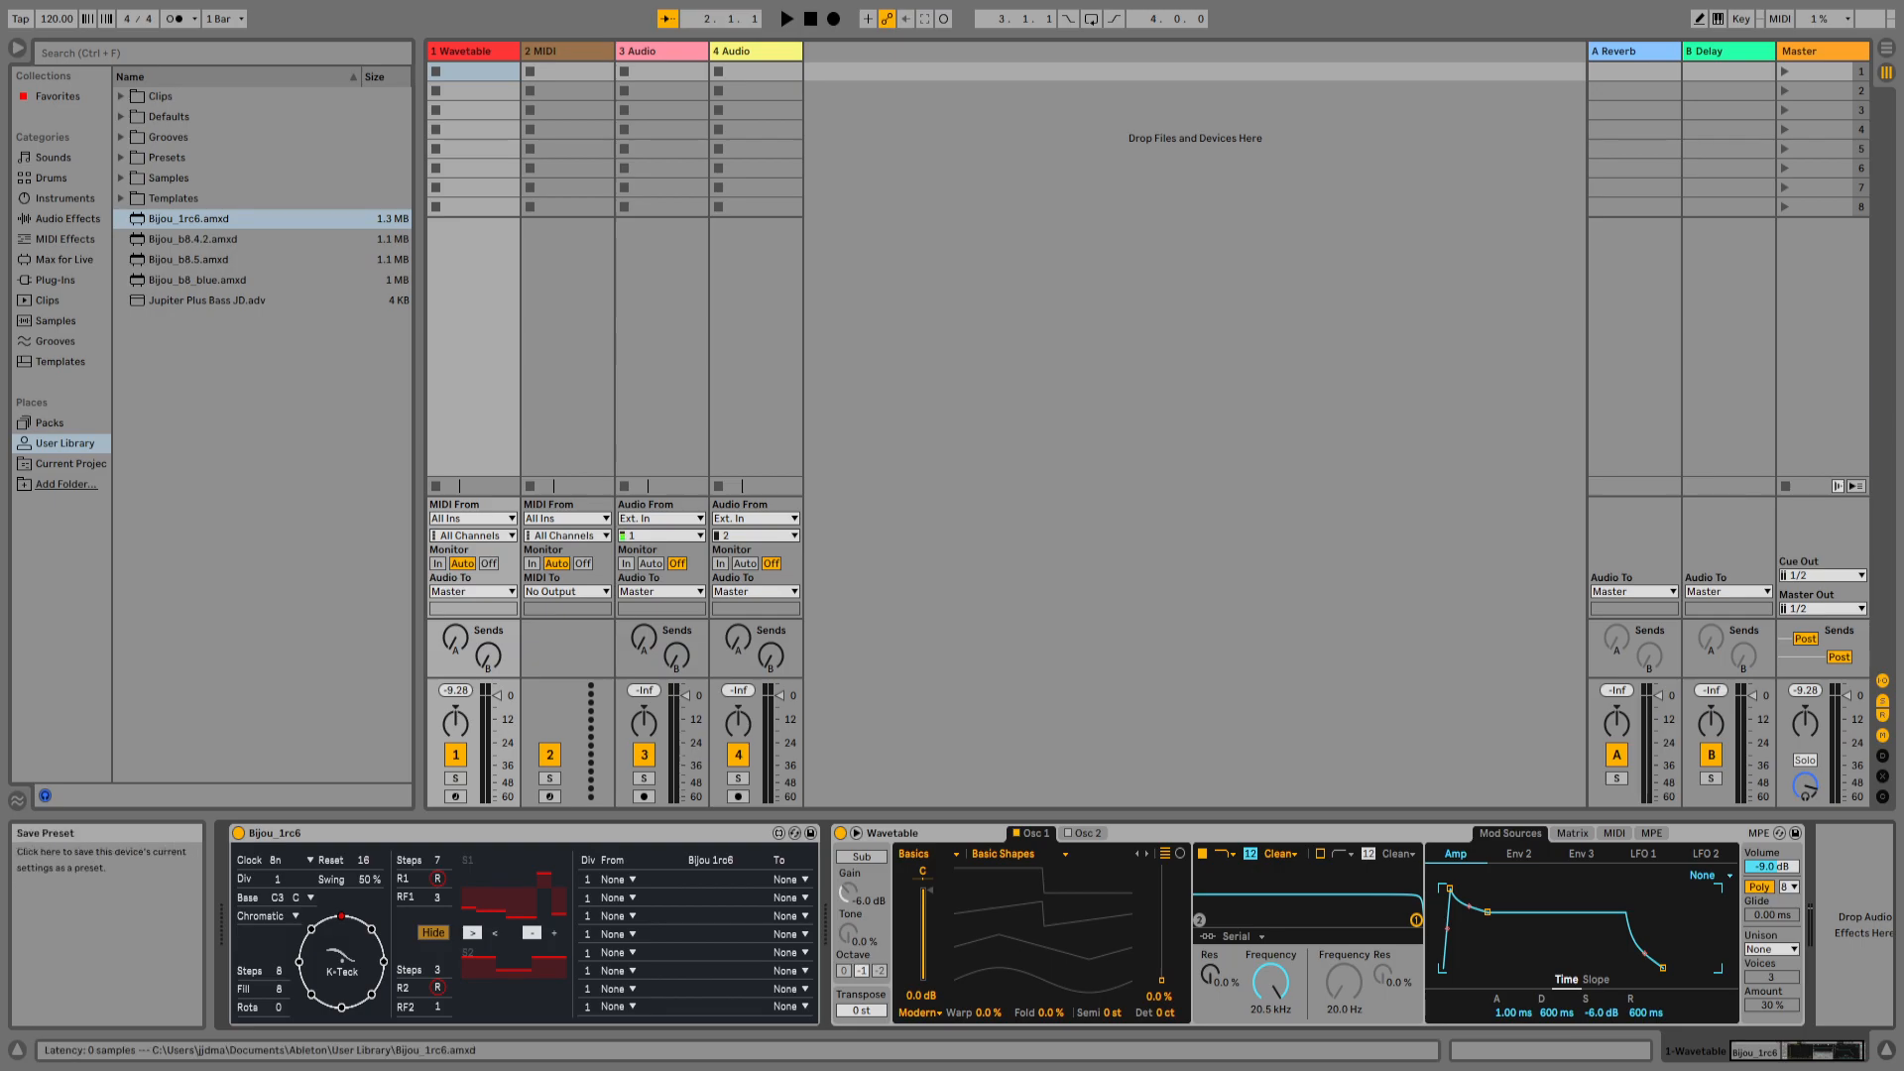
left_click(737, 835)
key("Delete")
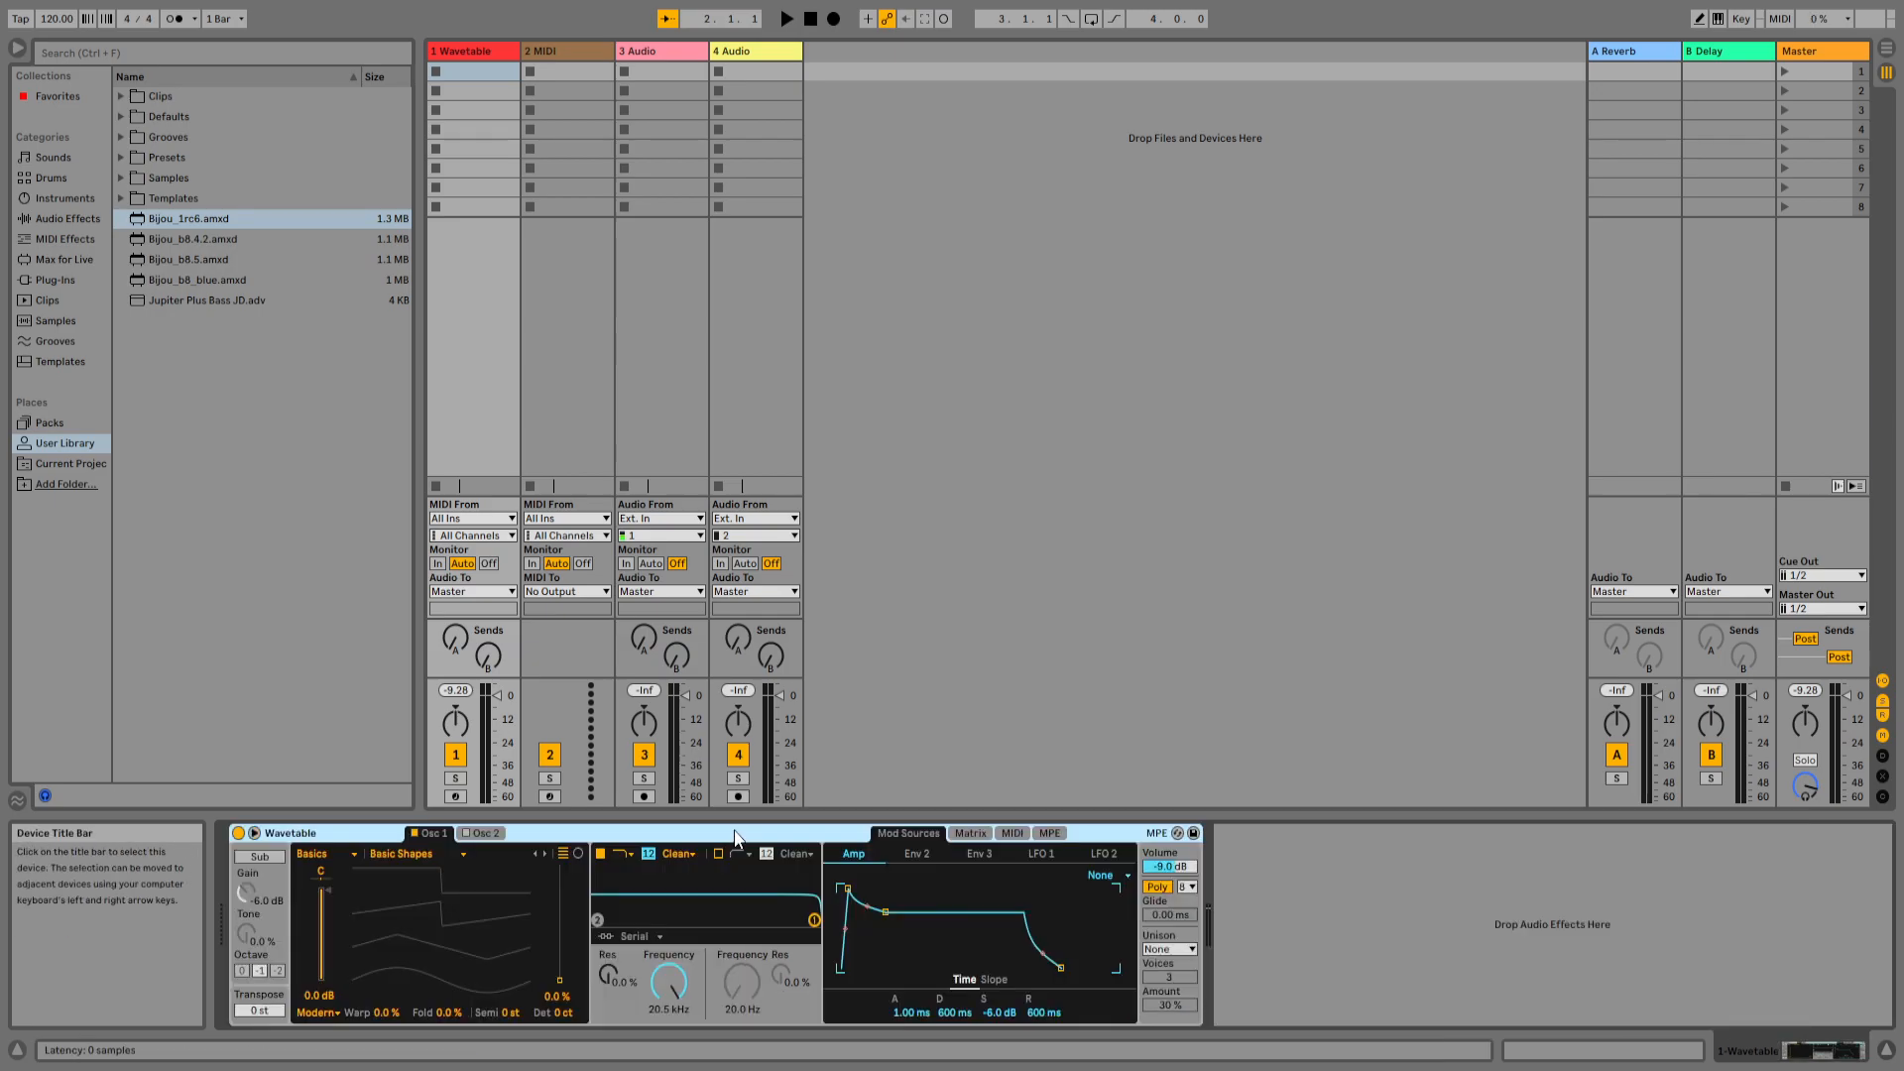
key("Delete")
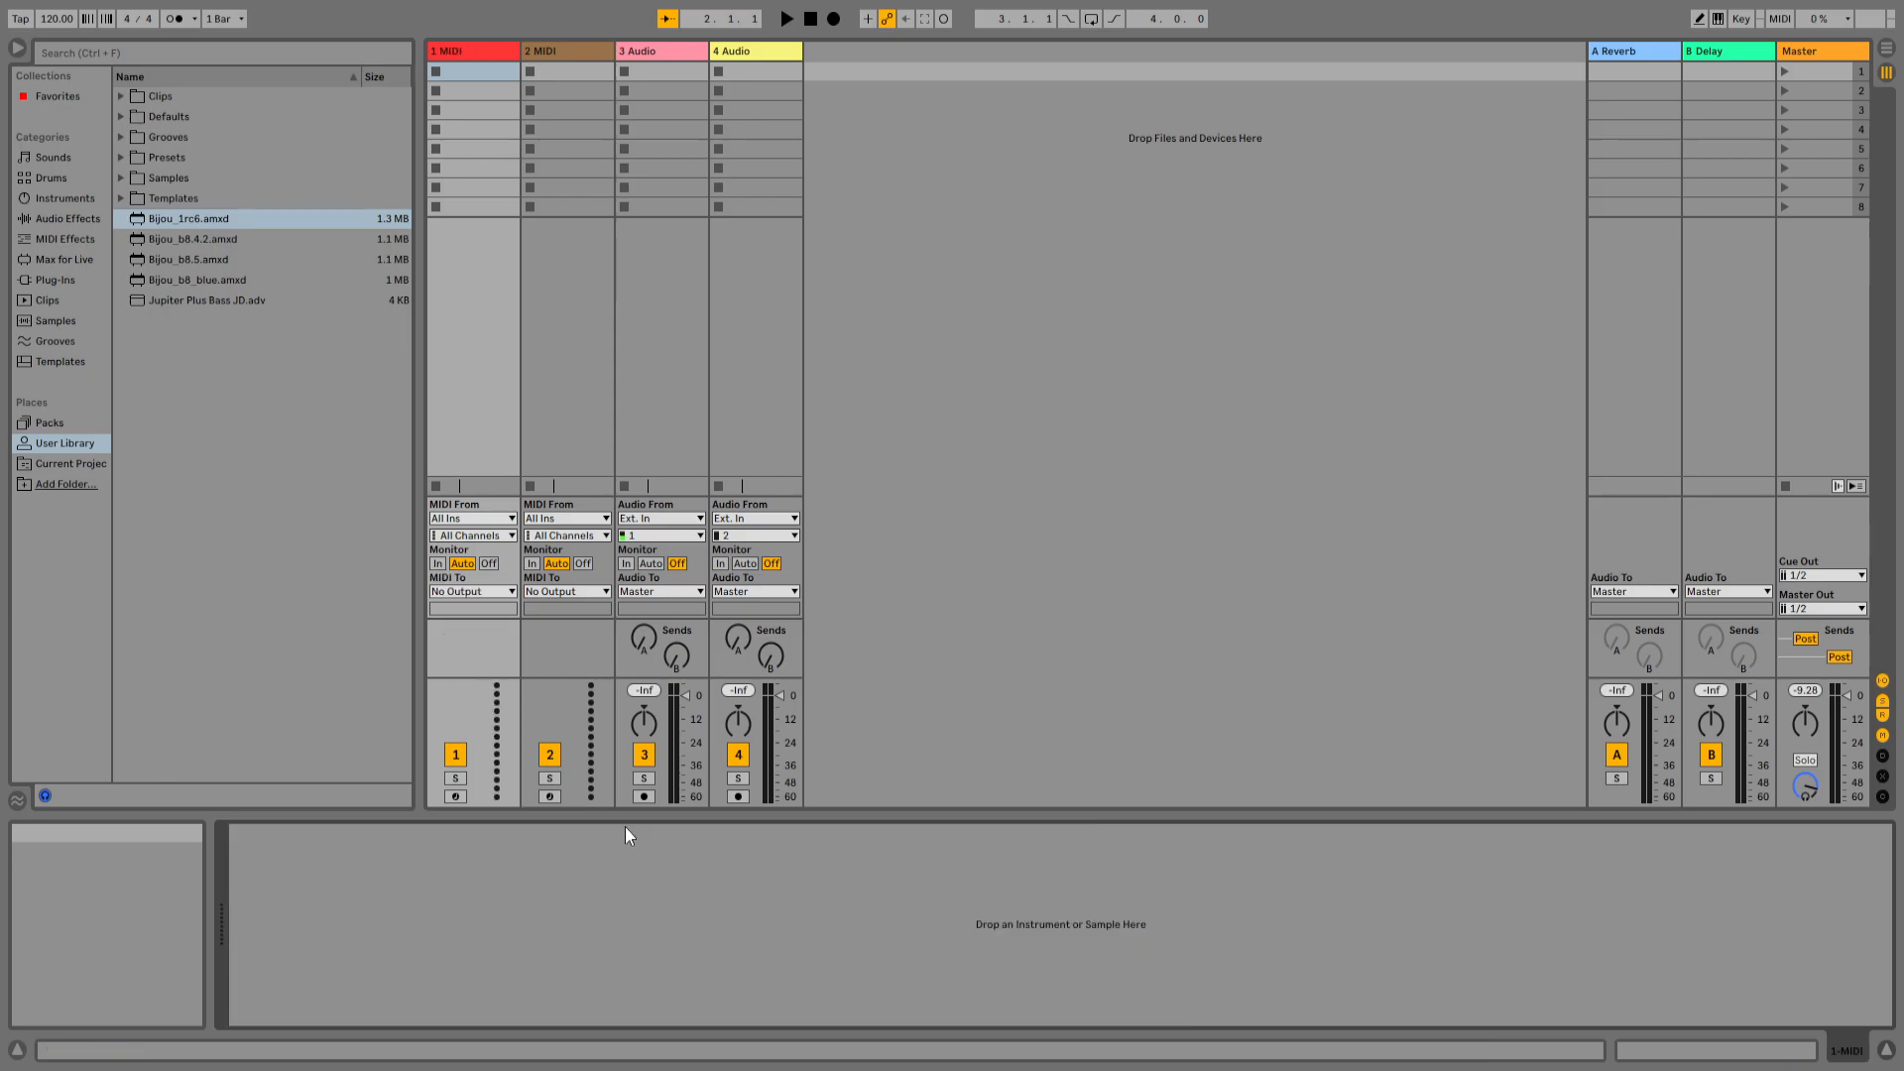
- Load Bijou_1rc6.amxd from the User Library onto the first MIDI track and briefly play the sequencer
left_click(200, 238)
left_click(200, 223)
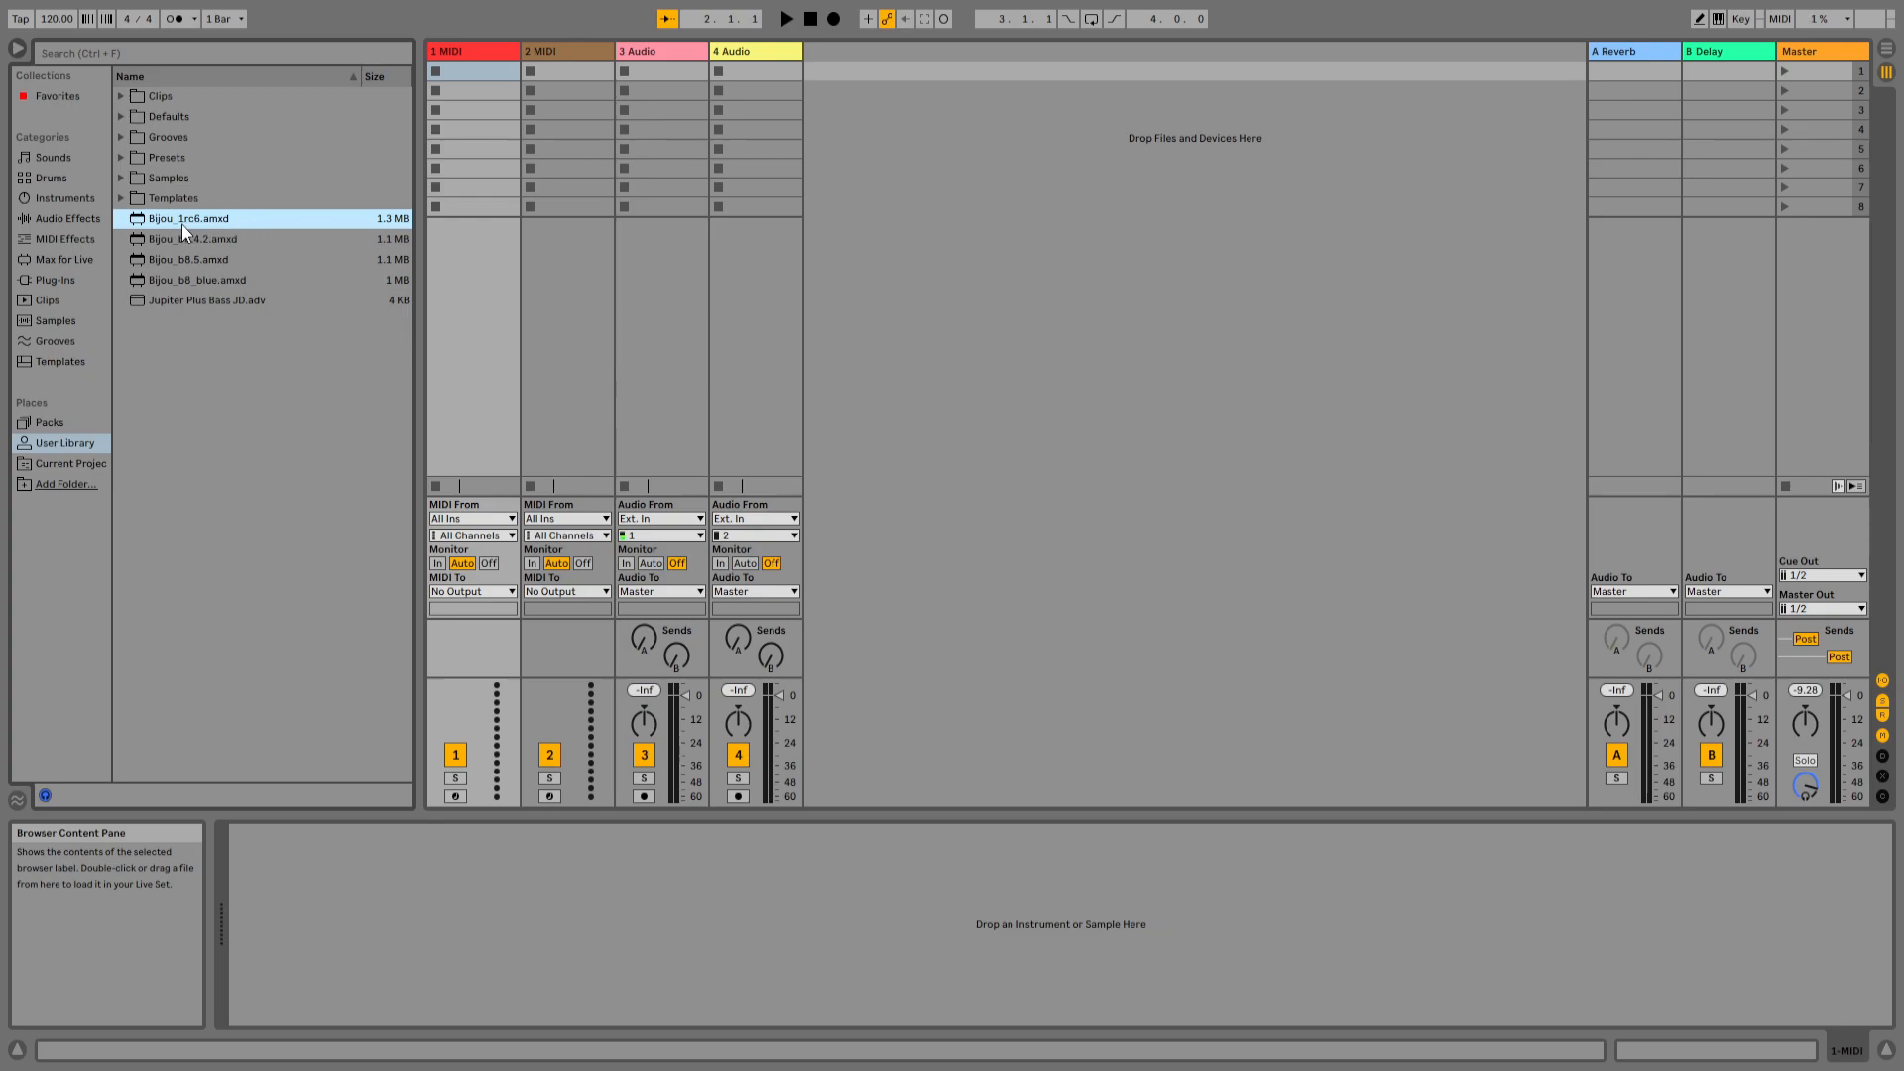
left_click_drag(488, 56, 490, 57)
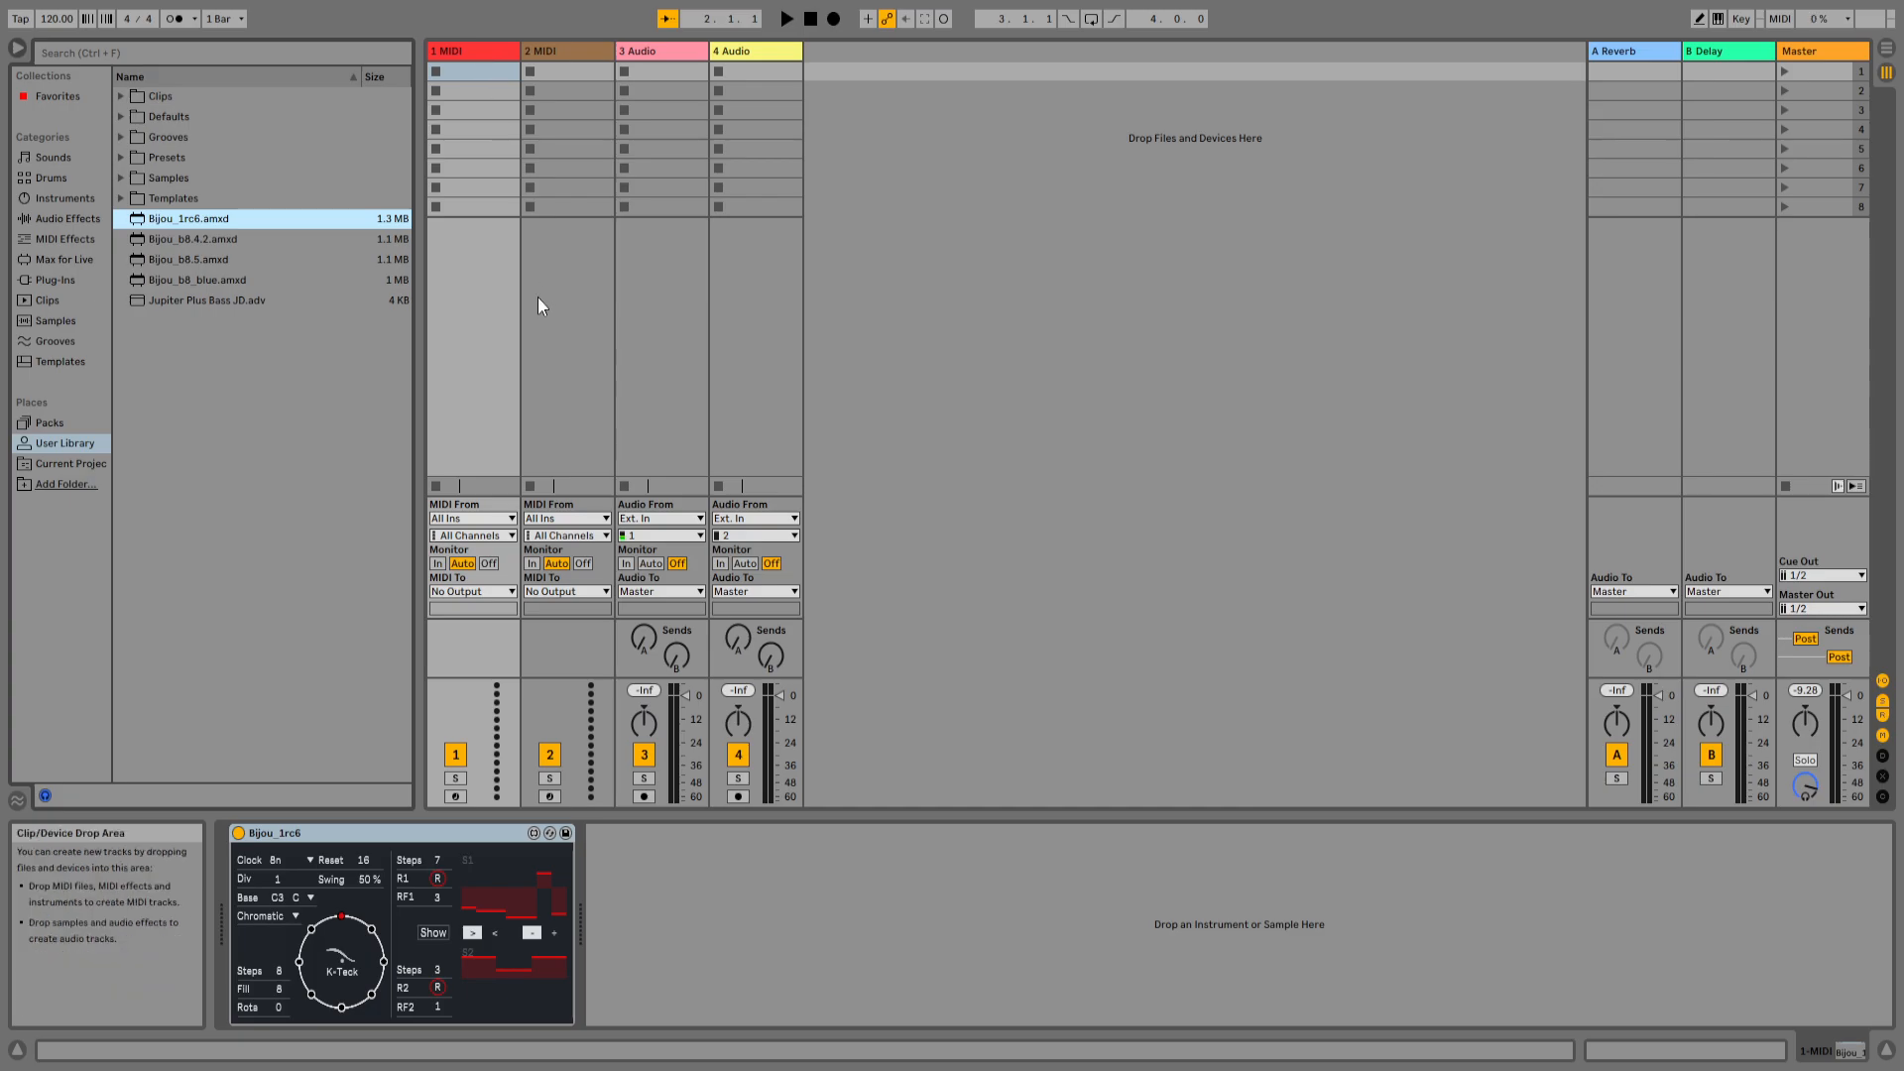
key("space")
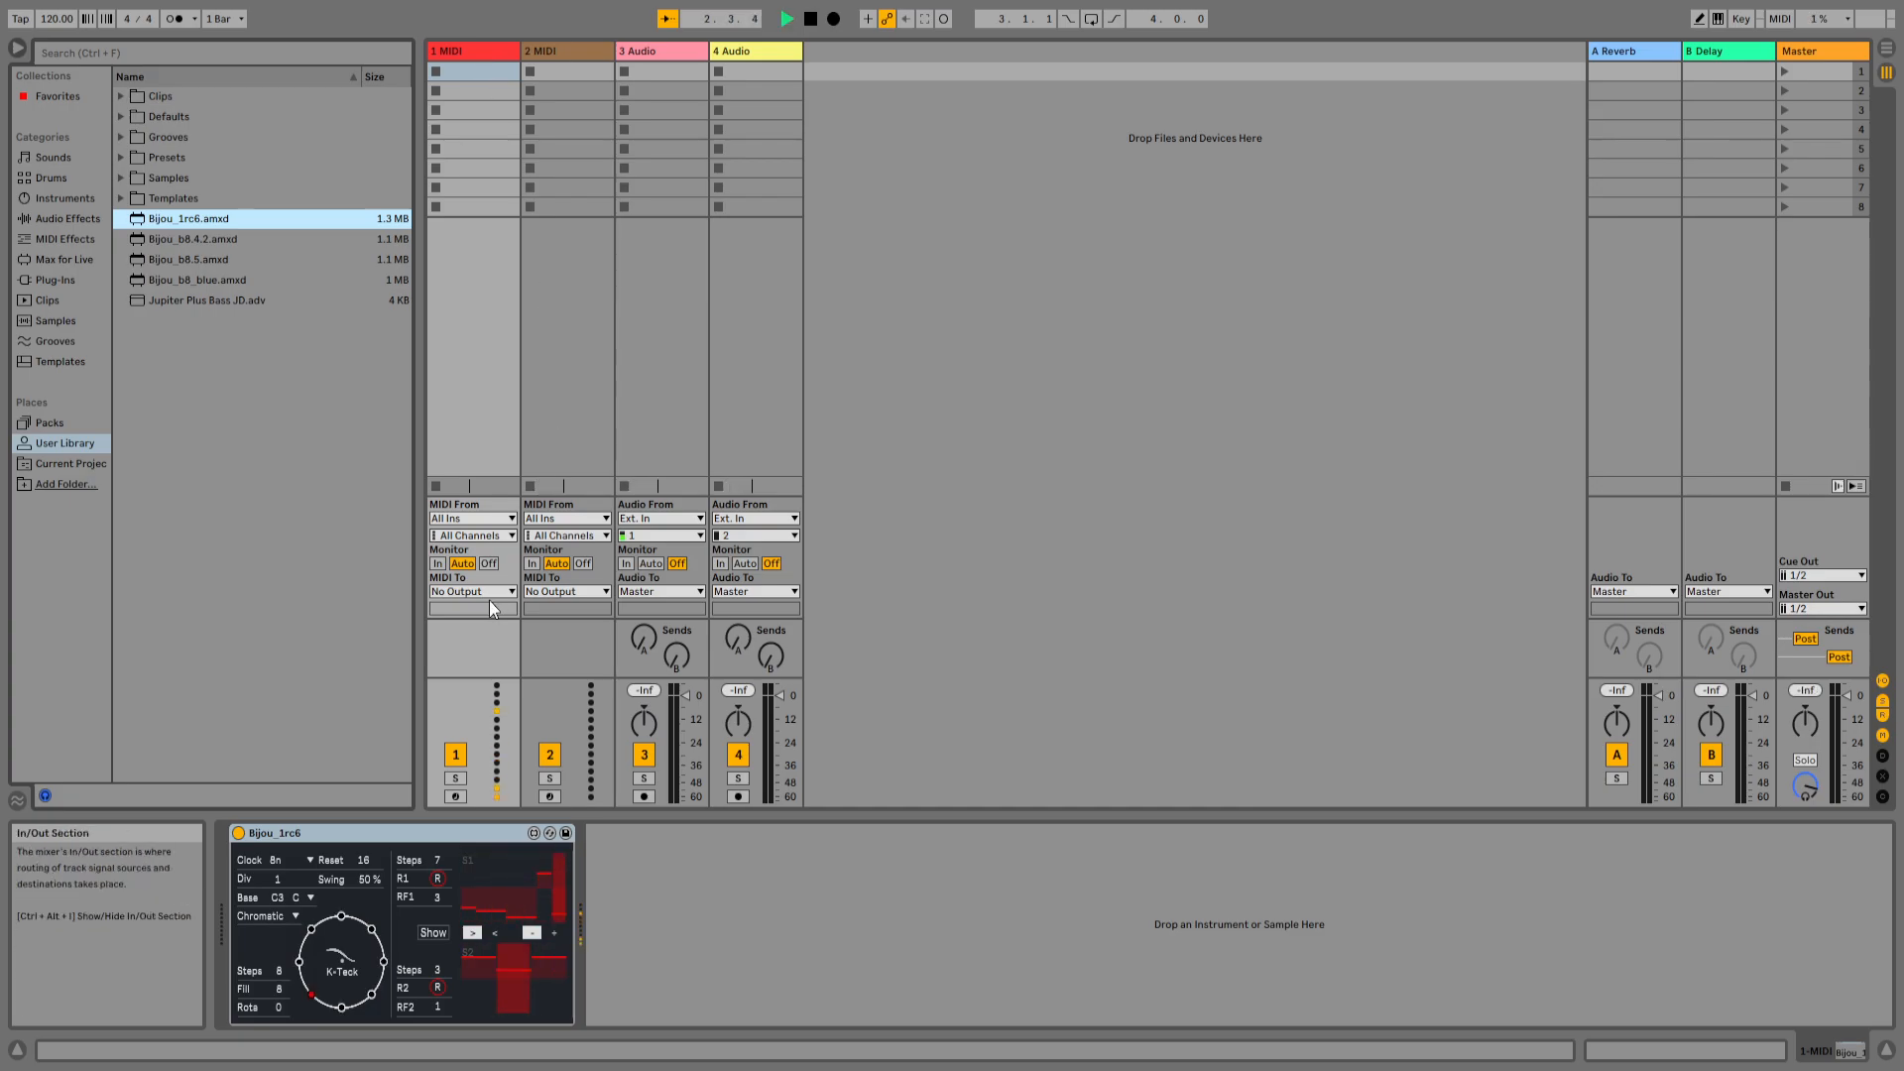
key("space")
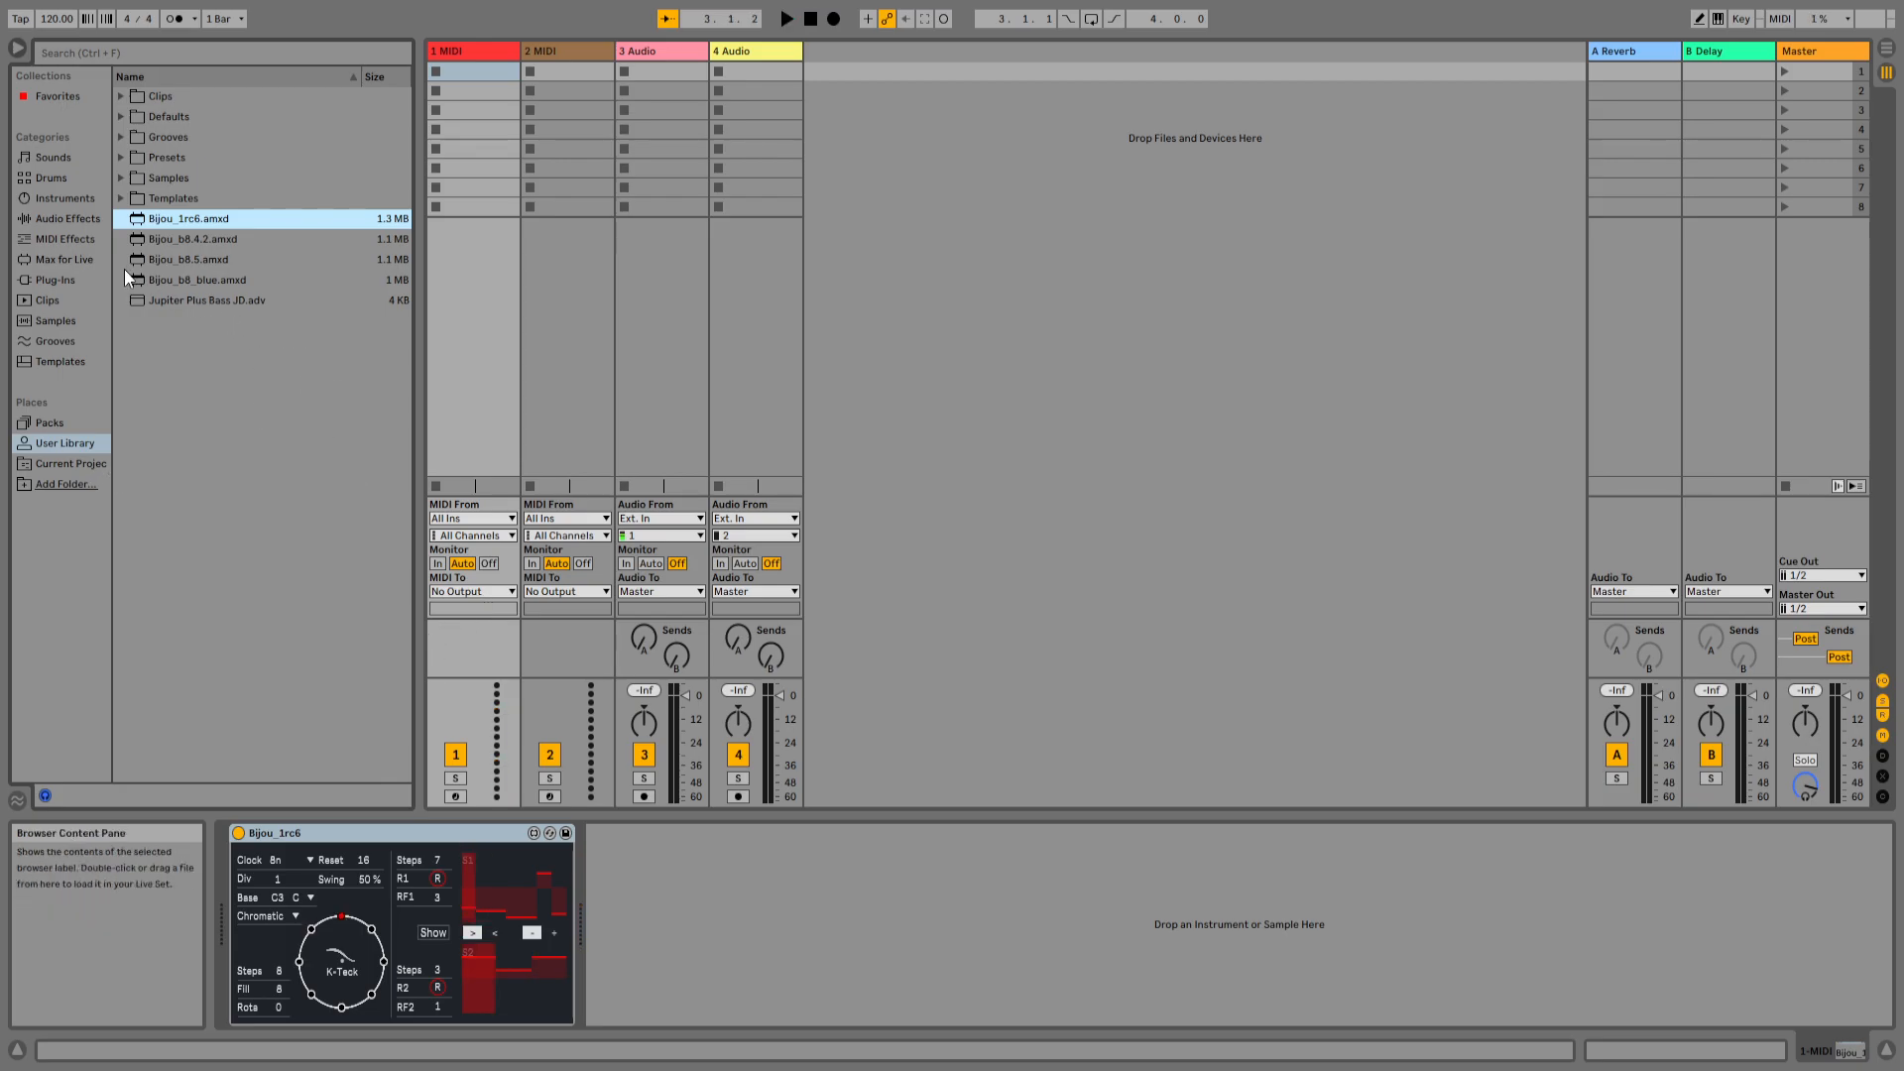
- Add the Wavetable instrument after Bijou on the first track and start playback
left_click(74, 198)
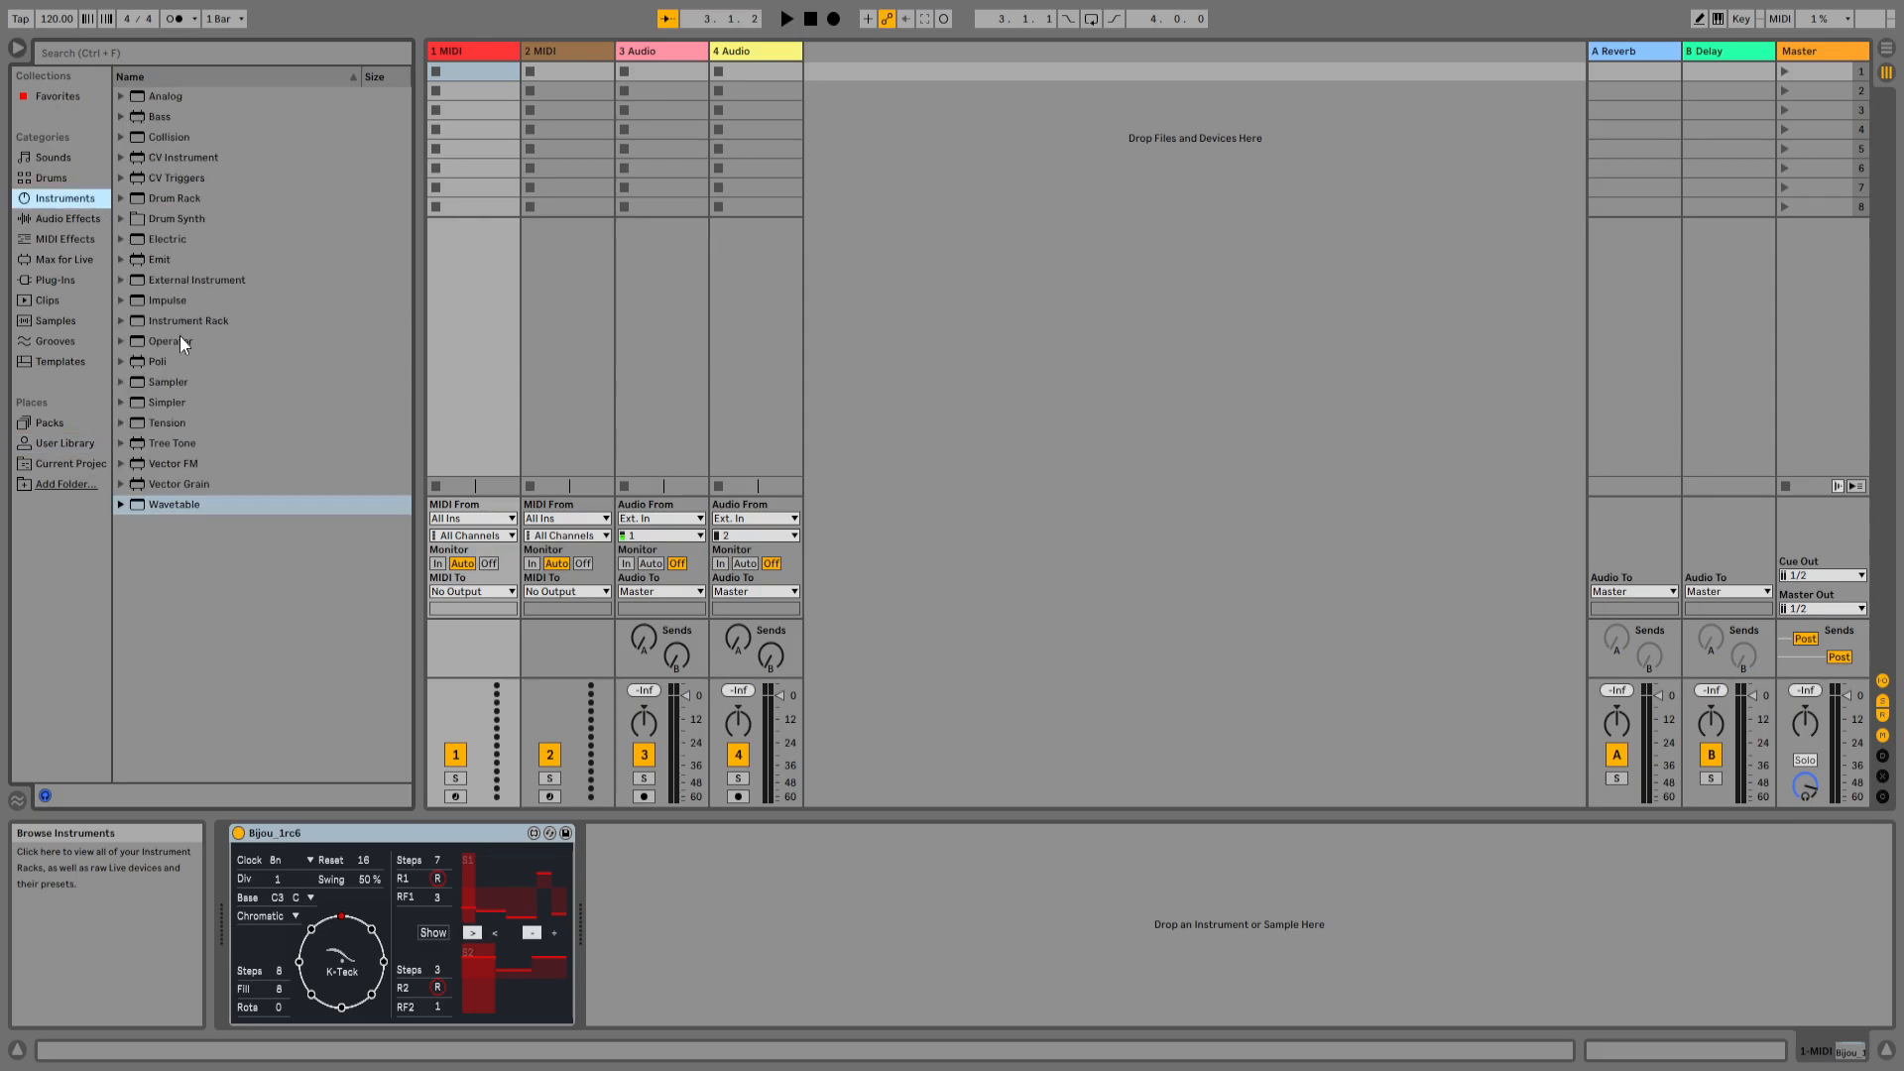
left_click(158, 502)
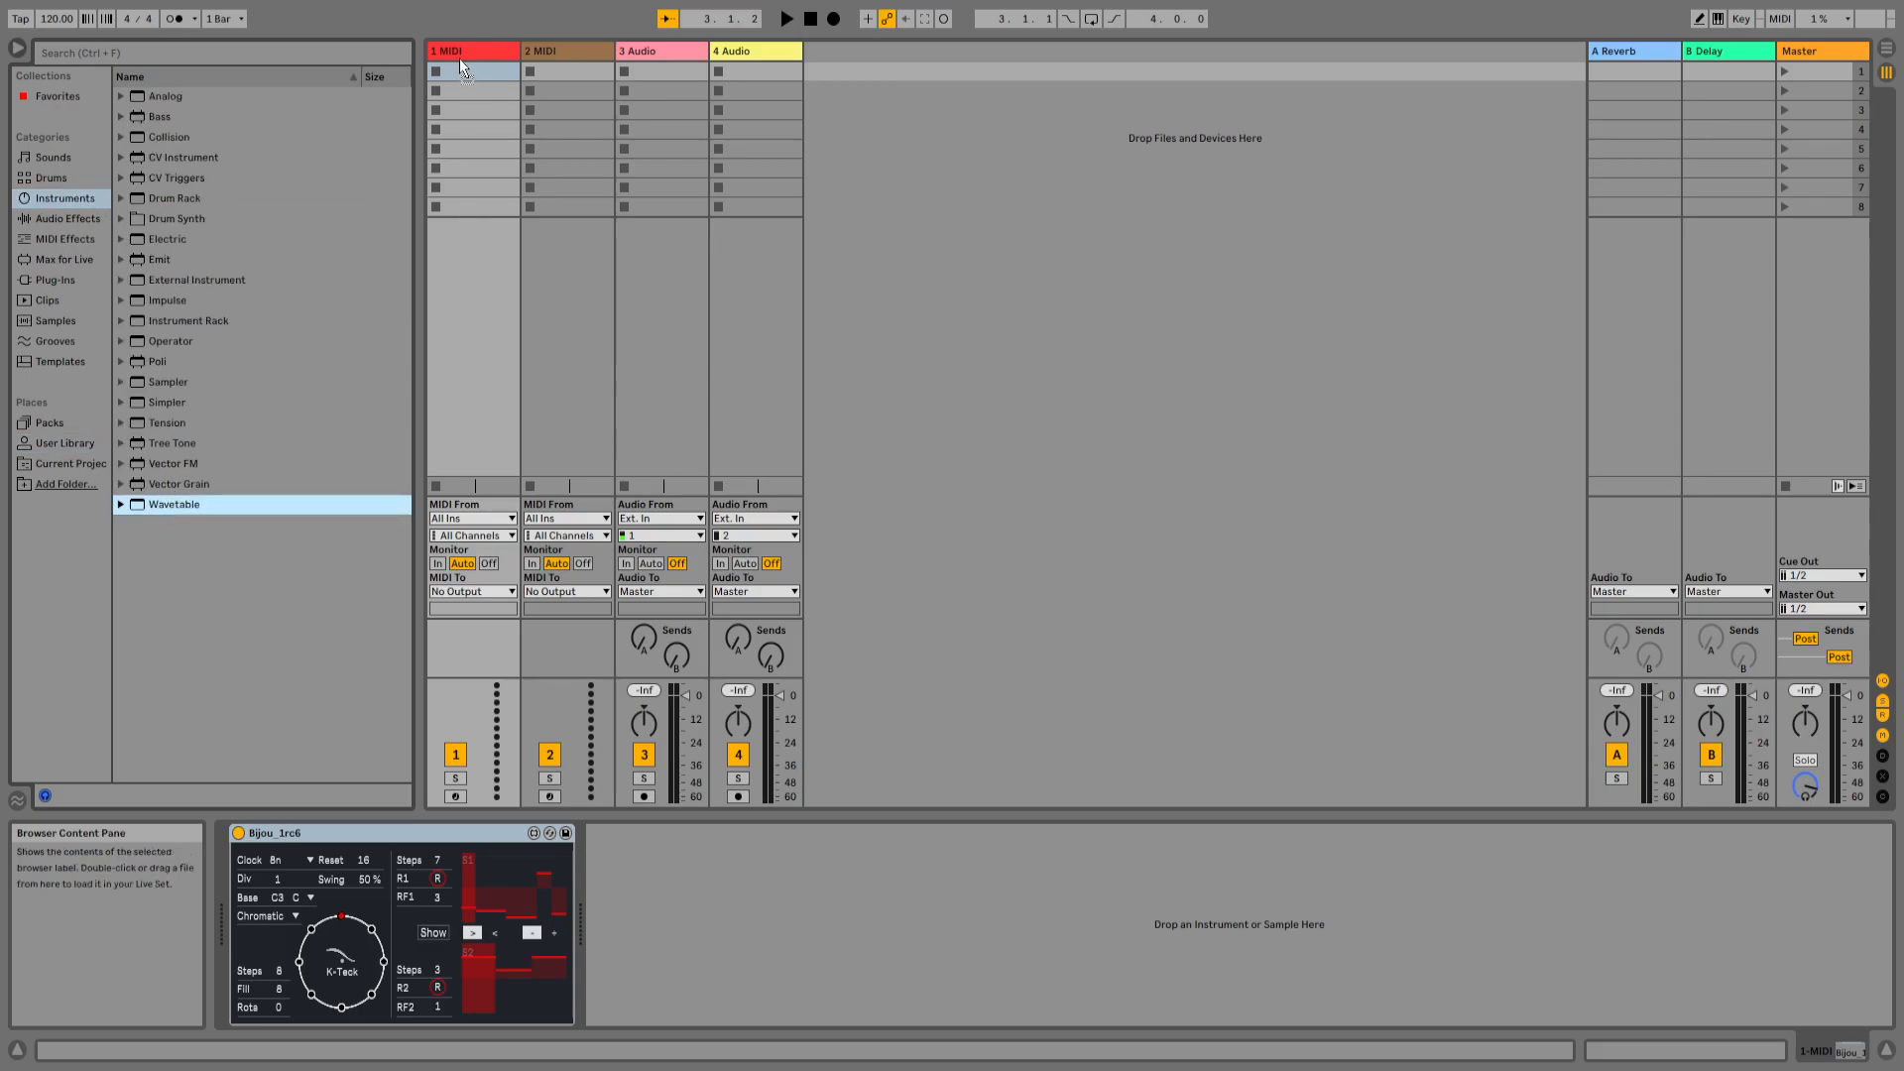
left_click_drag(461, 60, 445, 87)
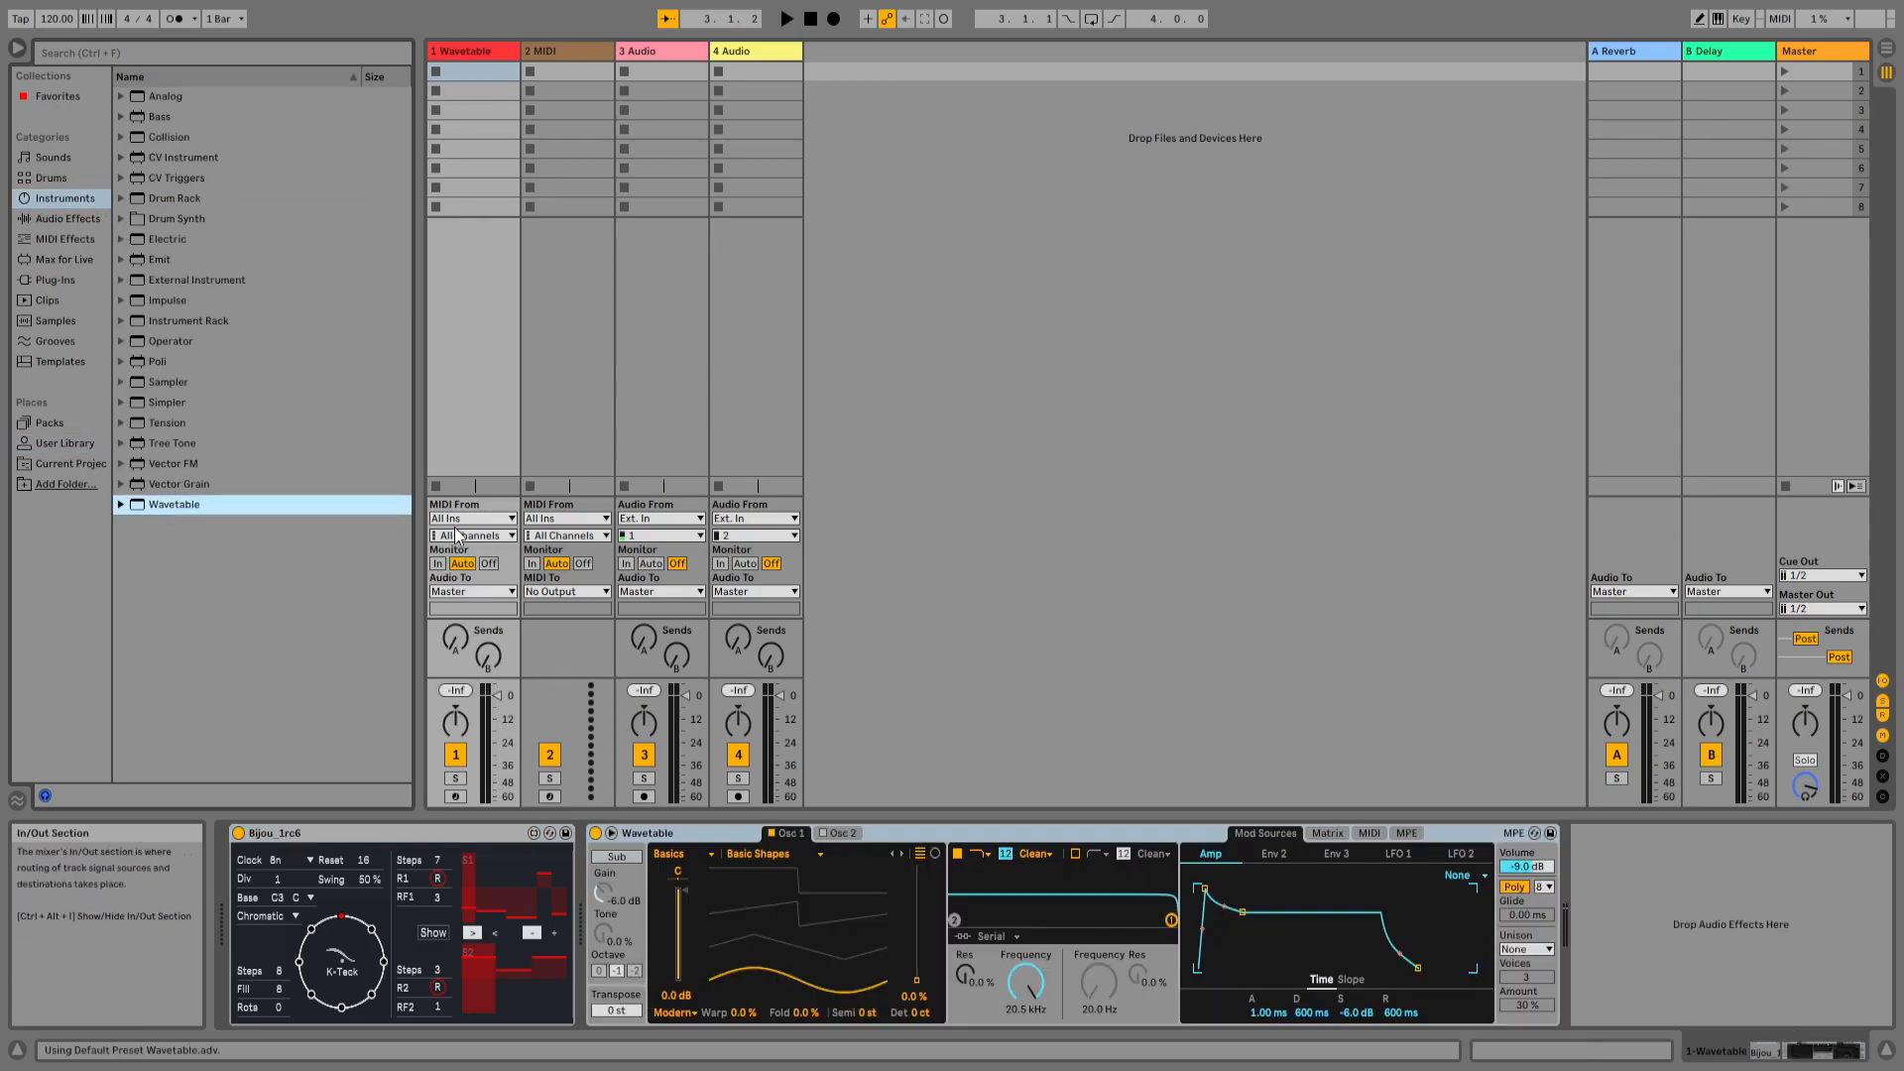
key("space")
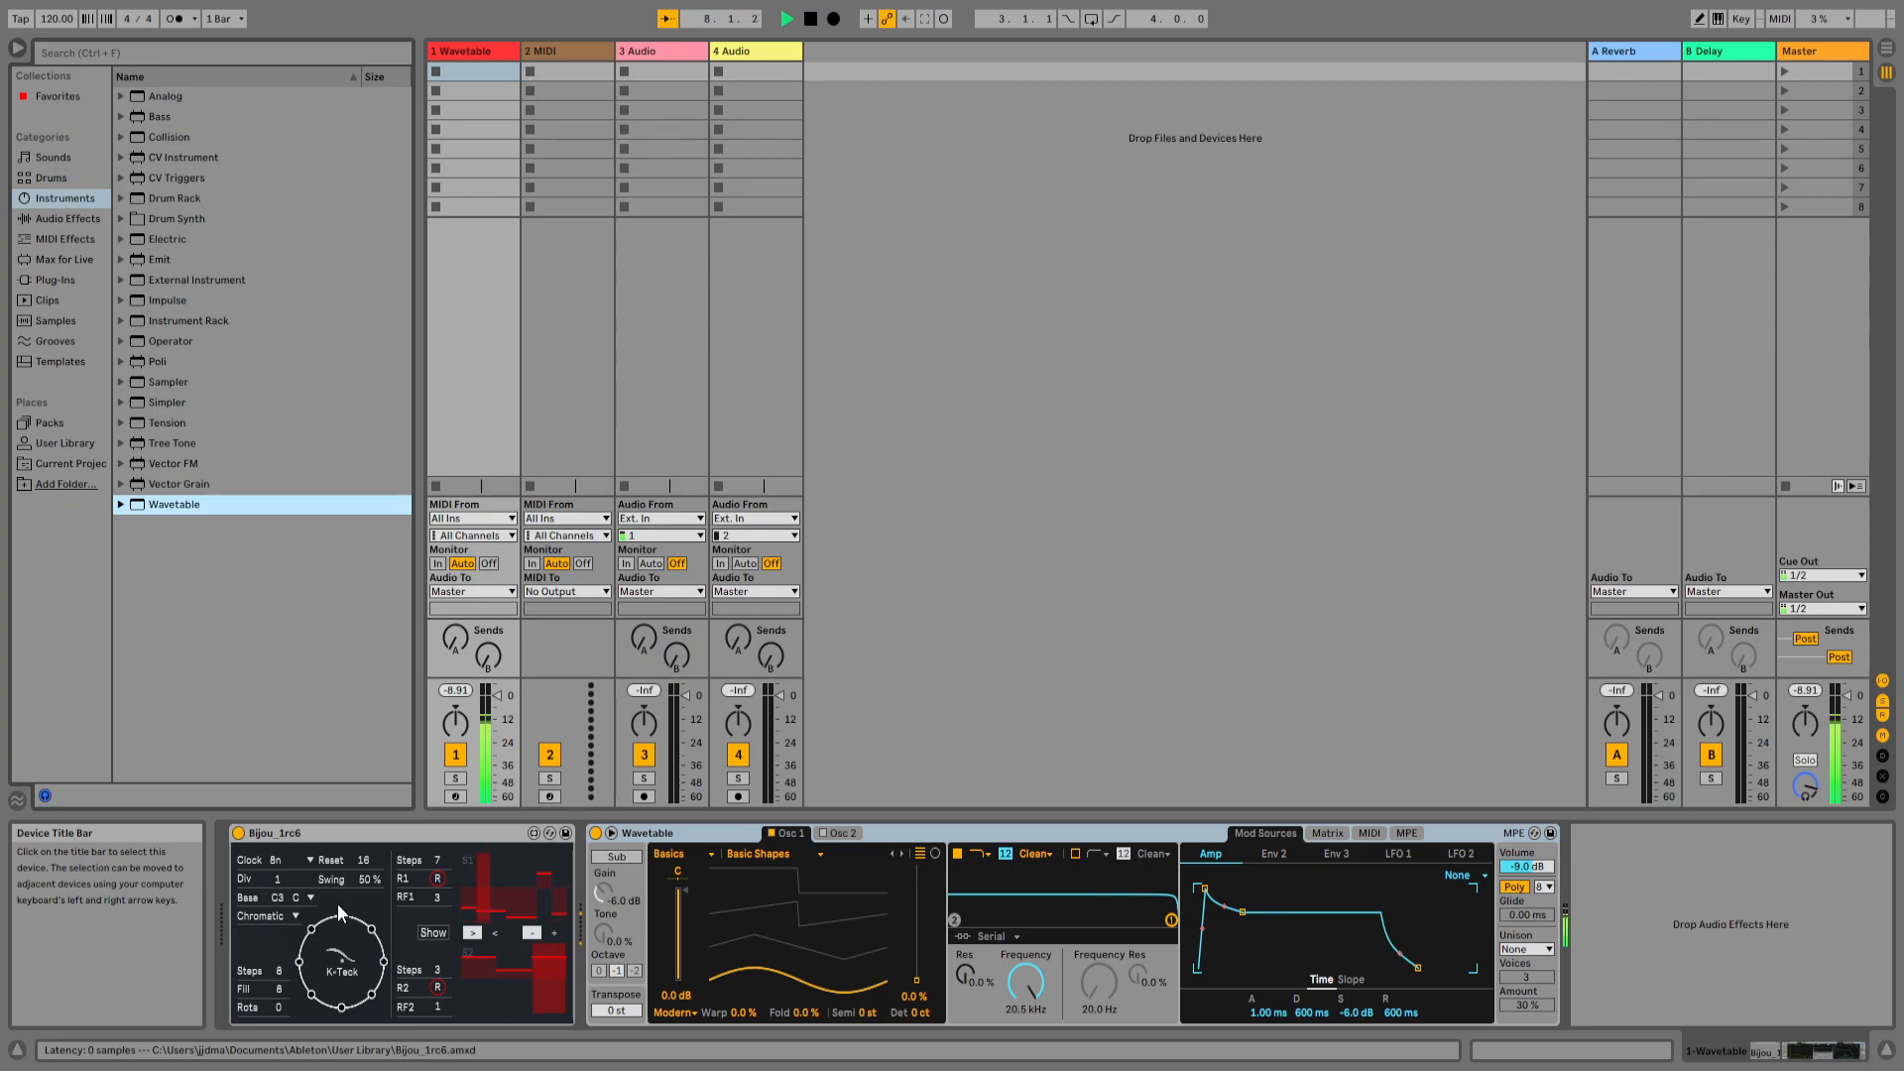
- Try the 16n and 2n clock rates on Bijou while it plays, finishing on 8n
left_click(307, 860)
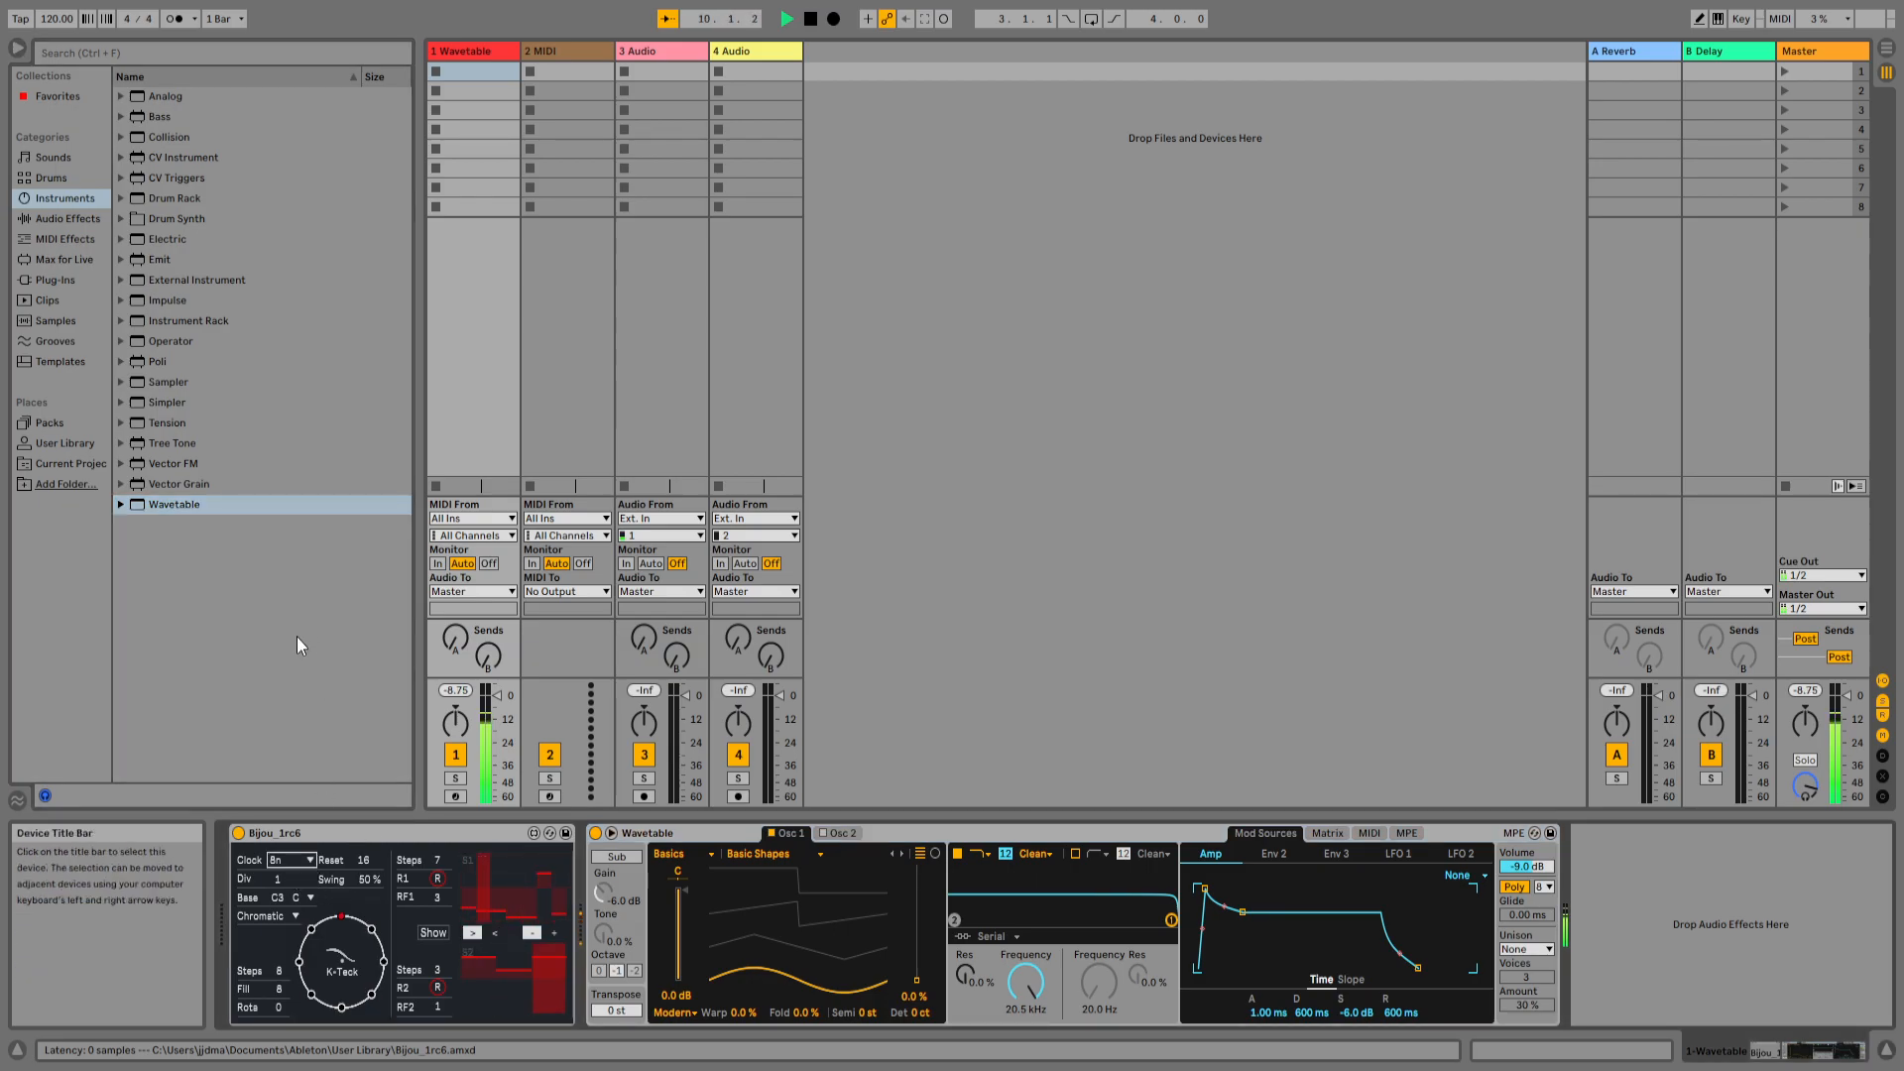
left_click(297, 602)
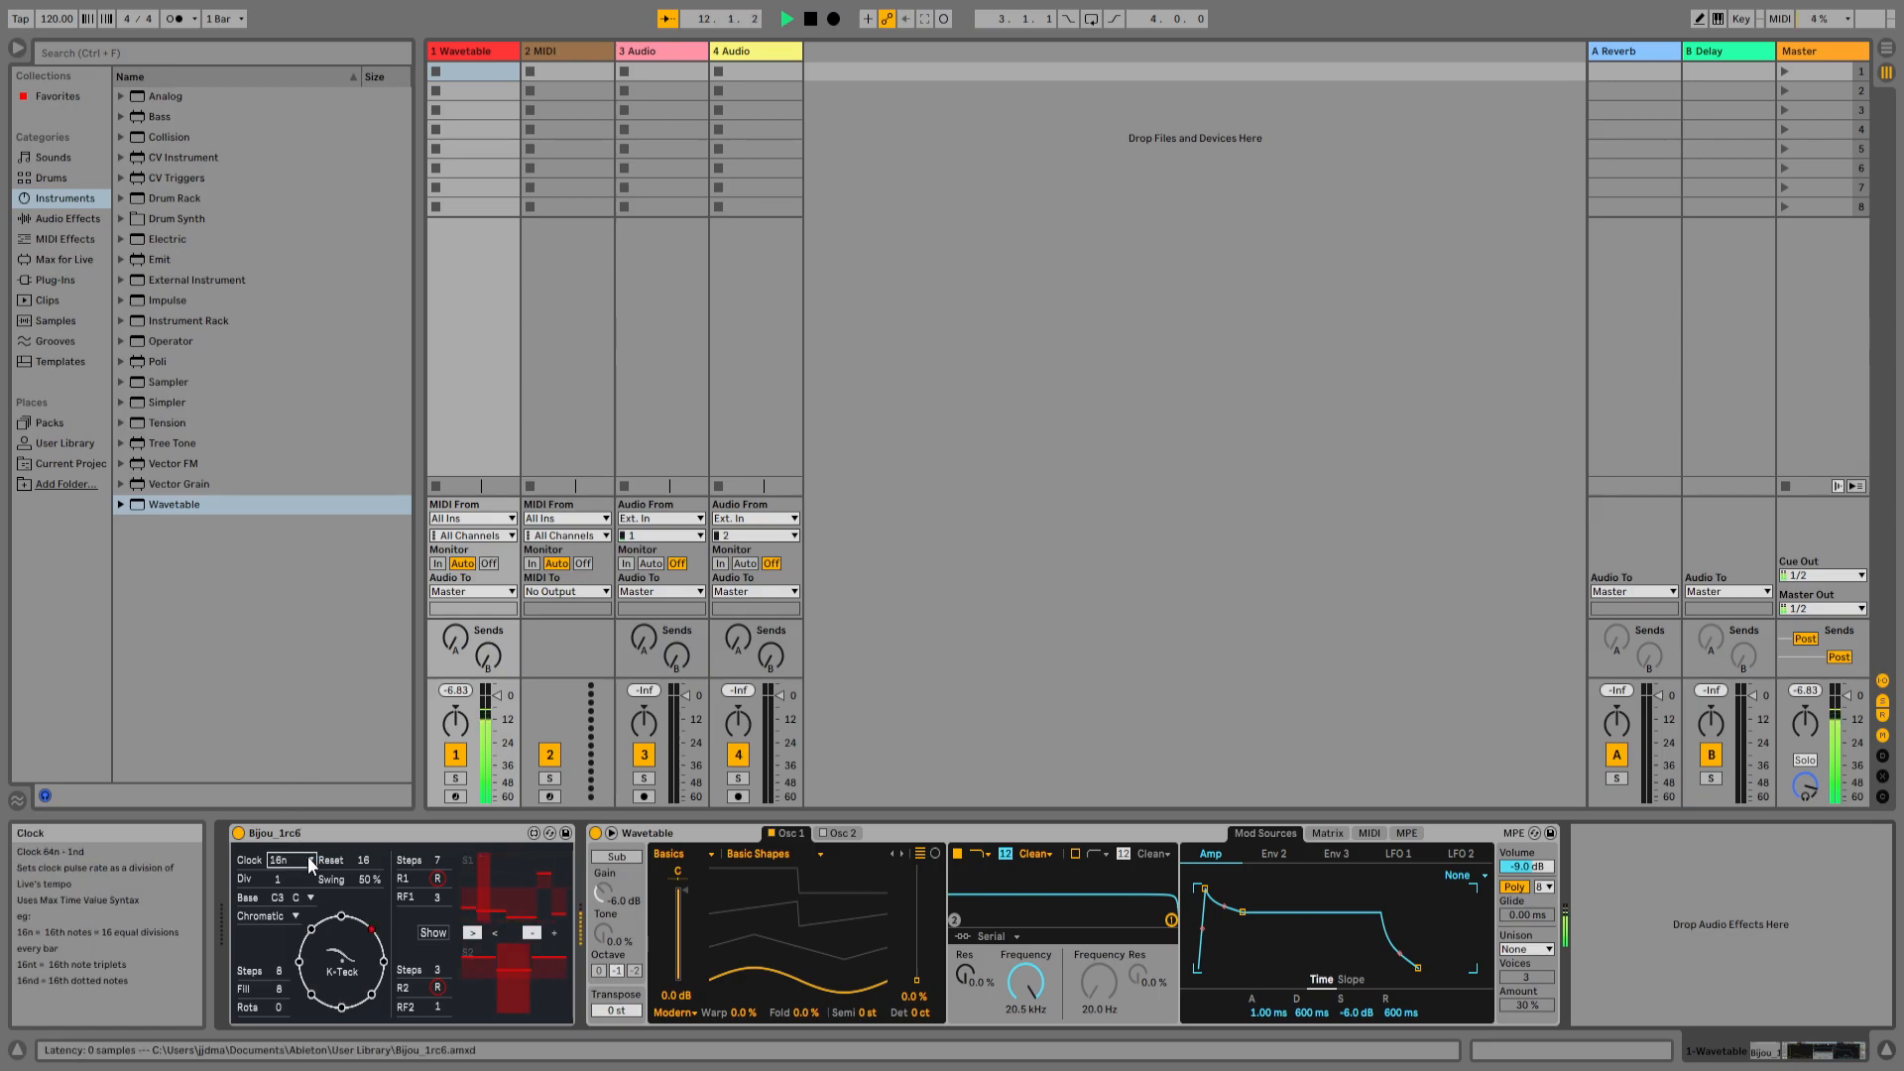
left_click(290, 772)
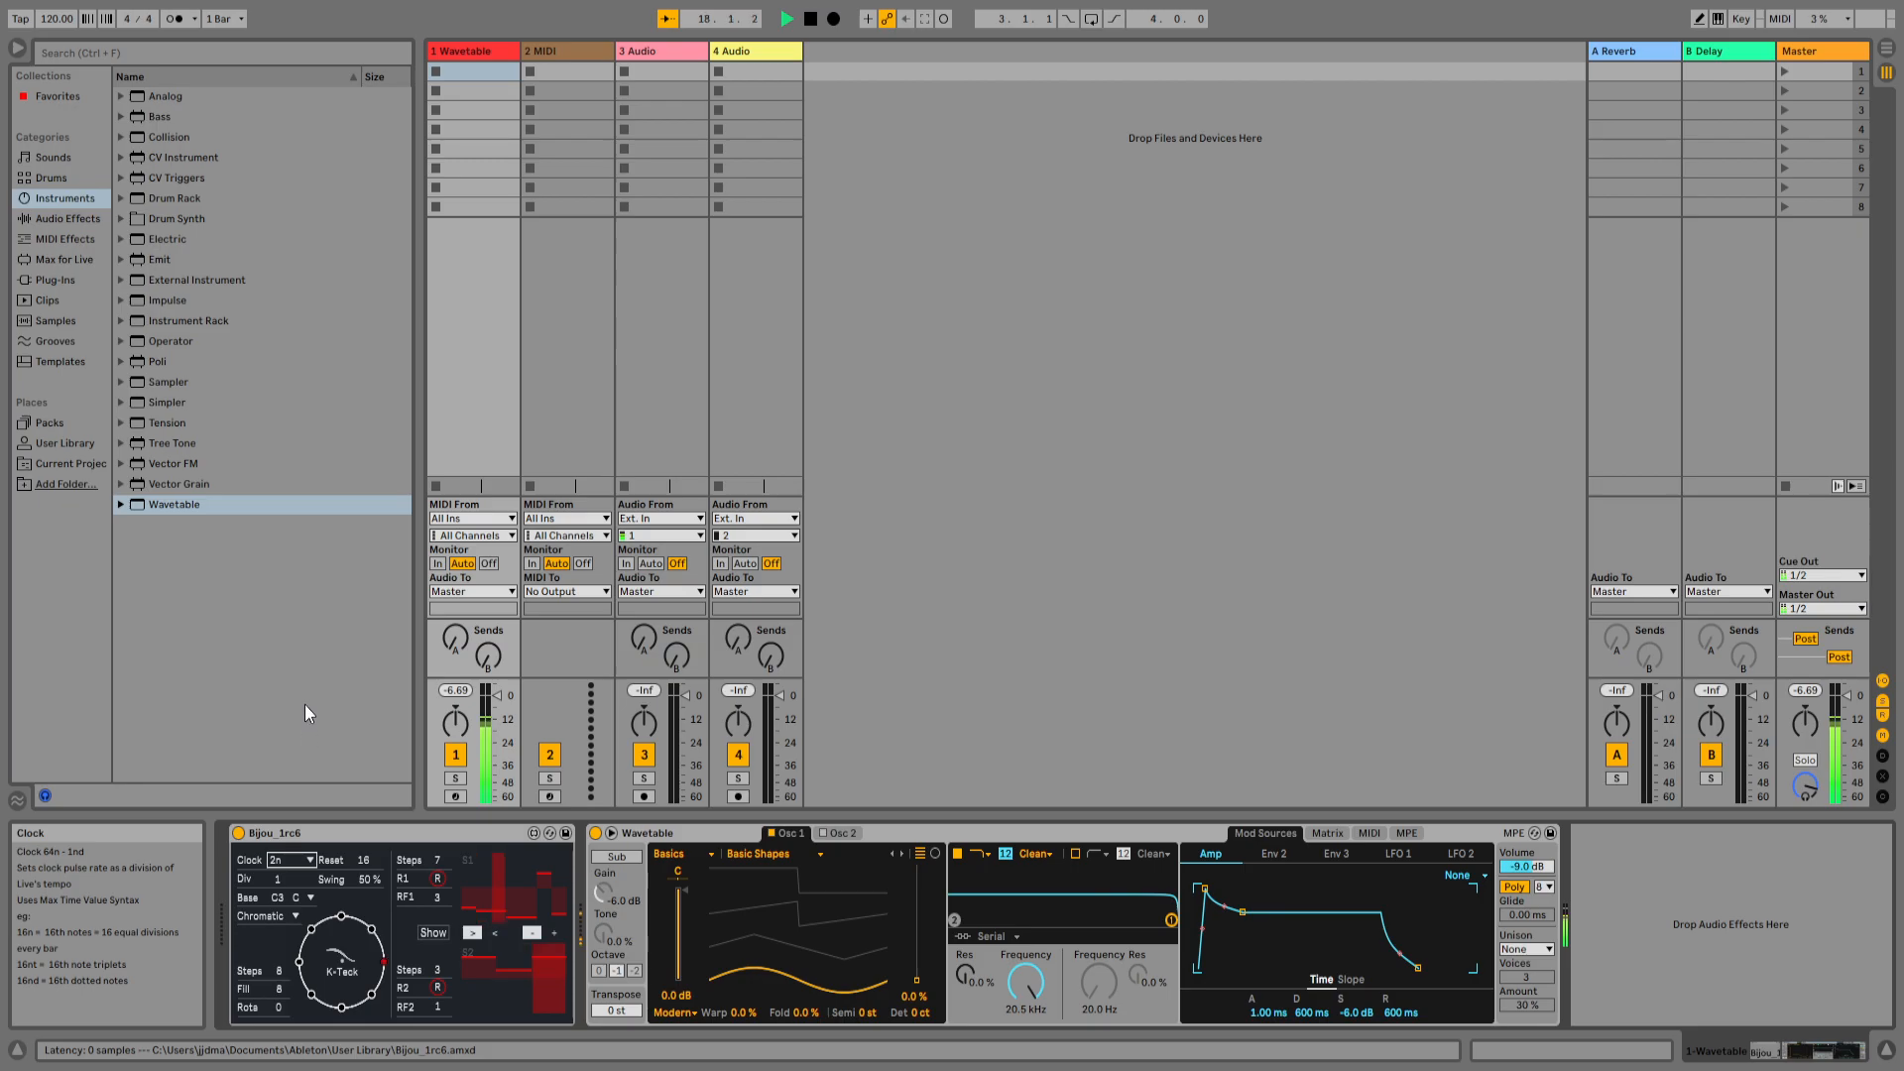
left_click(307, 663)
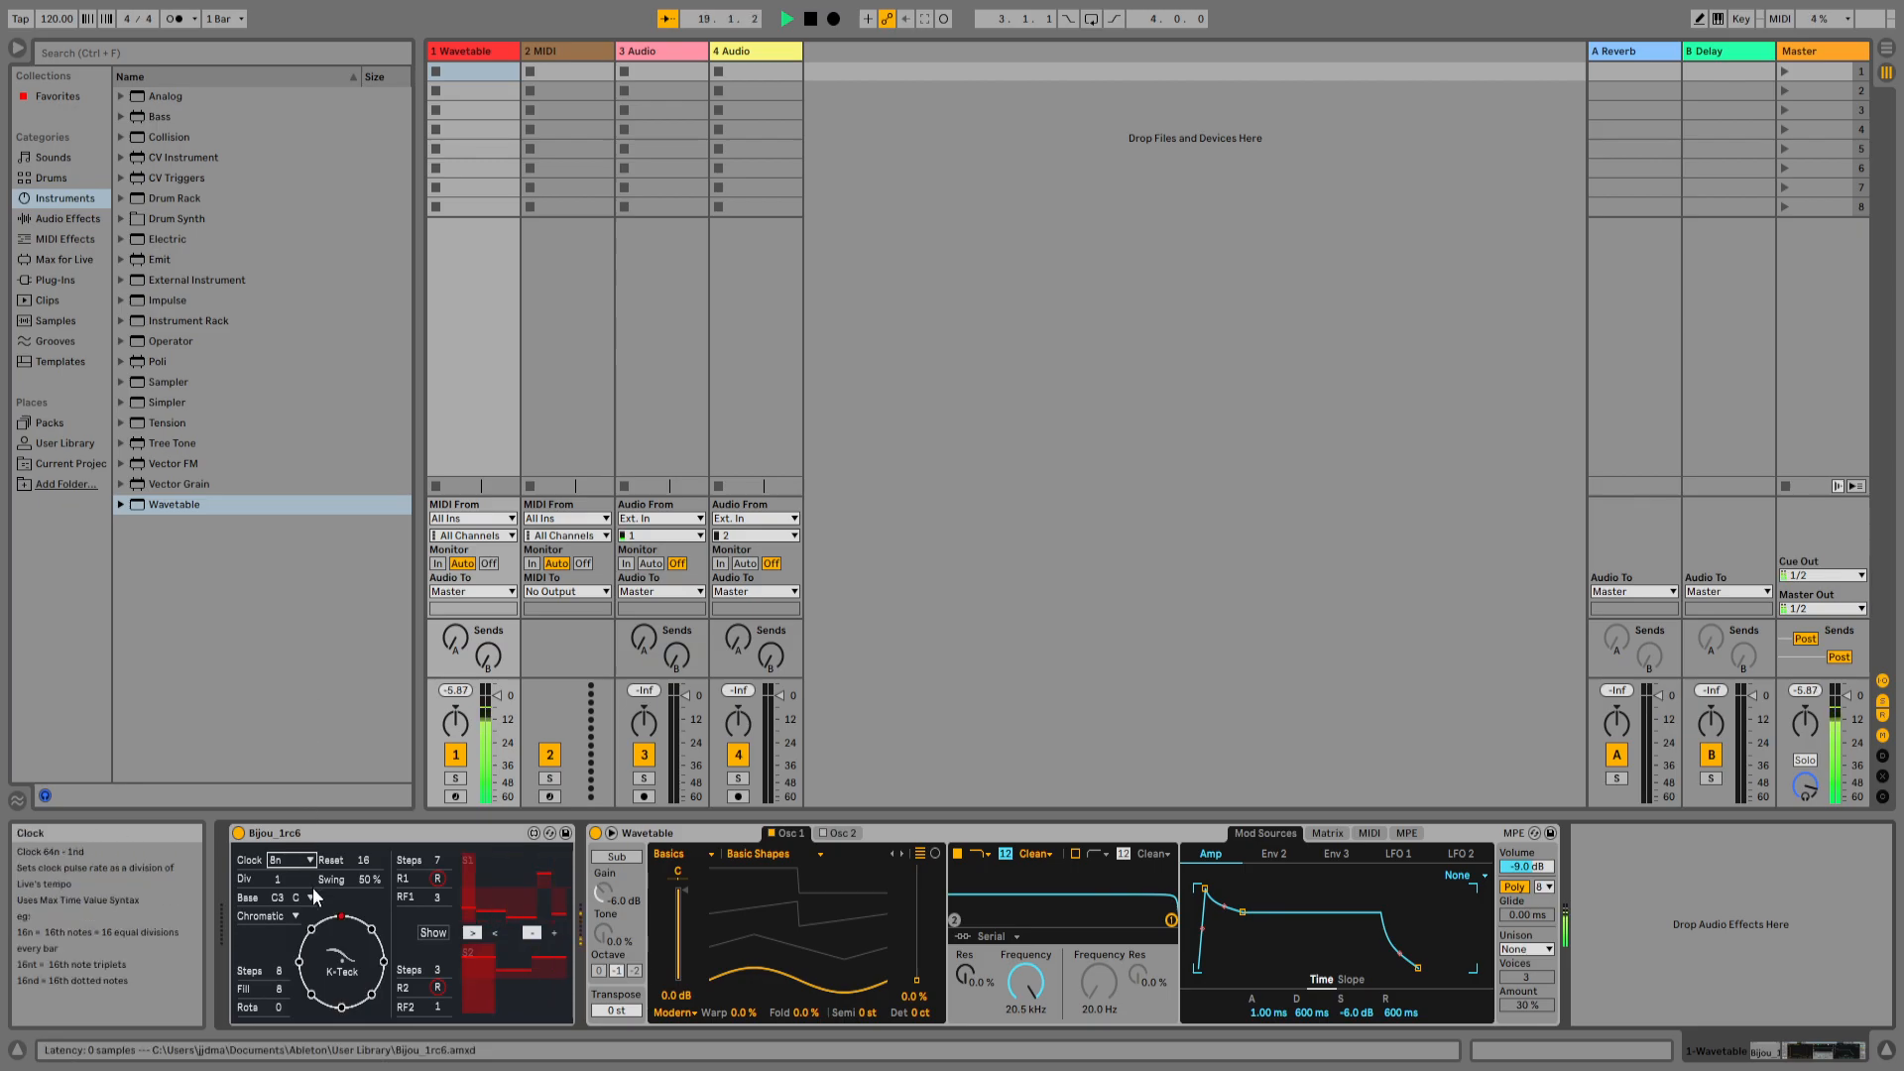
- Set Bijou's clock division to 2 and its Euclidean circle to 7 steps with a fill of 5
left_click_drag(285, 881, 282, 885)
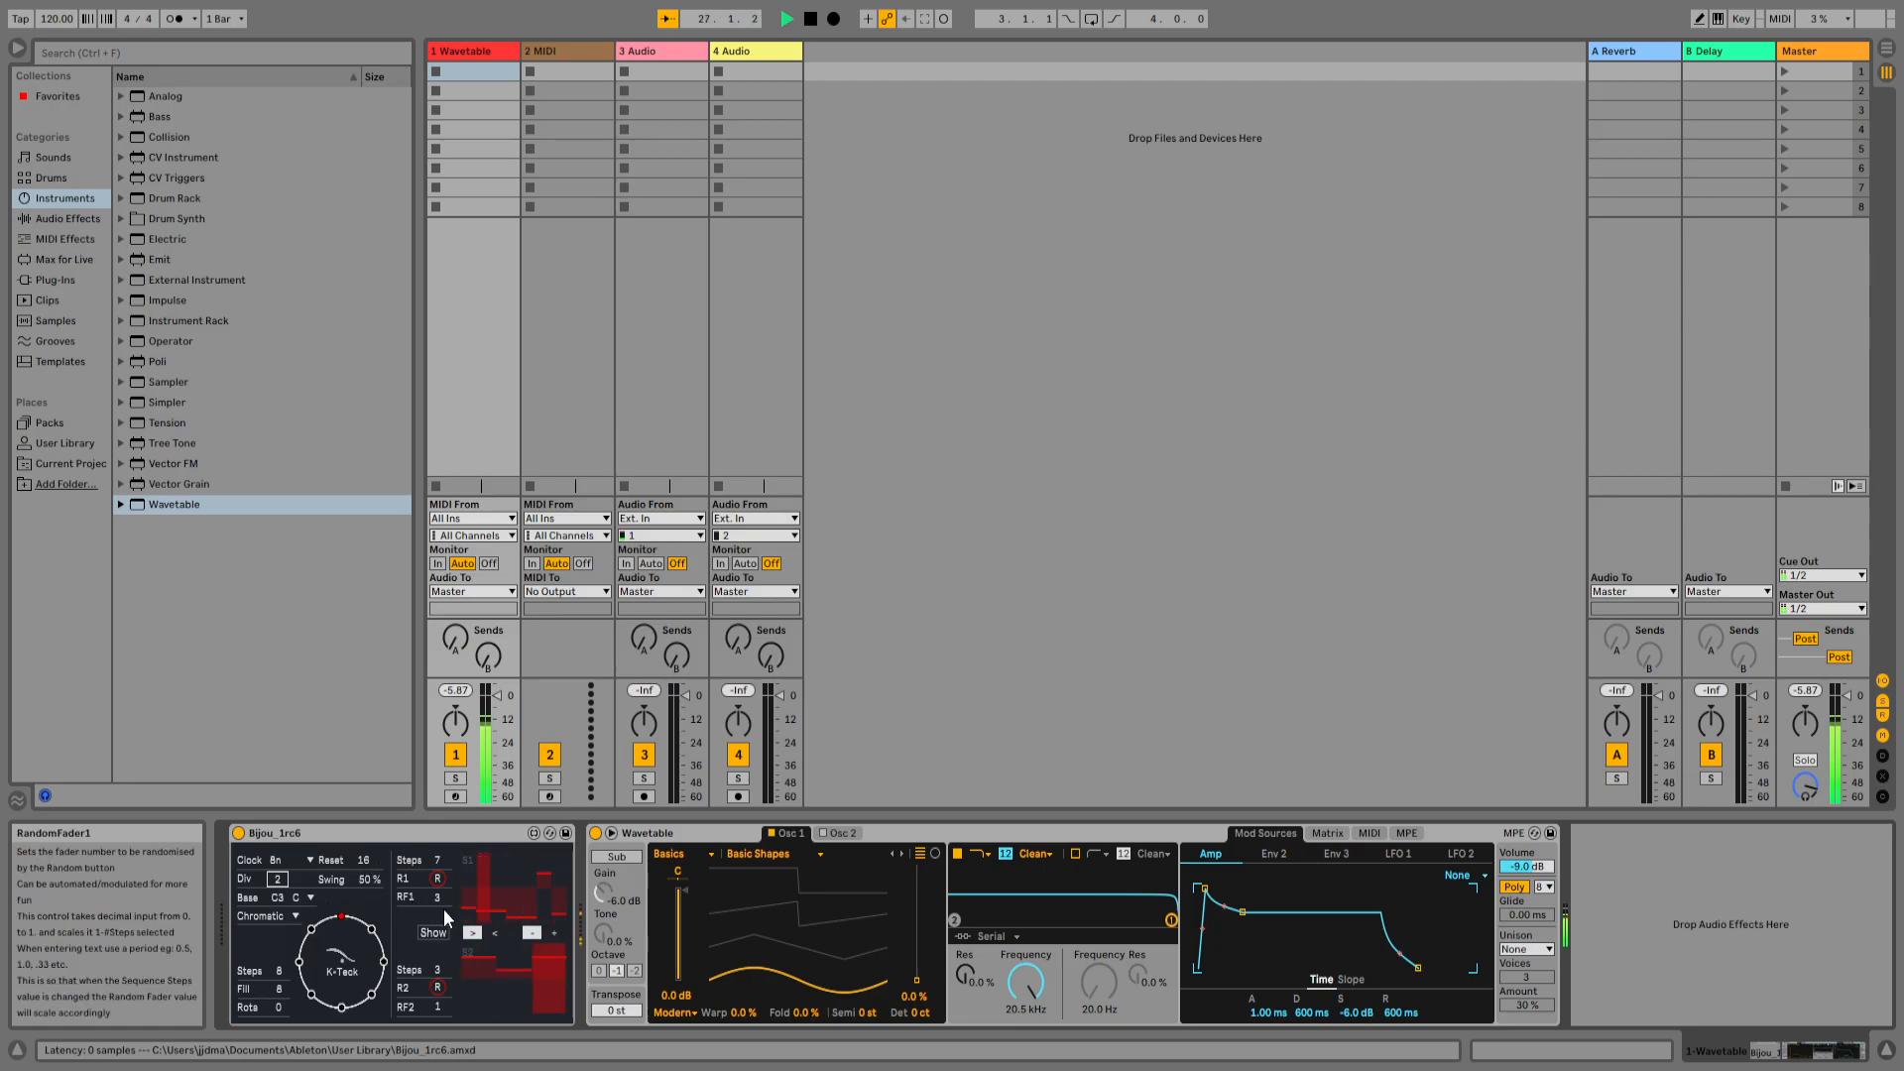
left_click_drag(278, 971, 278, 977)
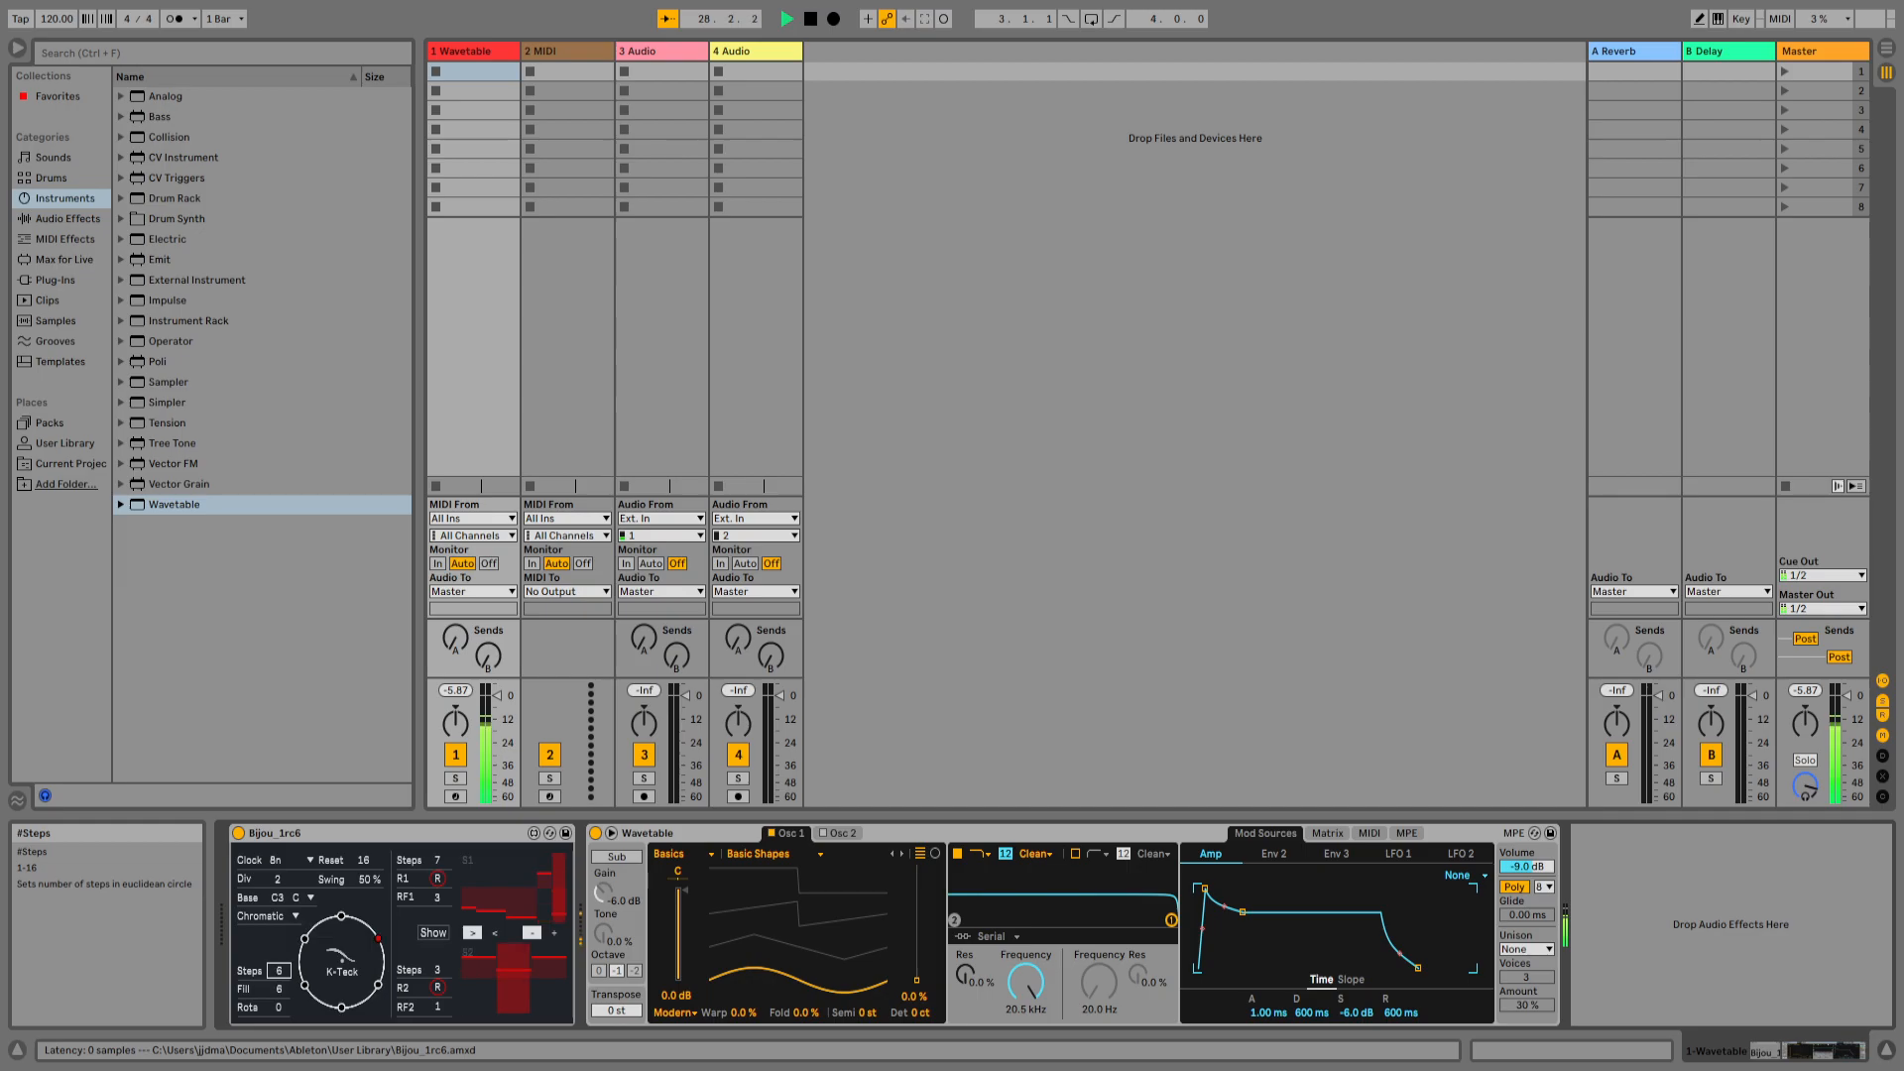
left_click(279, 990)
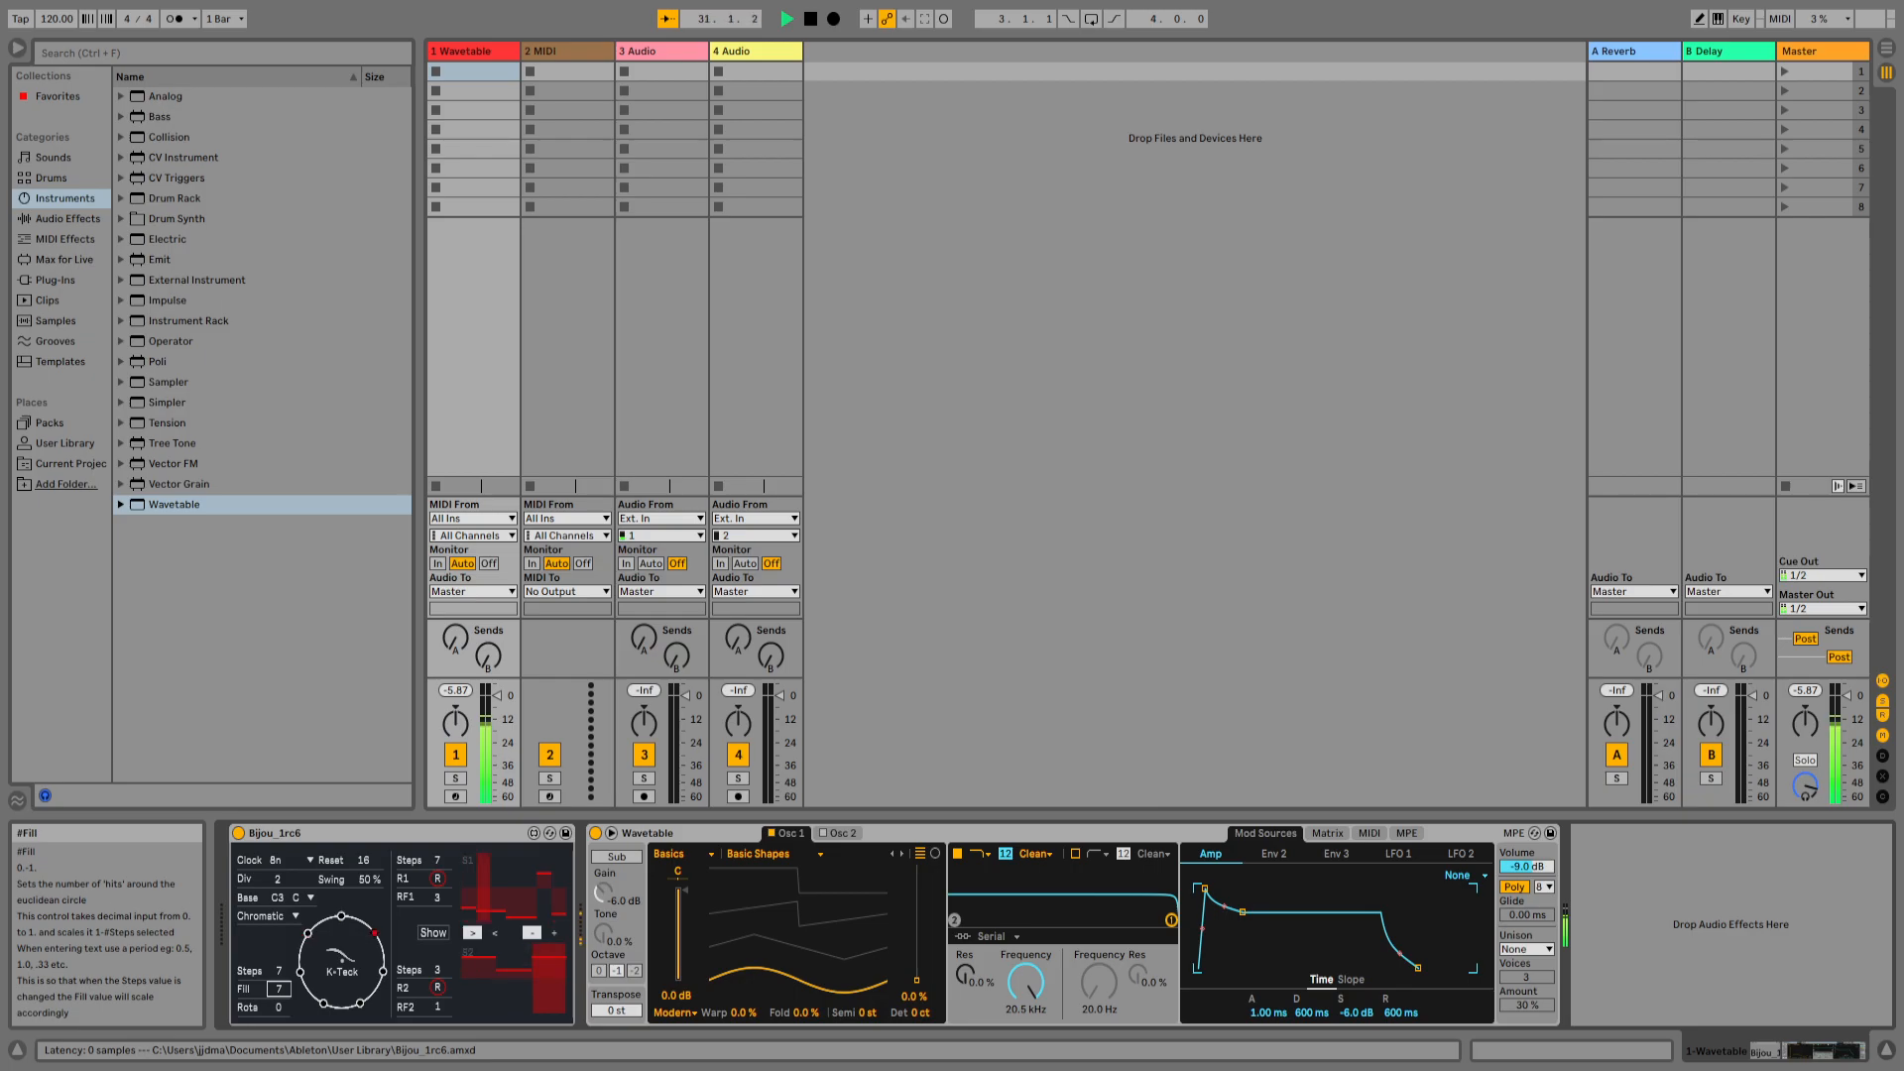
left_click_drag(279, 990, 279, 998)
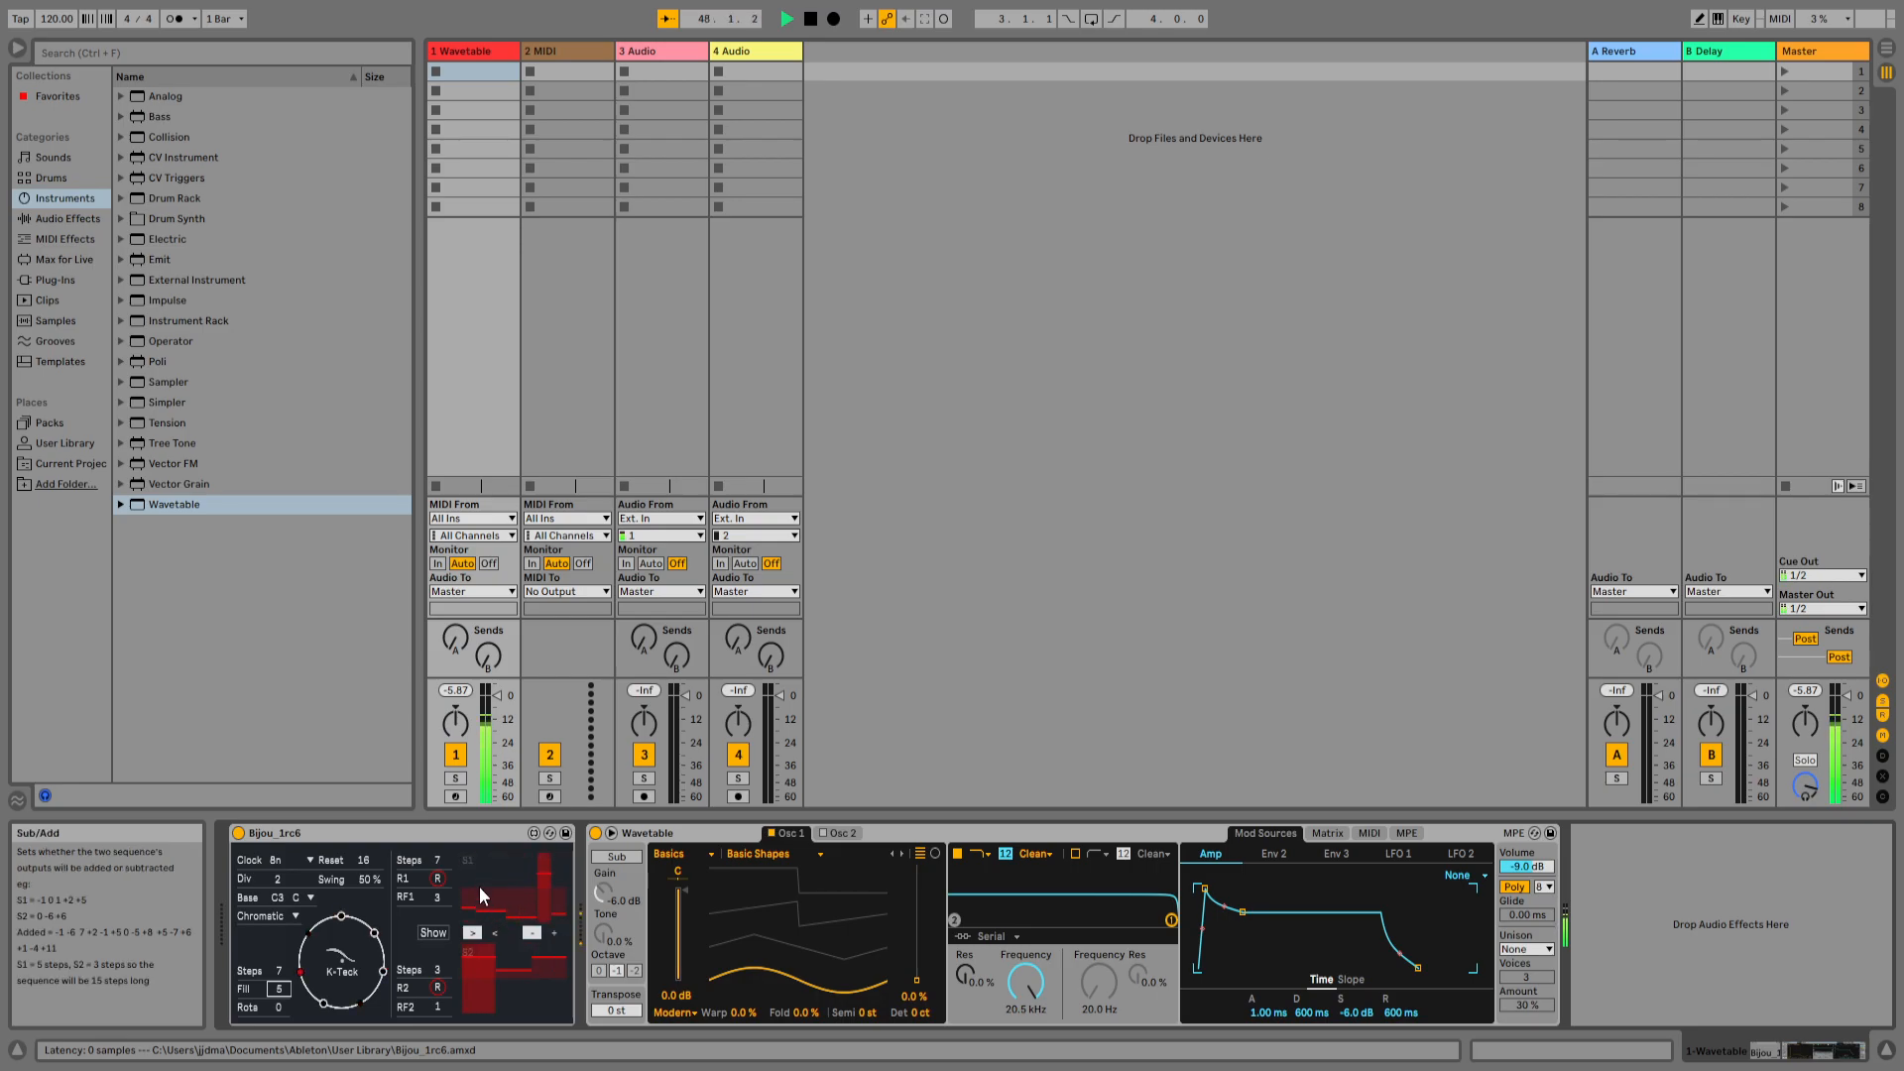
- Show Bijou's modulation matrix and select the Bijou device
left_click(441, 933)
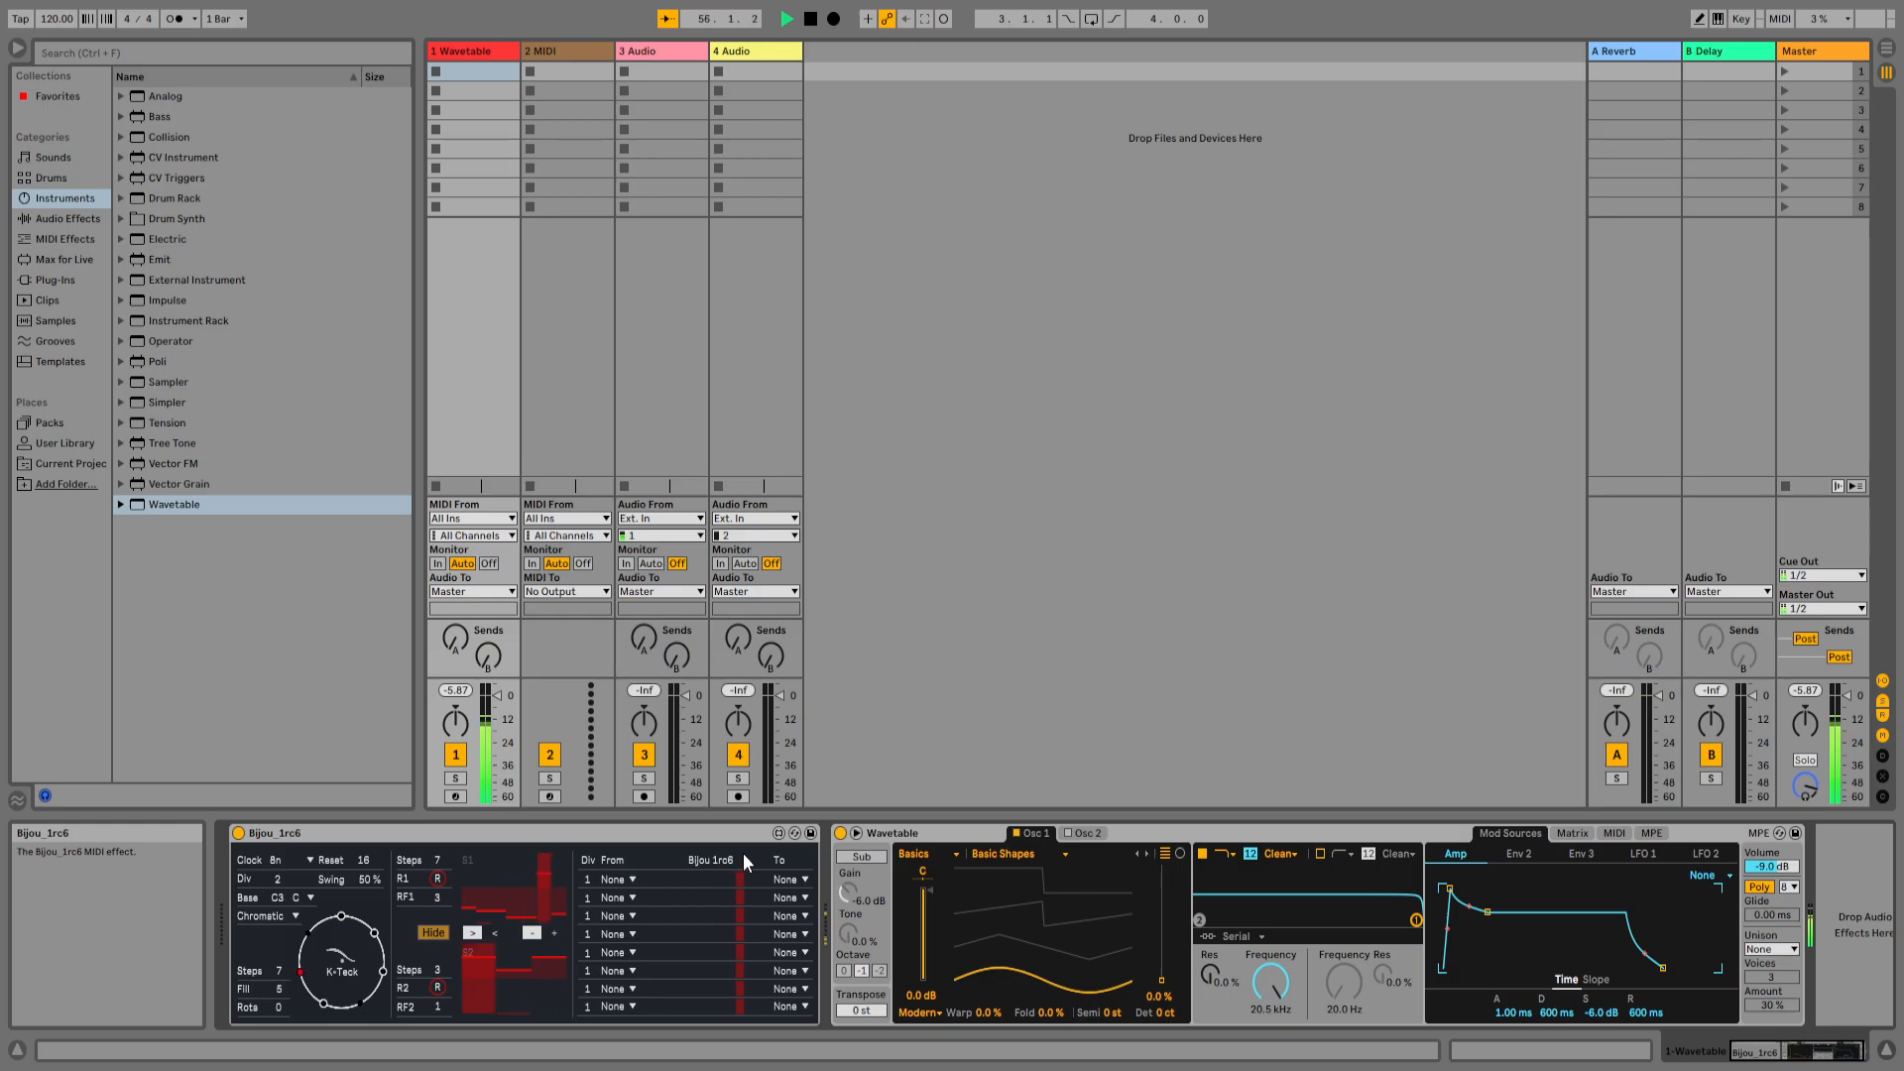
left_click(599, 835)
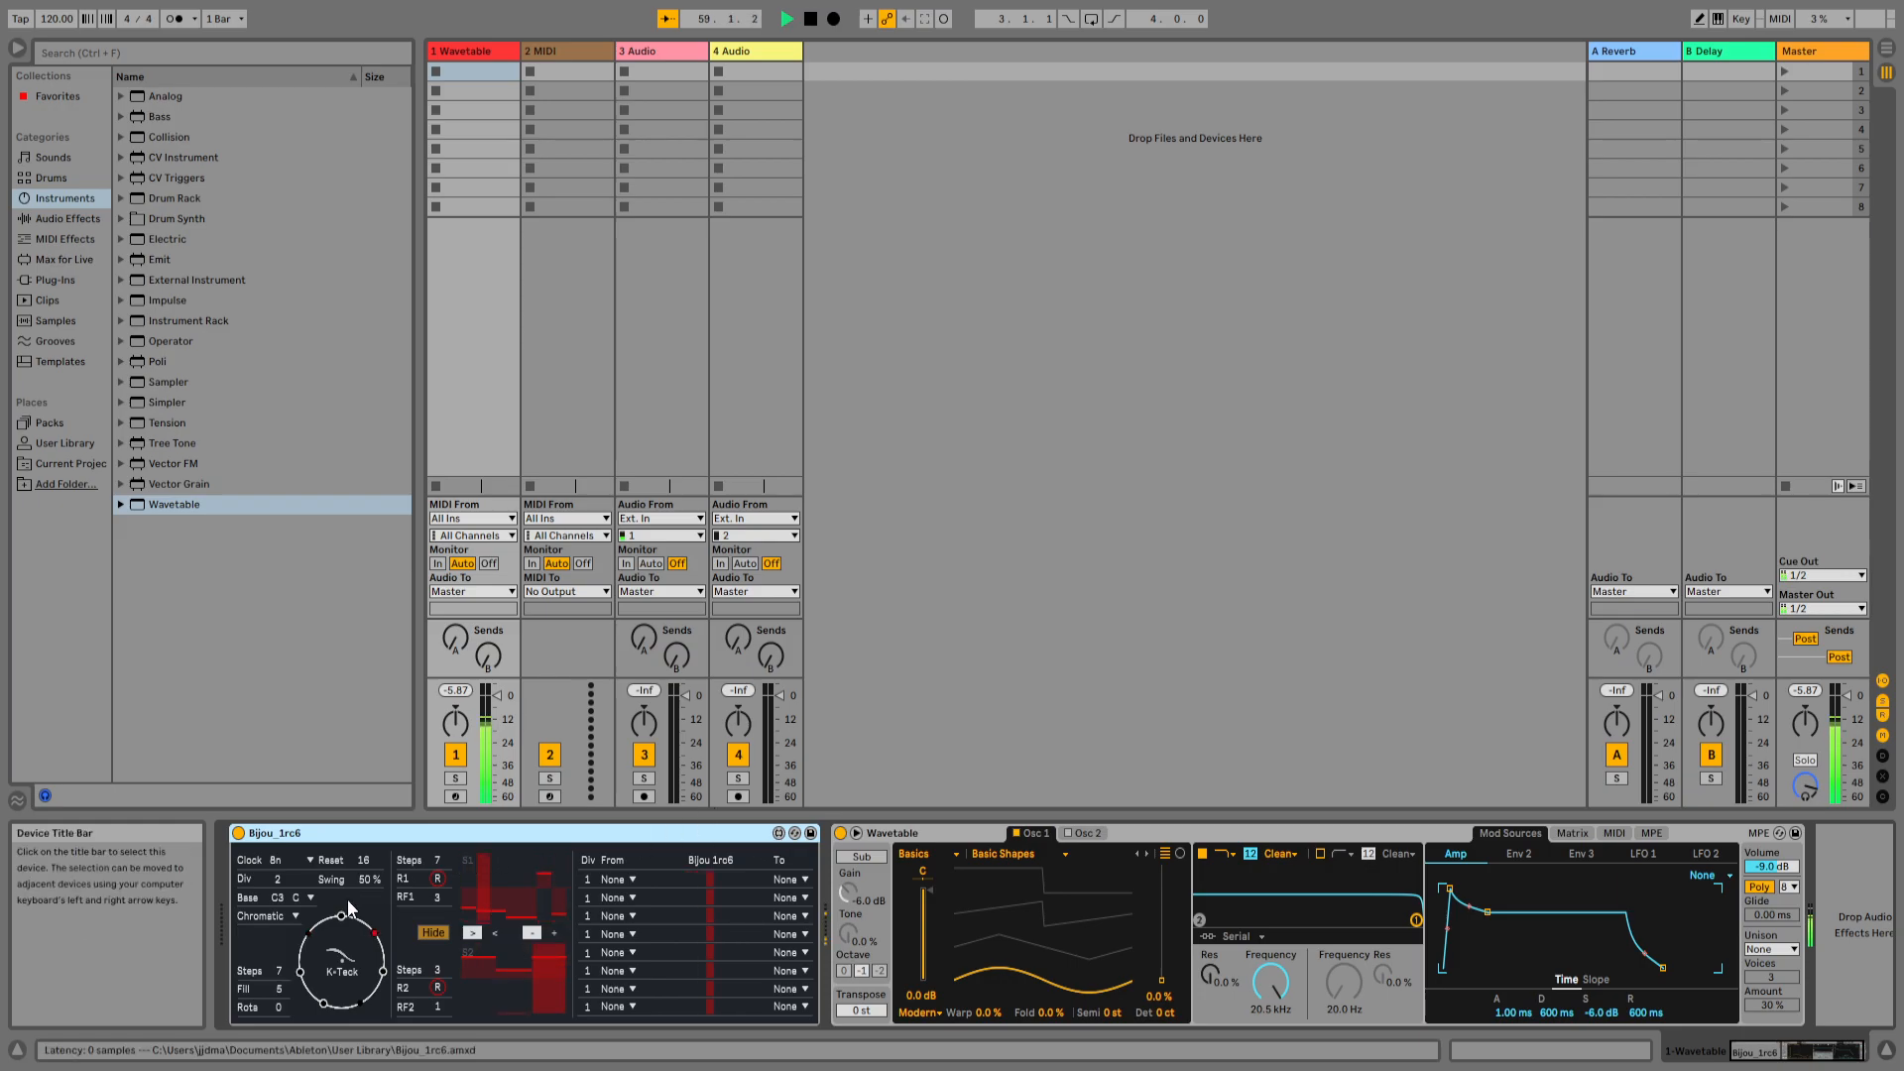
- Set the song tempo to 106 BPM and Bijou's note scale to Harm Minor
left_click_drag(56, 19, 57, 32)
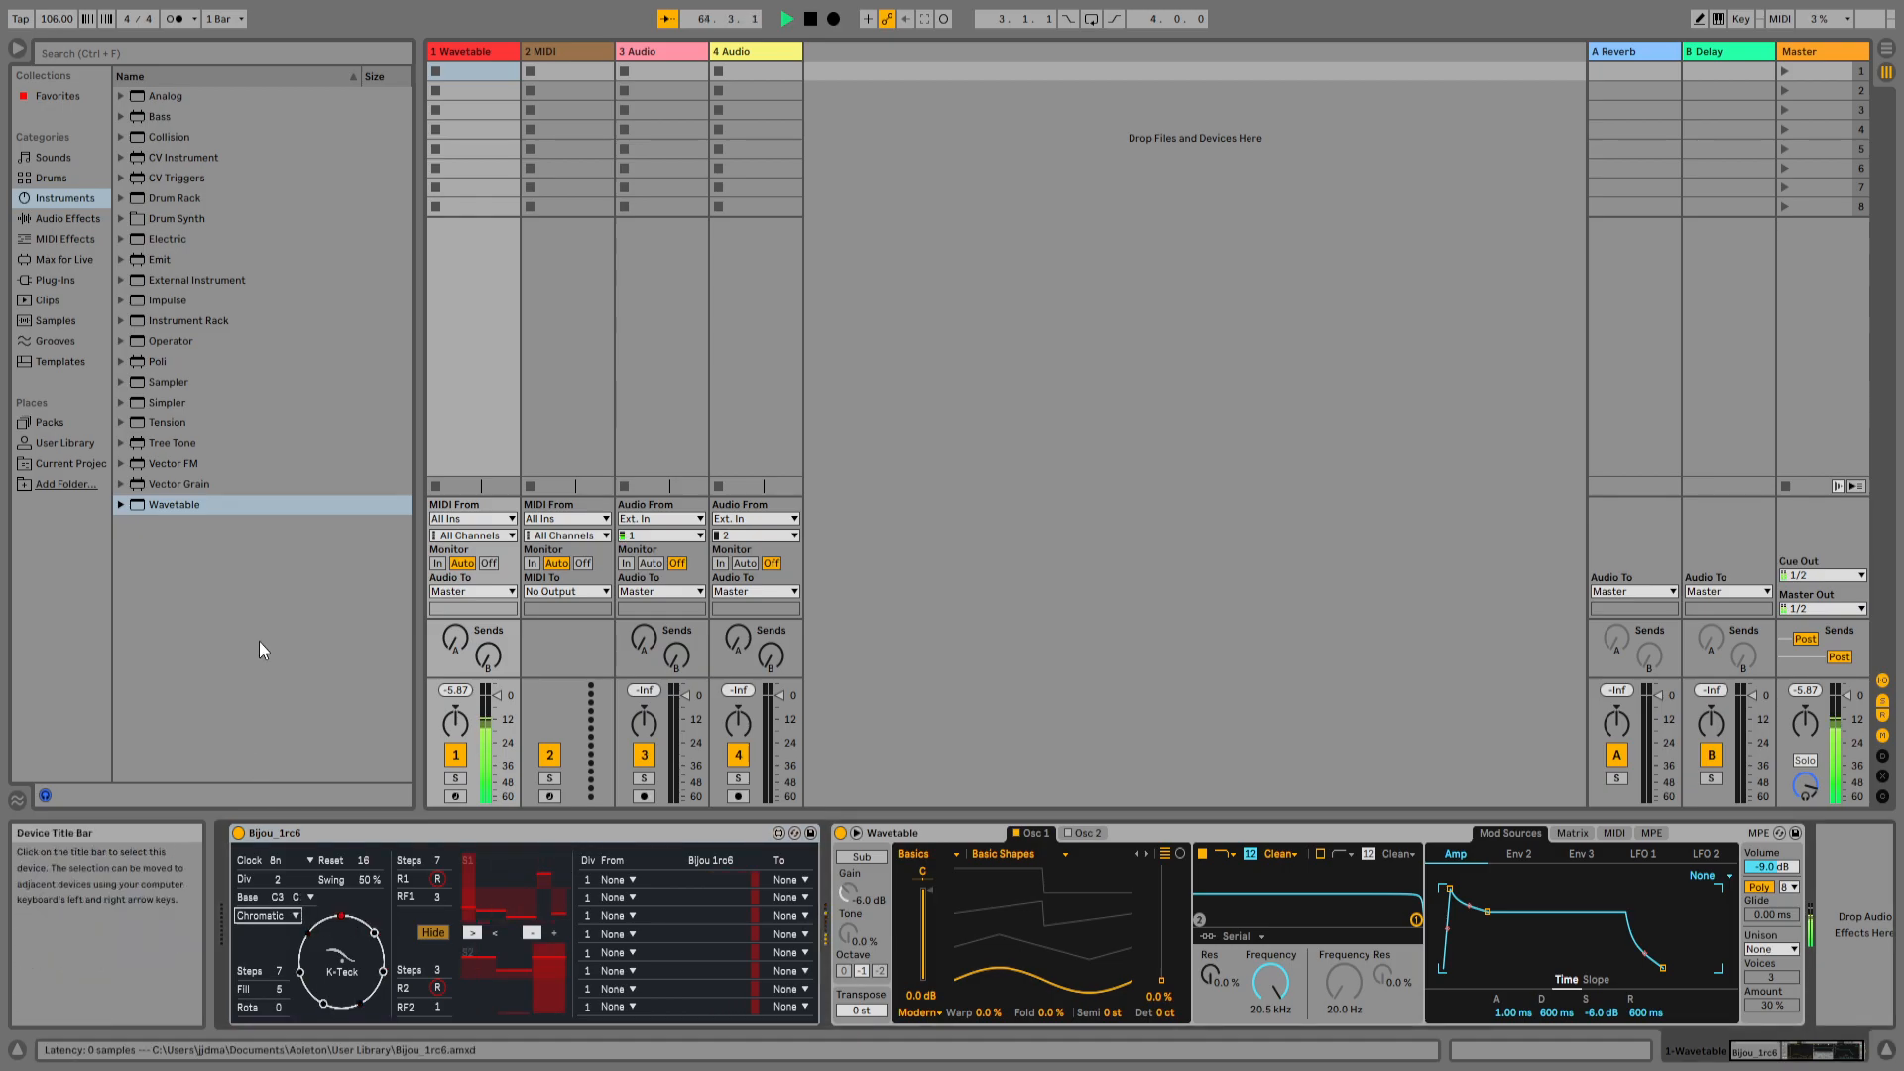
left_click(270, 599)
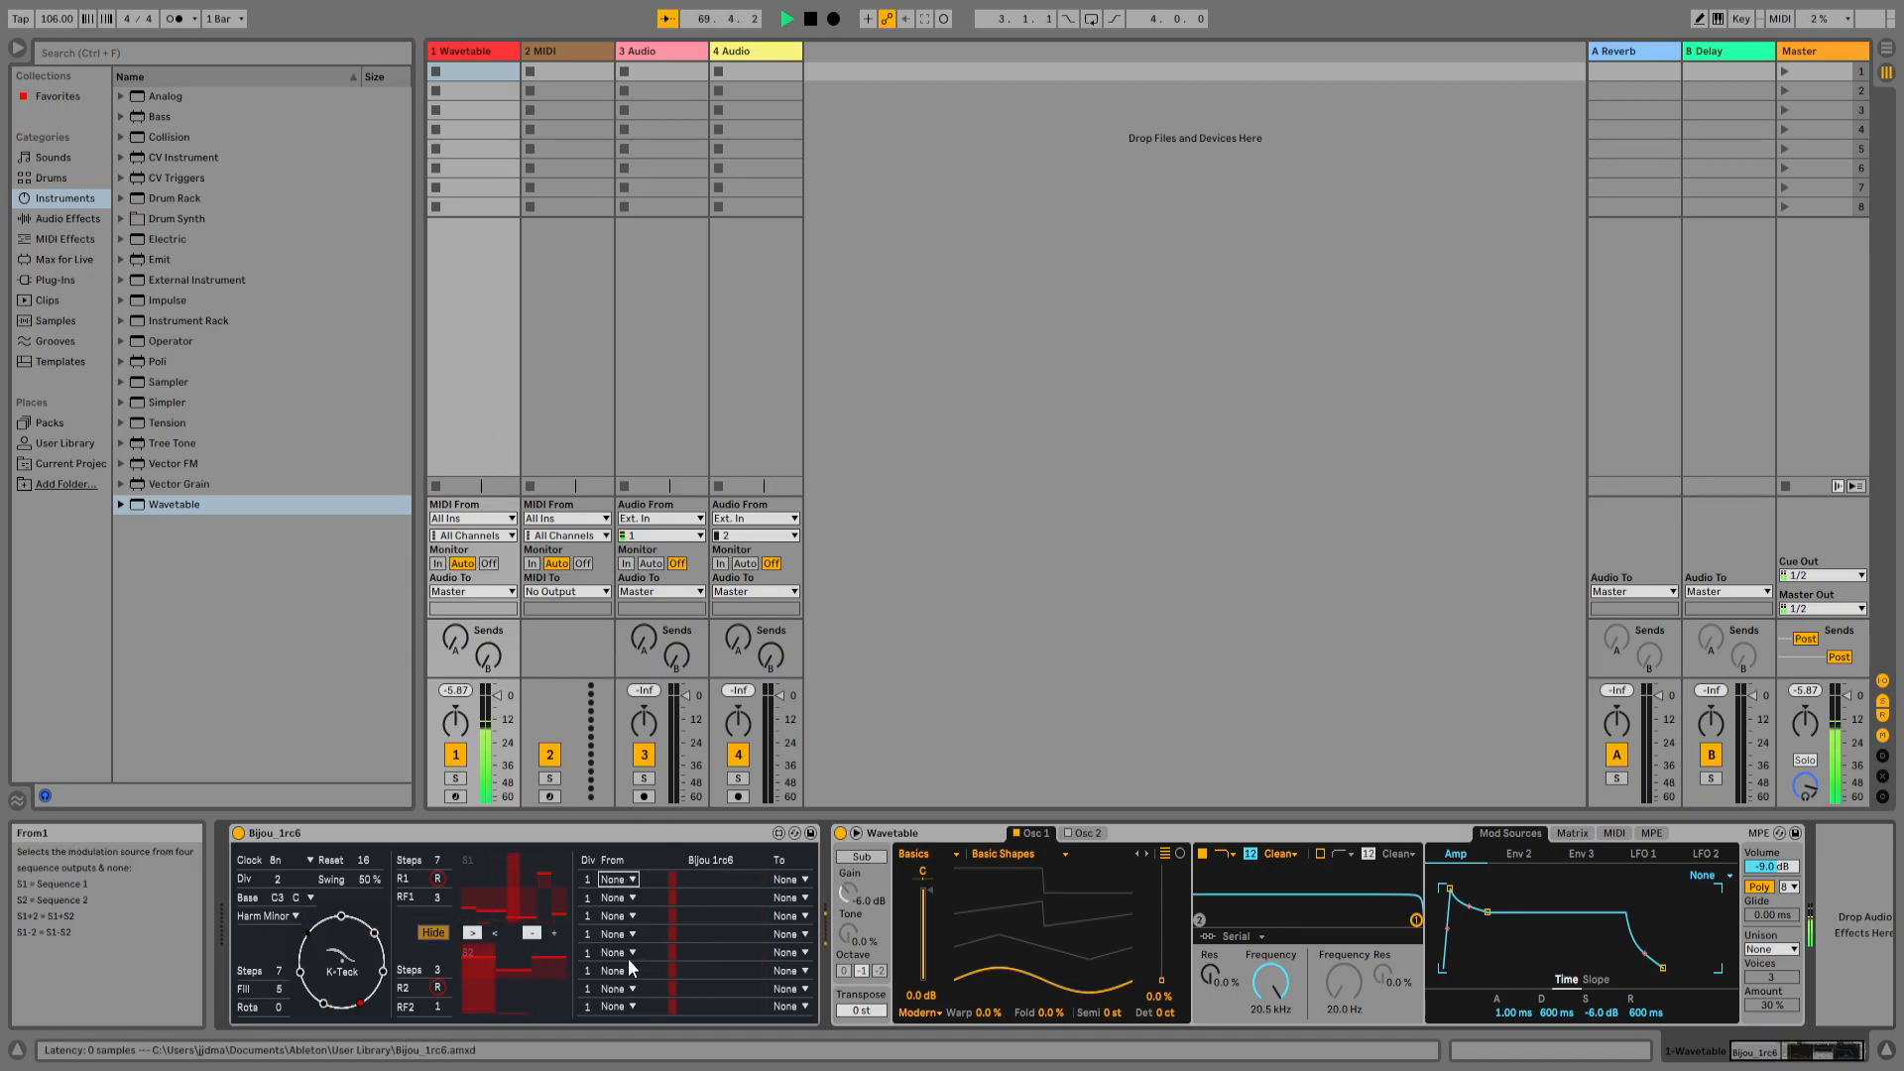
- Set the first modulation row's source to S1, try Vel as its destination, and return the destination to None
left_click(627, 918)
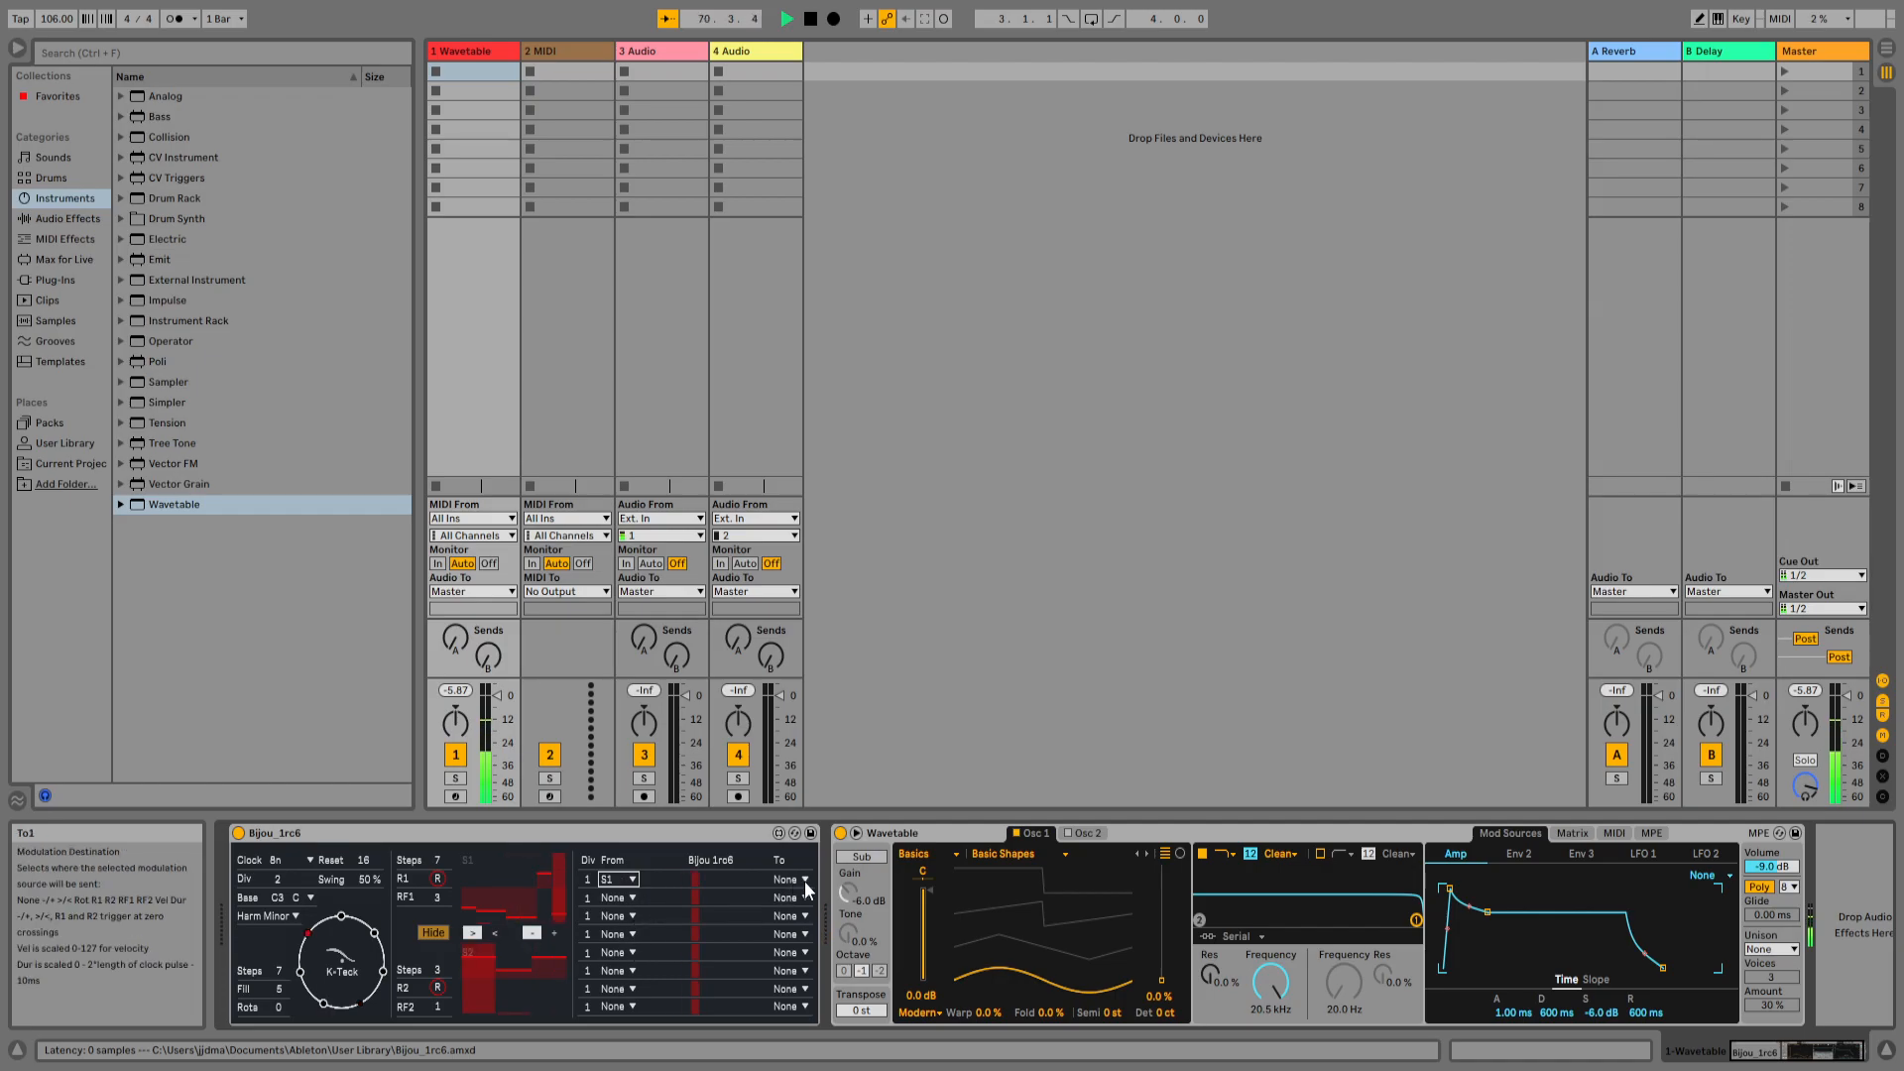
left_click(794, 1041)
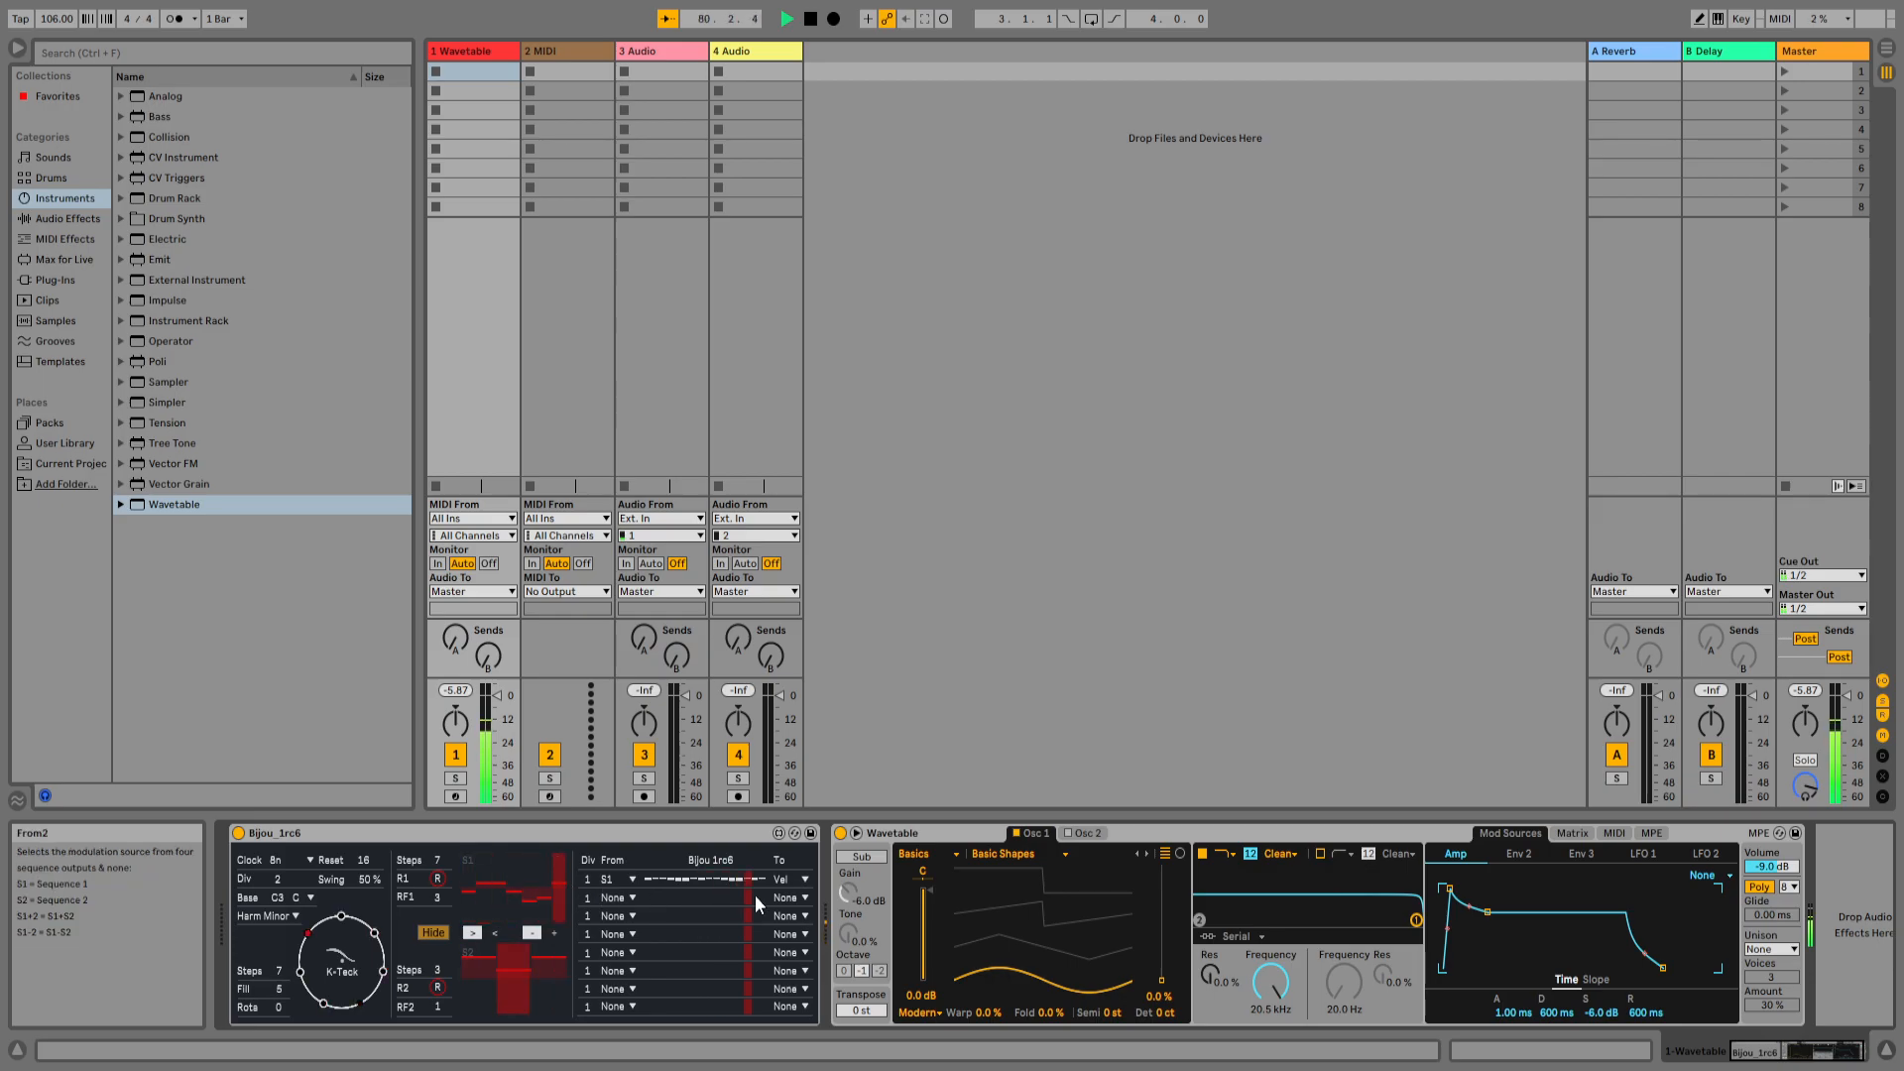
left_click(800, 899)
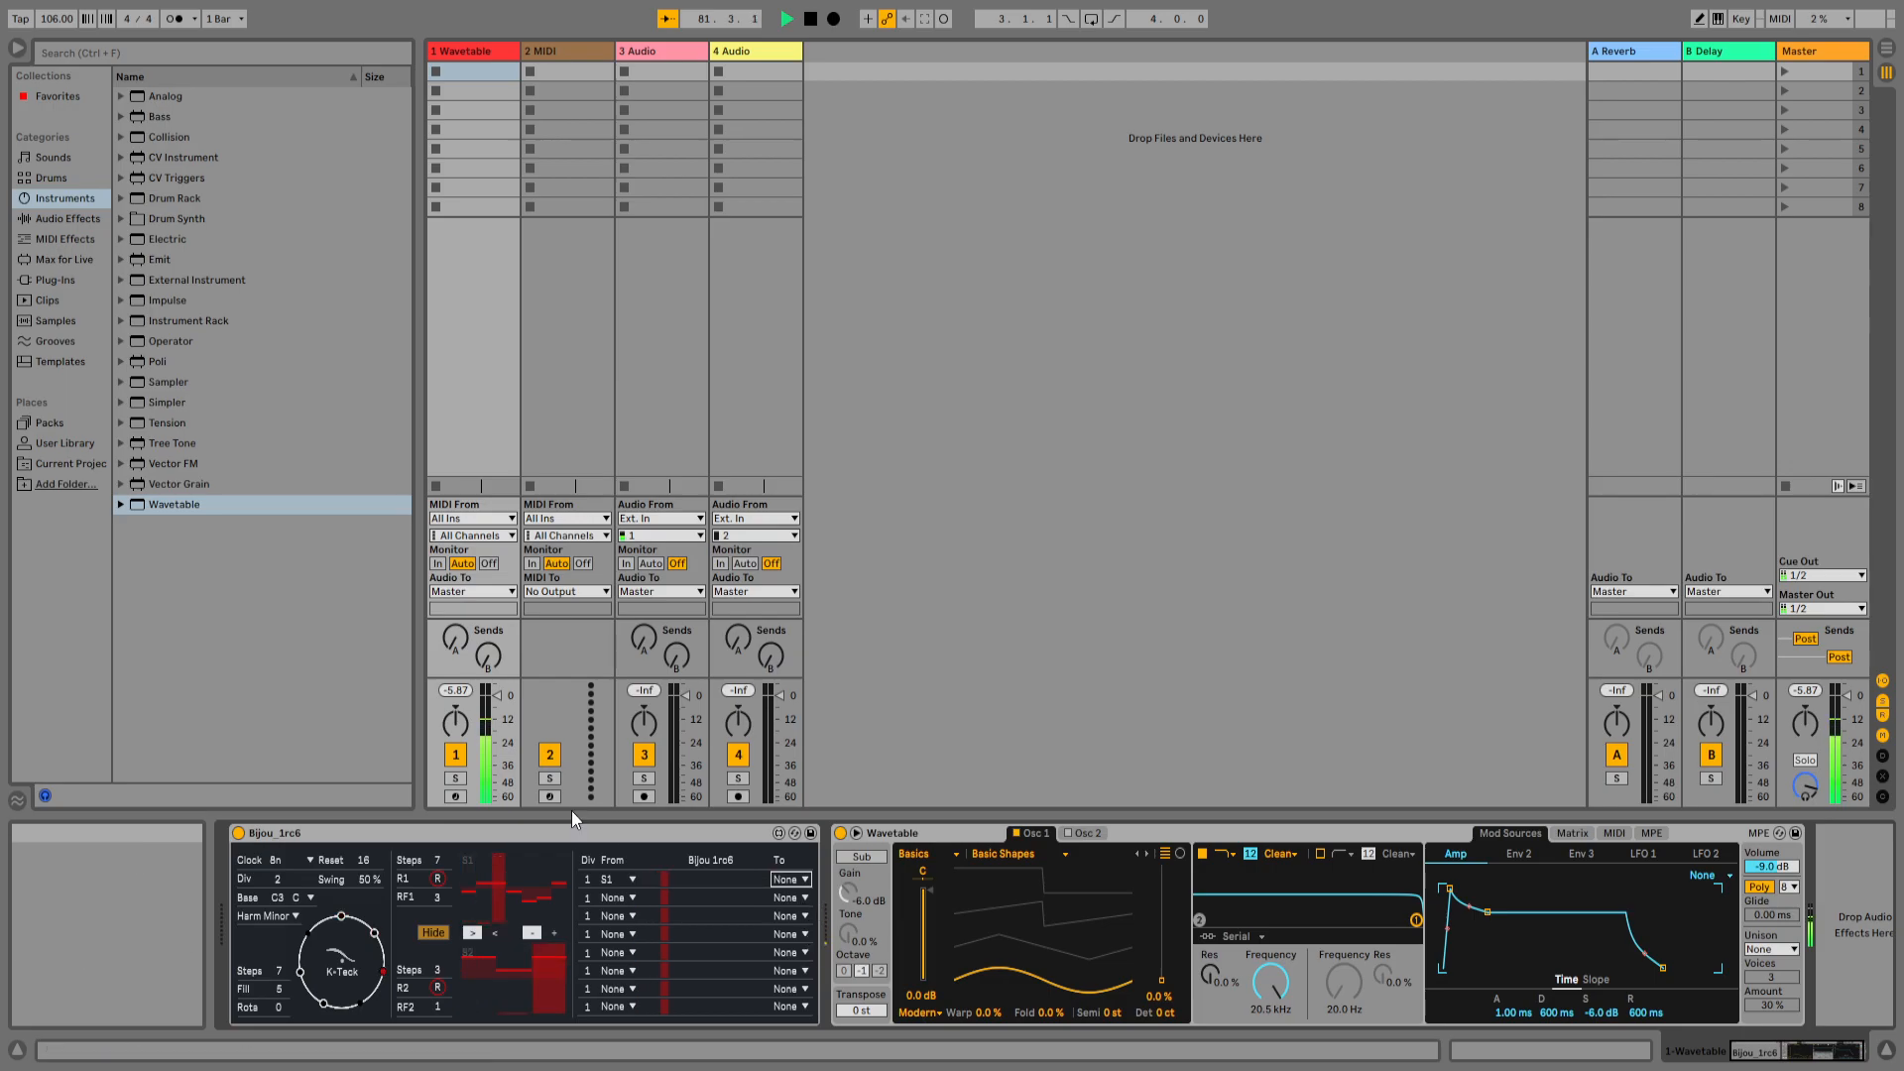
- Insert the Velocity MIDI effect between Bijou and Wavetable, with Random 13, Comp 0.17 and Drive 0.10
left_click(75, 238)
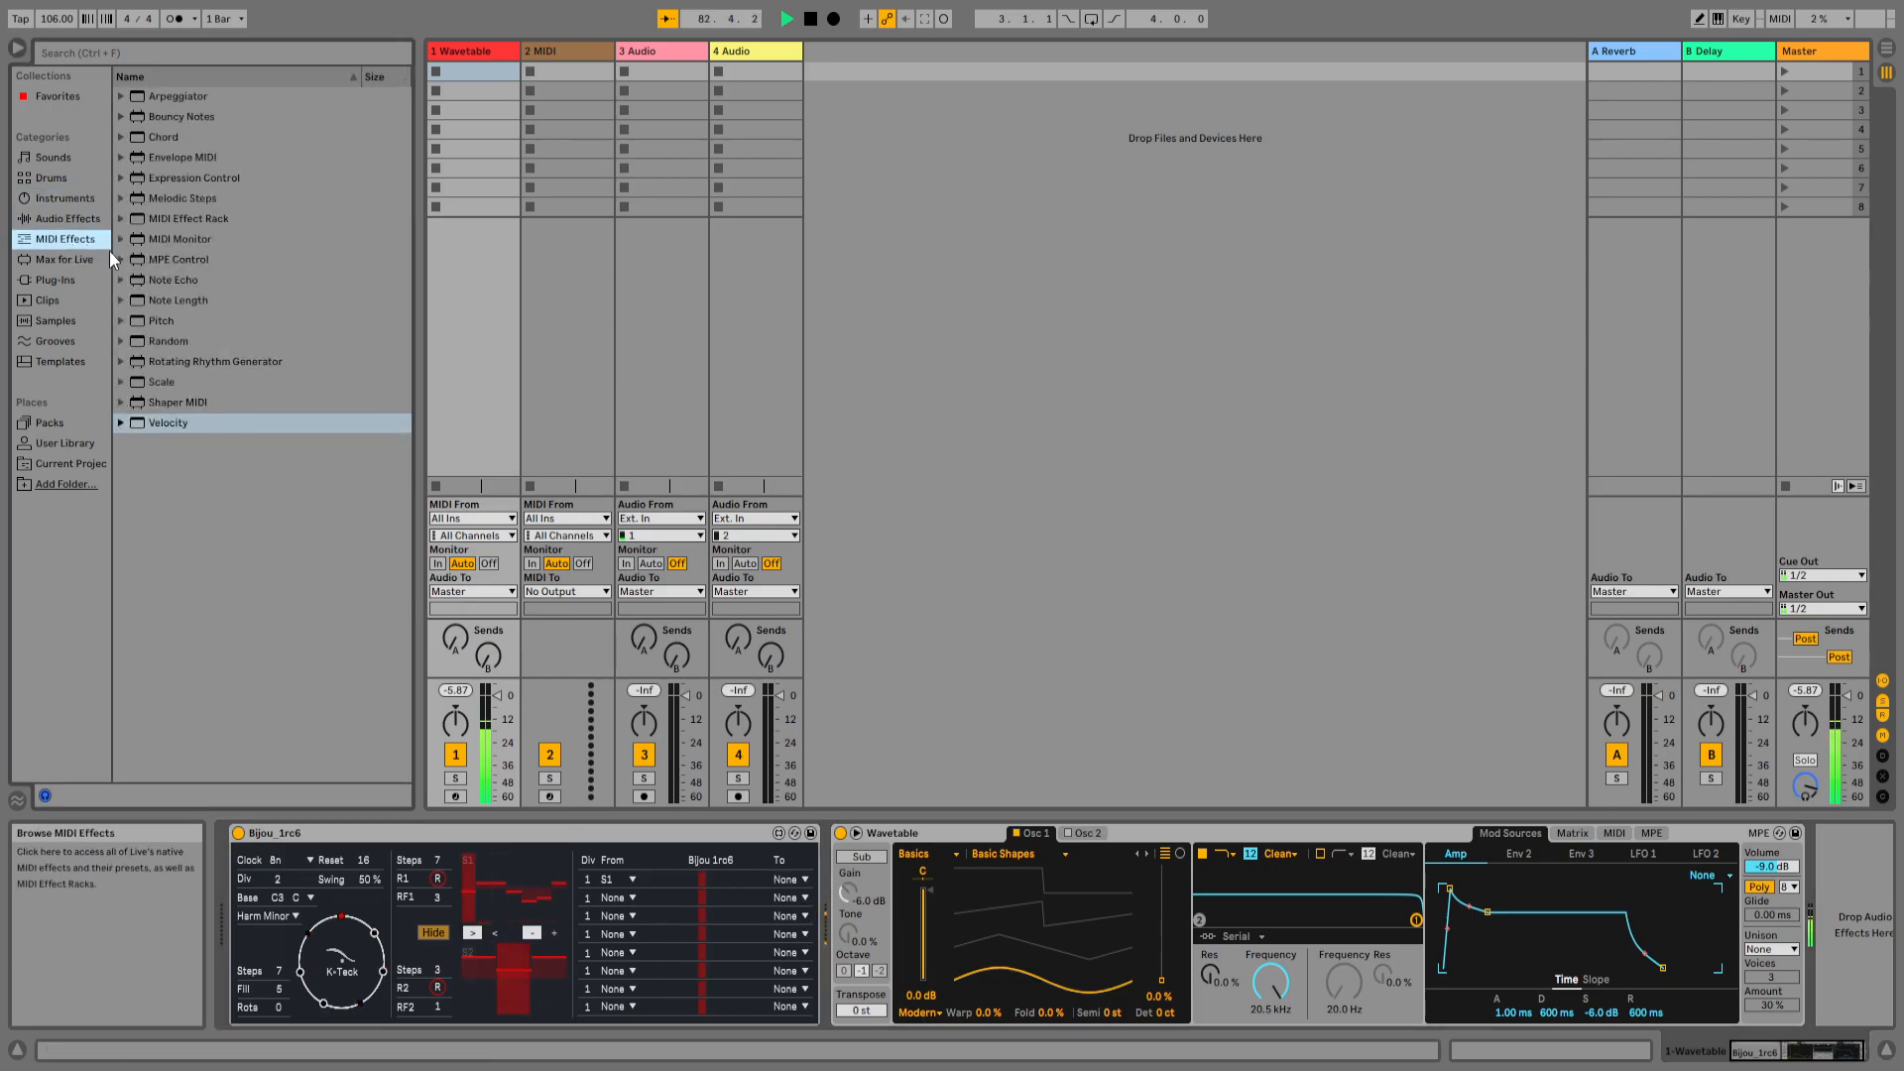
left_click(157, 422)
left_click_drag(829, 937, 829, 937)
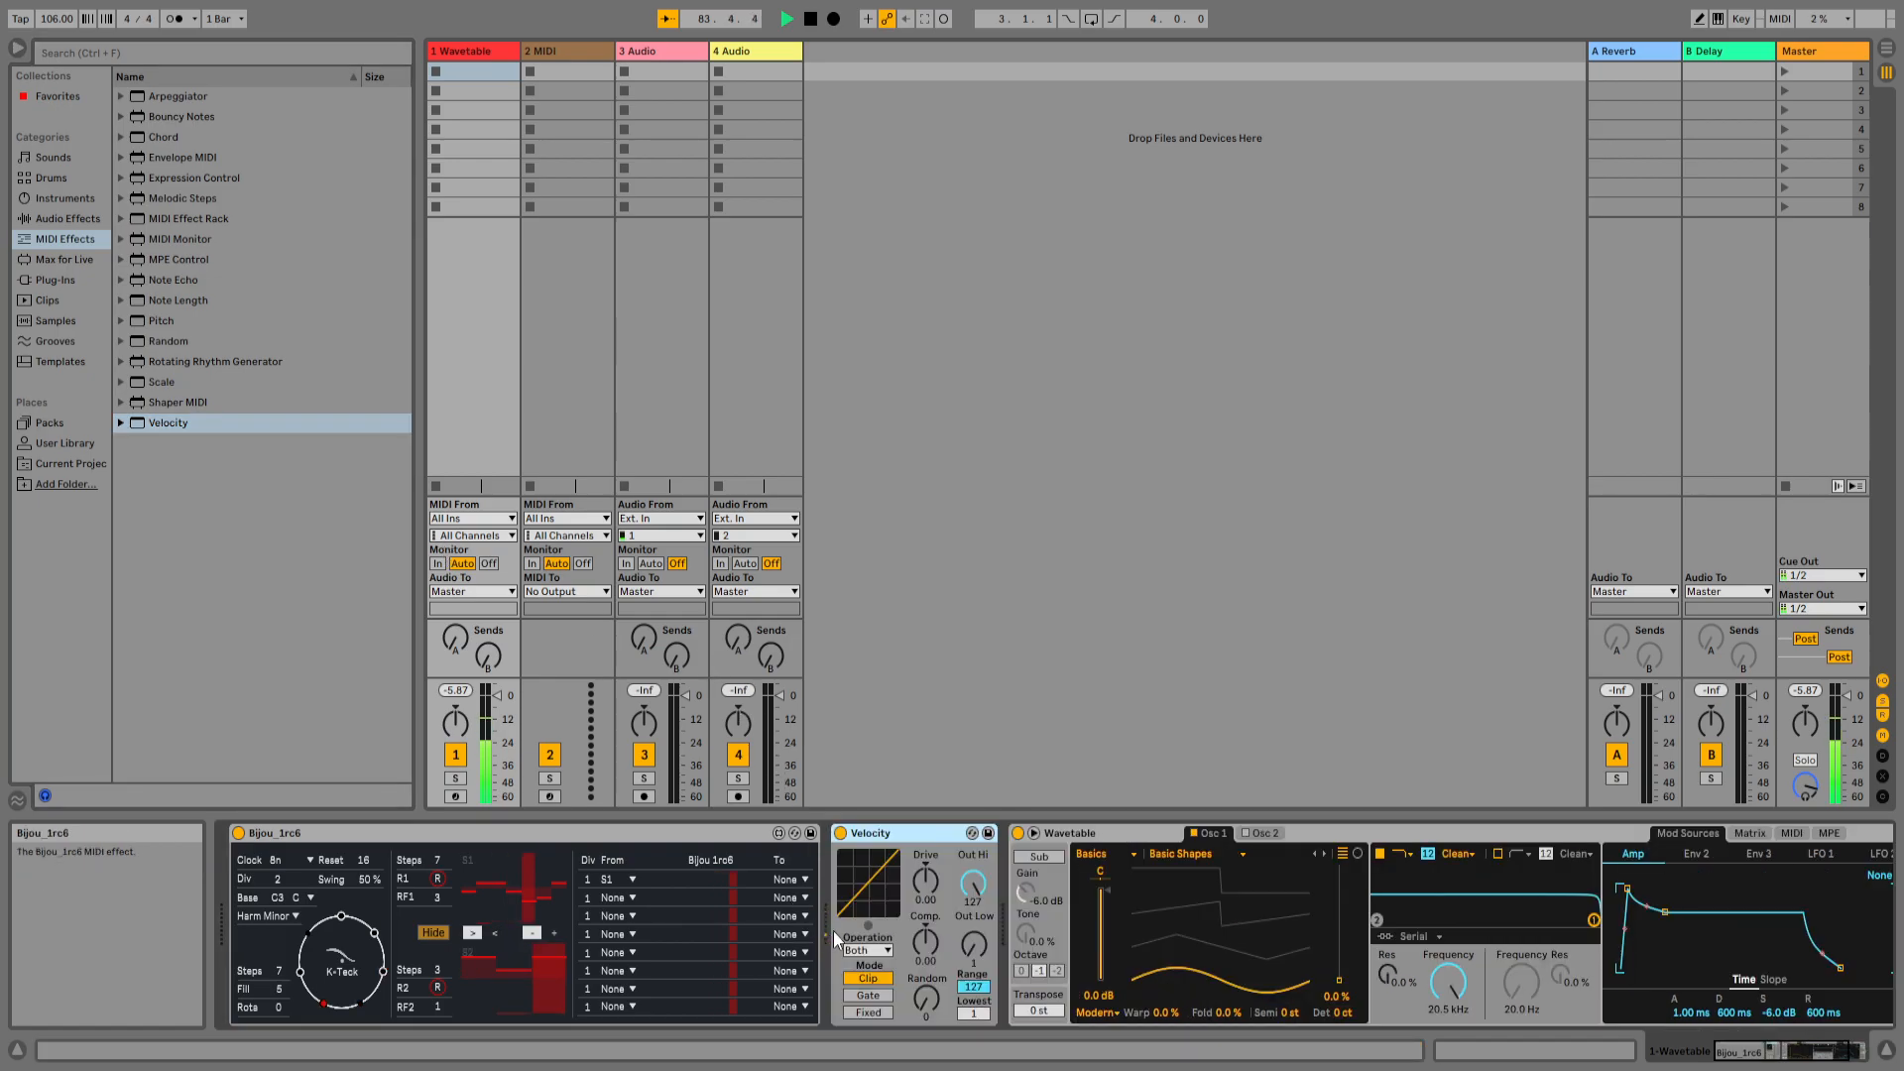
left_click_drag(929, 992, 930, 1006)
left_click_drag(927, 940, 925, 875)
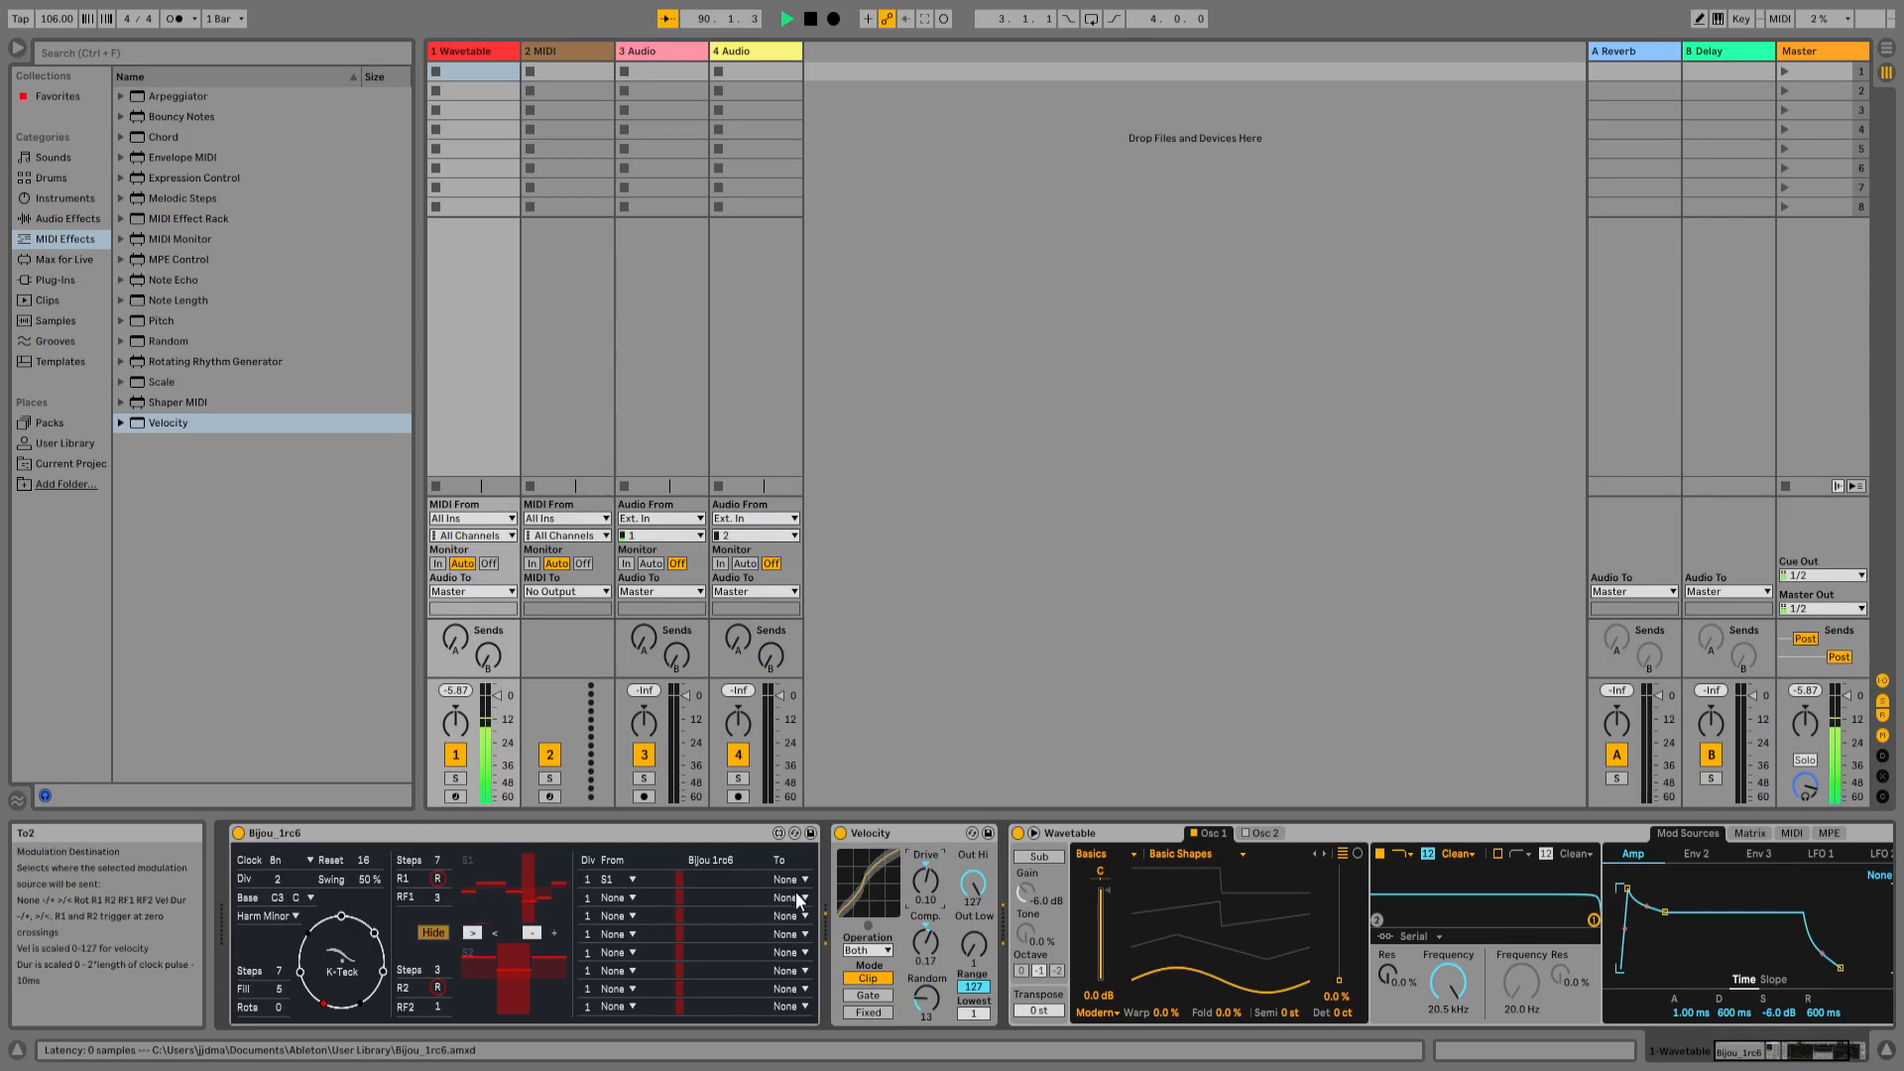
- Route S1 to R1 in the first row of Bijou's modulation matrix
left_click(615, 881)
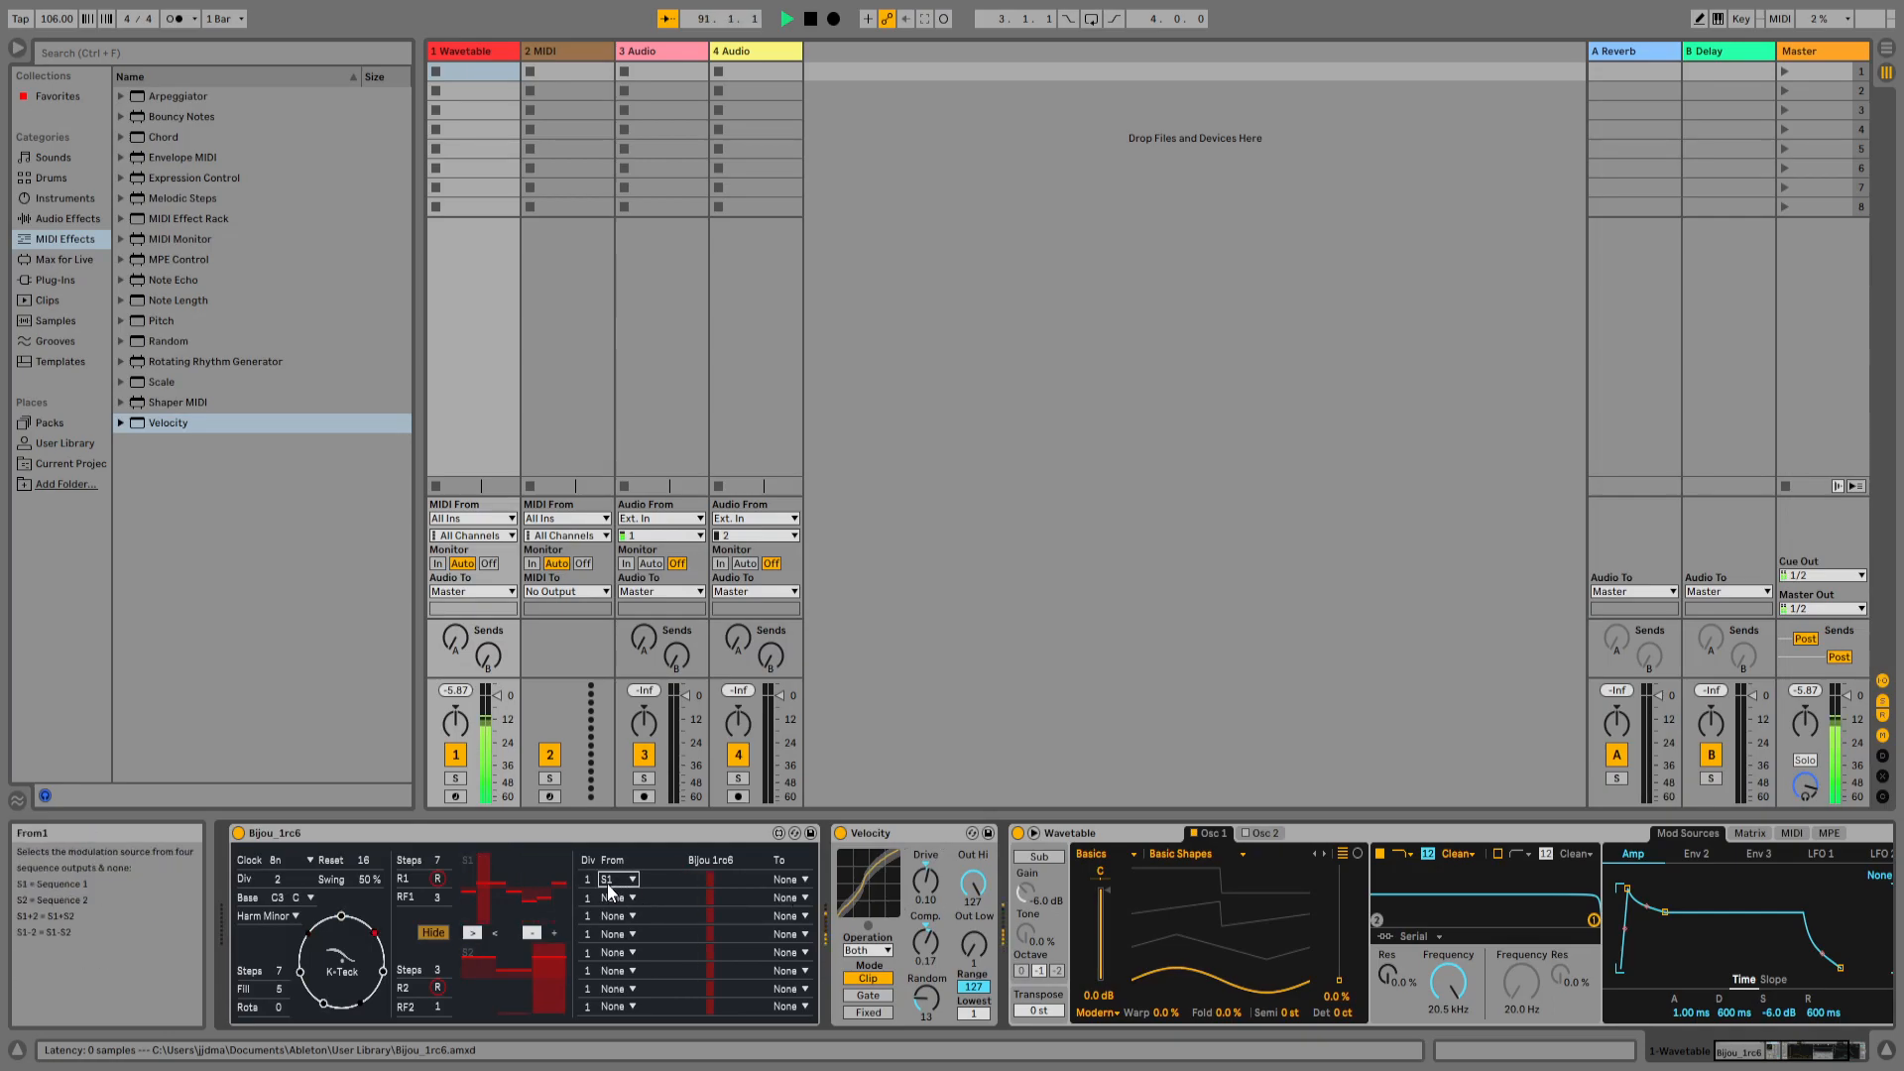
left_click(793, 880)
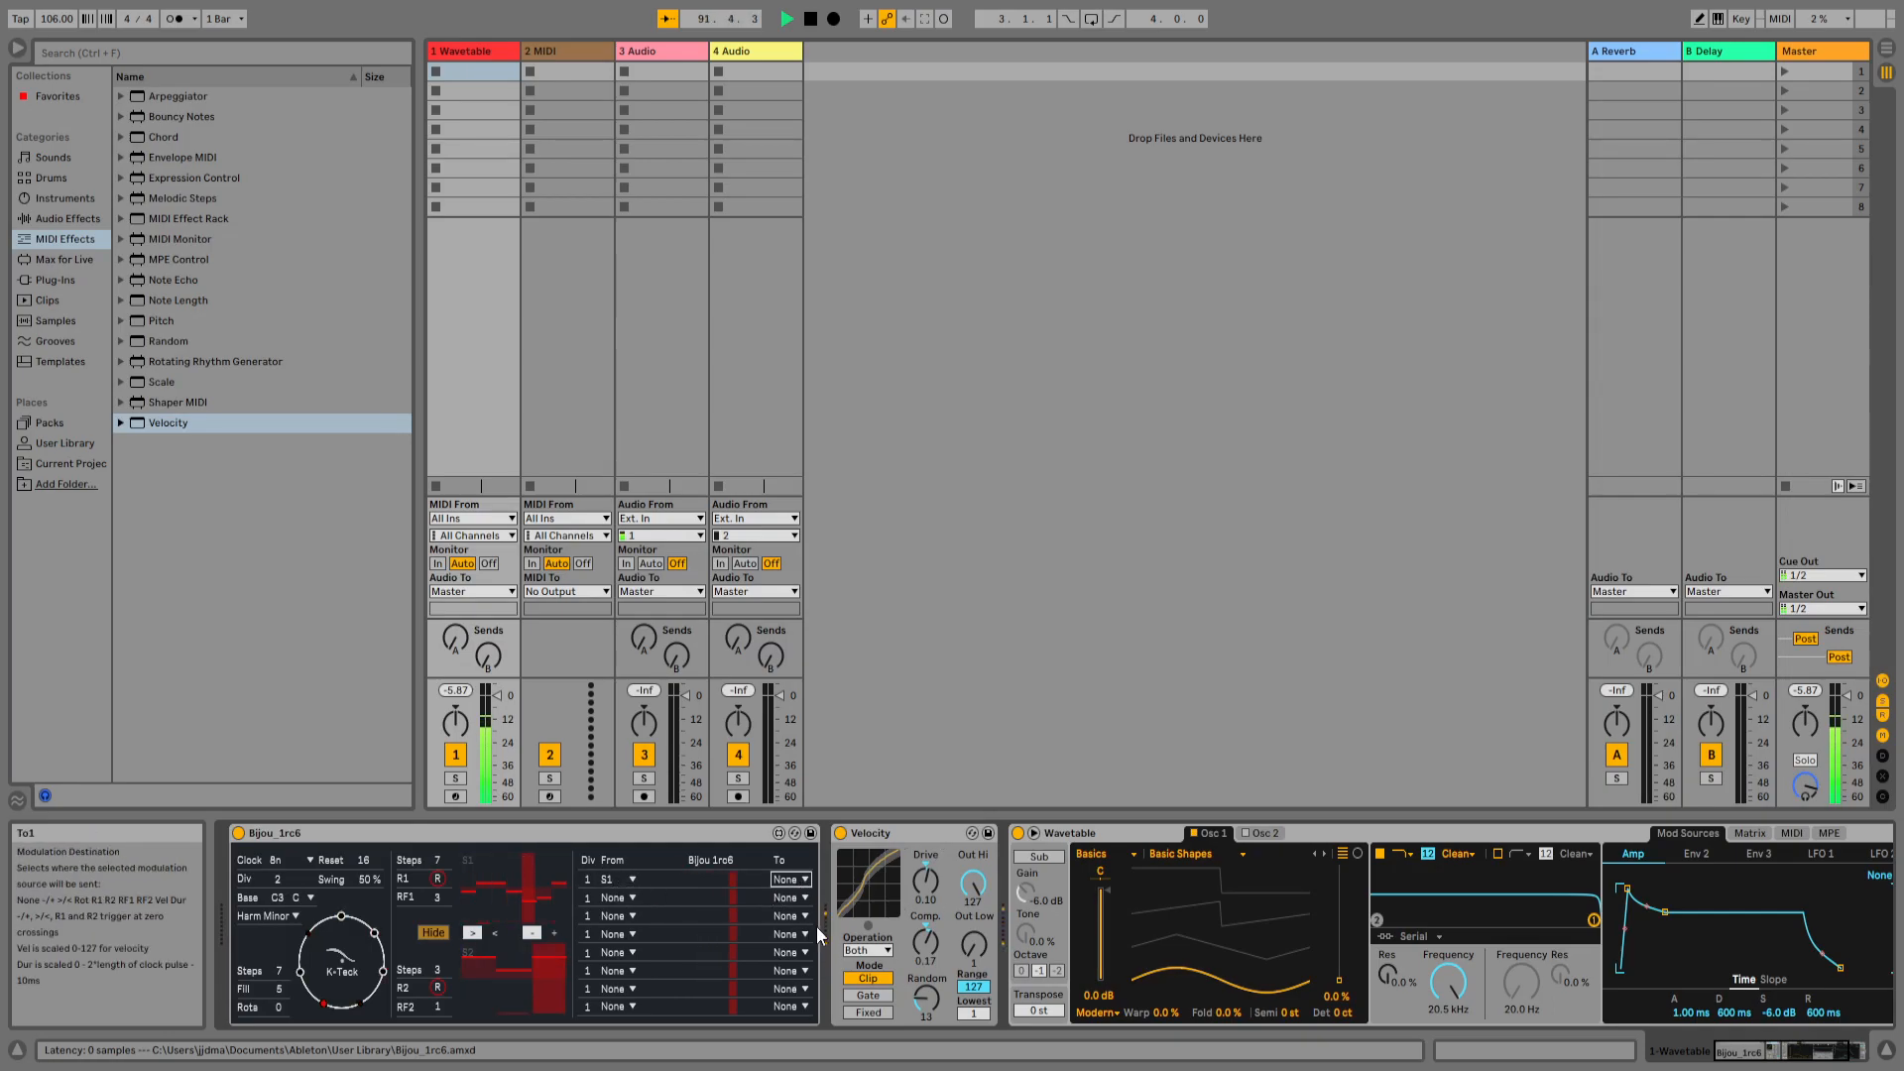
left_click(806, 955)
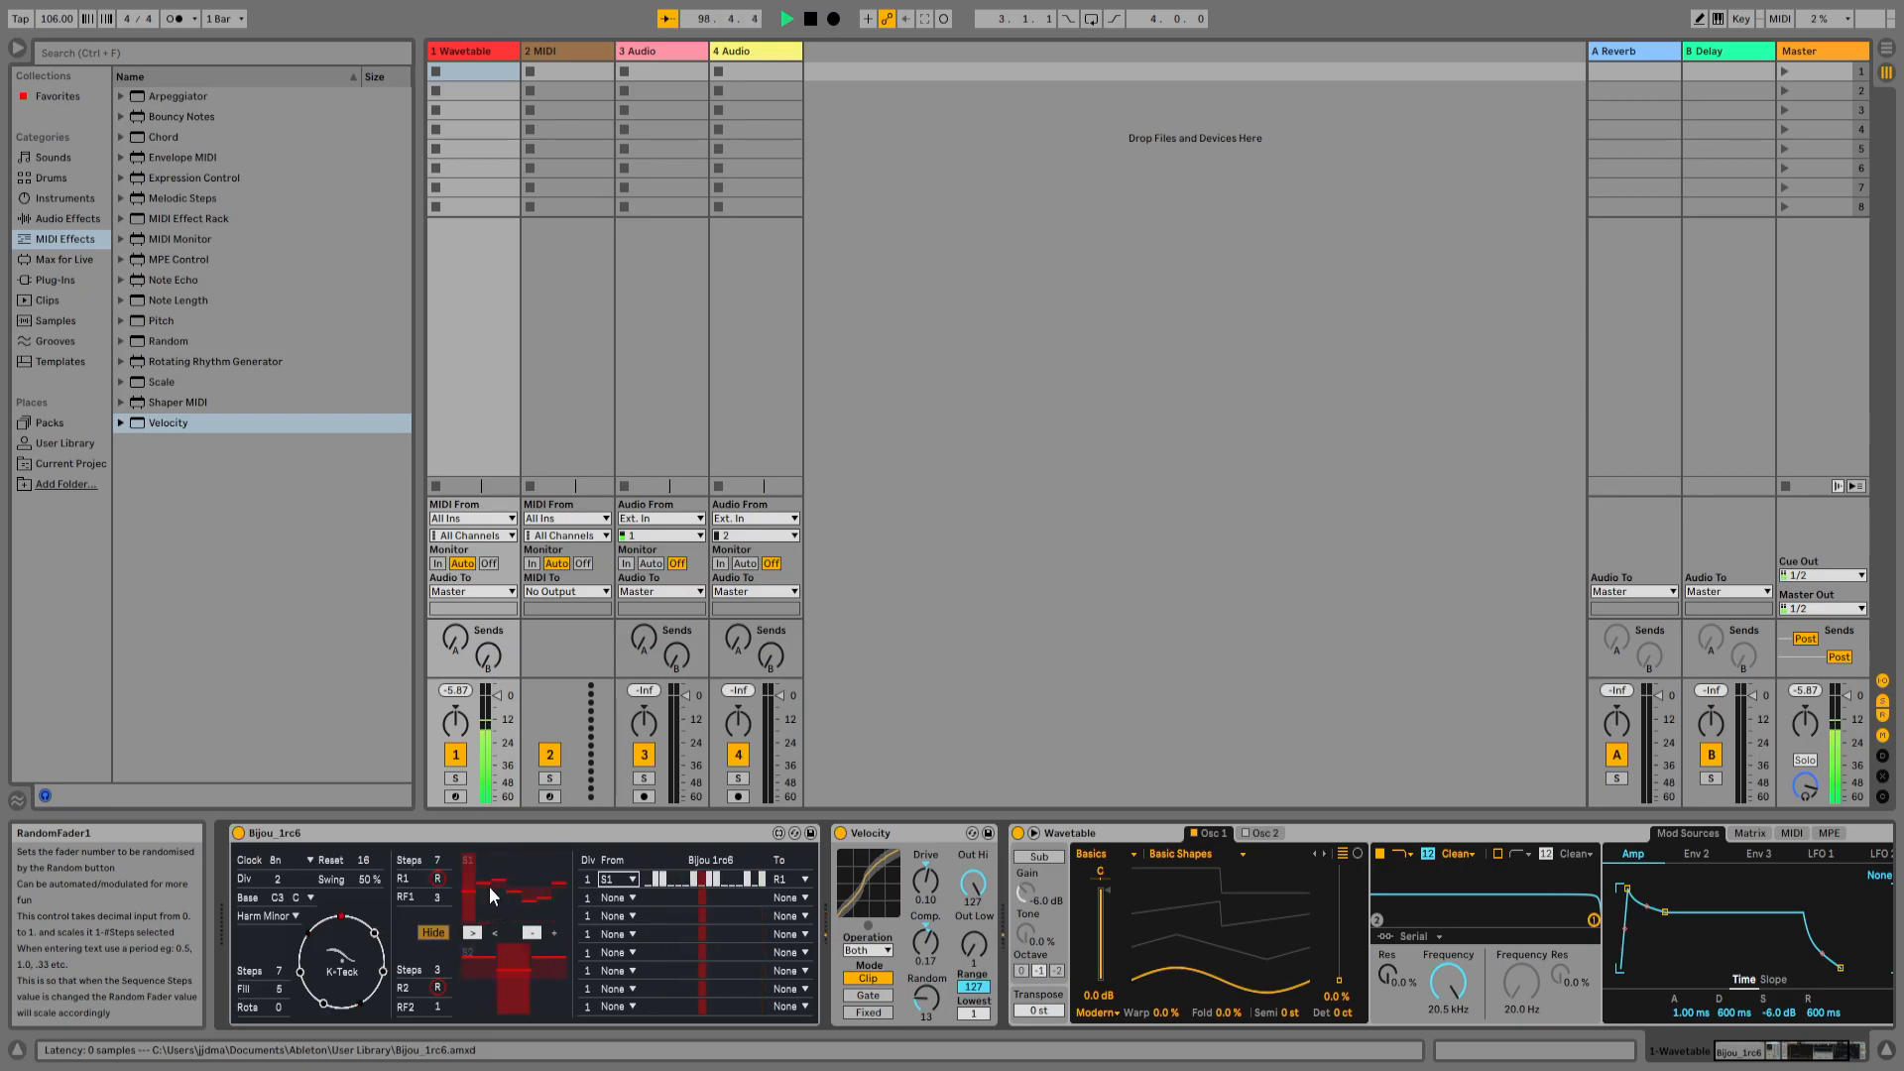
- Route S1 to RF1 in the second row of Bijou's modulation matrix
left_click(634, 898)
left_click(622, 933)
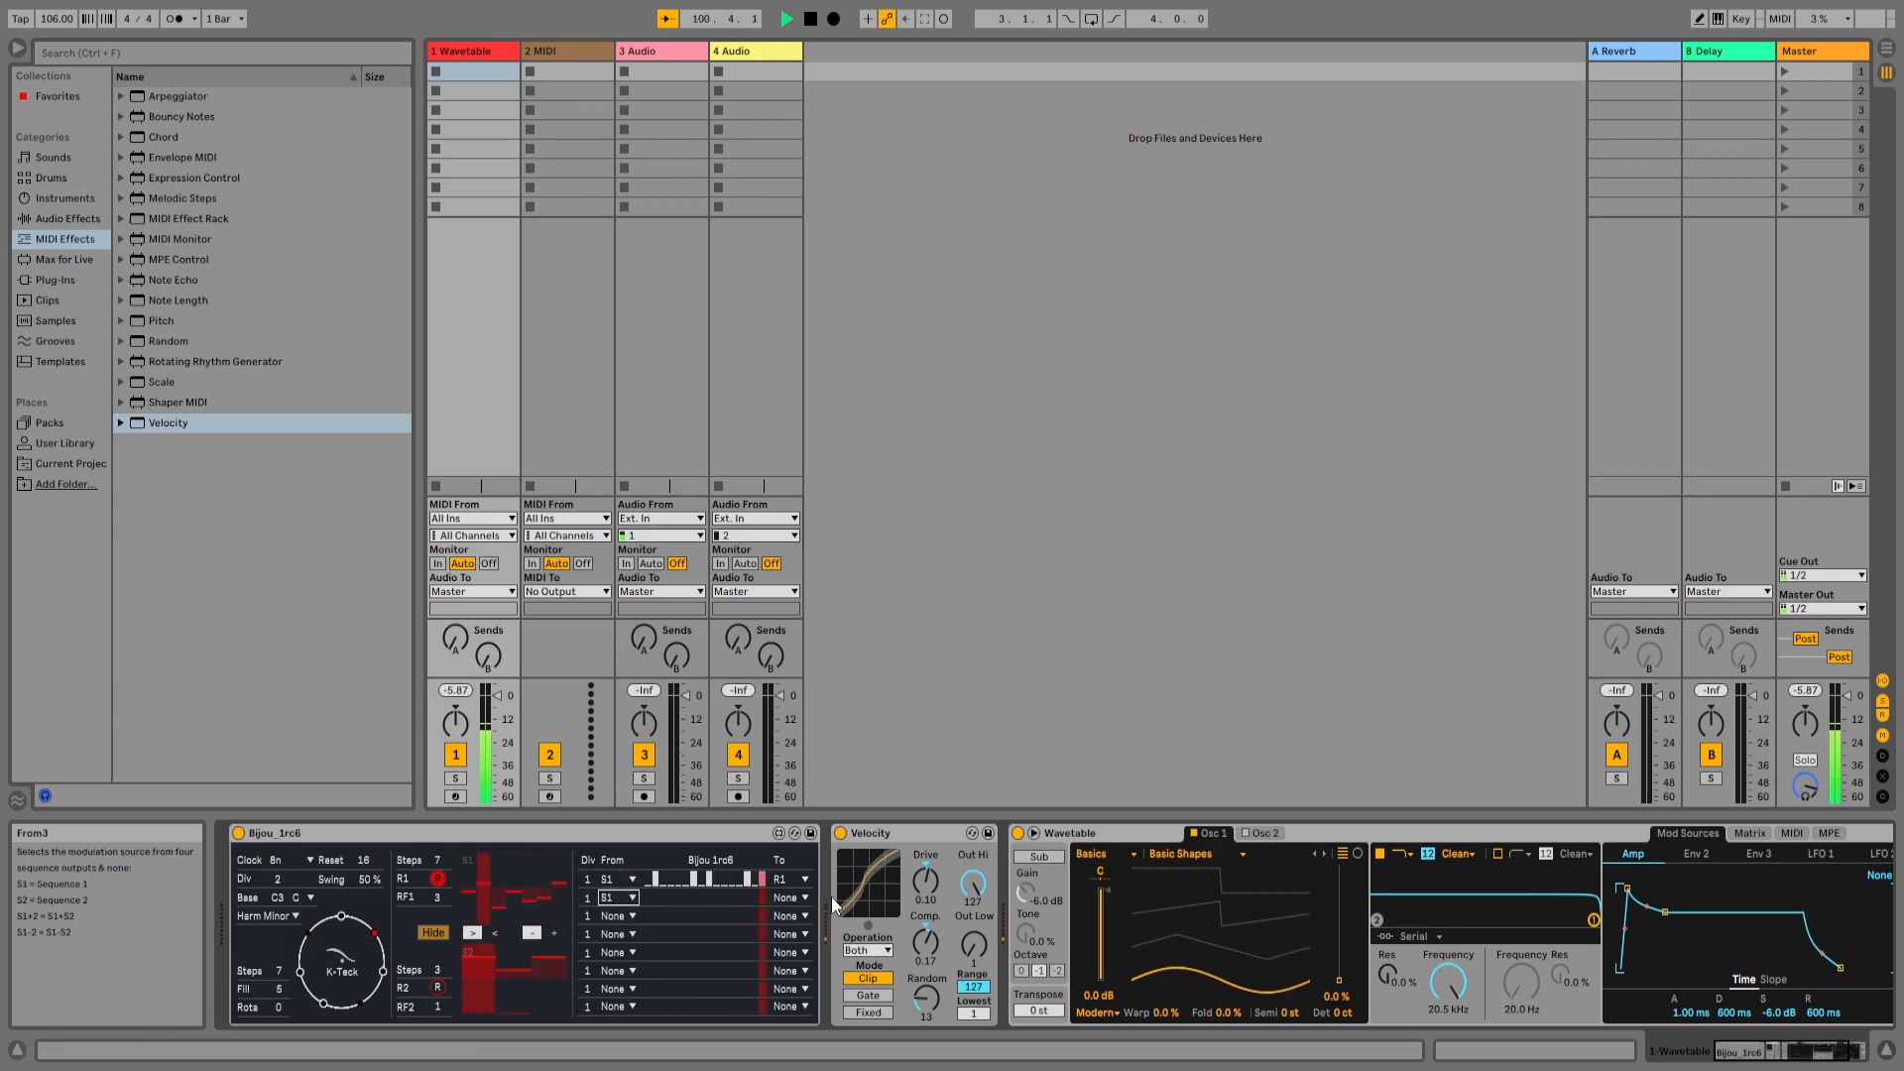
left_click(806, 897)
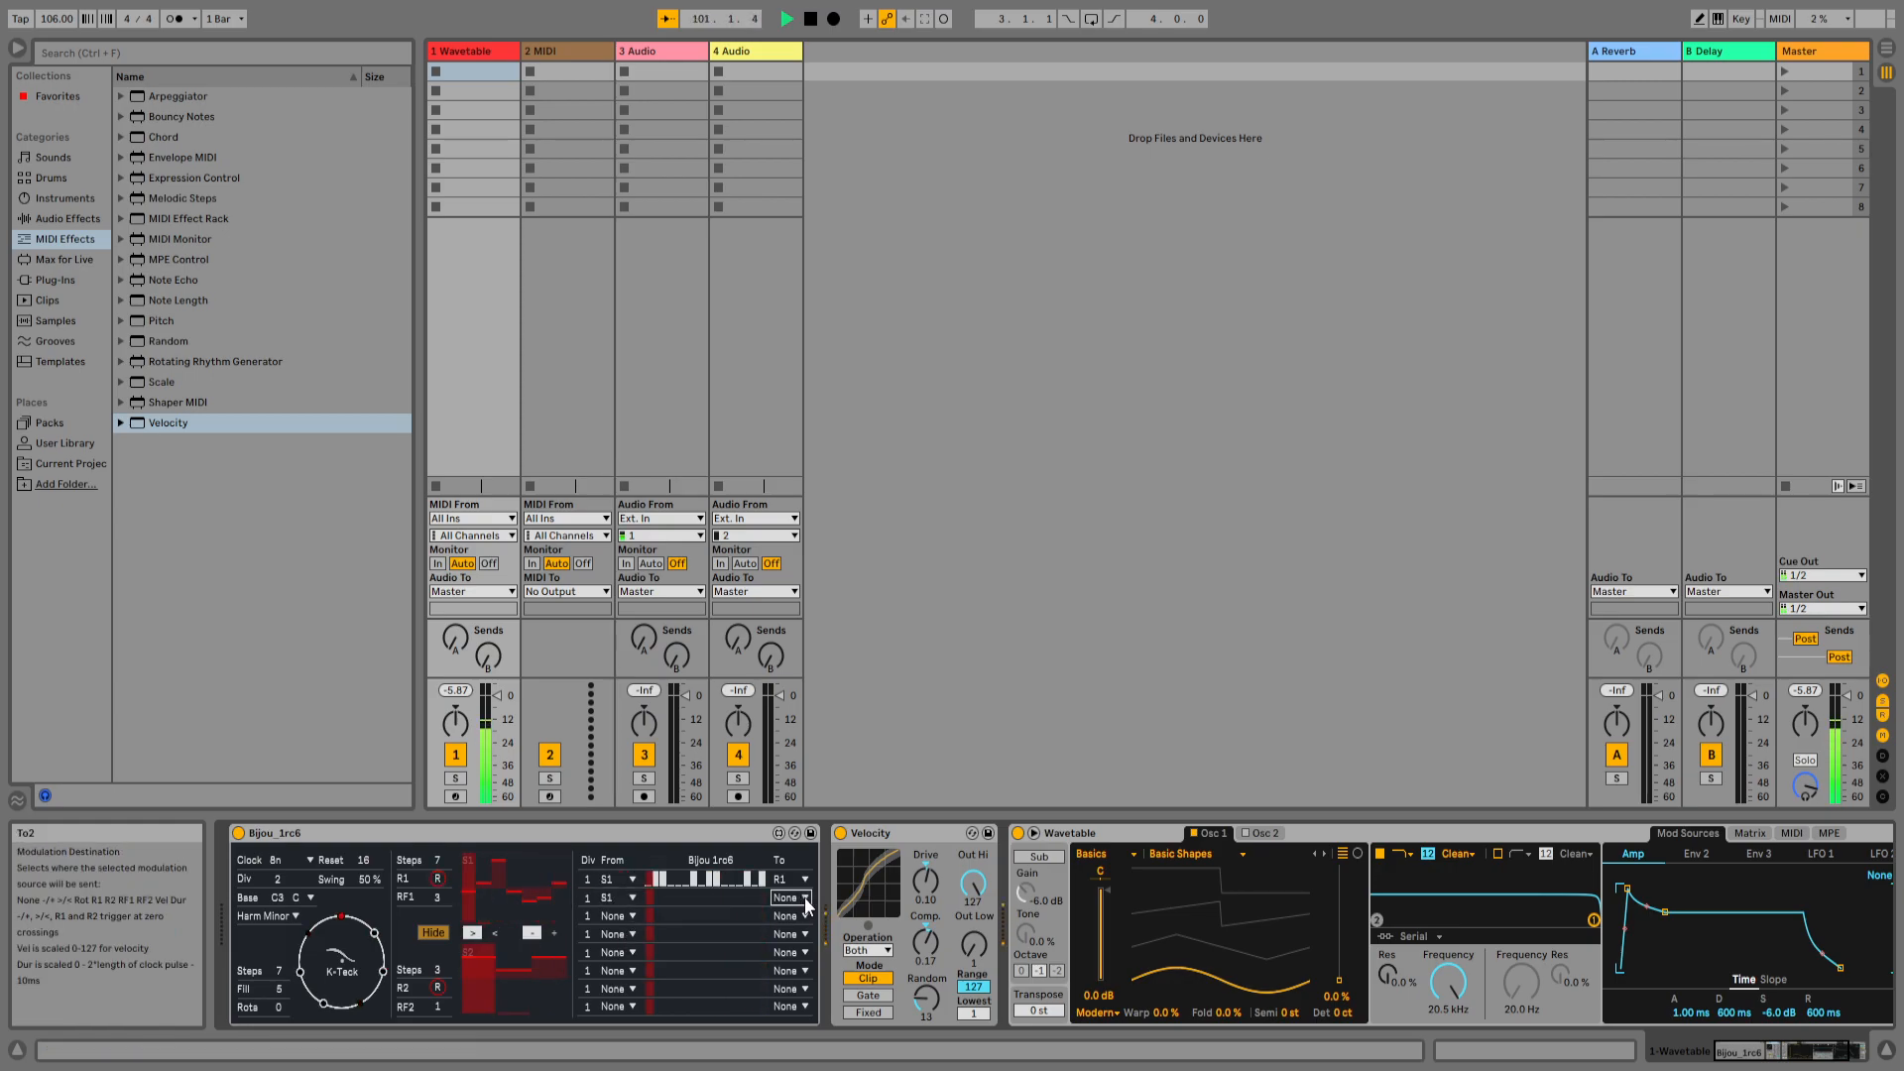
left_click(791, 1014)
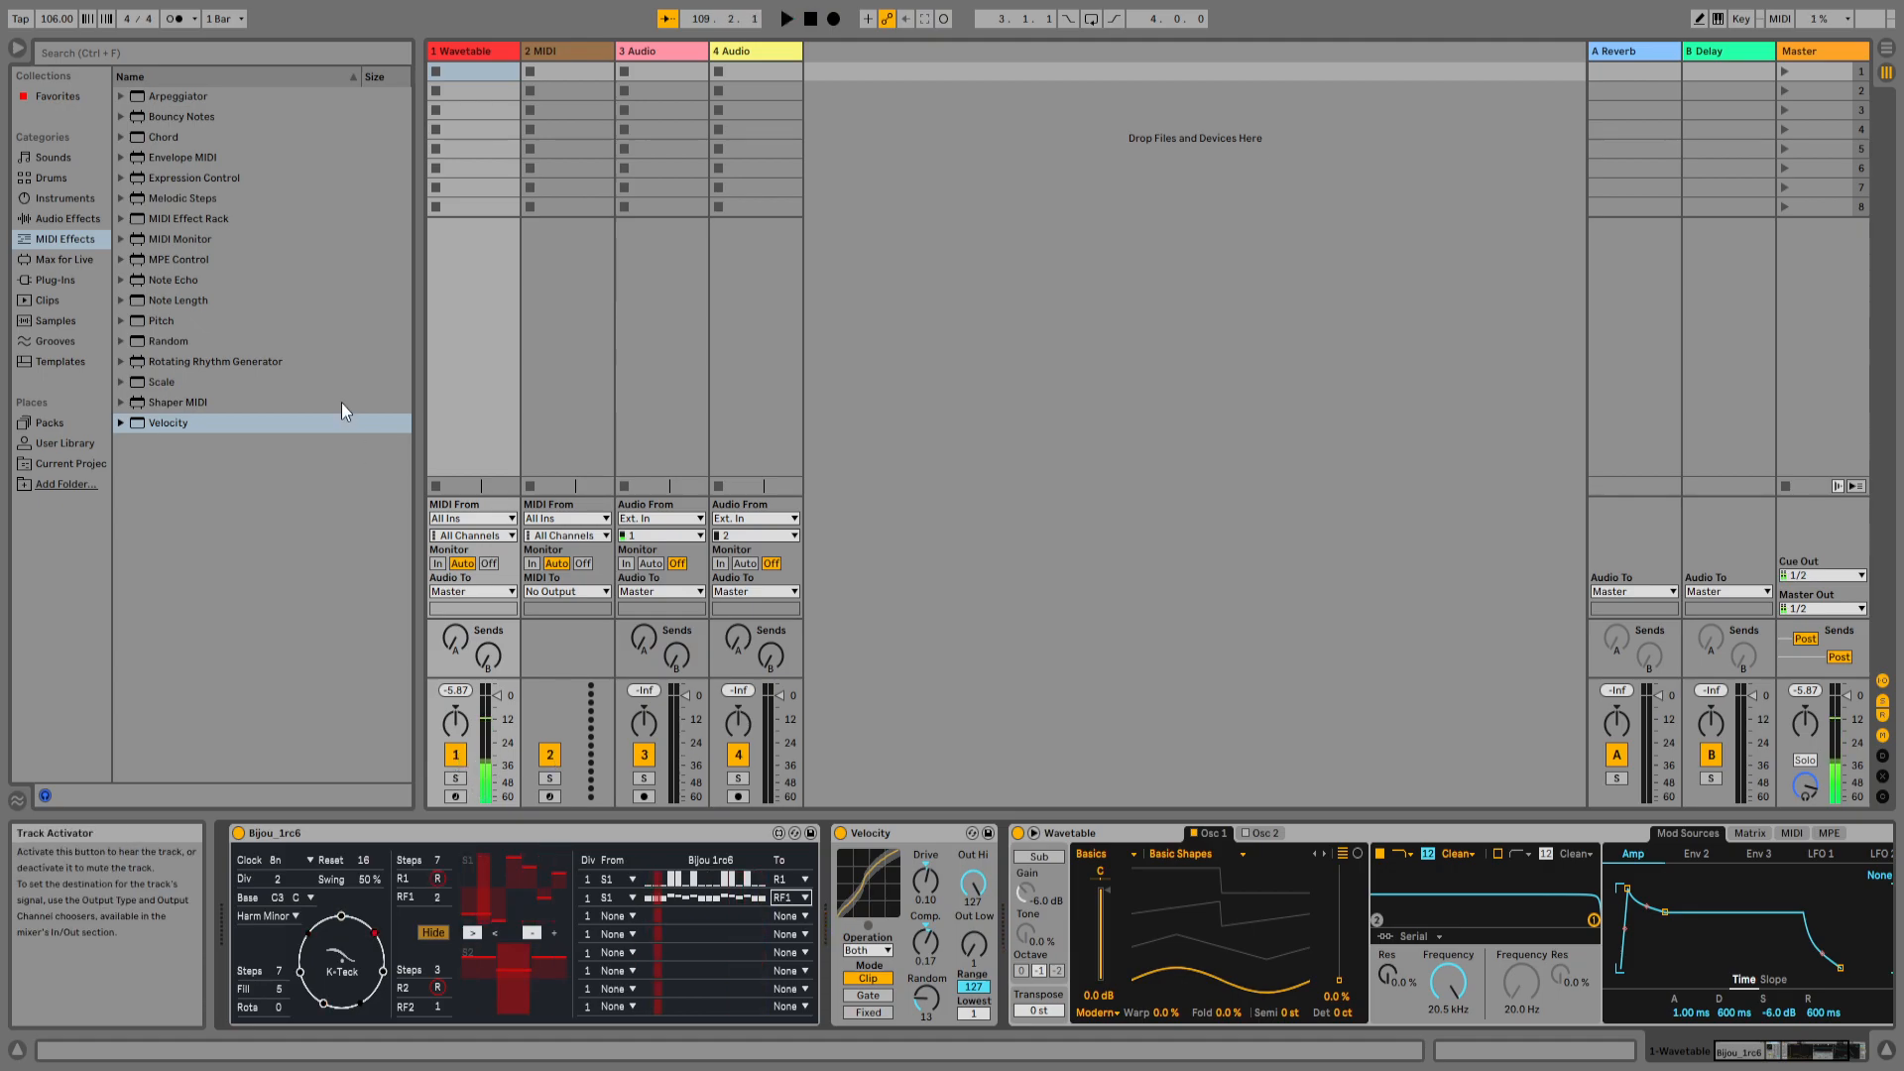
- Load the favourite Electro Ceramic Bass preset onto the empty second MIDI track
left_click(79, 201)
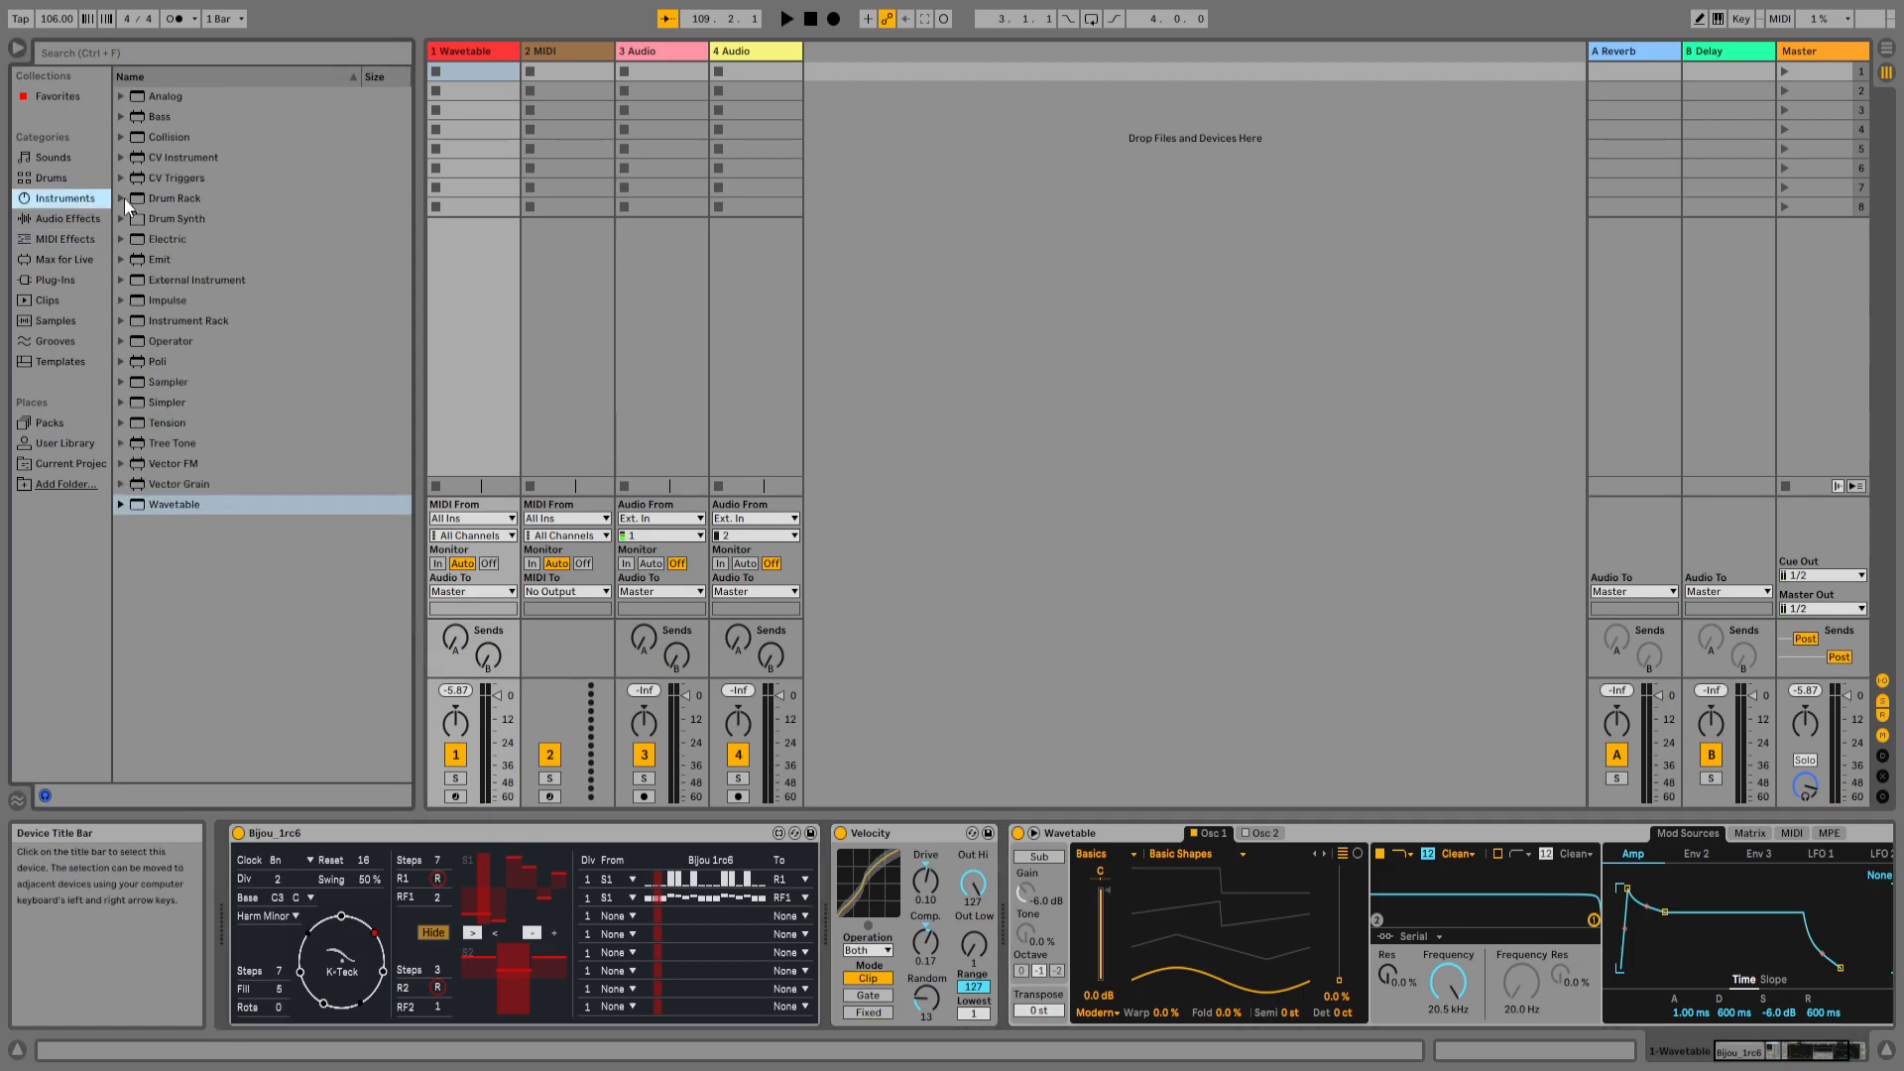
left_click(69, 97)
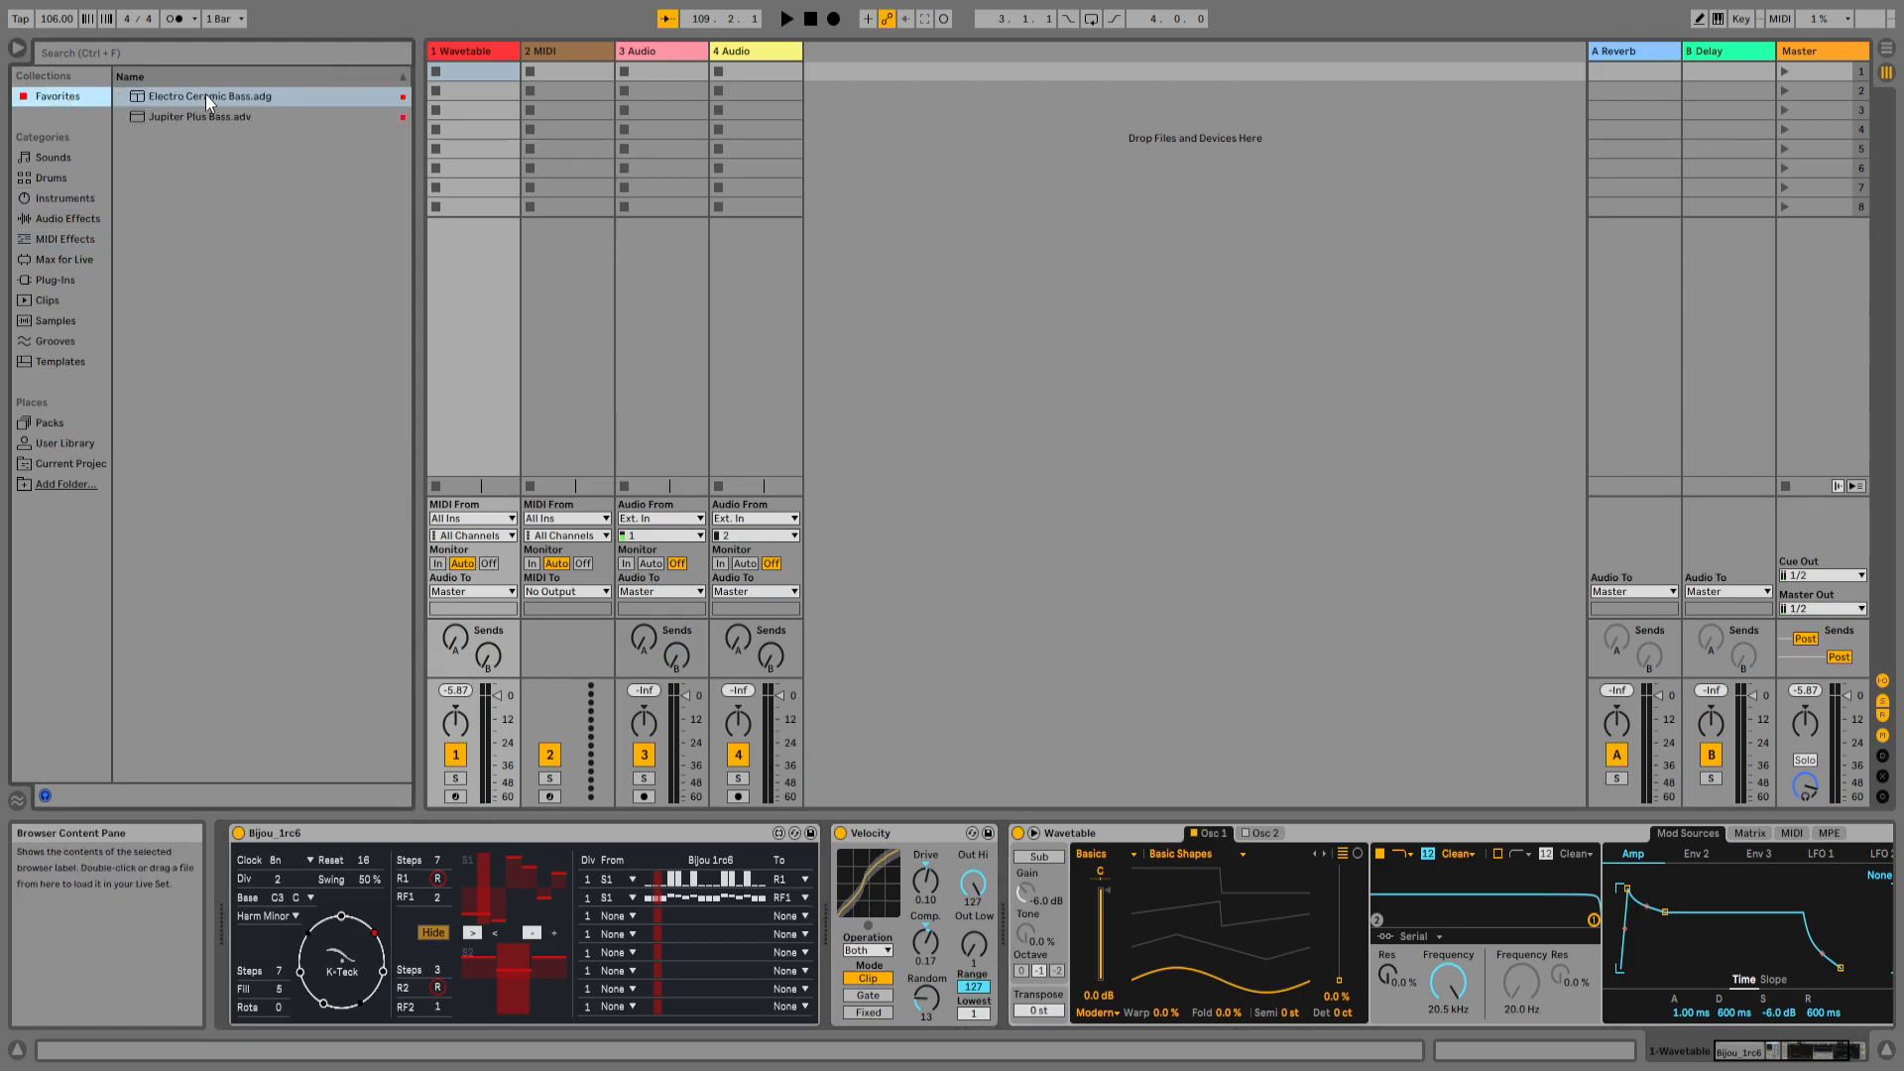
left_click_drag(240, 99, 611, 44)
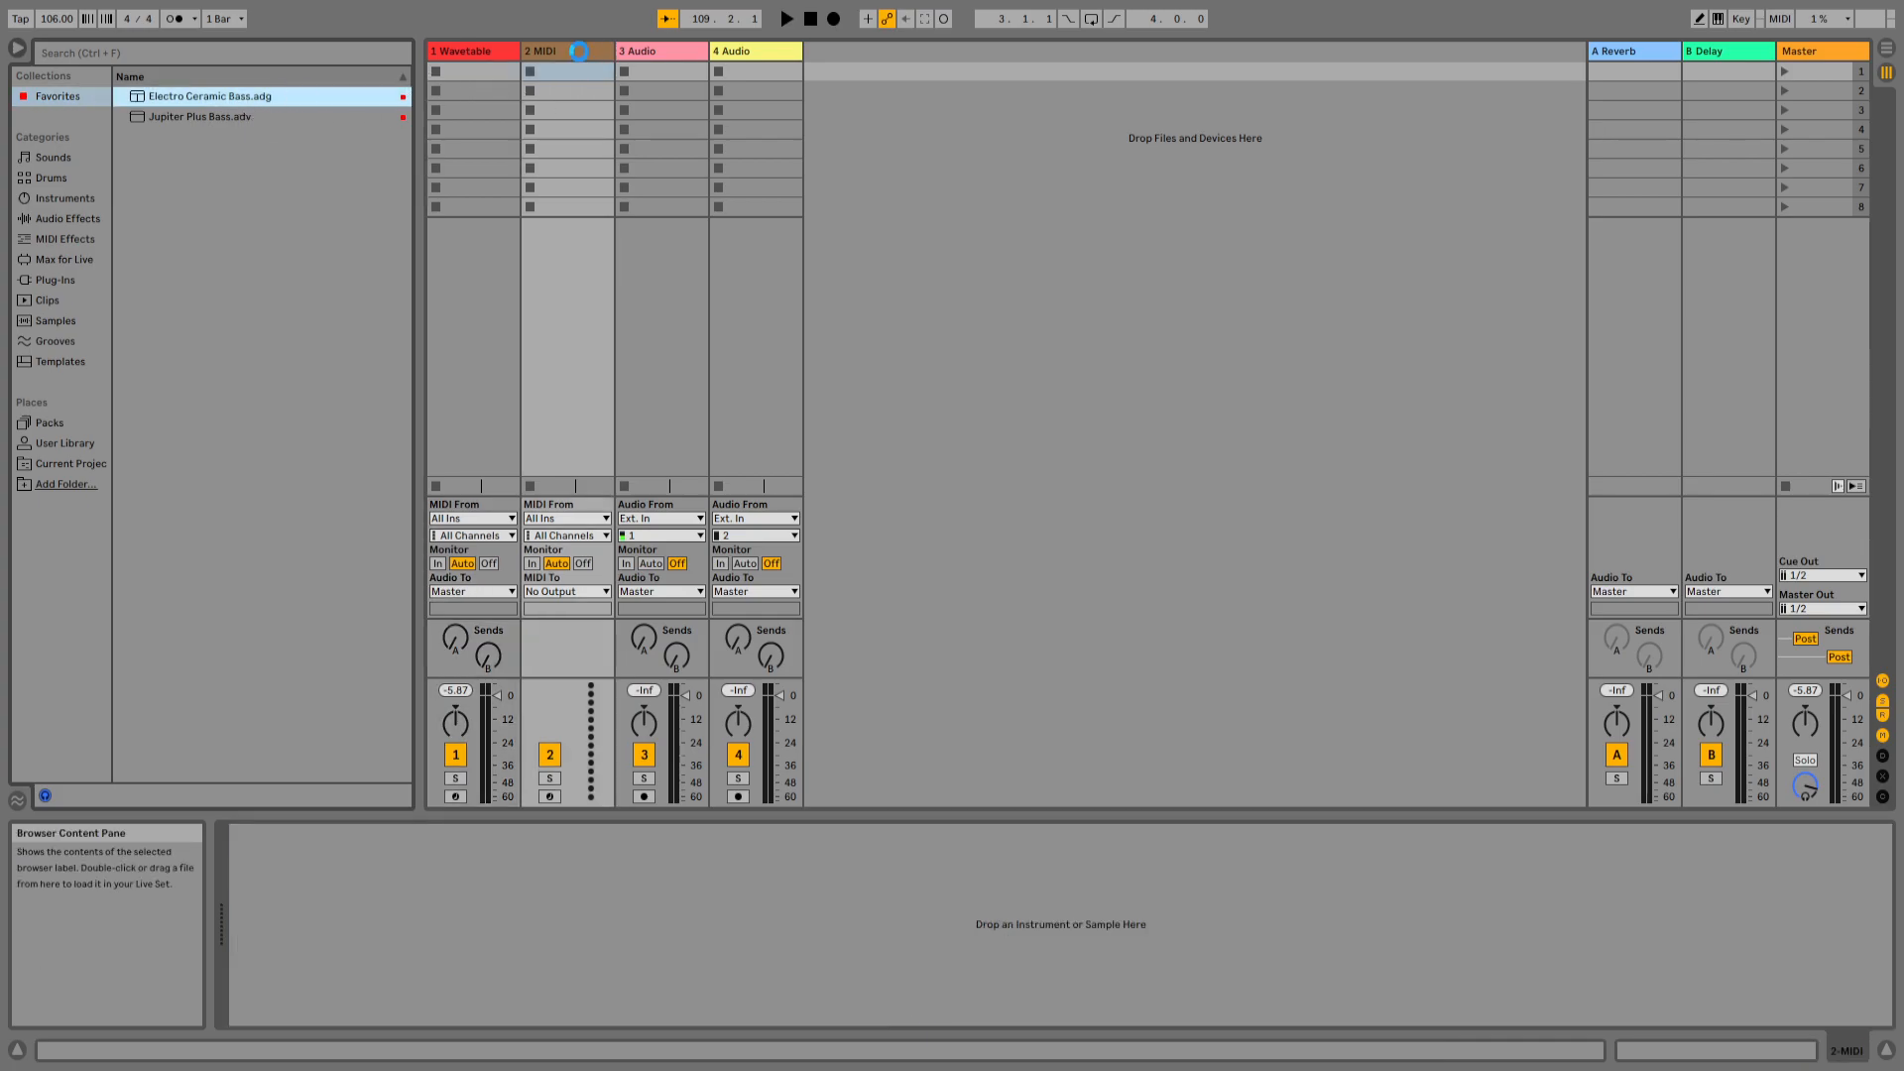
left_click_drag(578, 50, 591, 46)
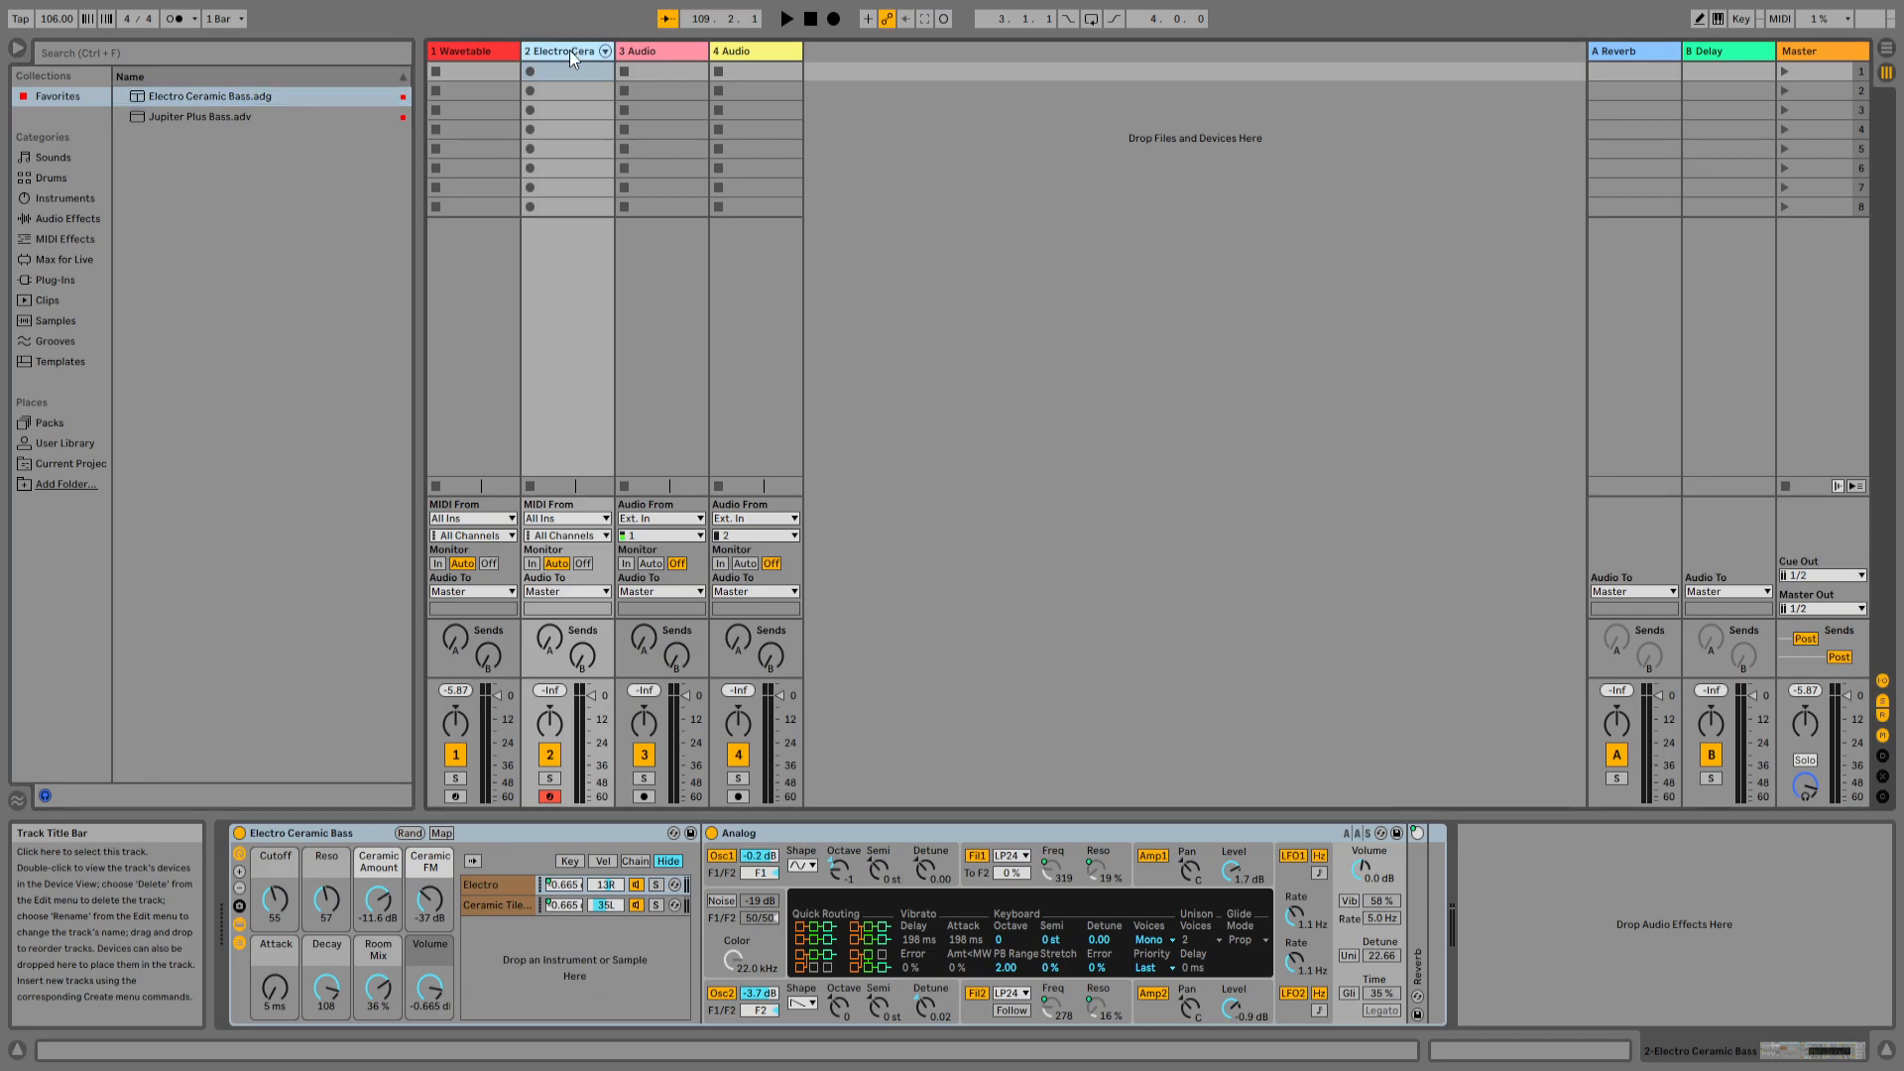
- Insert a new MIDI track and place it between the Wavetable and Electro Ceramic Bass tracks
key("ctrl+shift+t")
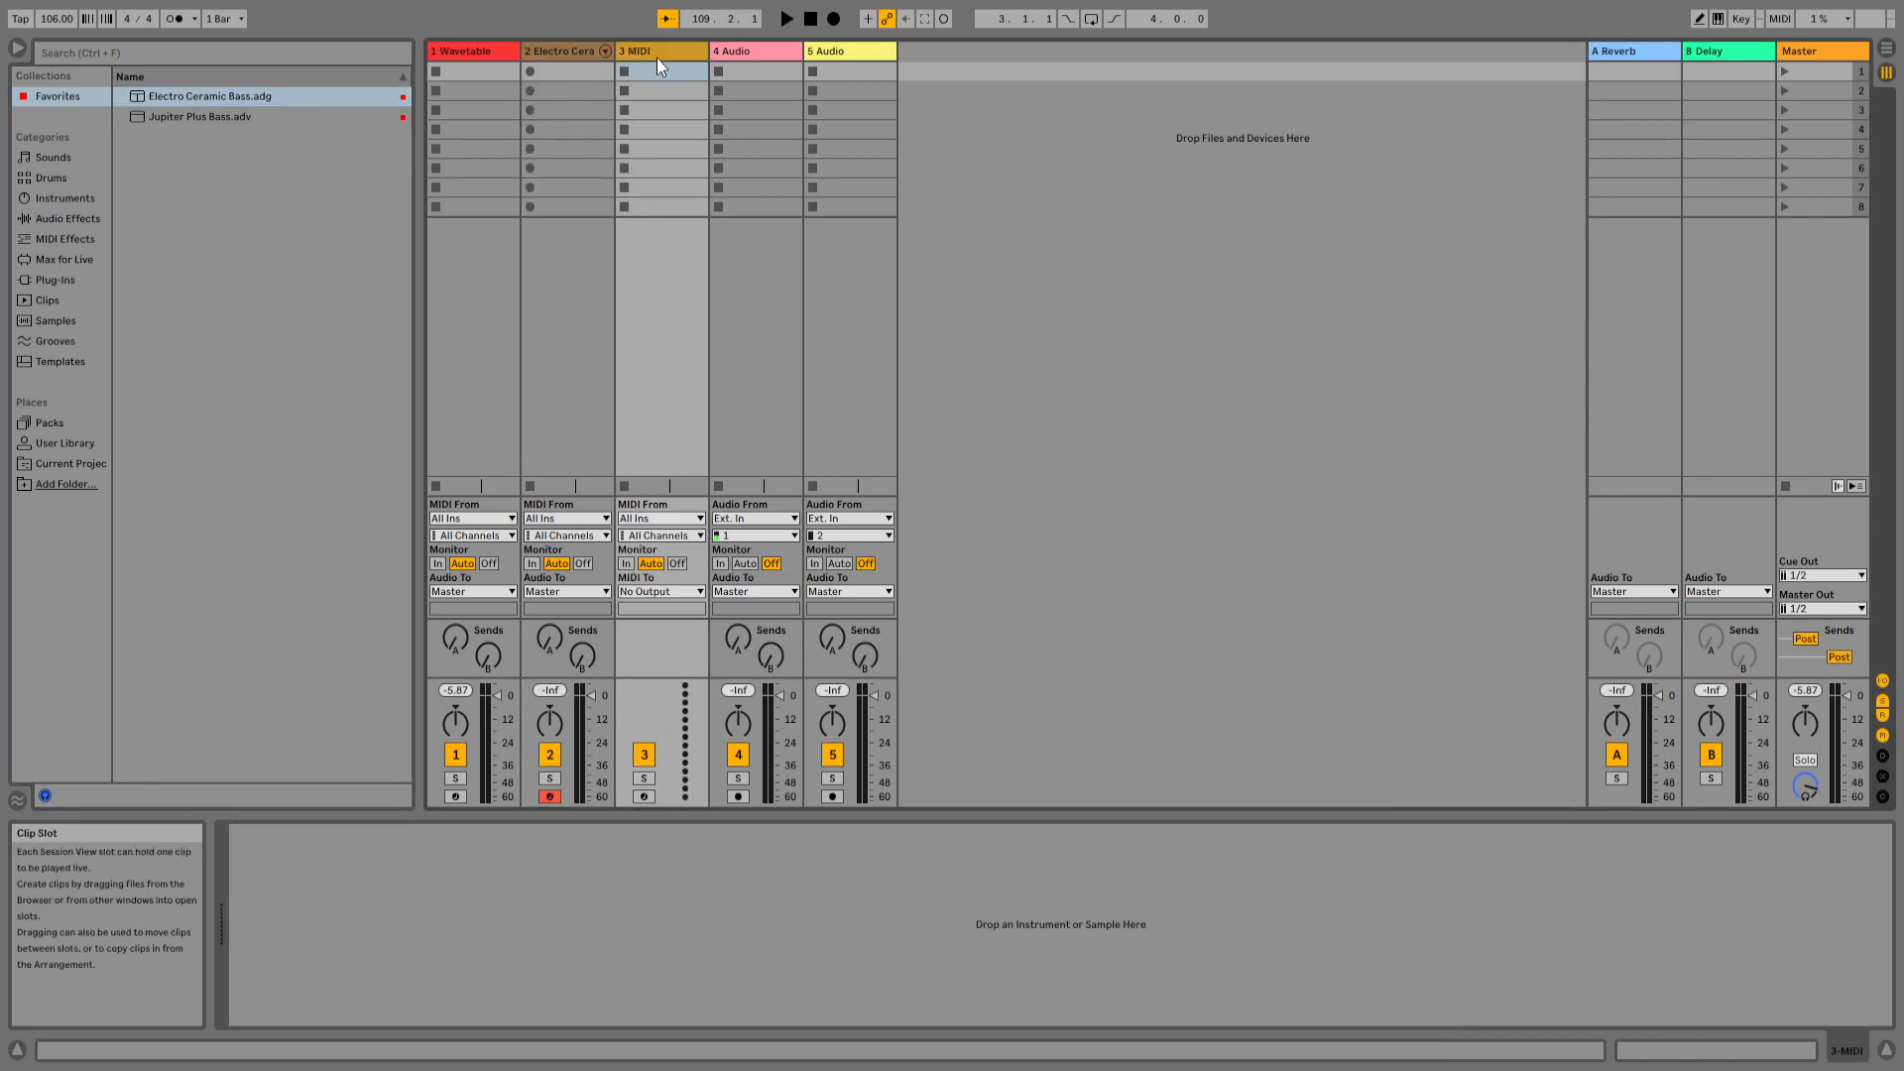
left_click_drag(556, 53, 532, 59)
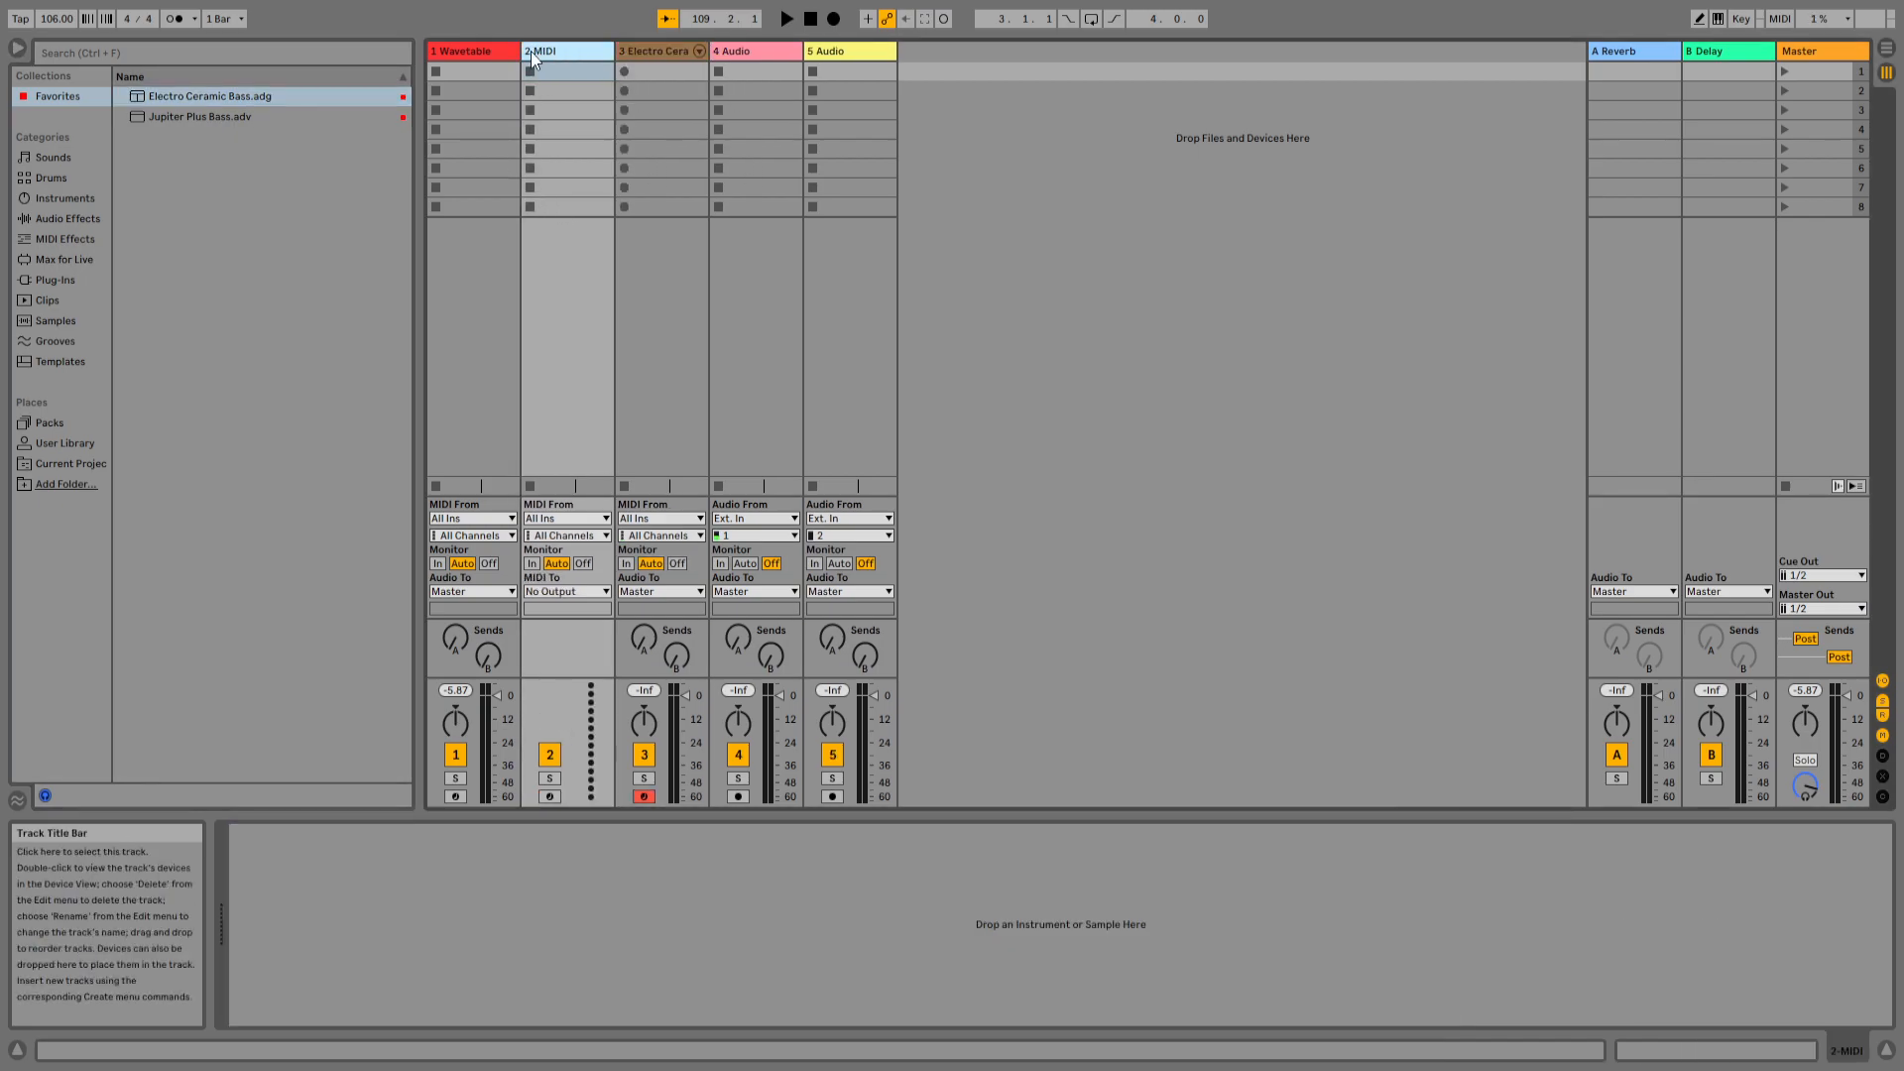
- Search the instruments for "kalim" and load Sampler's Bedroom Kalimba (Multisampled) preset onto the new MIDI track
left_click(71, 200)
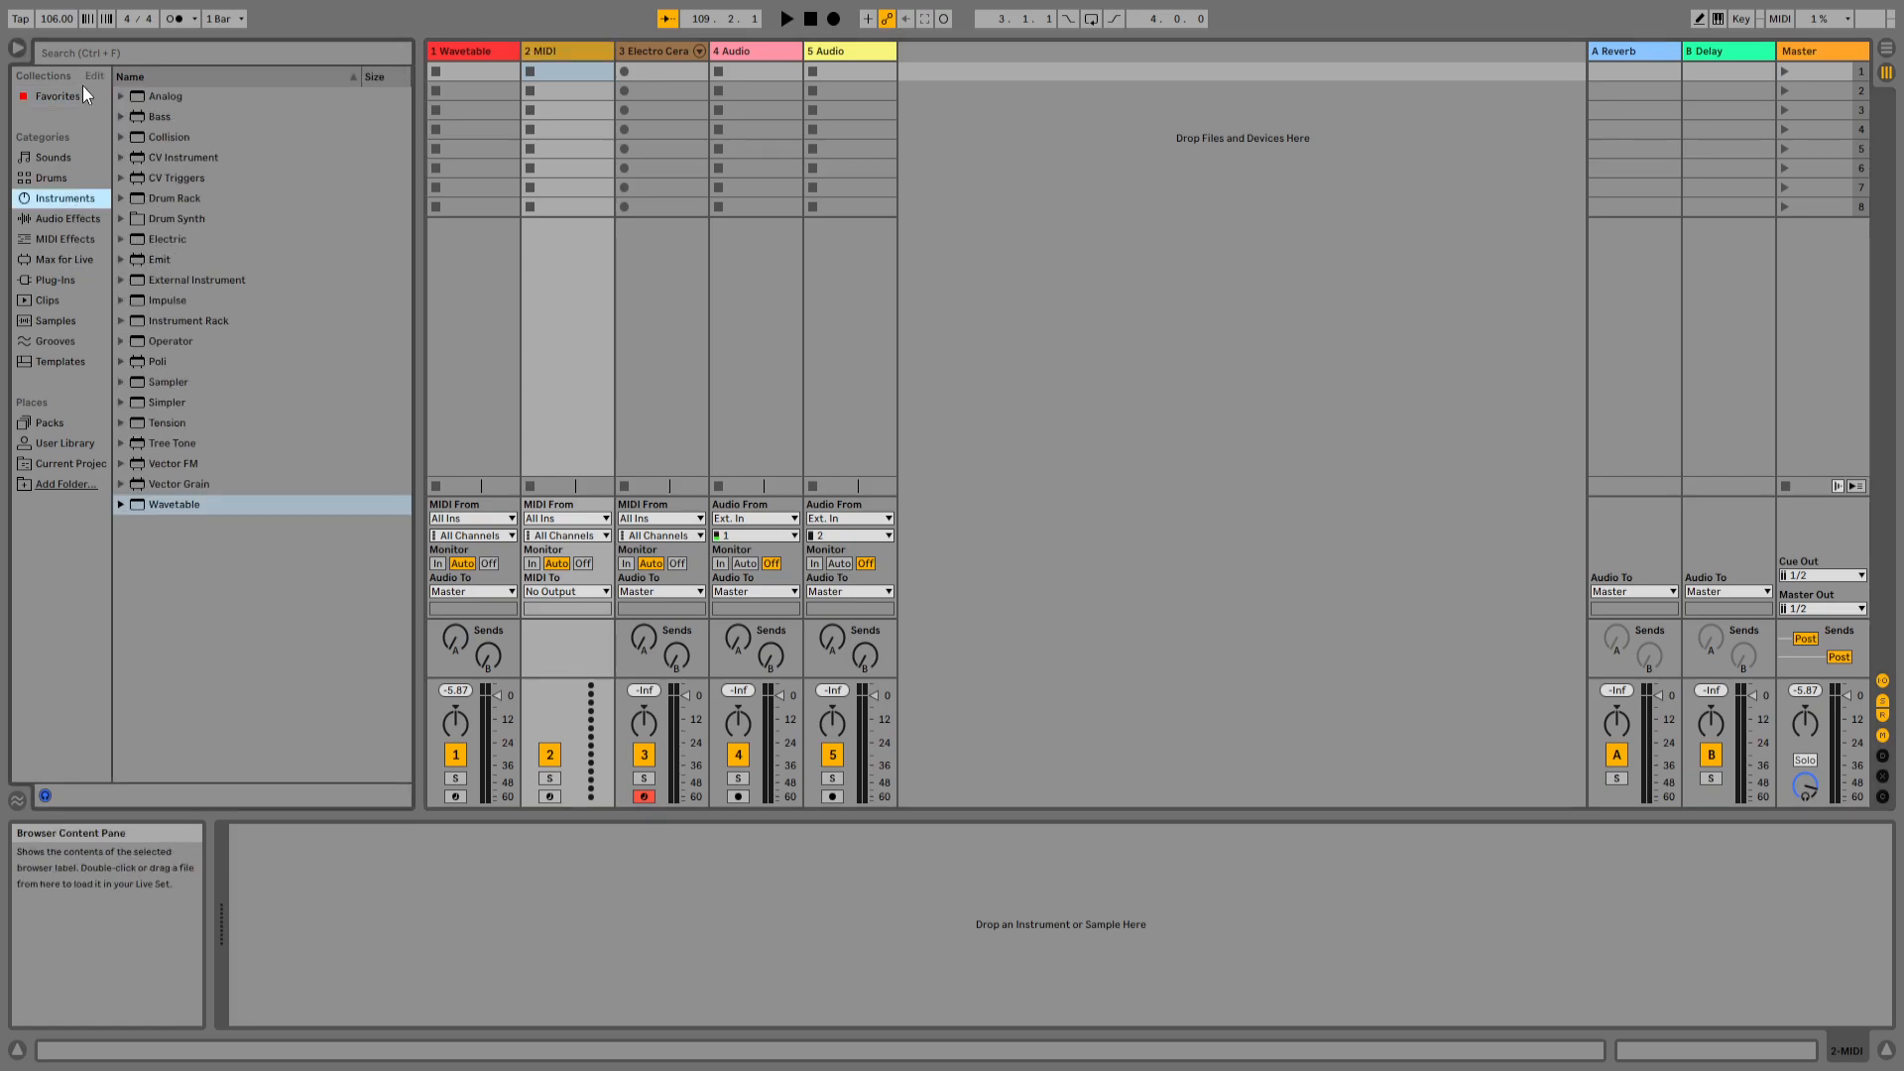
left_click(86, 51)
type("kalim")
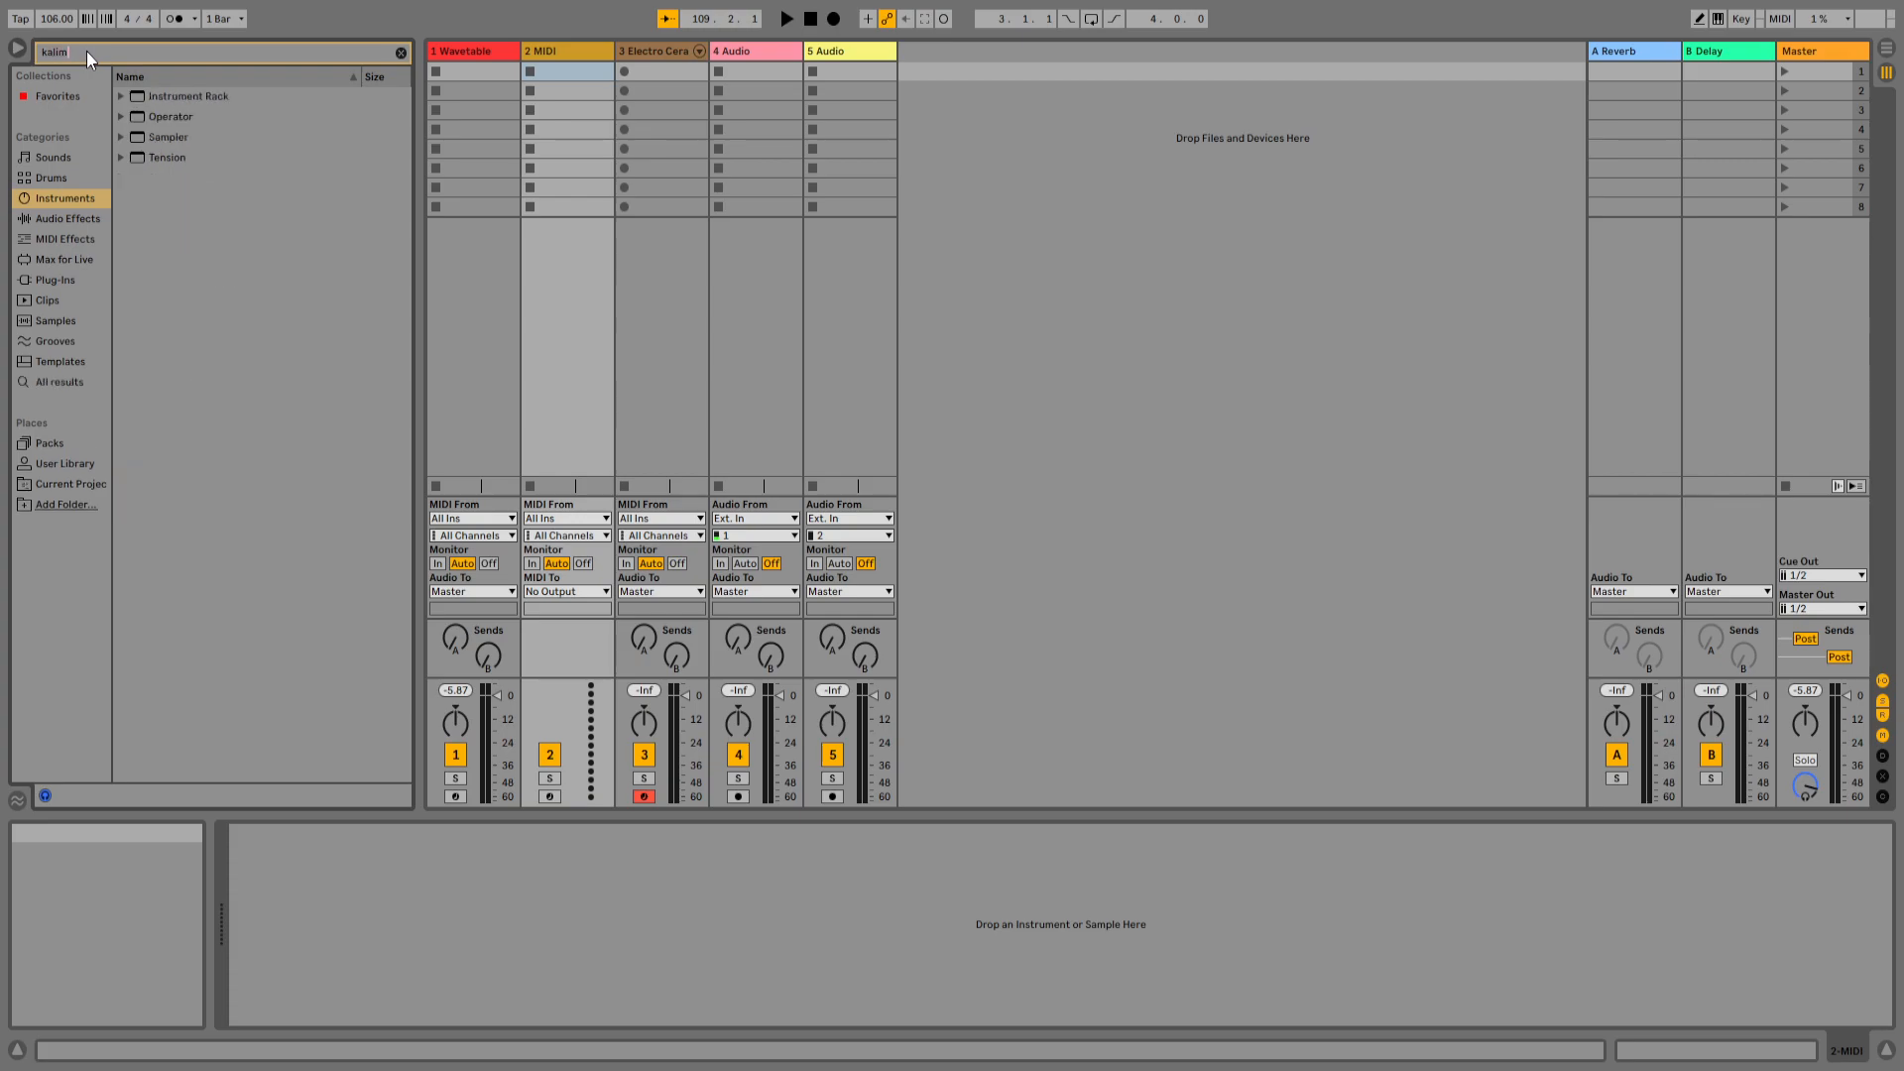
left_click(121, 142)
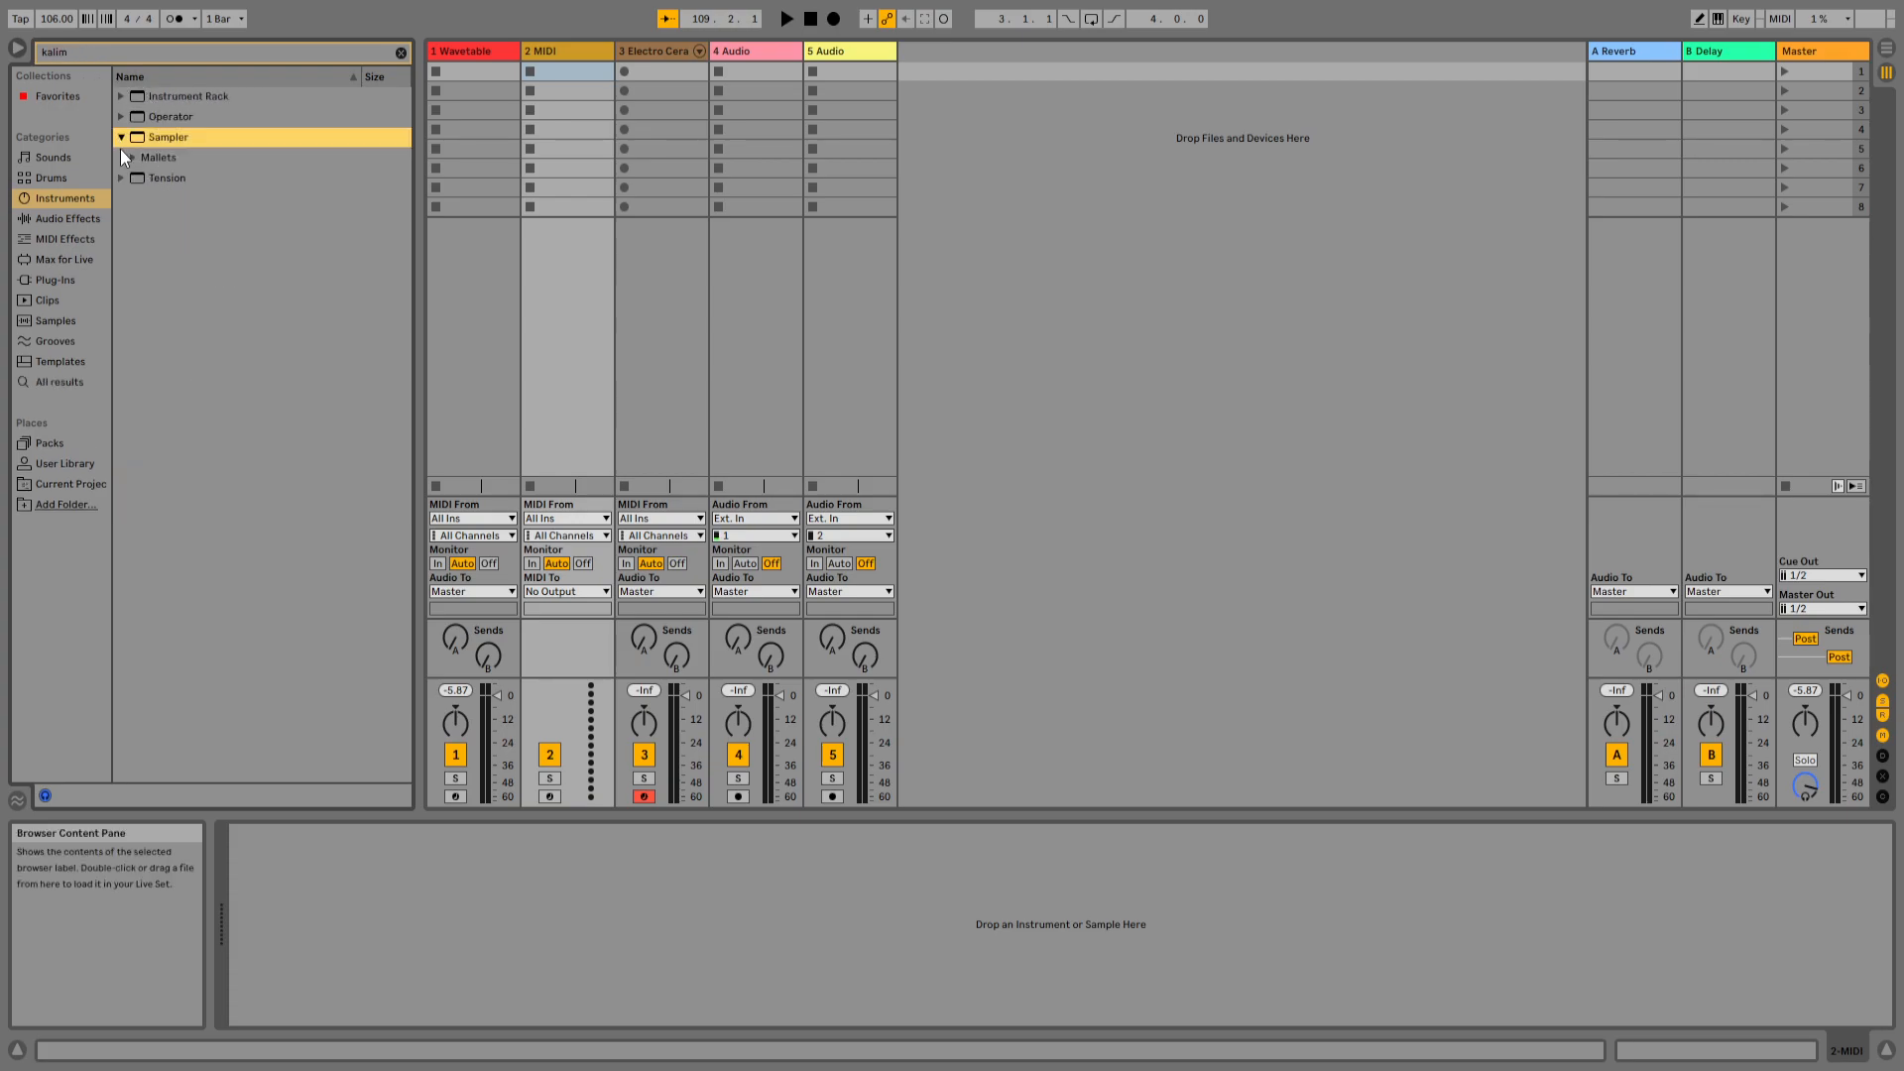
left_click(131, 157)
left_click_drag(191, 177, 518, 109)
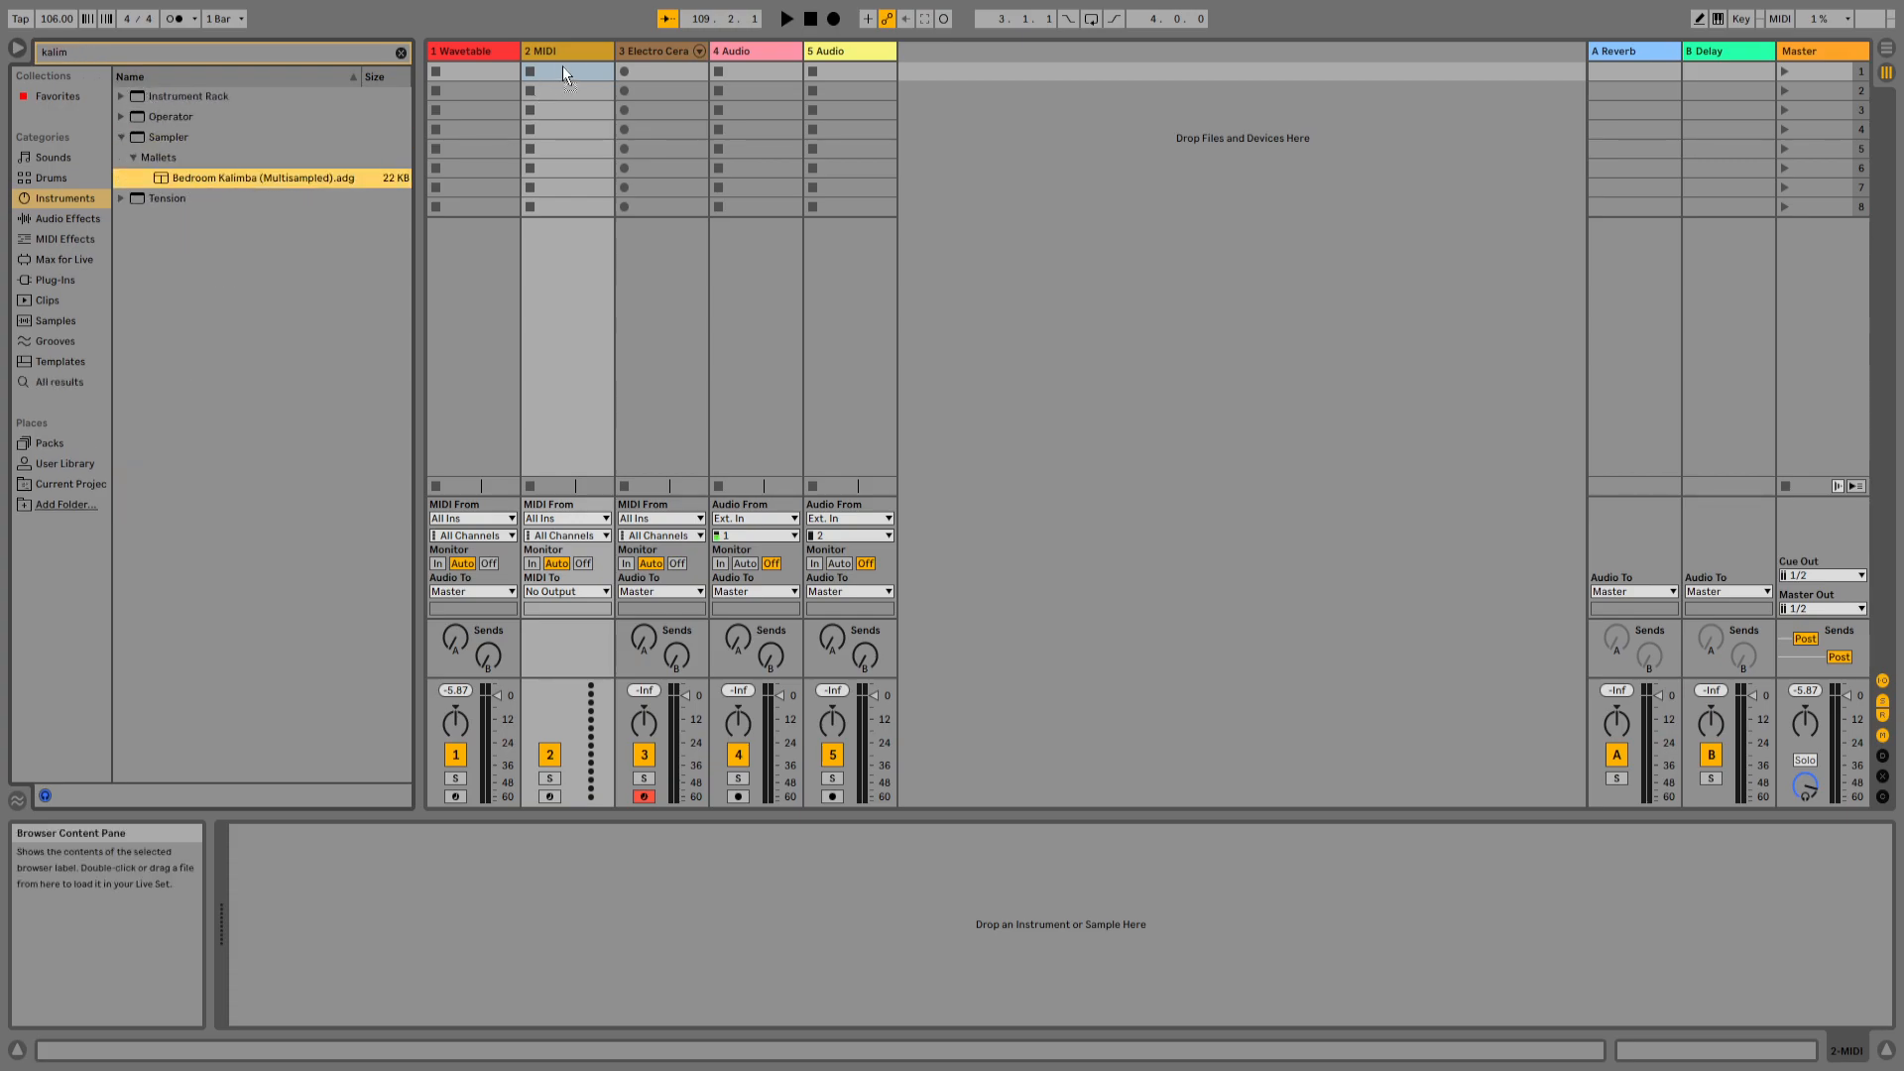
left_click_drag(569, 48, 556, 47)
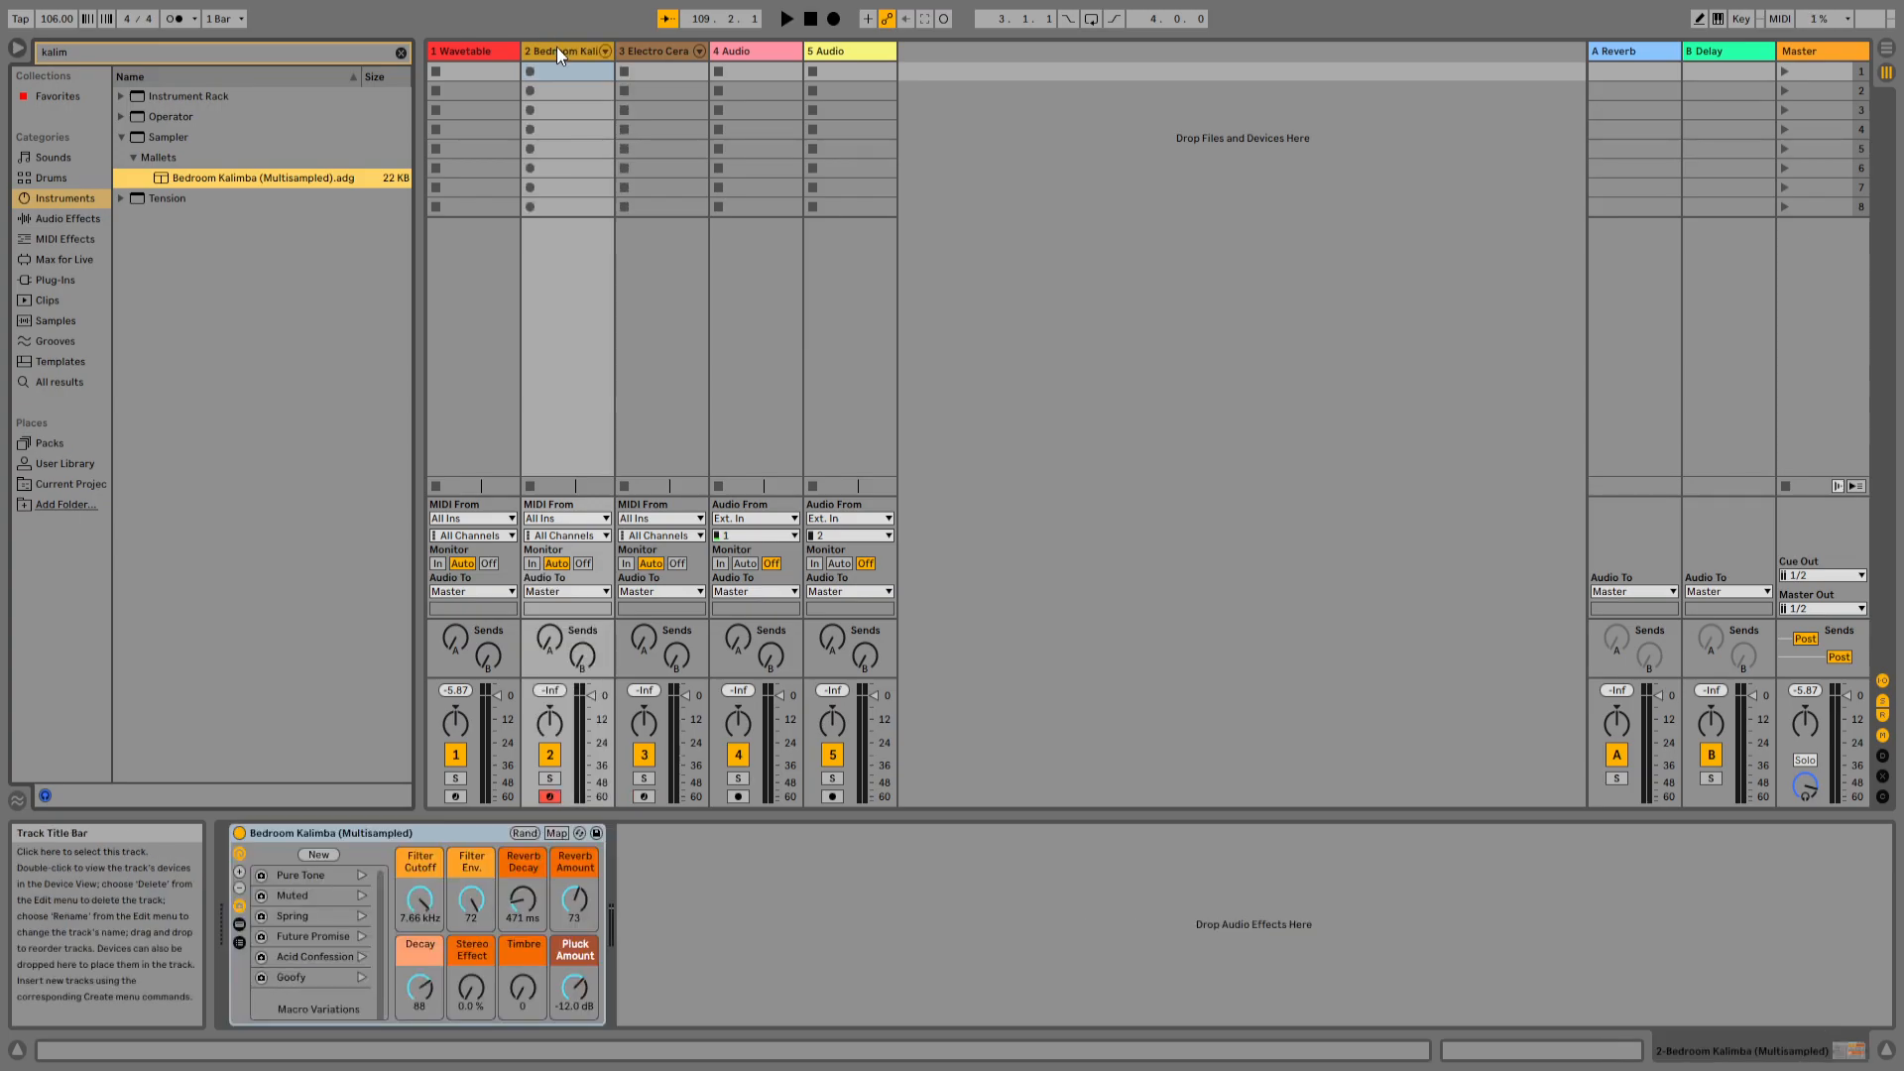
left_click(567, 50)
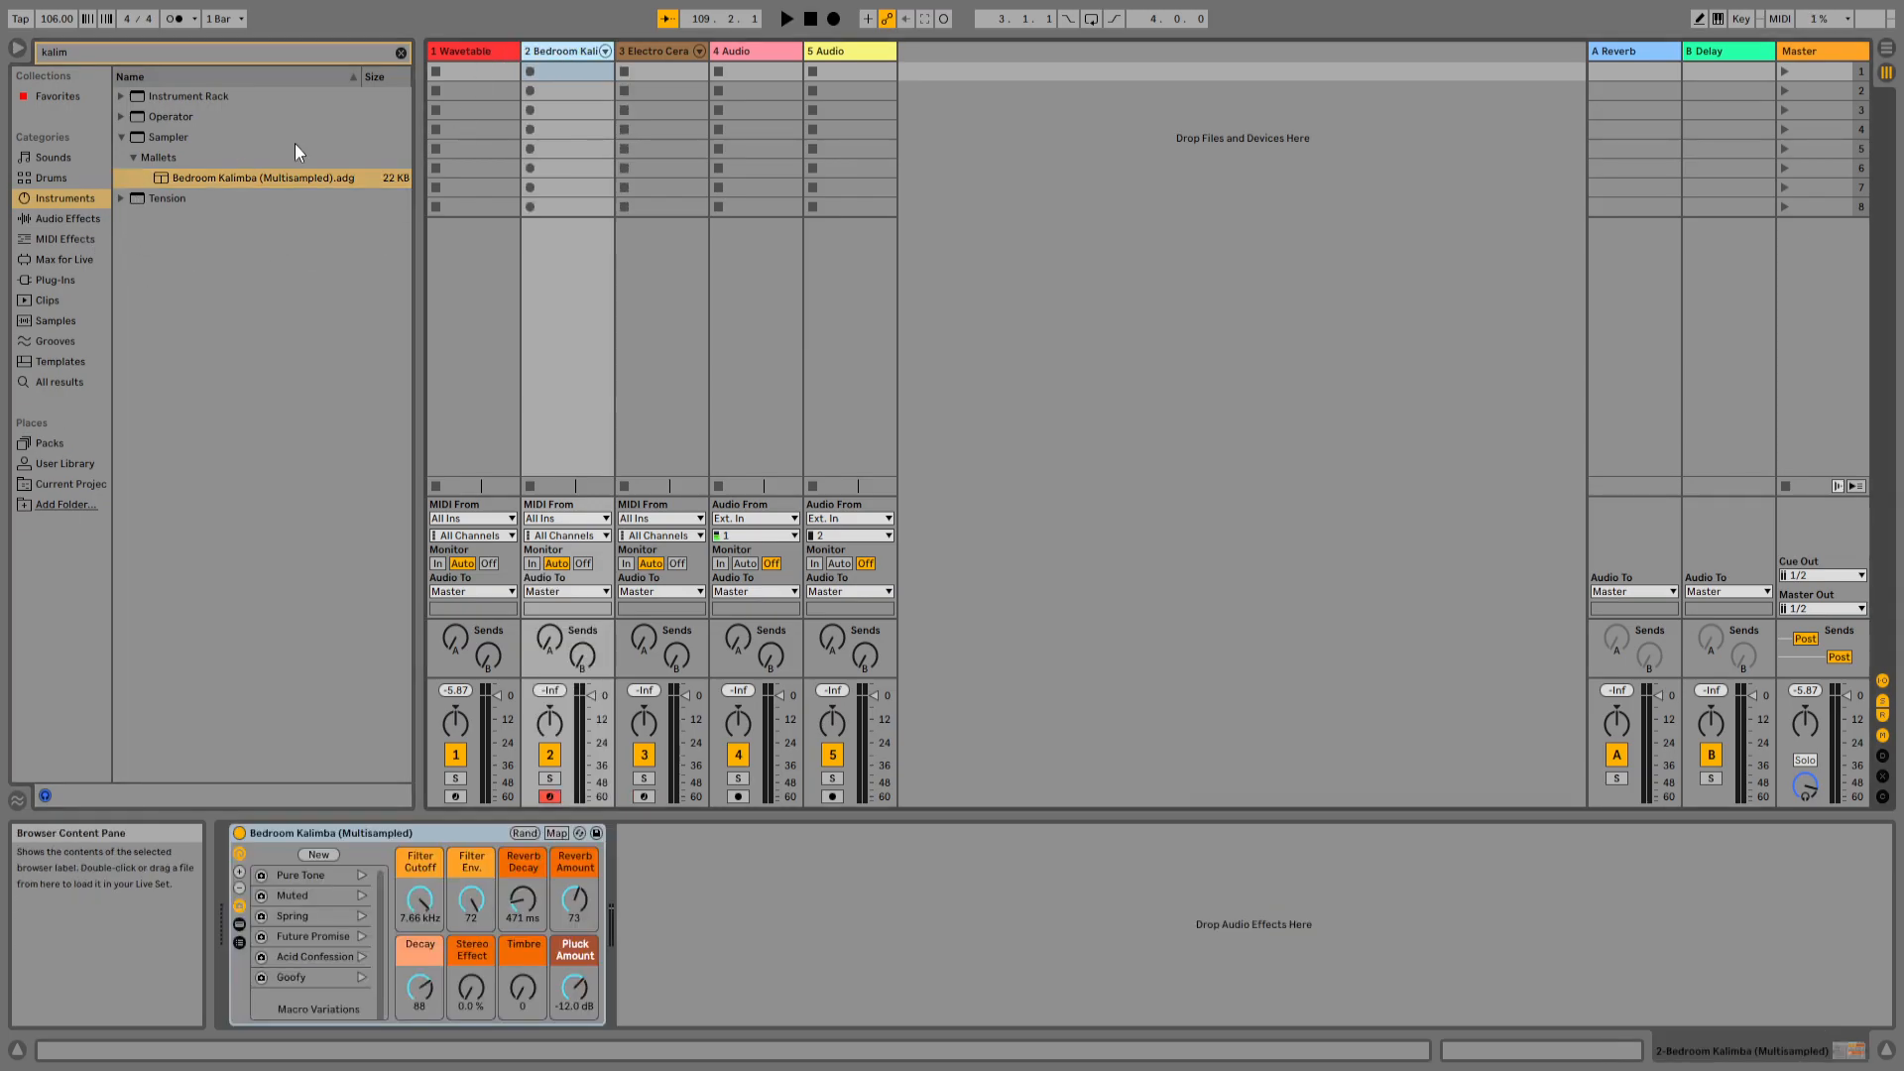
- Clear the browser search and add Bijou_1rc6.amxd from the User Library to the Bedroom Kalimba track
left_click(400, 51)
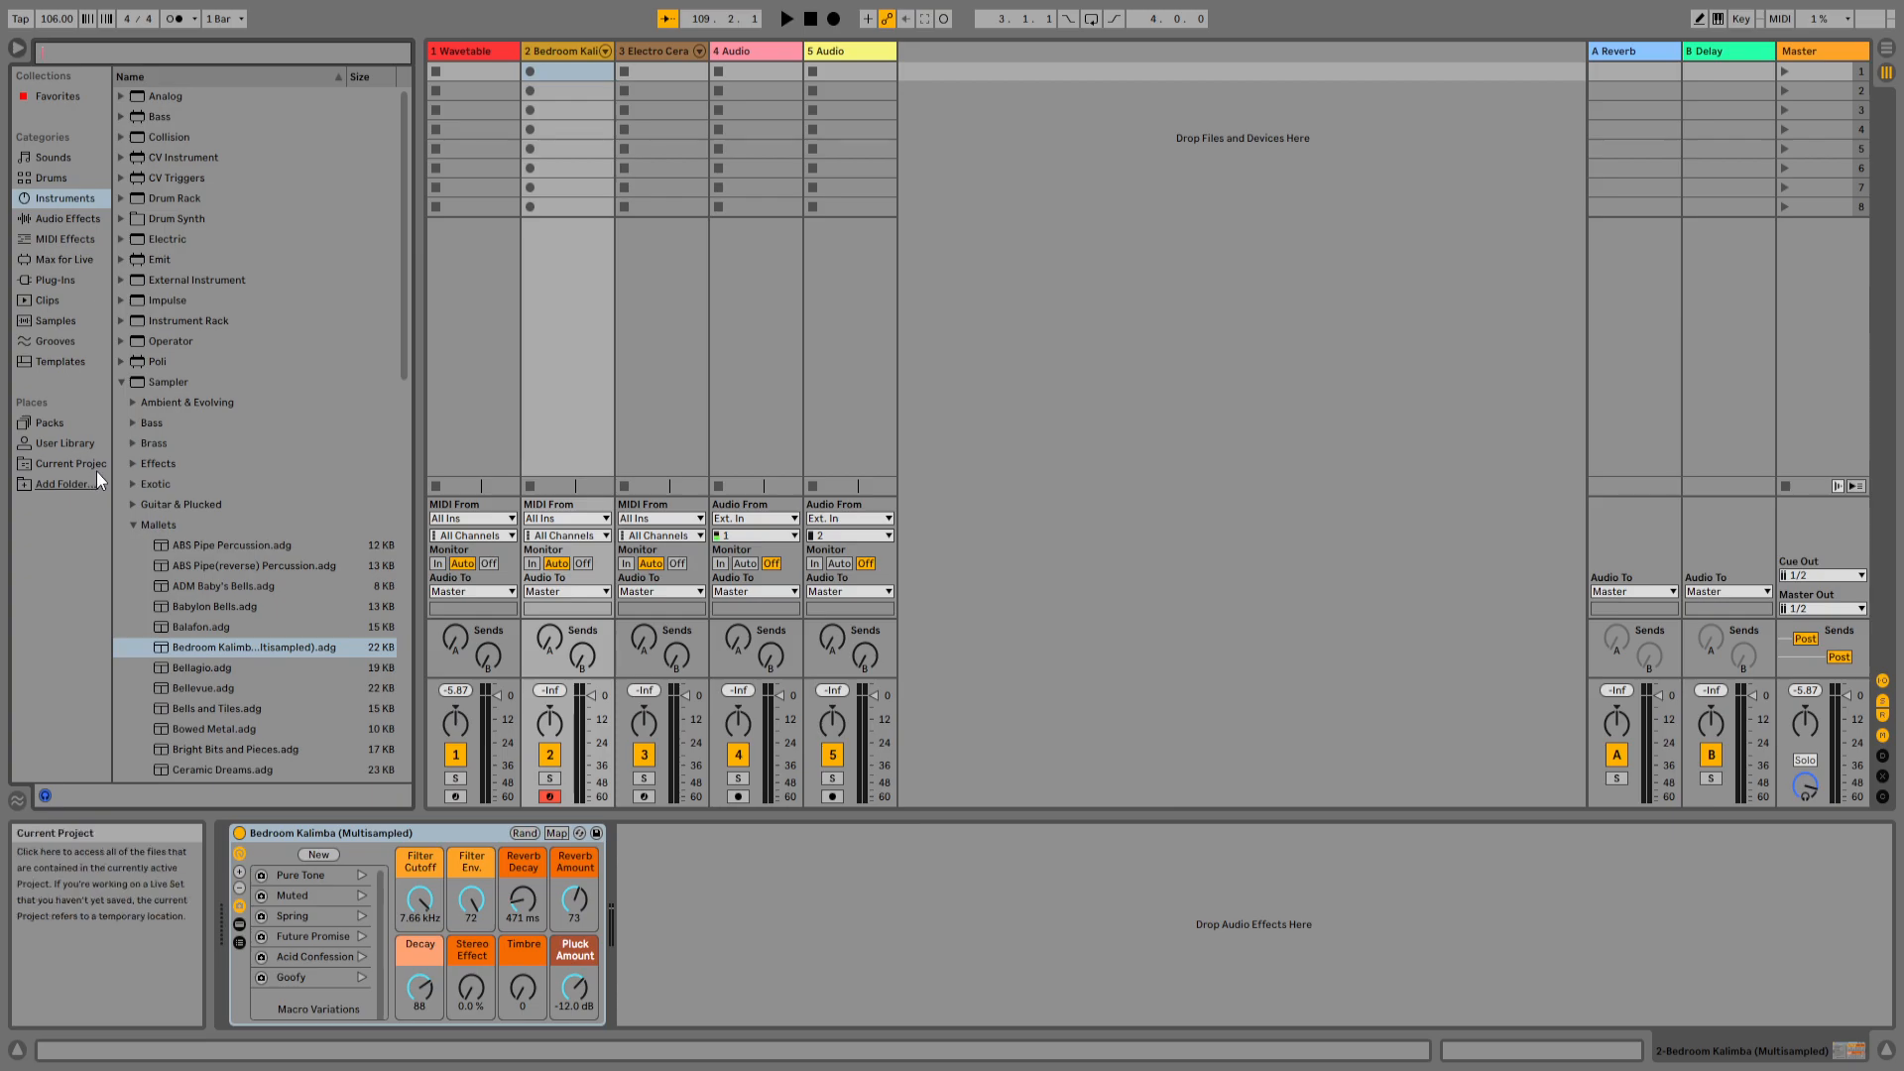
left_click(70, 441)
left_click(195, 220)
left_click_drag(510, 75, 562, 56)
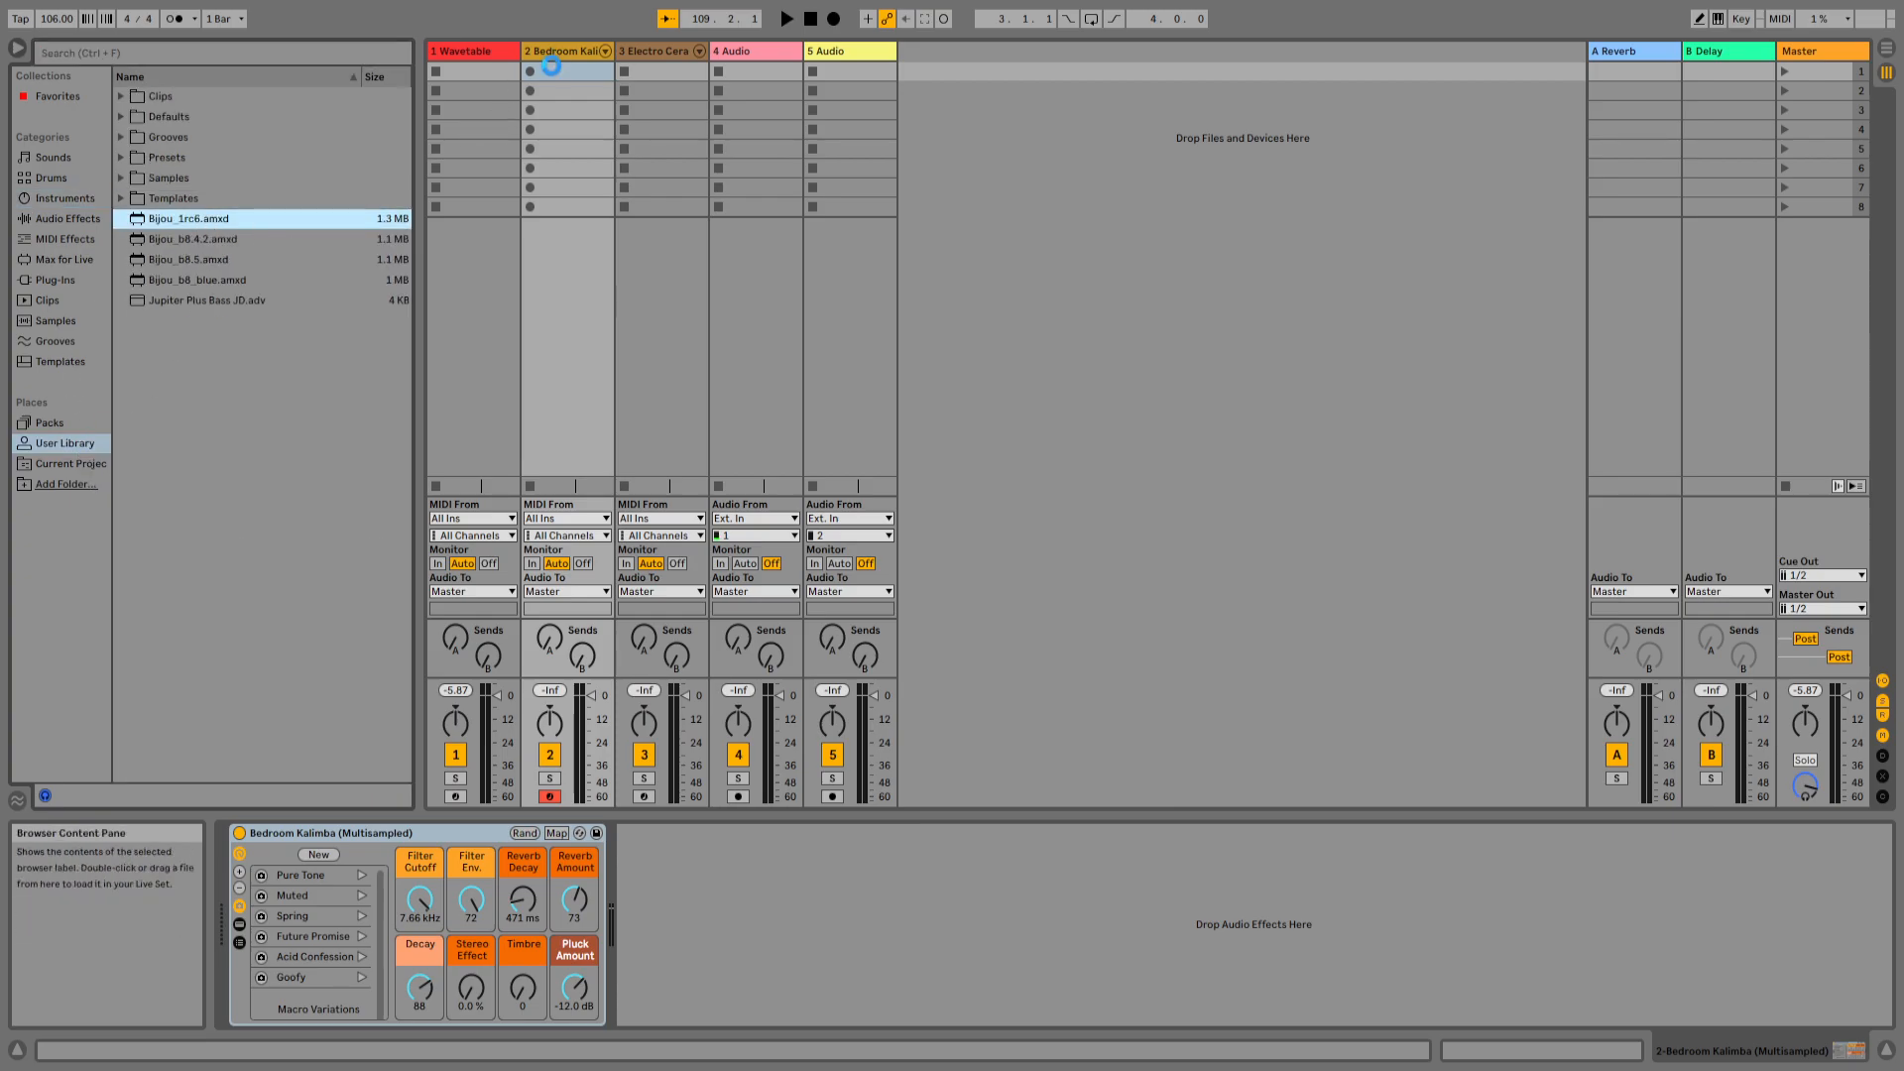
- Solo the Bedroom Kalimba track and start playback
left_click(551, 778)
key("space")
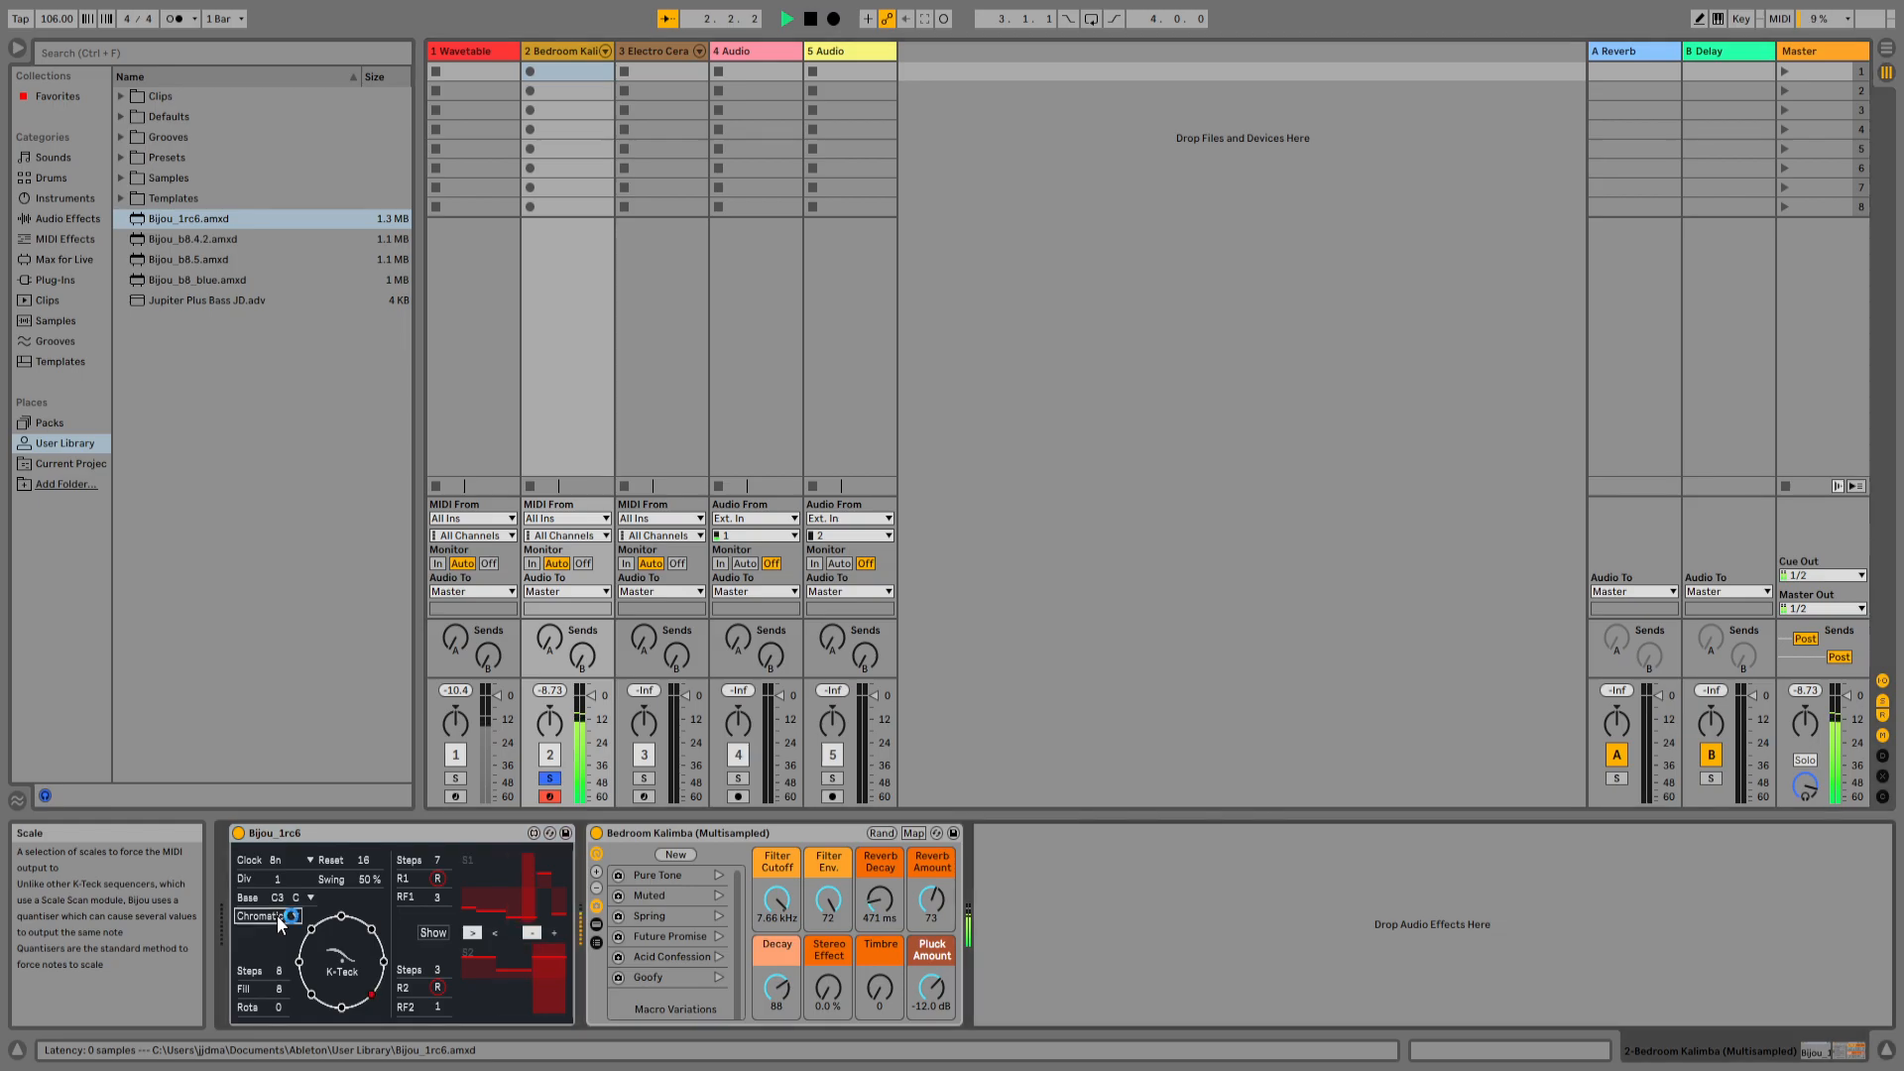
- Set the kalimba's Bijou to the Harm Minor scale with Clock 16n and Div 2
left_click(286, 604)
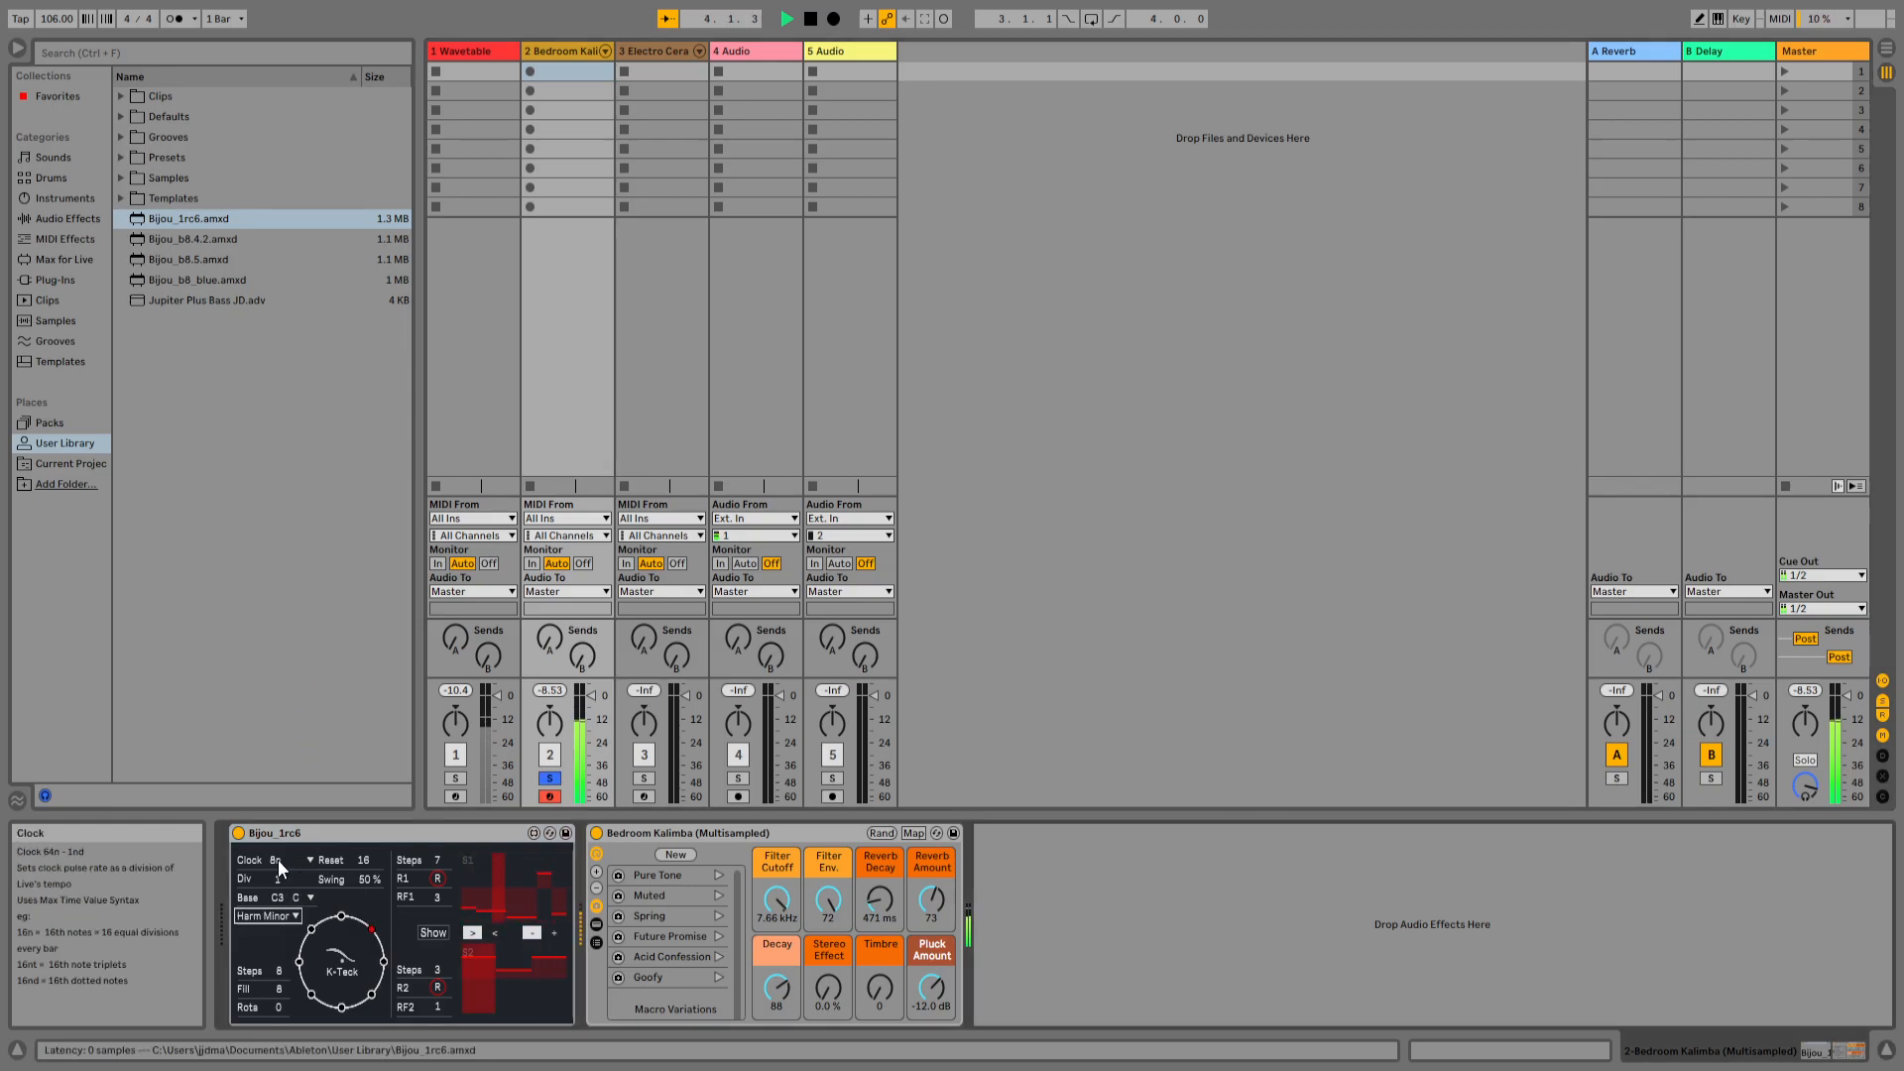
left_click(308, 859)
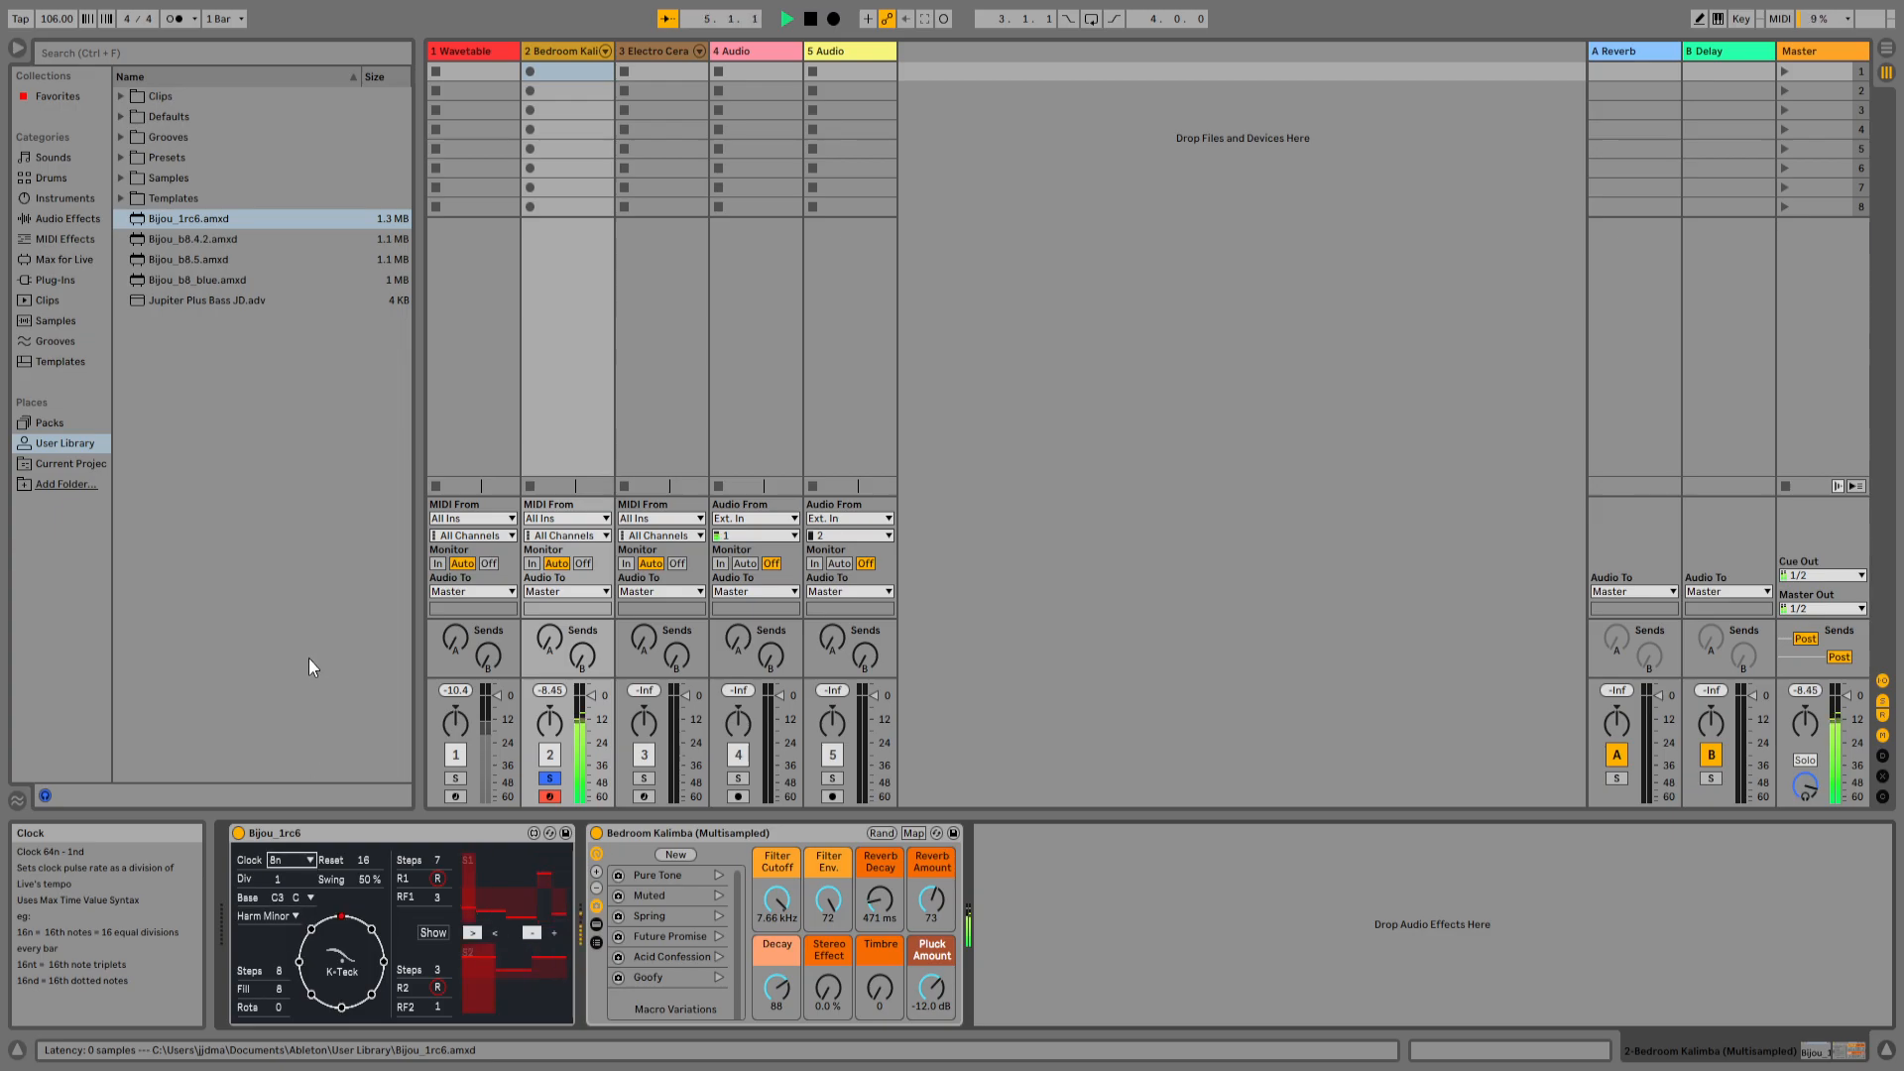
left_click(306, 609)
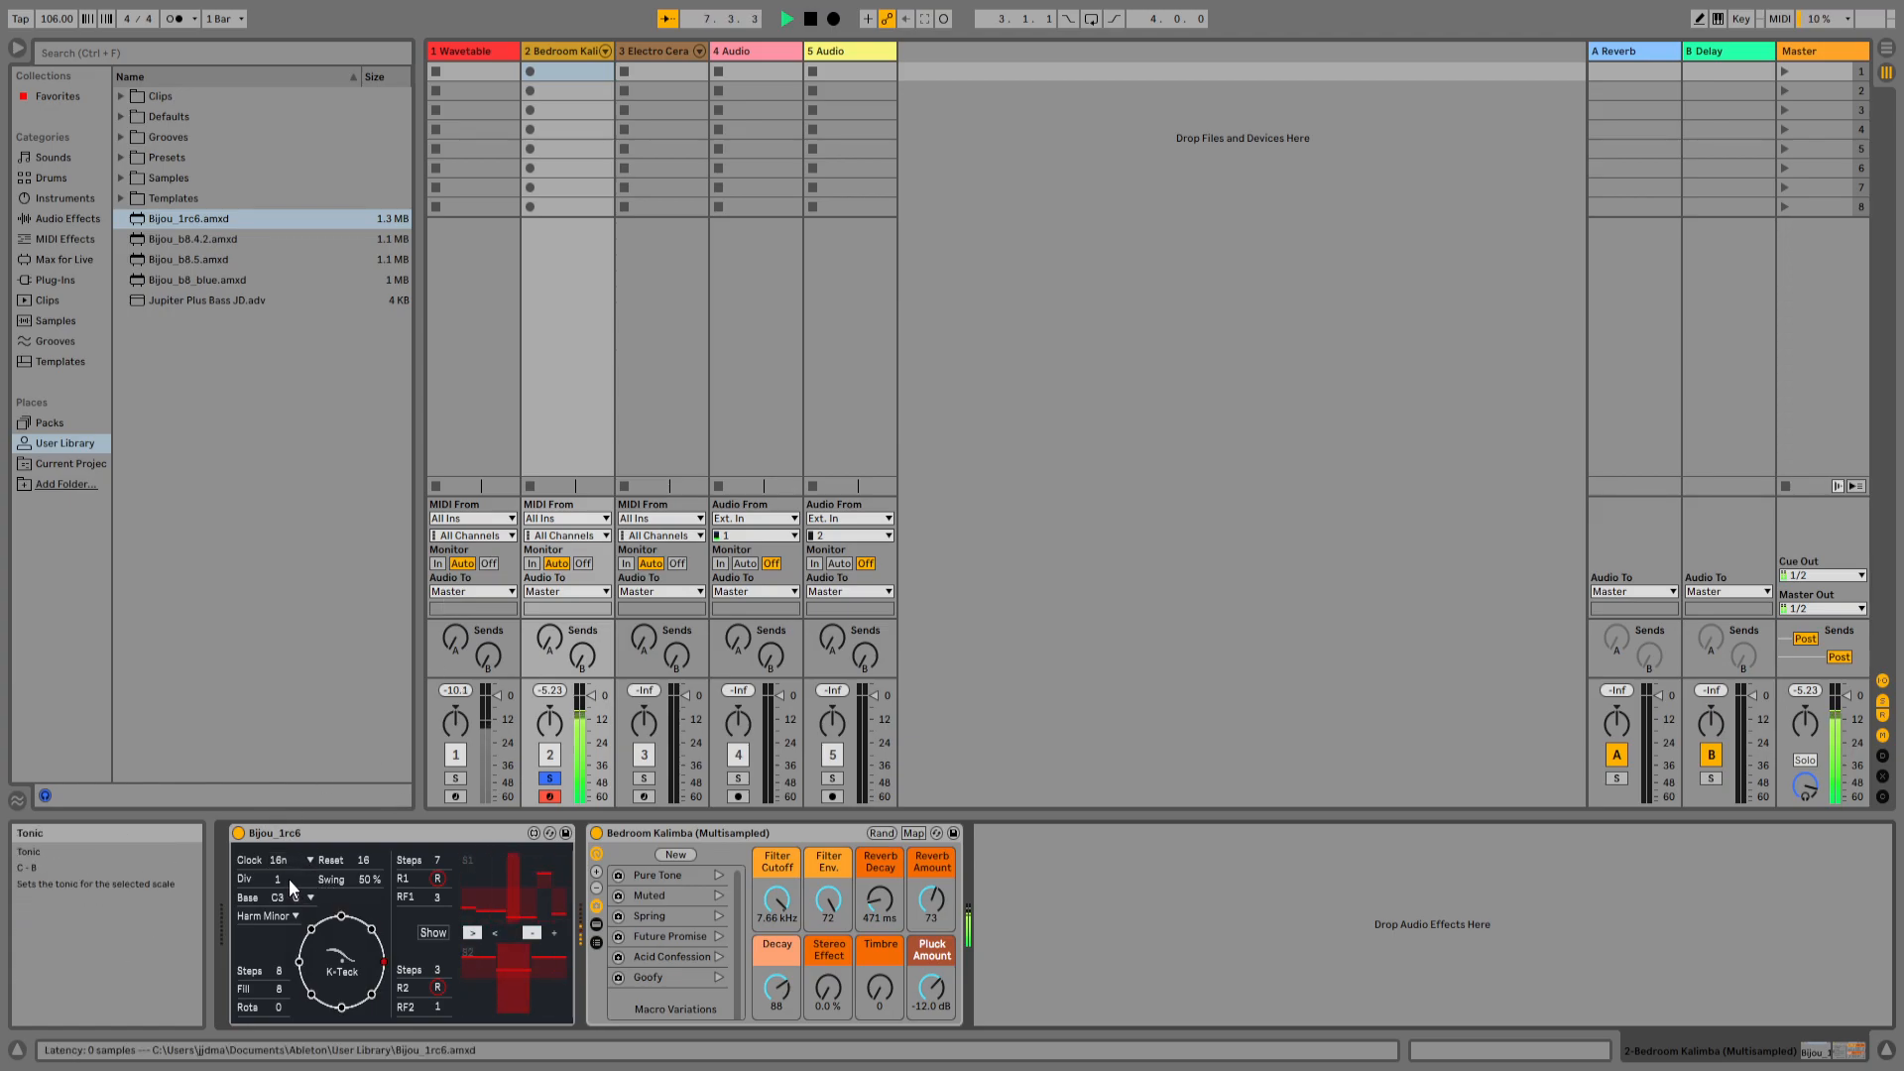
left_click_drag(276, 877, 276, 868)
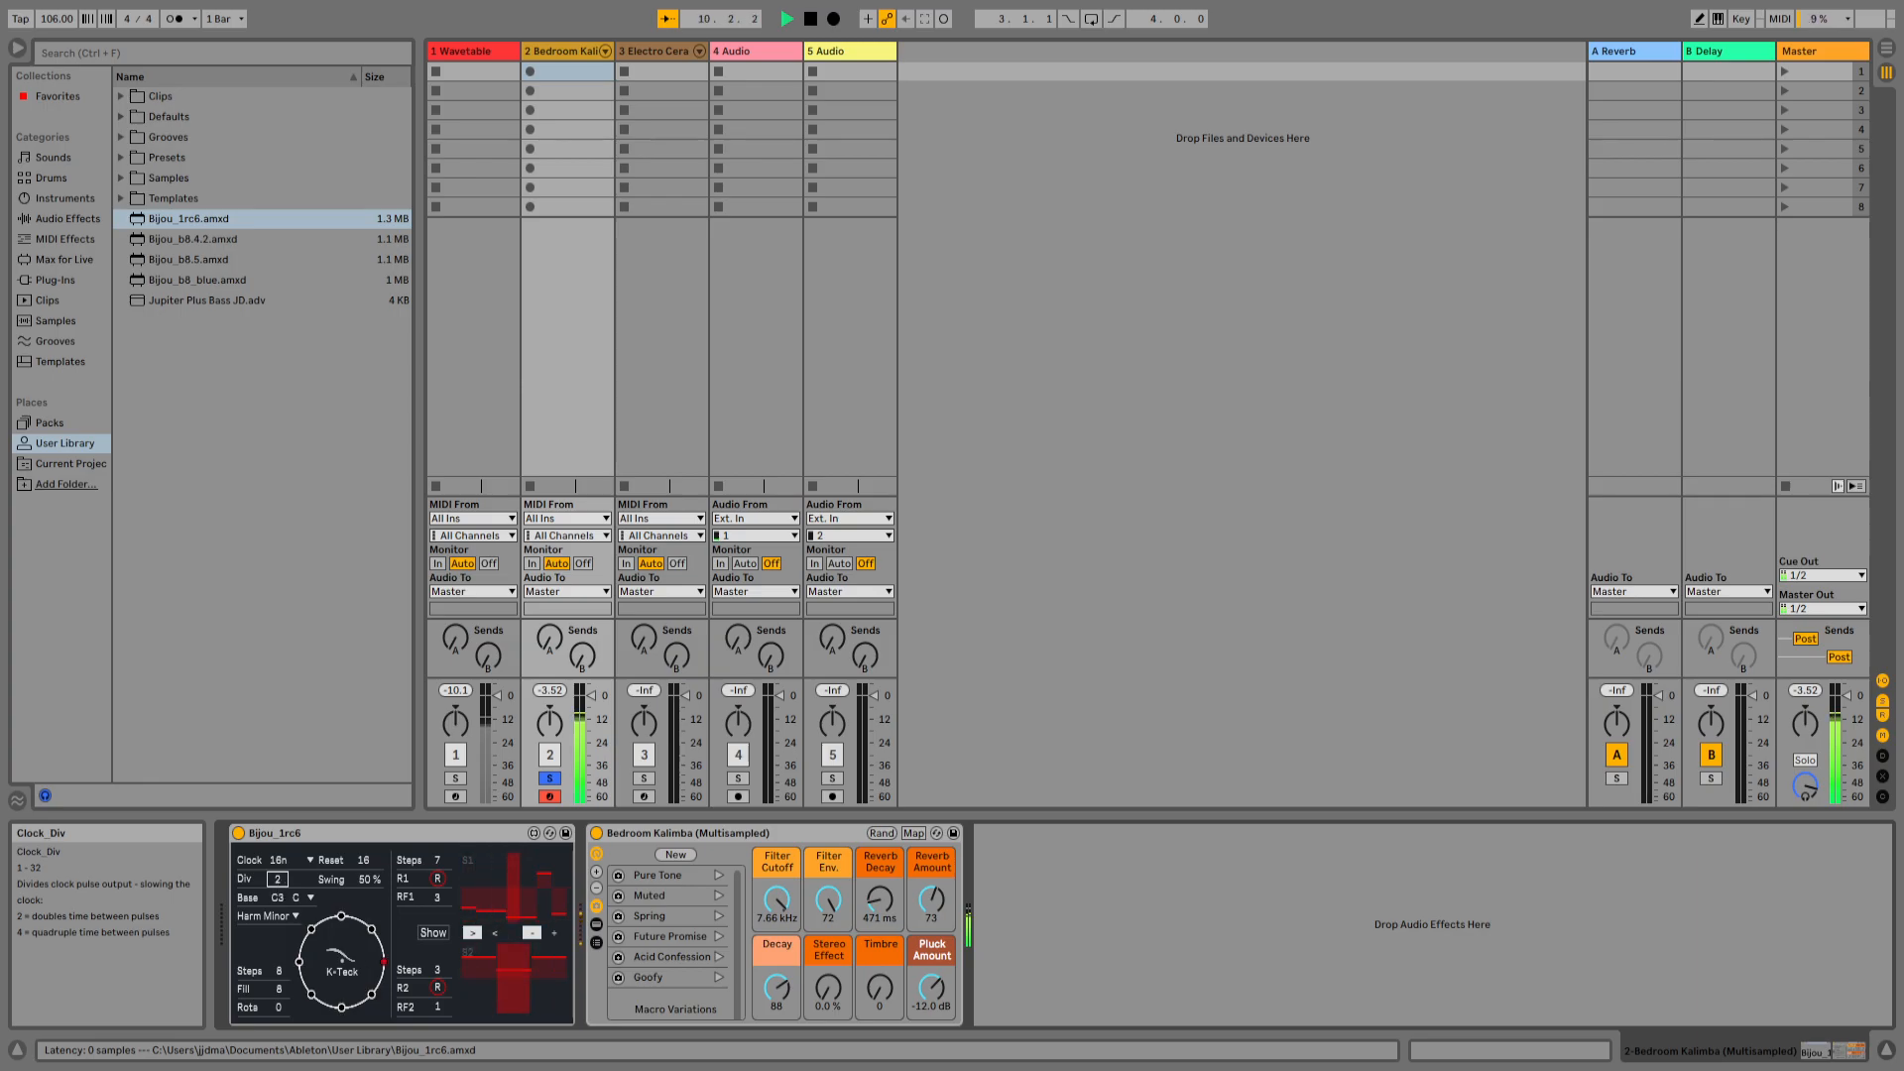
- Unsolo the kalimba track and raise the reverb sends of both tracks, with Wavetable's at about -18.7 dB
left_click(559, 777)
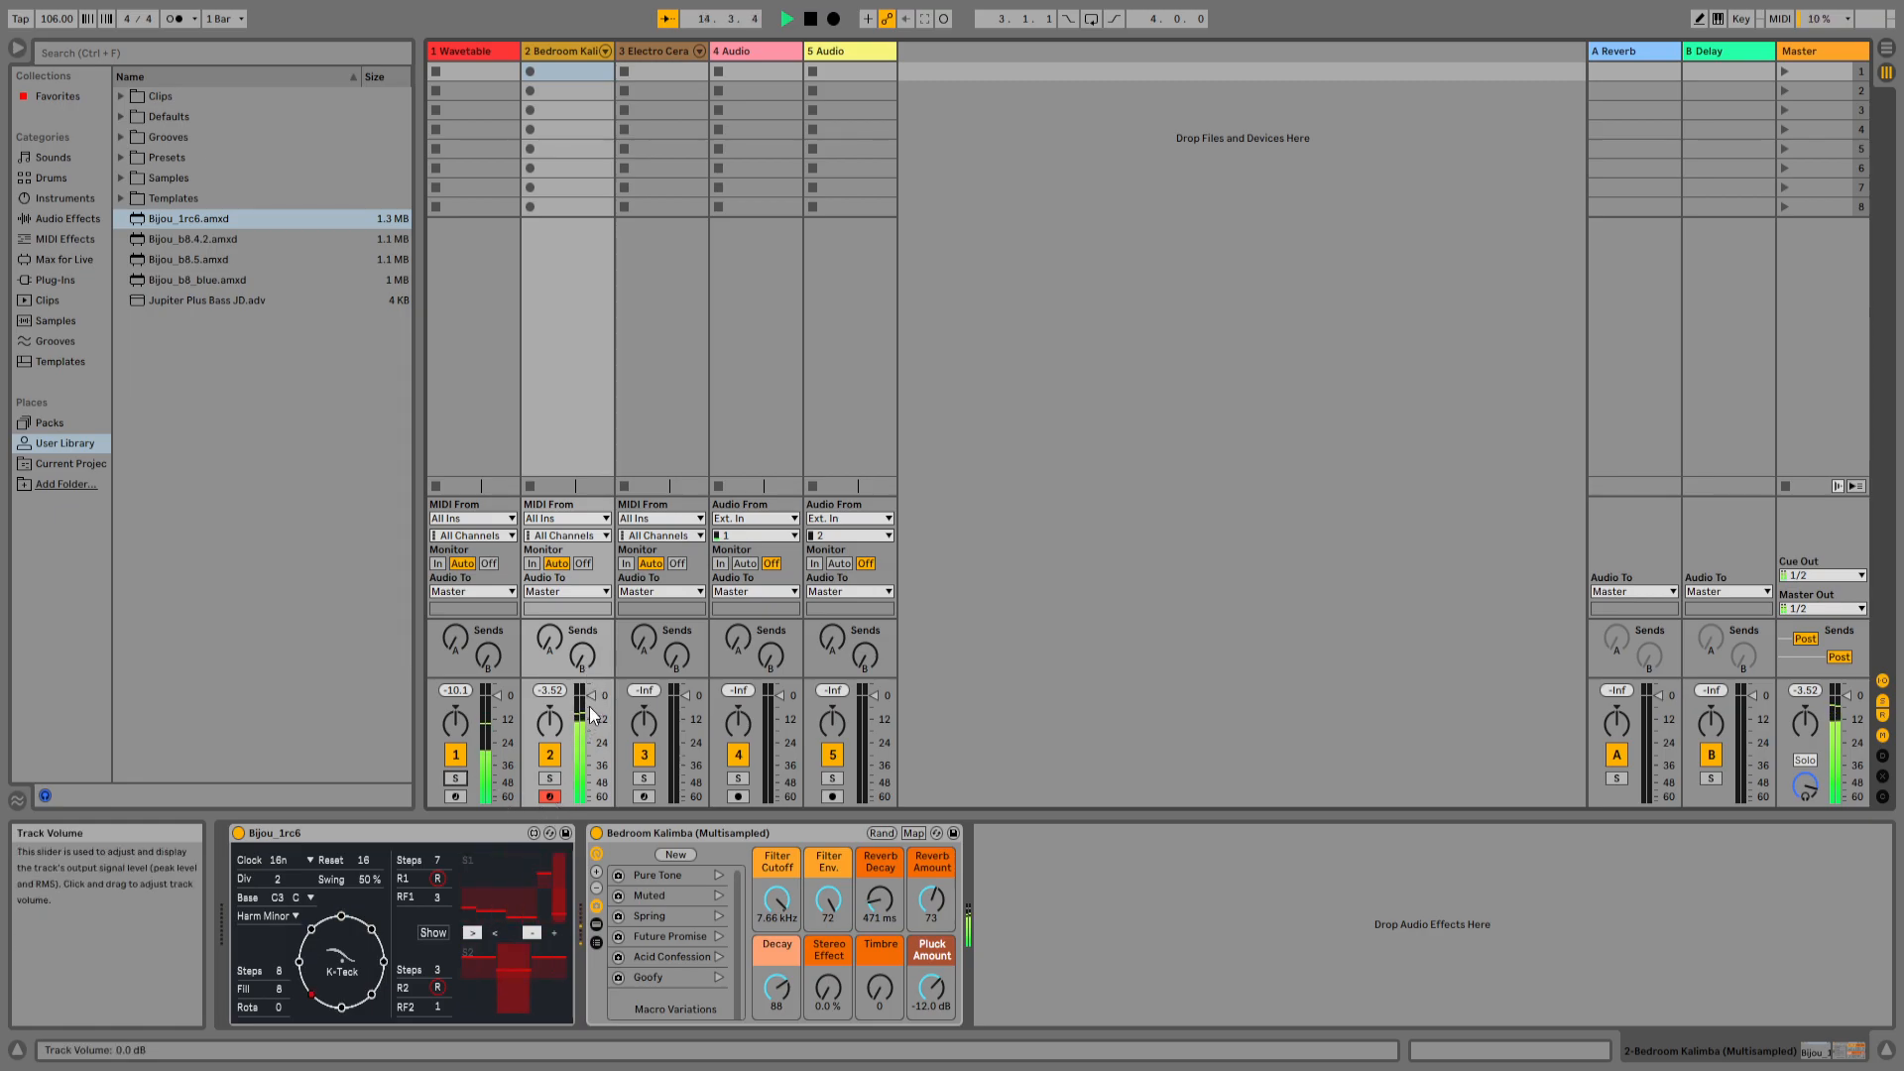
left_click_drag(550, 640, 550, 630)
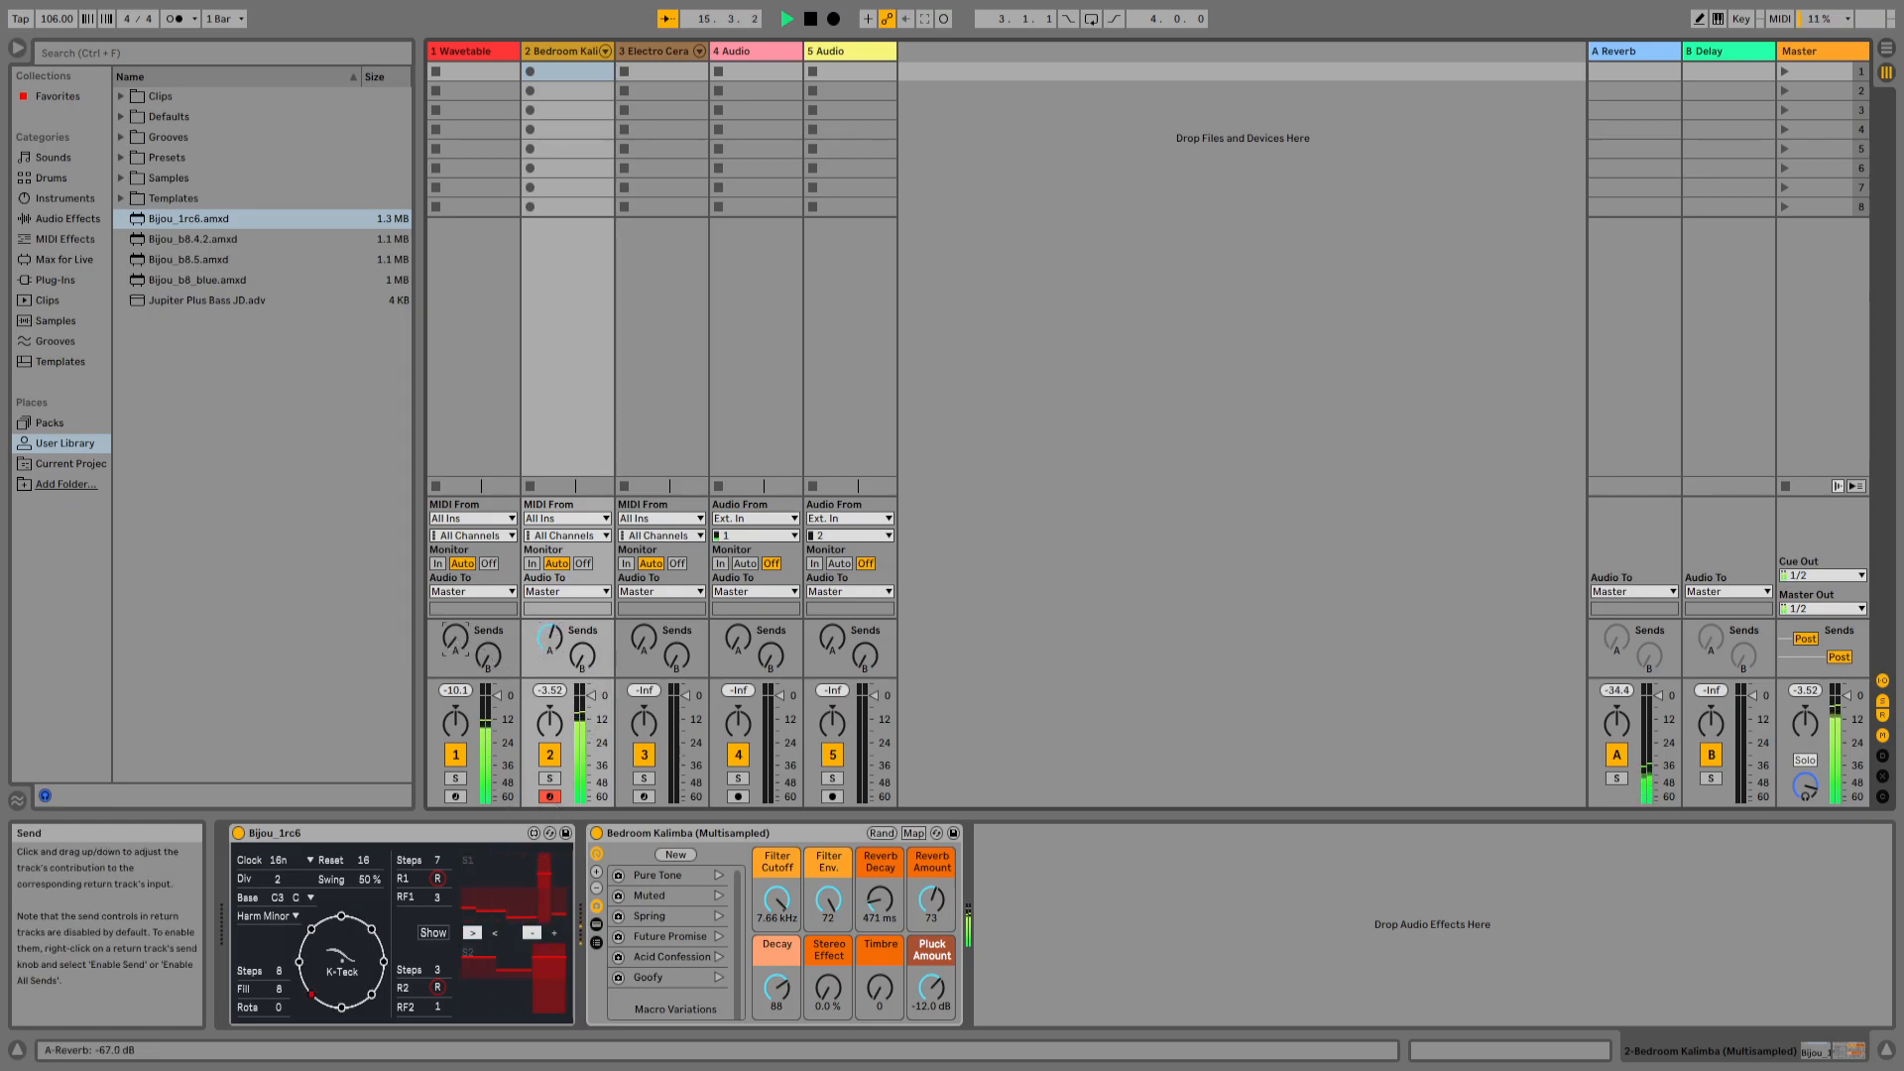
left_click_drag(459, 639, 458, 595)
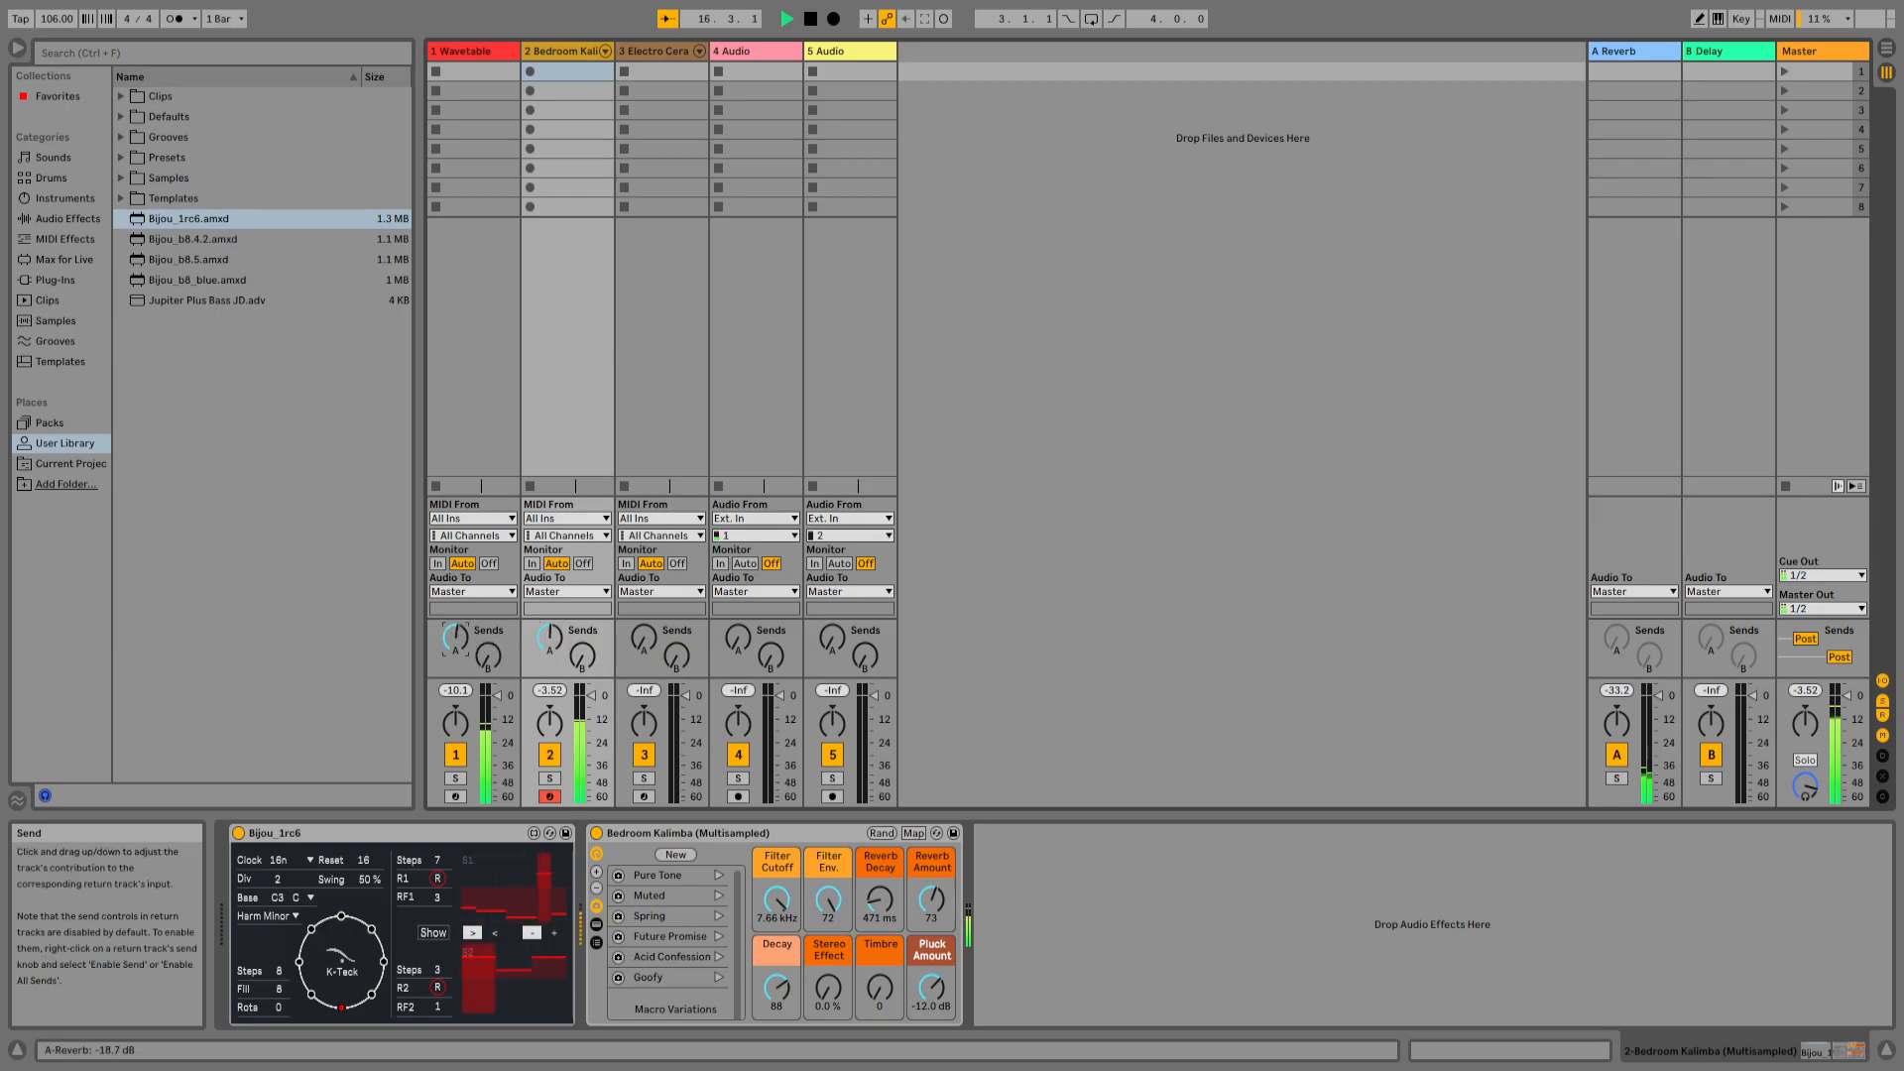
- Pan Wavetable to the left and the kalimba to about 36R, and lower the kalimba track's volume slightly
left_click_drag(460, 723, 550, 675)
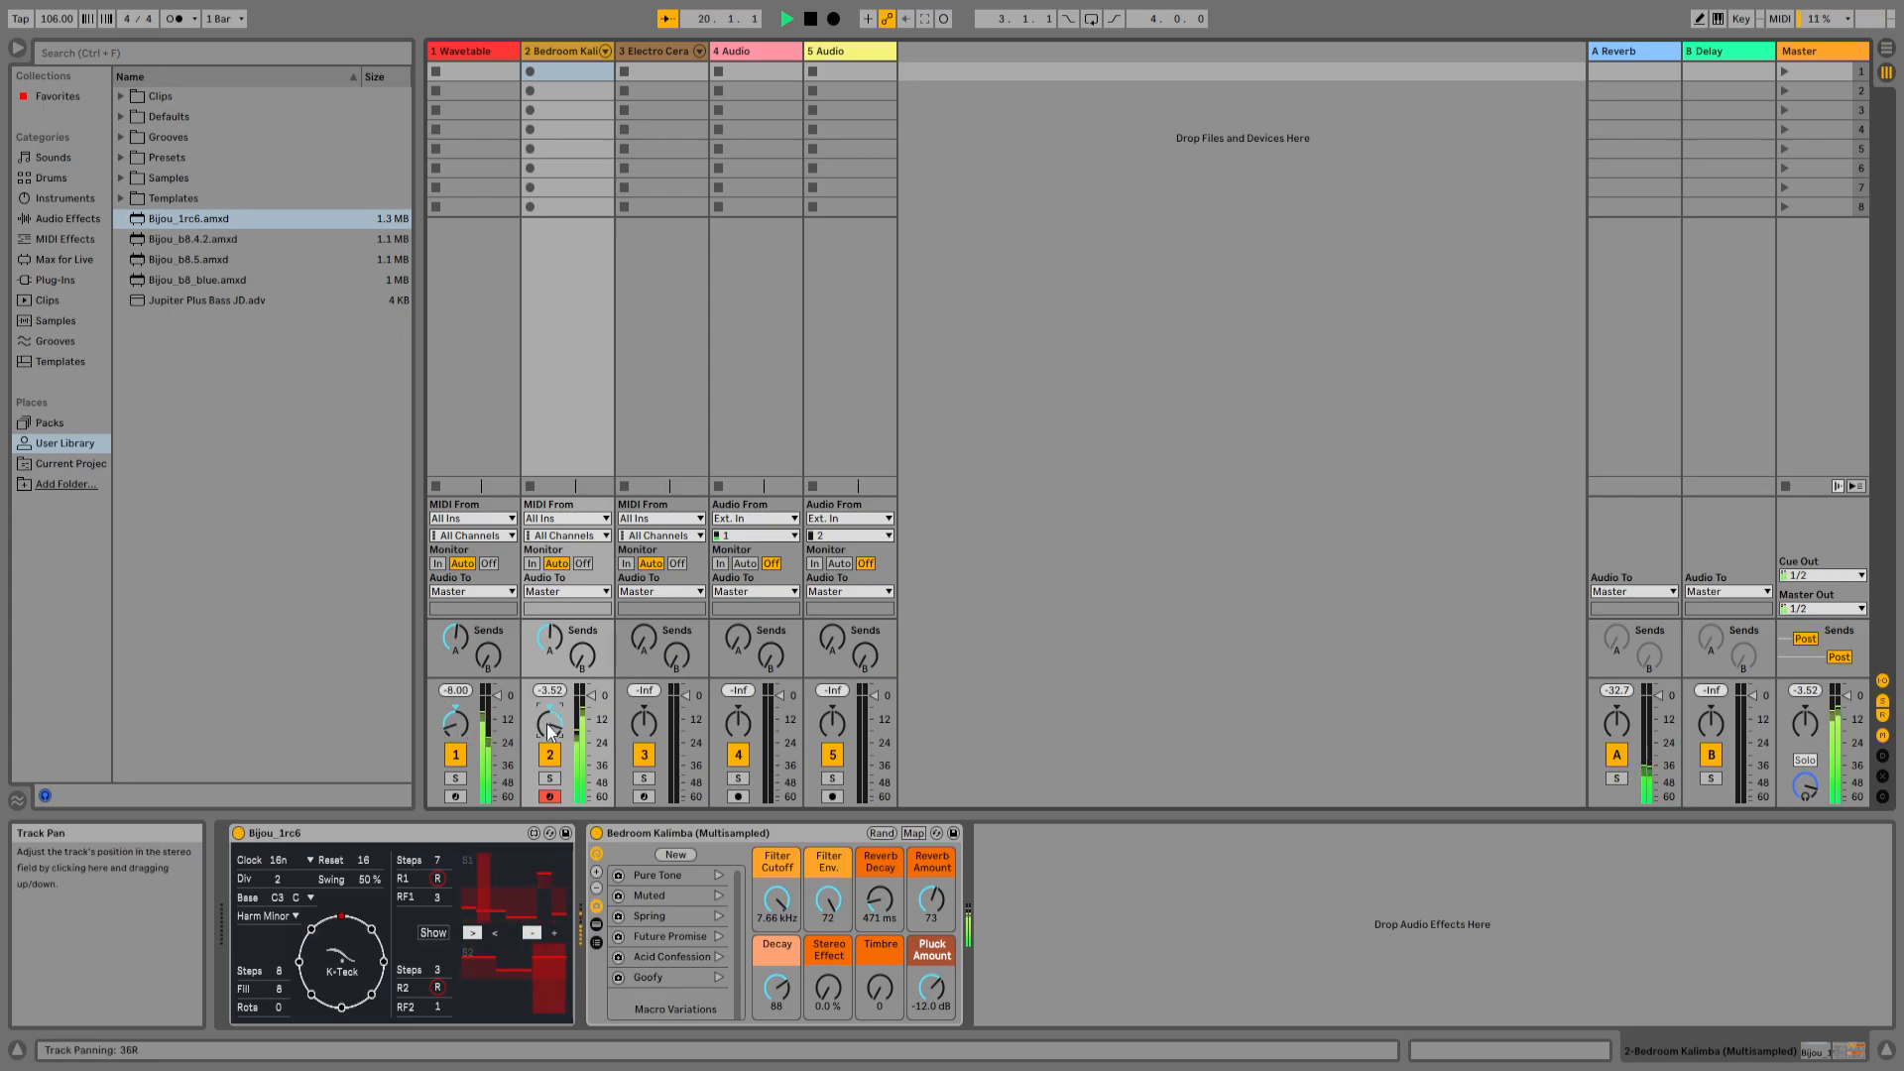
left_click_drag(591, 696, 591, 704)
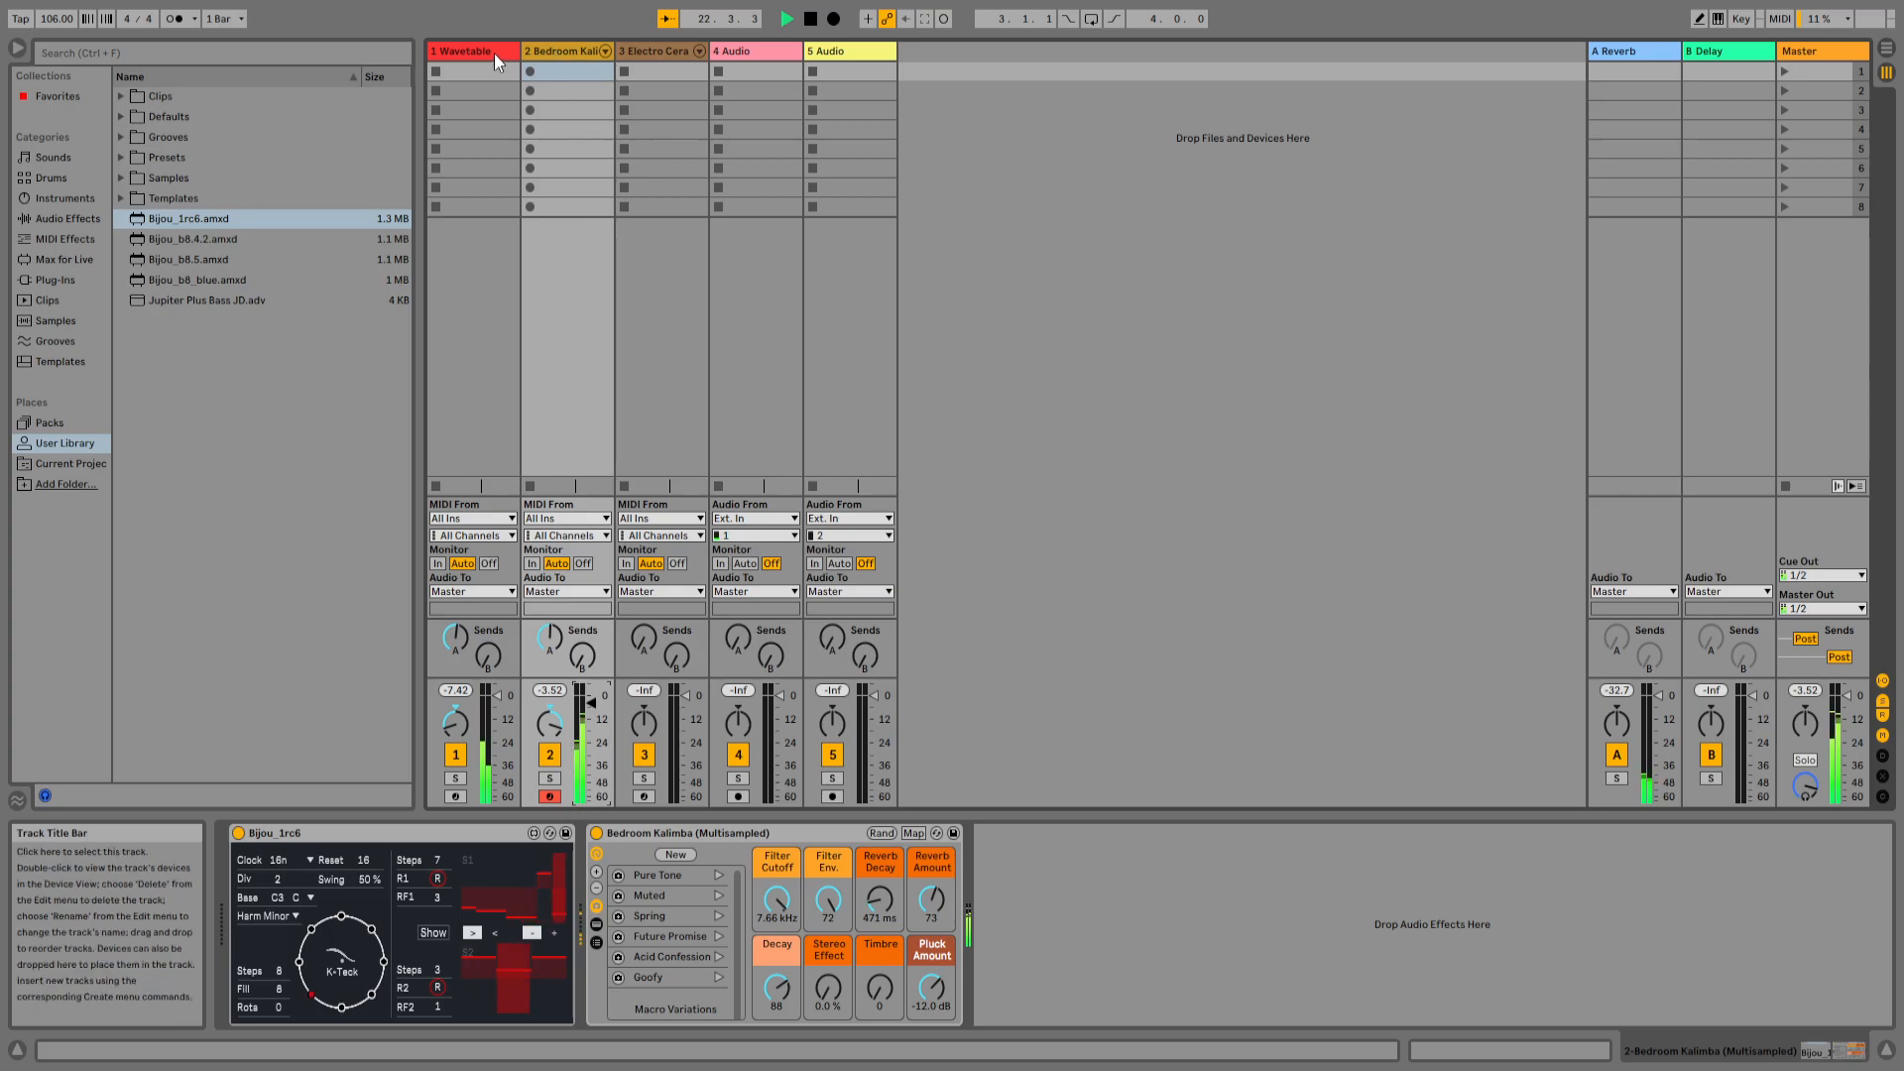
- Check the Wavetable track's Bijou, and set the kalimba's Bijou Euclidean pattern to Steps 11 and Fill 9
left_click(448, 55)
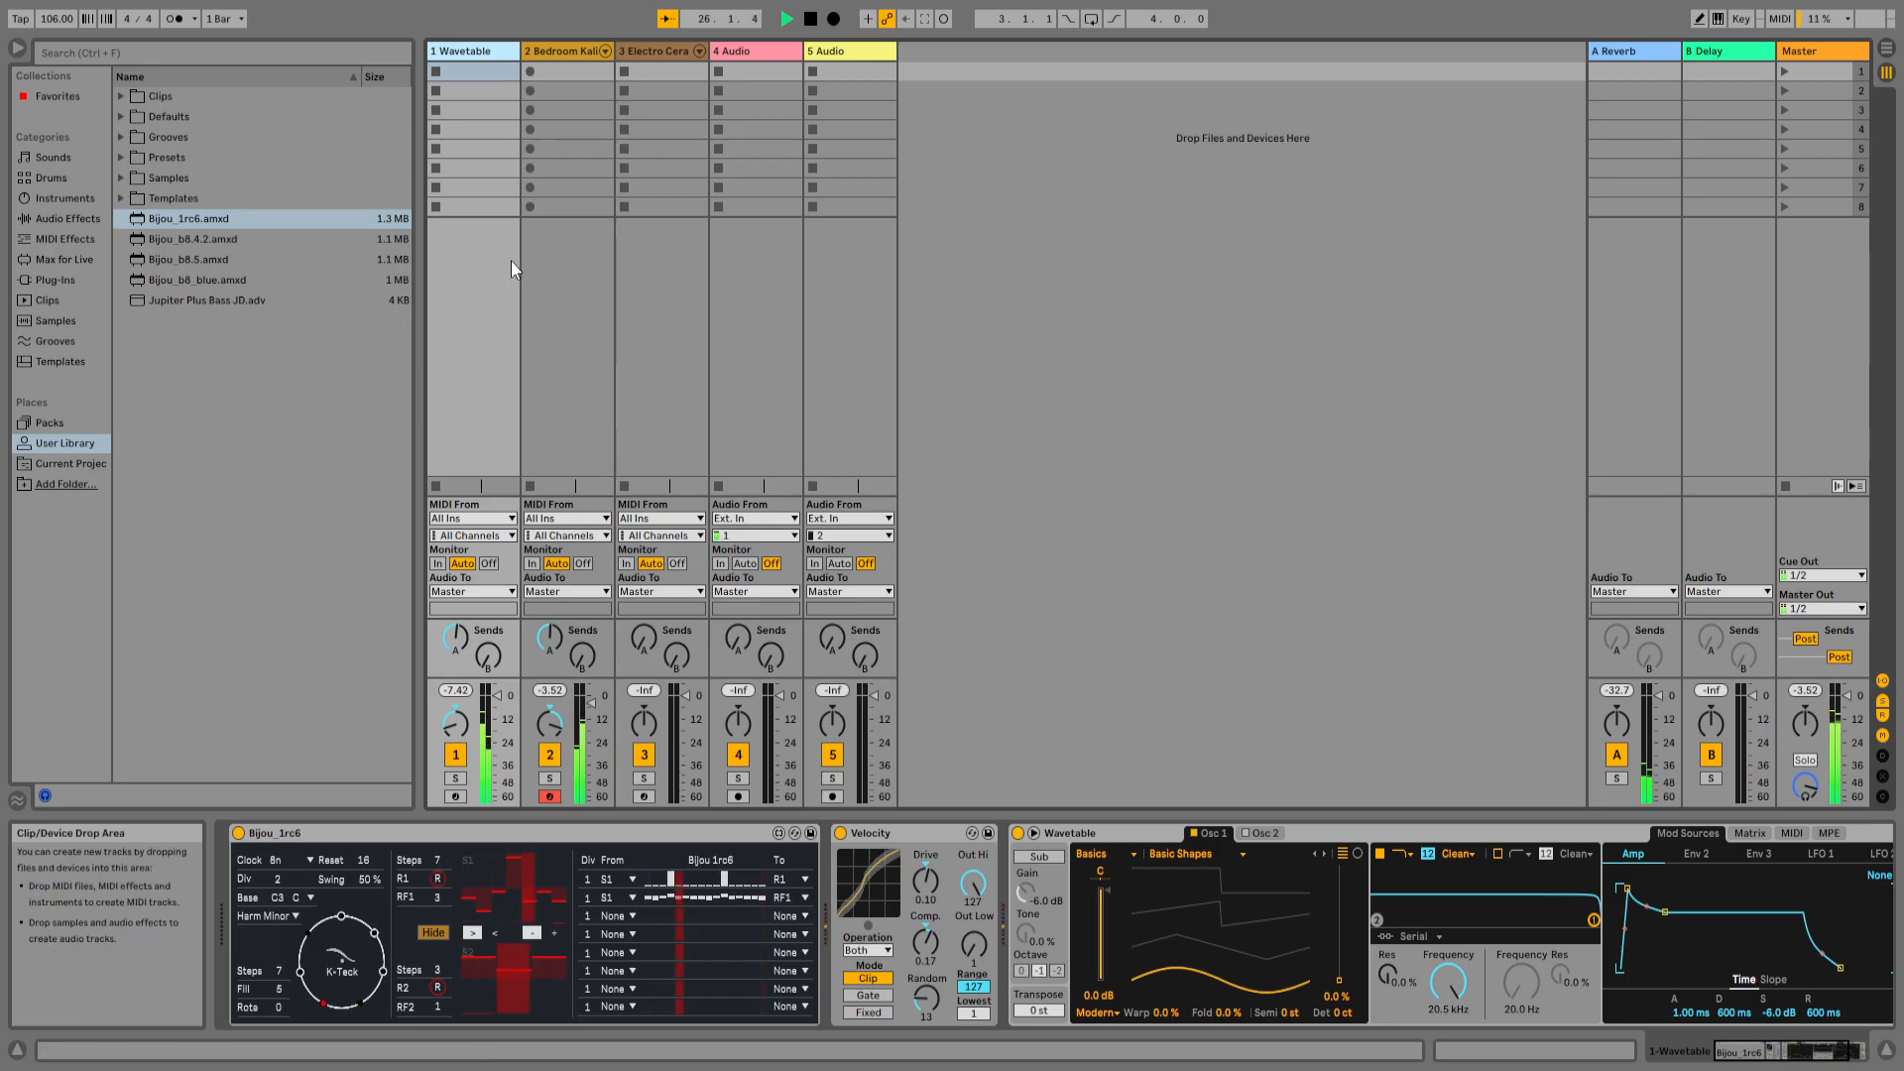
left_click(566, 51)
mouse_move(278, 972)
left_mouse_down()
mouse_move(278, 948)
mouse_move(279, 1001)
left_mouse_up()
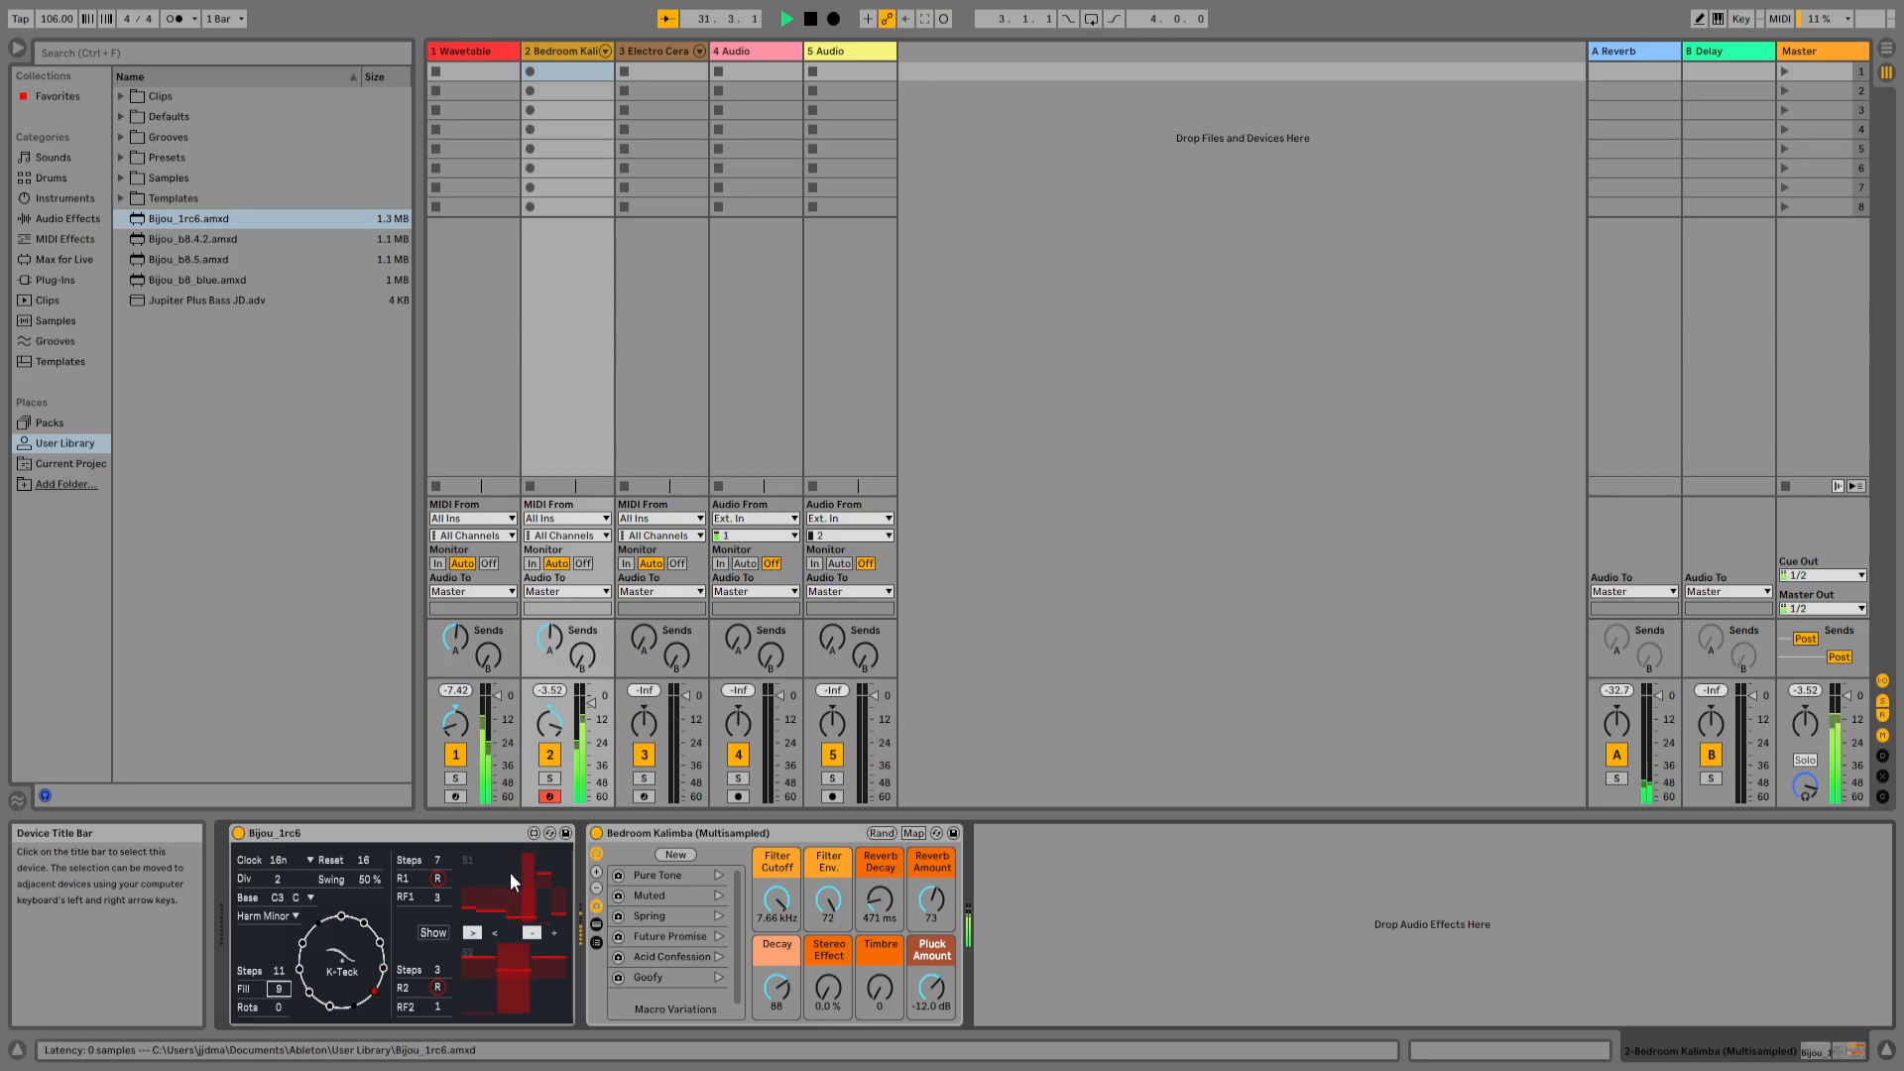
- Show the modulation matrix of the kalimba's Bijou and route S2 to R2 in its first row
left_click(496, 70)
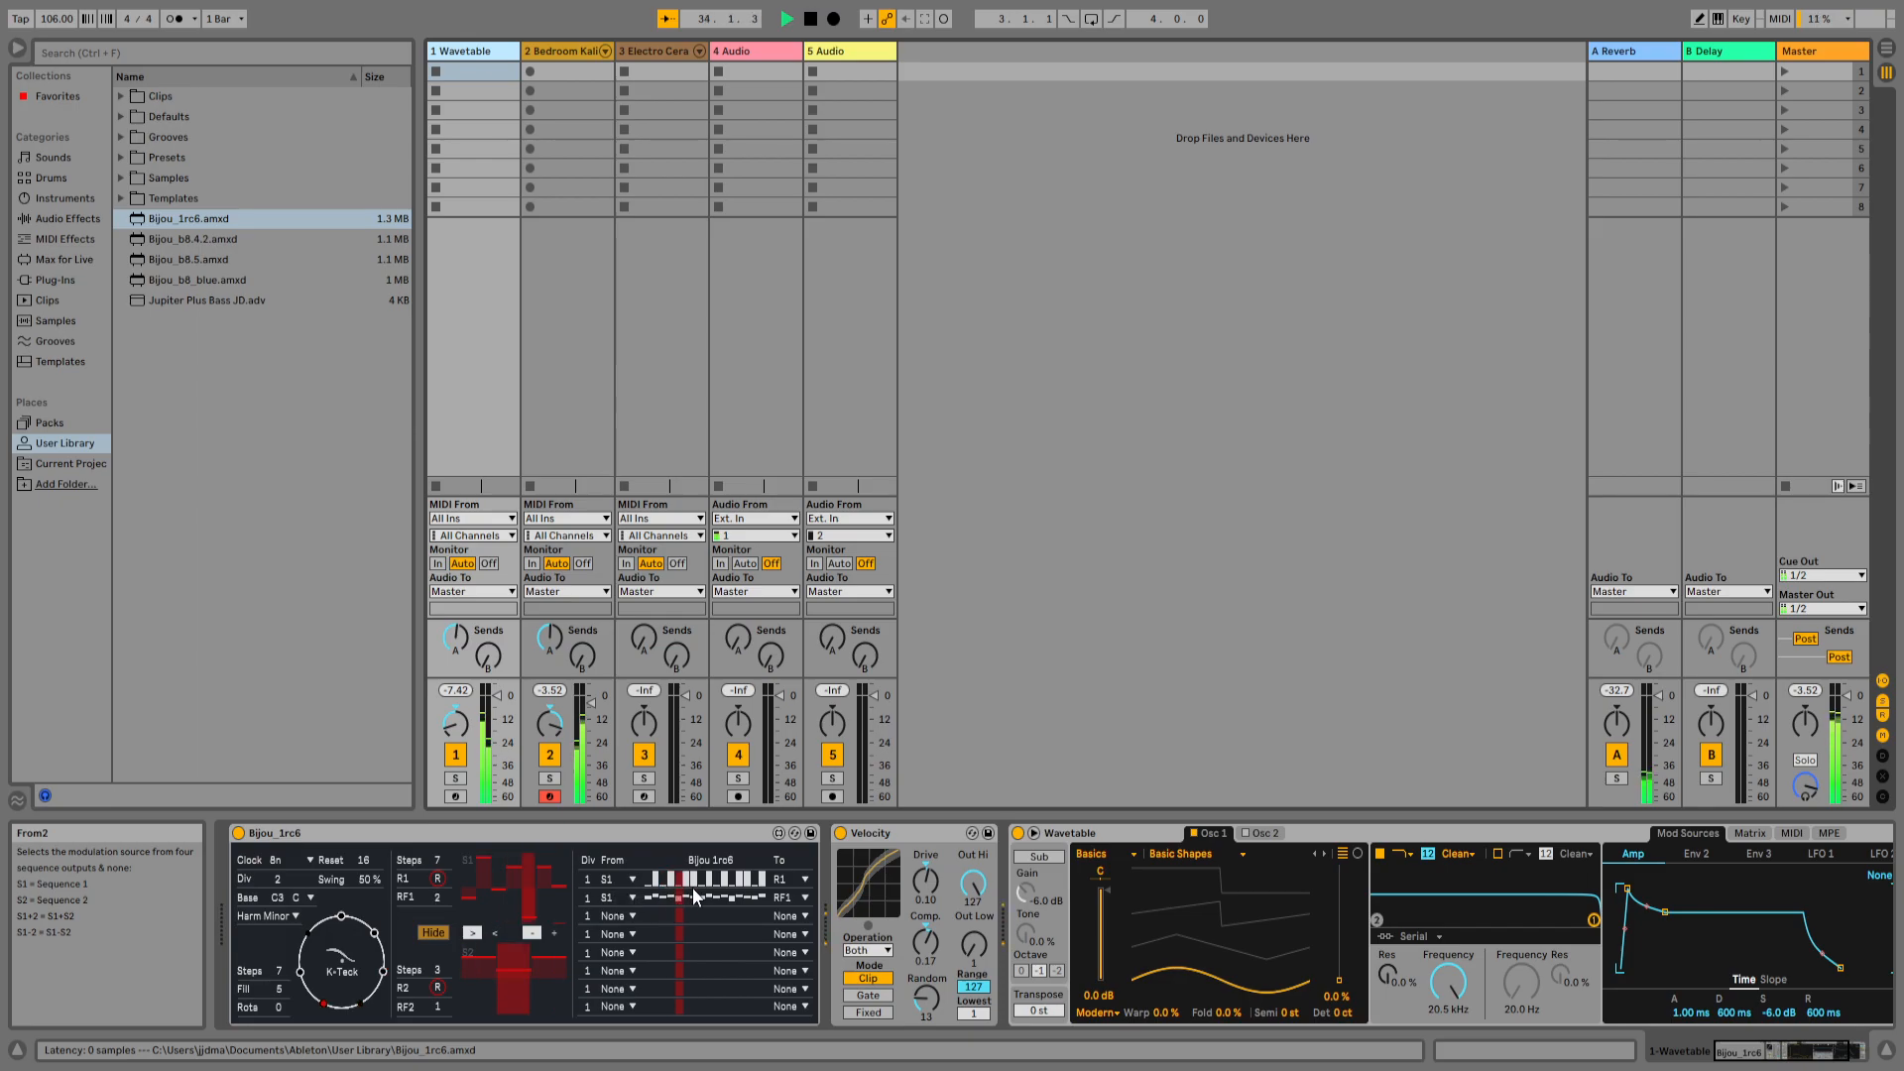
left_click(552, 57)
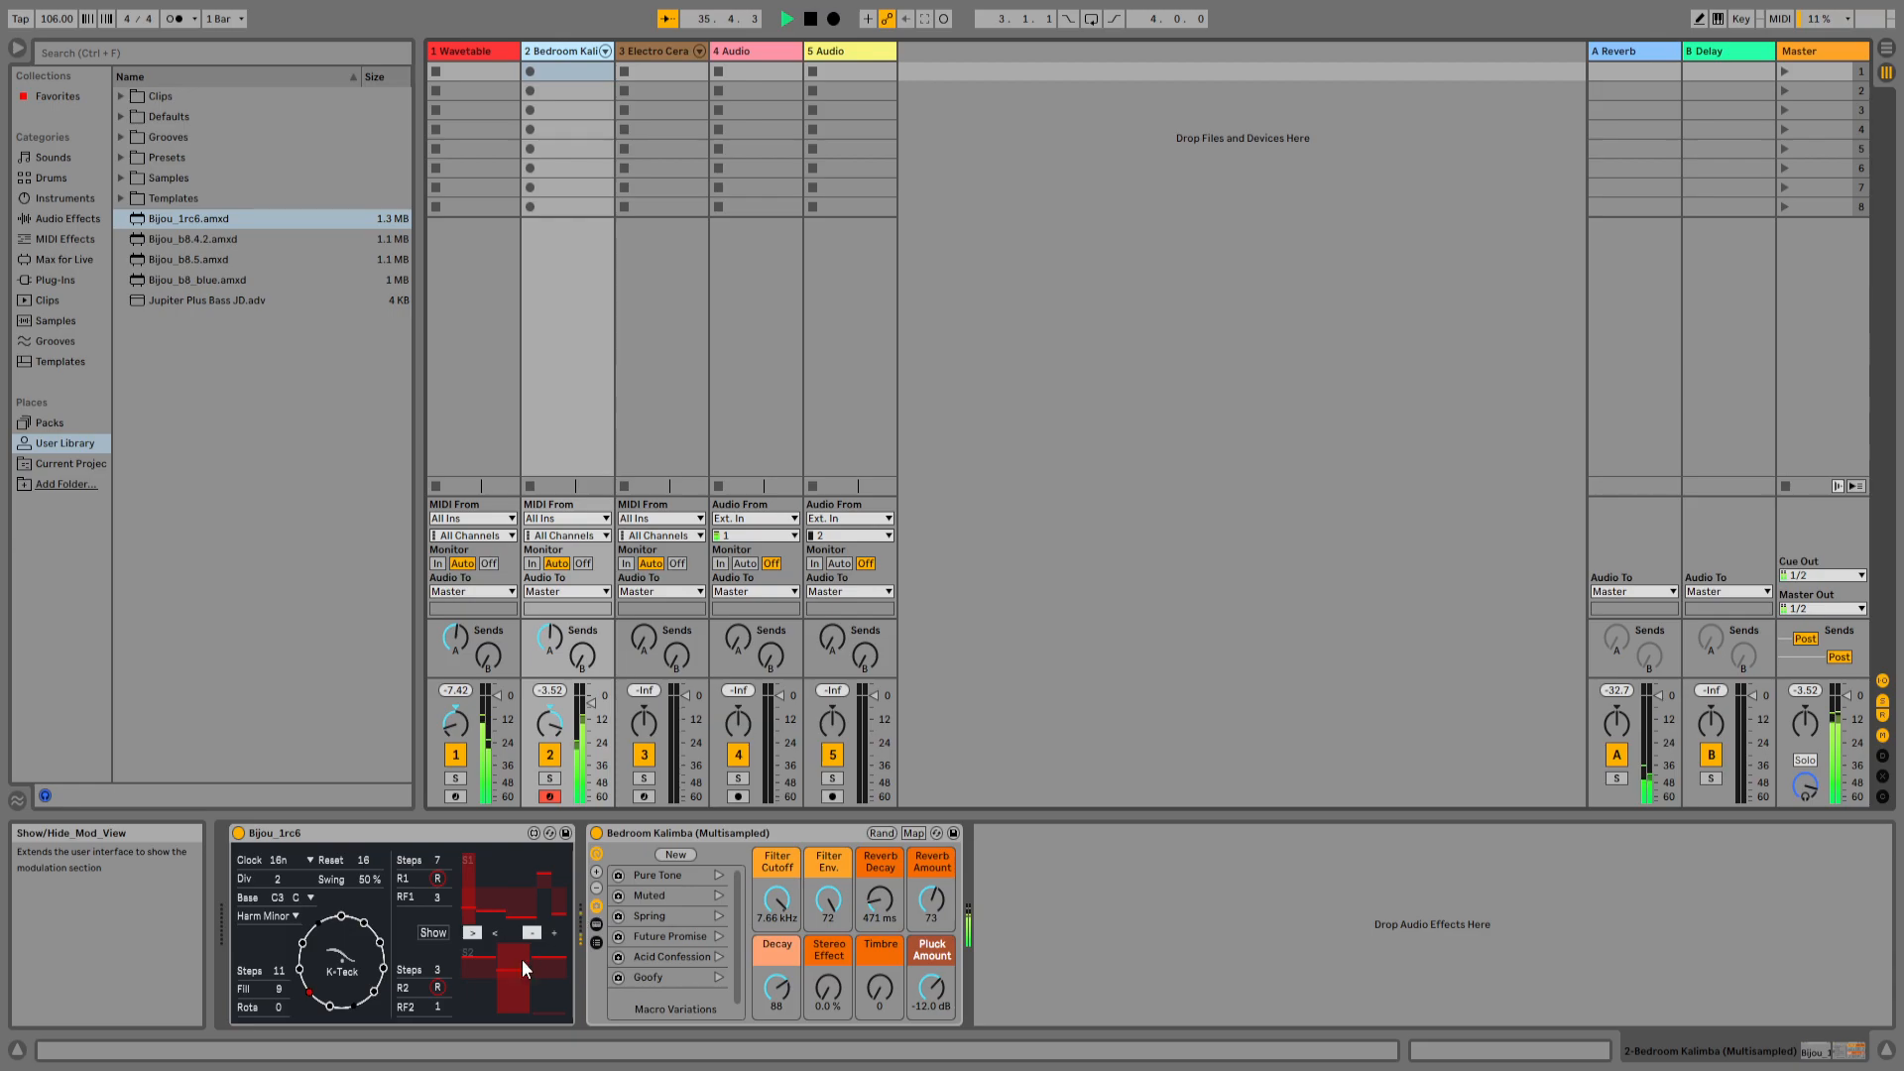
left_click(433, 933)
left_click(622, 880)
left_click(633, 934)
left_click(790, 879)
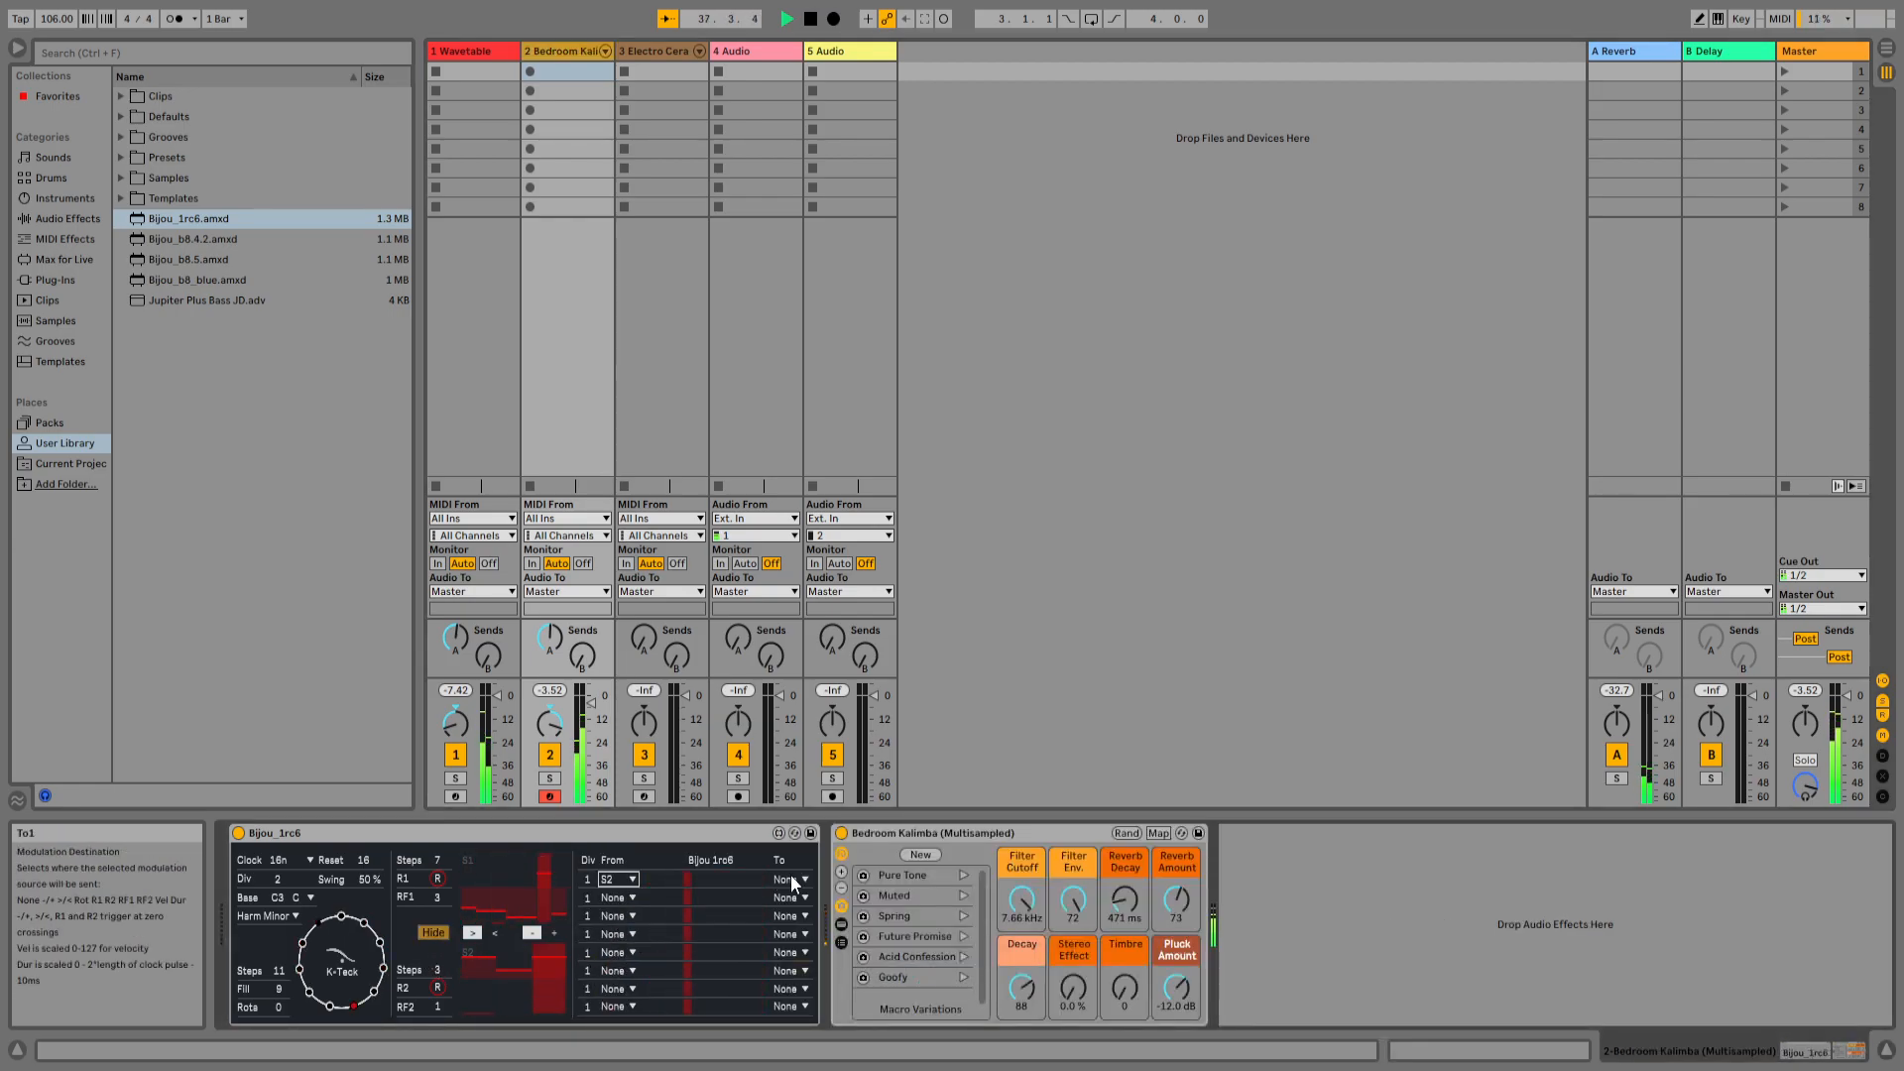
left_click(799, 972)
- Route S2 to RF2 in the second row of the kalimba's Bijou modulation matrix
left_click(627, 899)
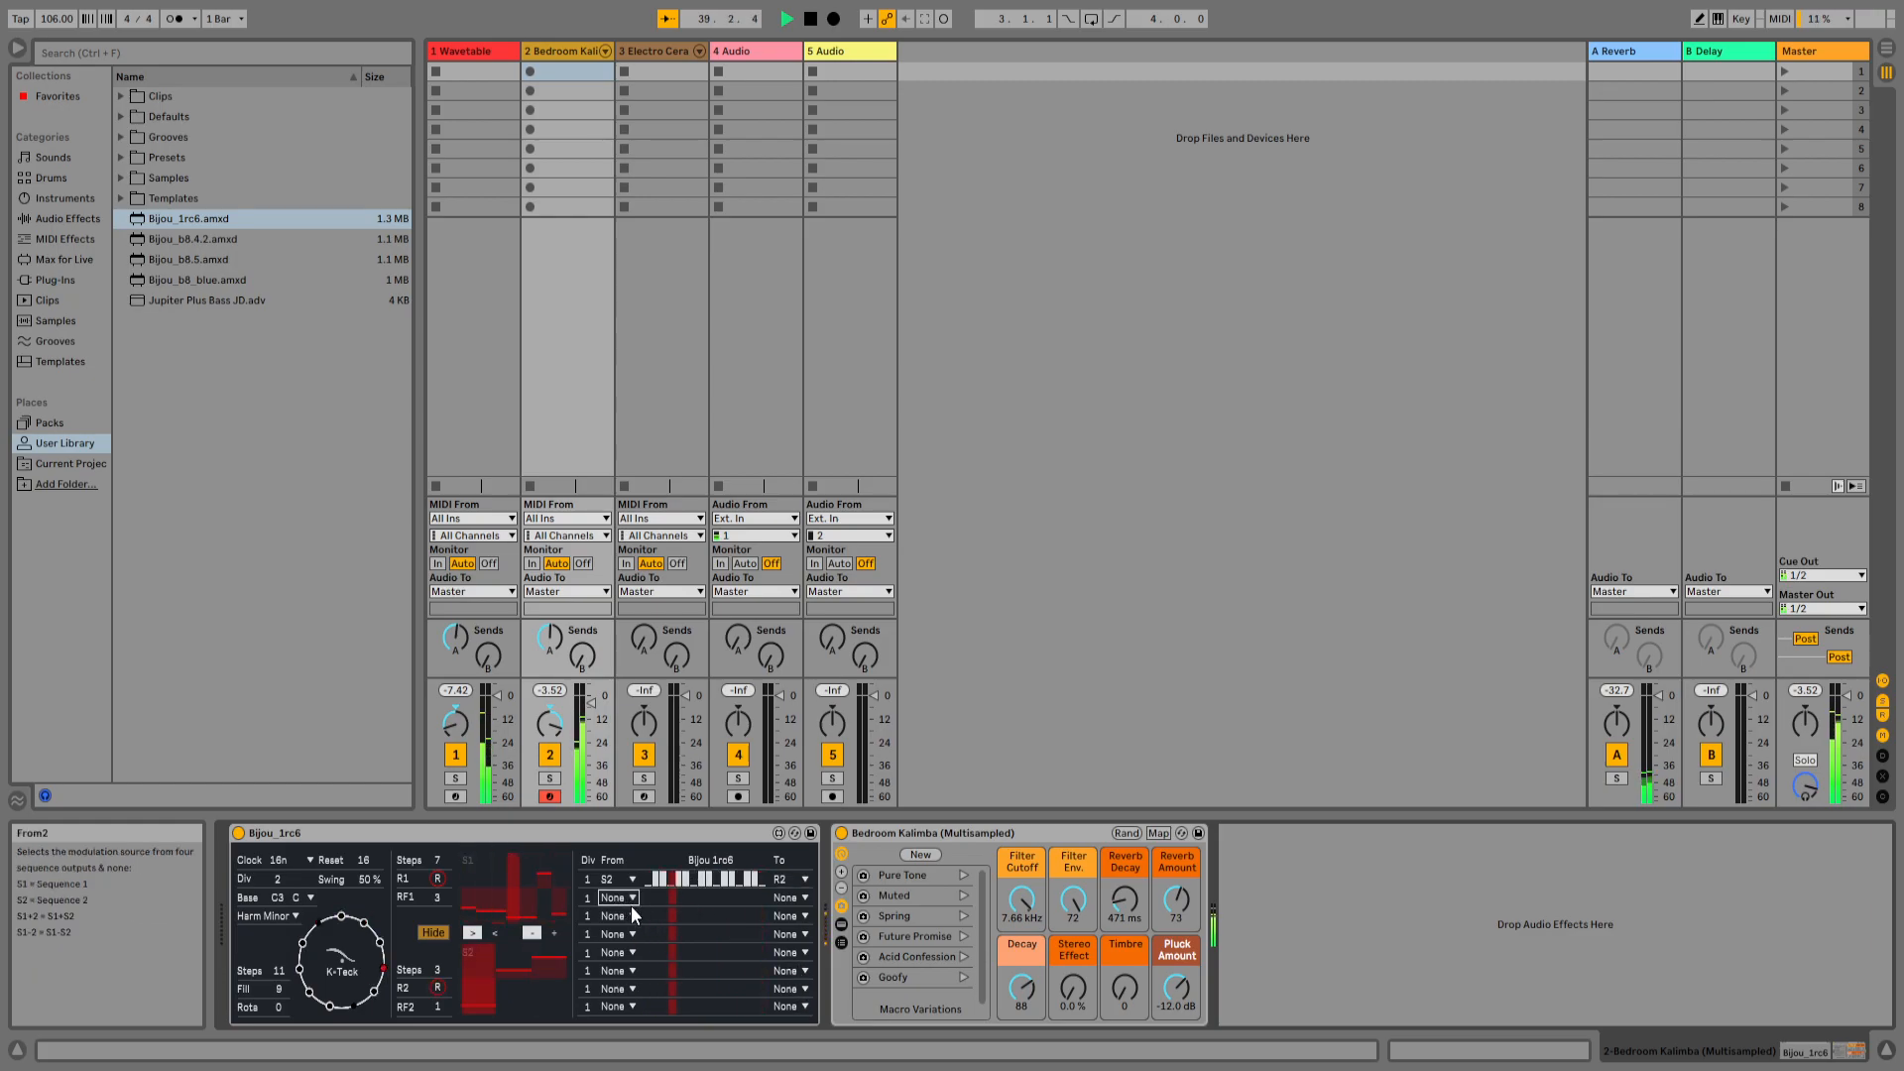
left_click(639, 952)
left_click(803, 899)
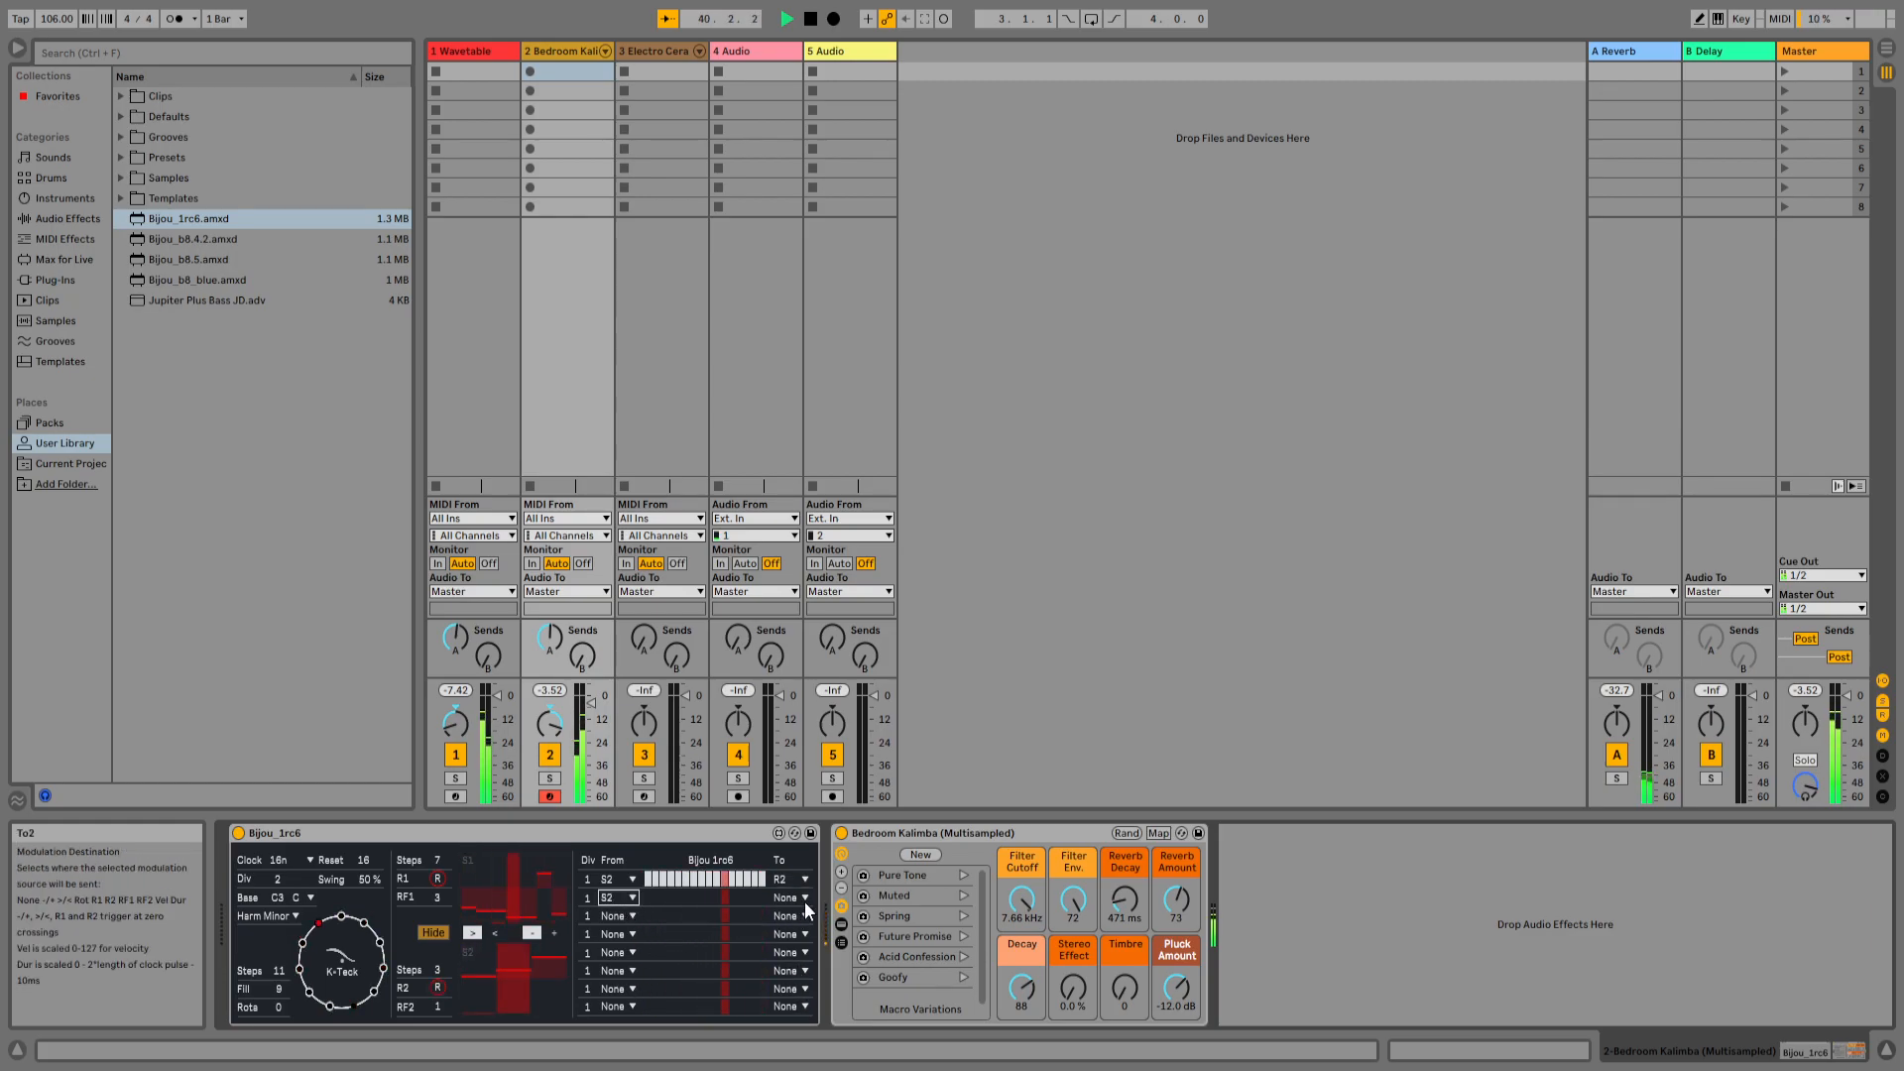
left_click(793, 1034)
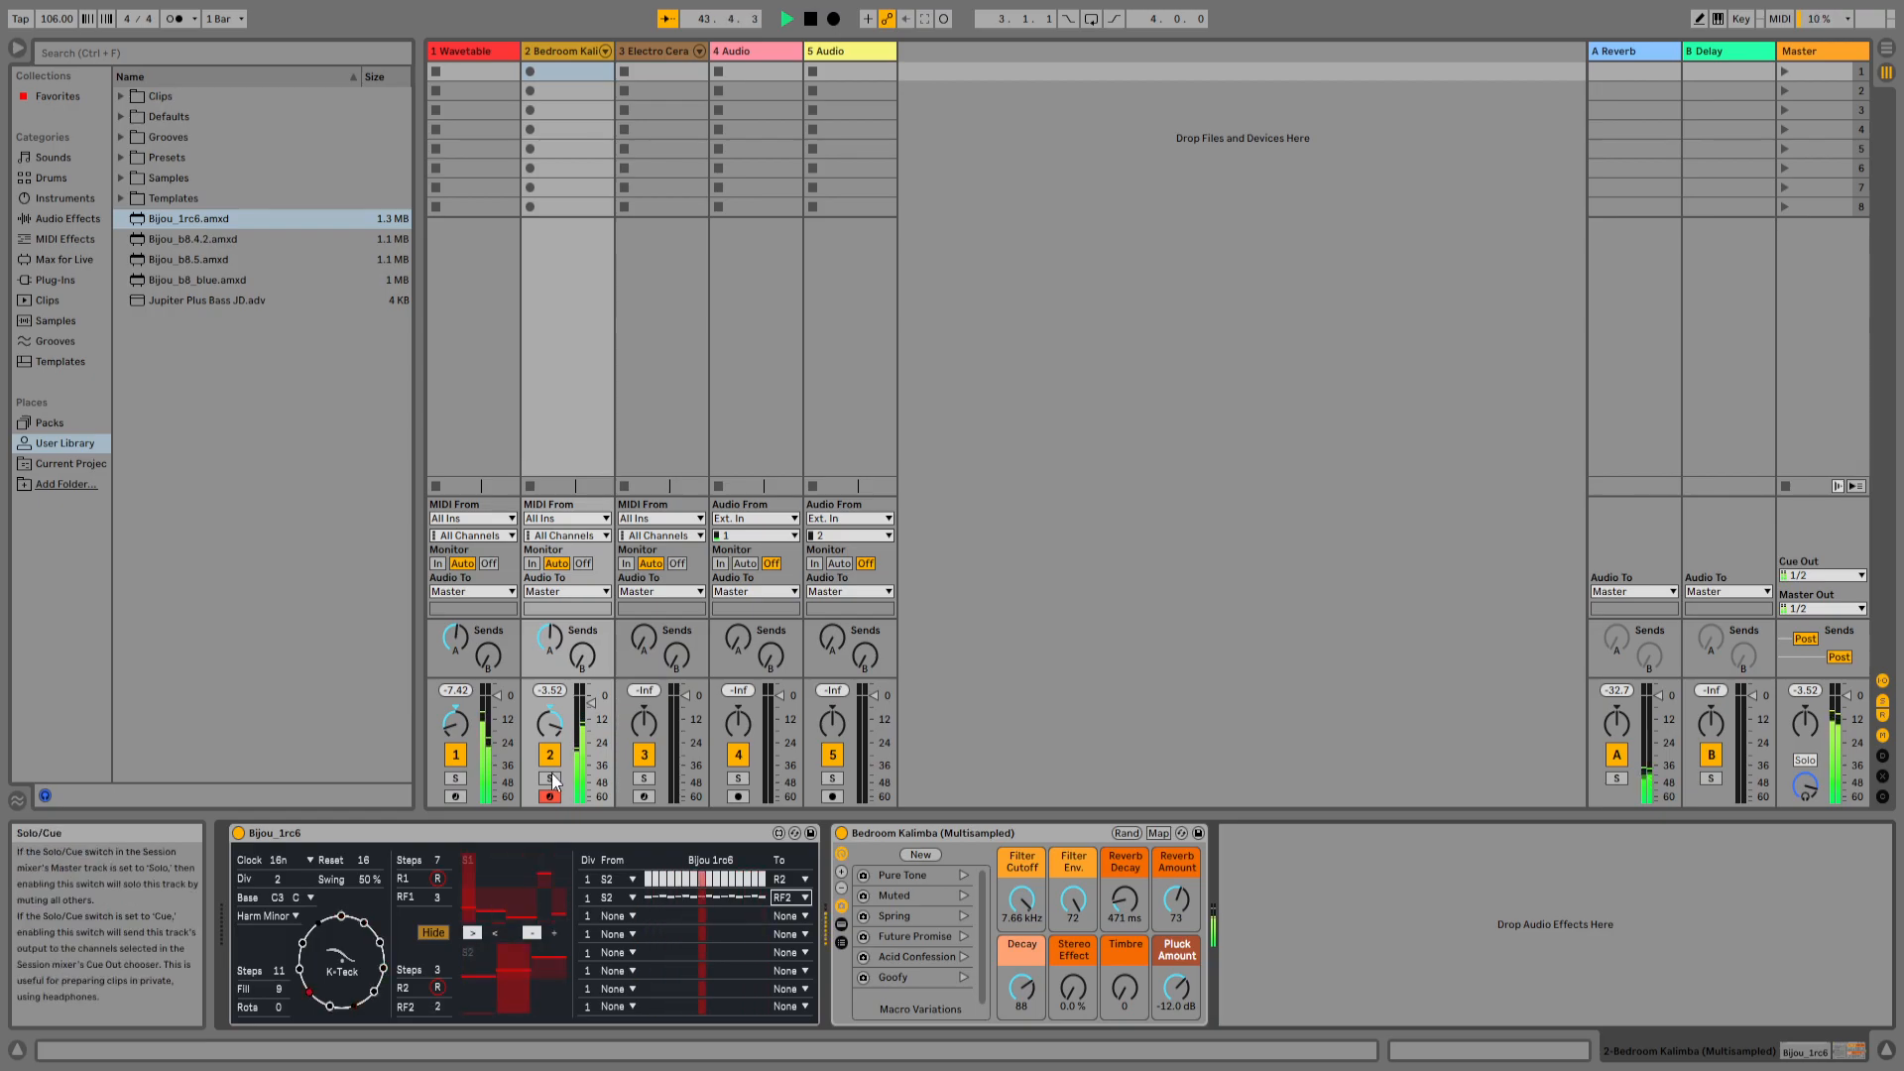
- Raise the Wavetable track's reverb send to about -14.3 dB and adjust the kalimba track's reverb send
left_click(458, 635)
left_click_drag(463, 643, 462, 639)
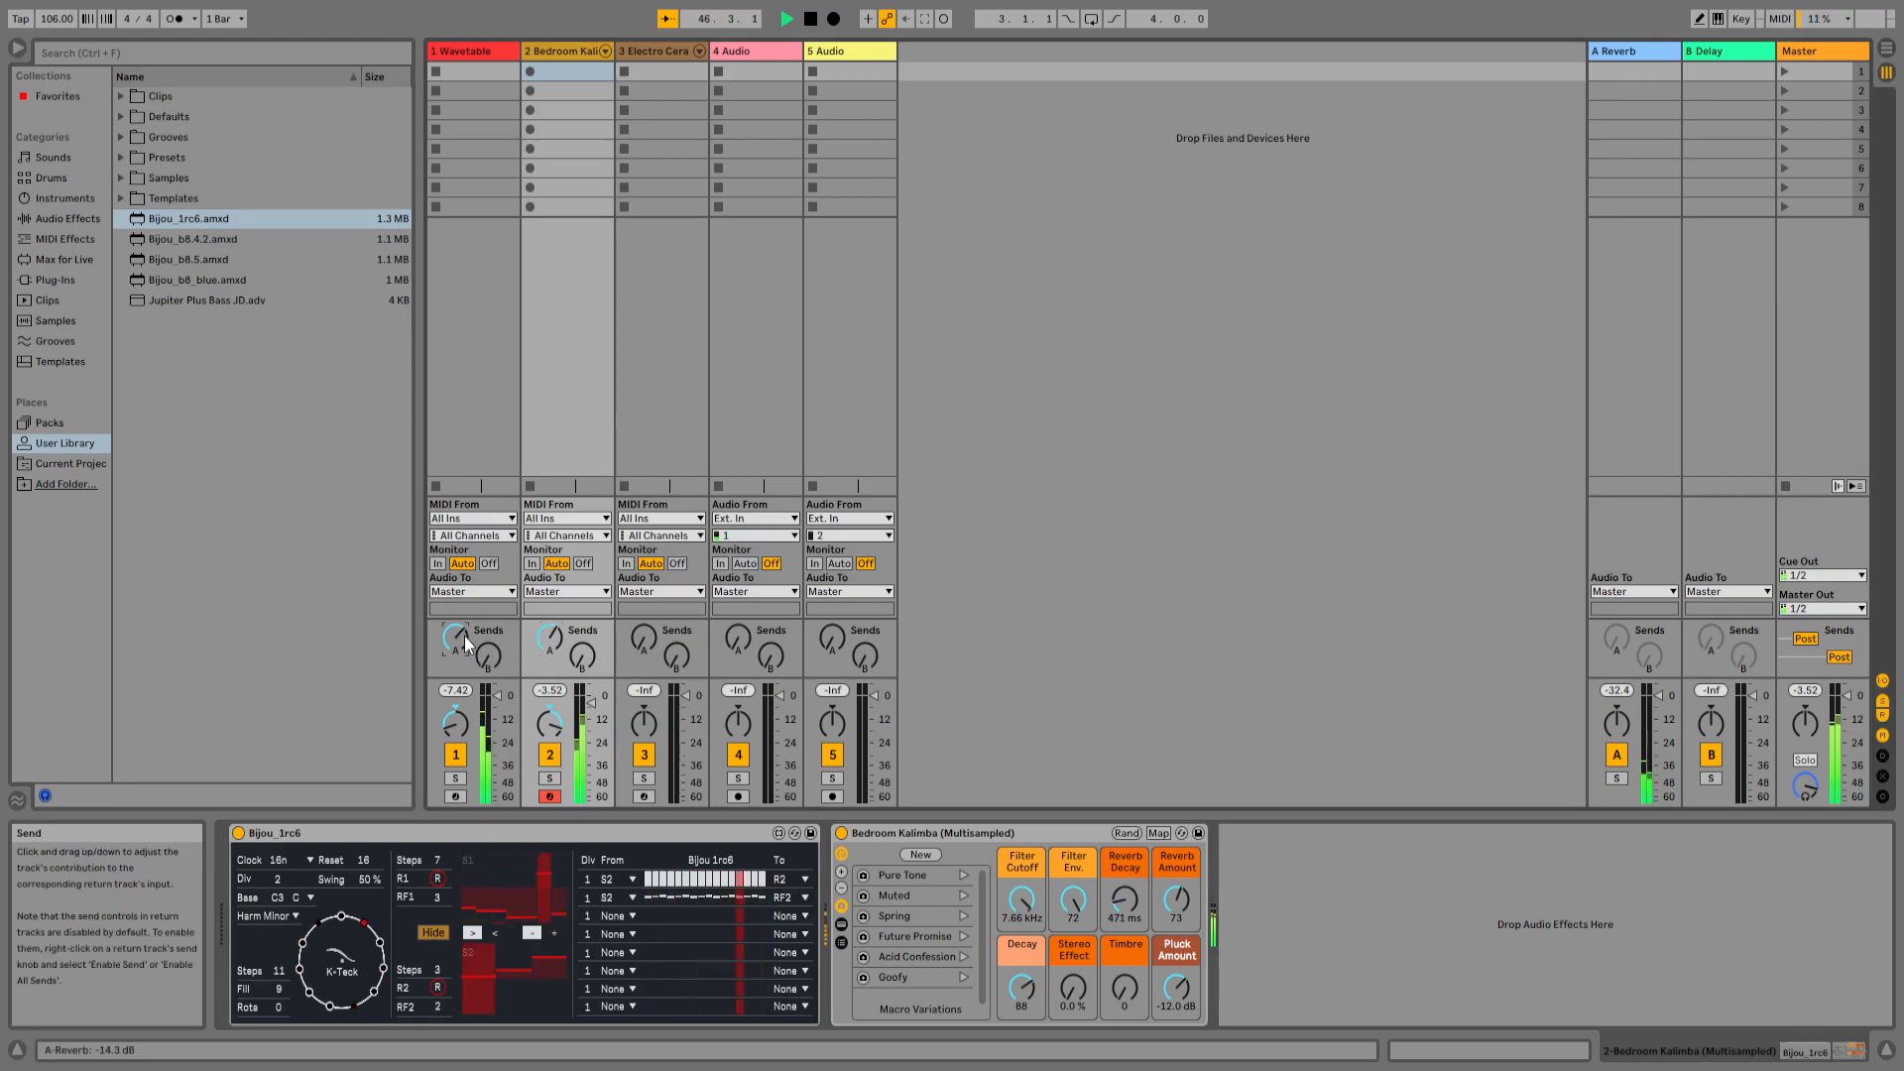
left_click(550, 629)
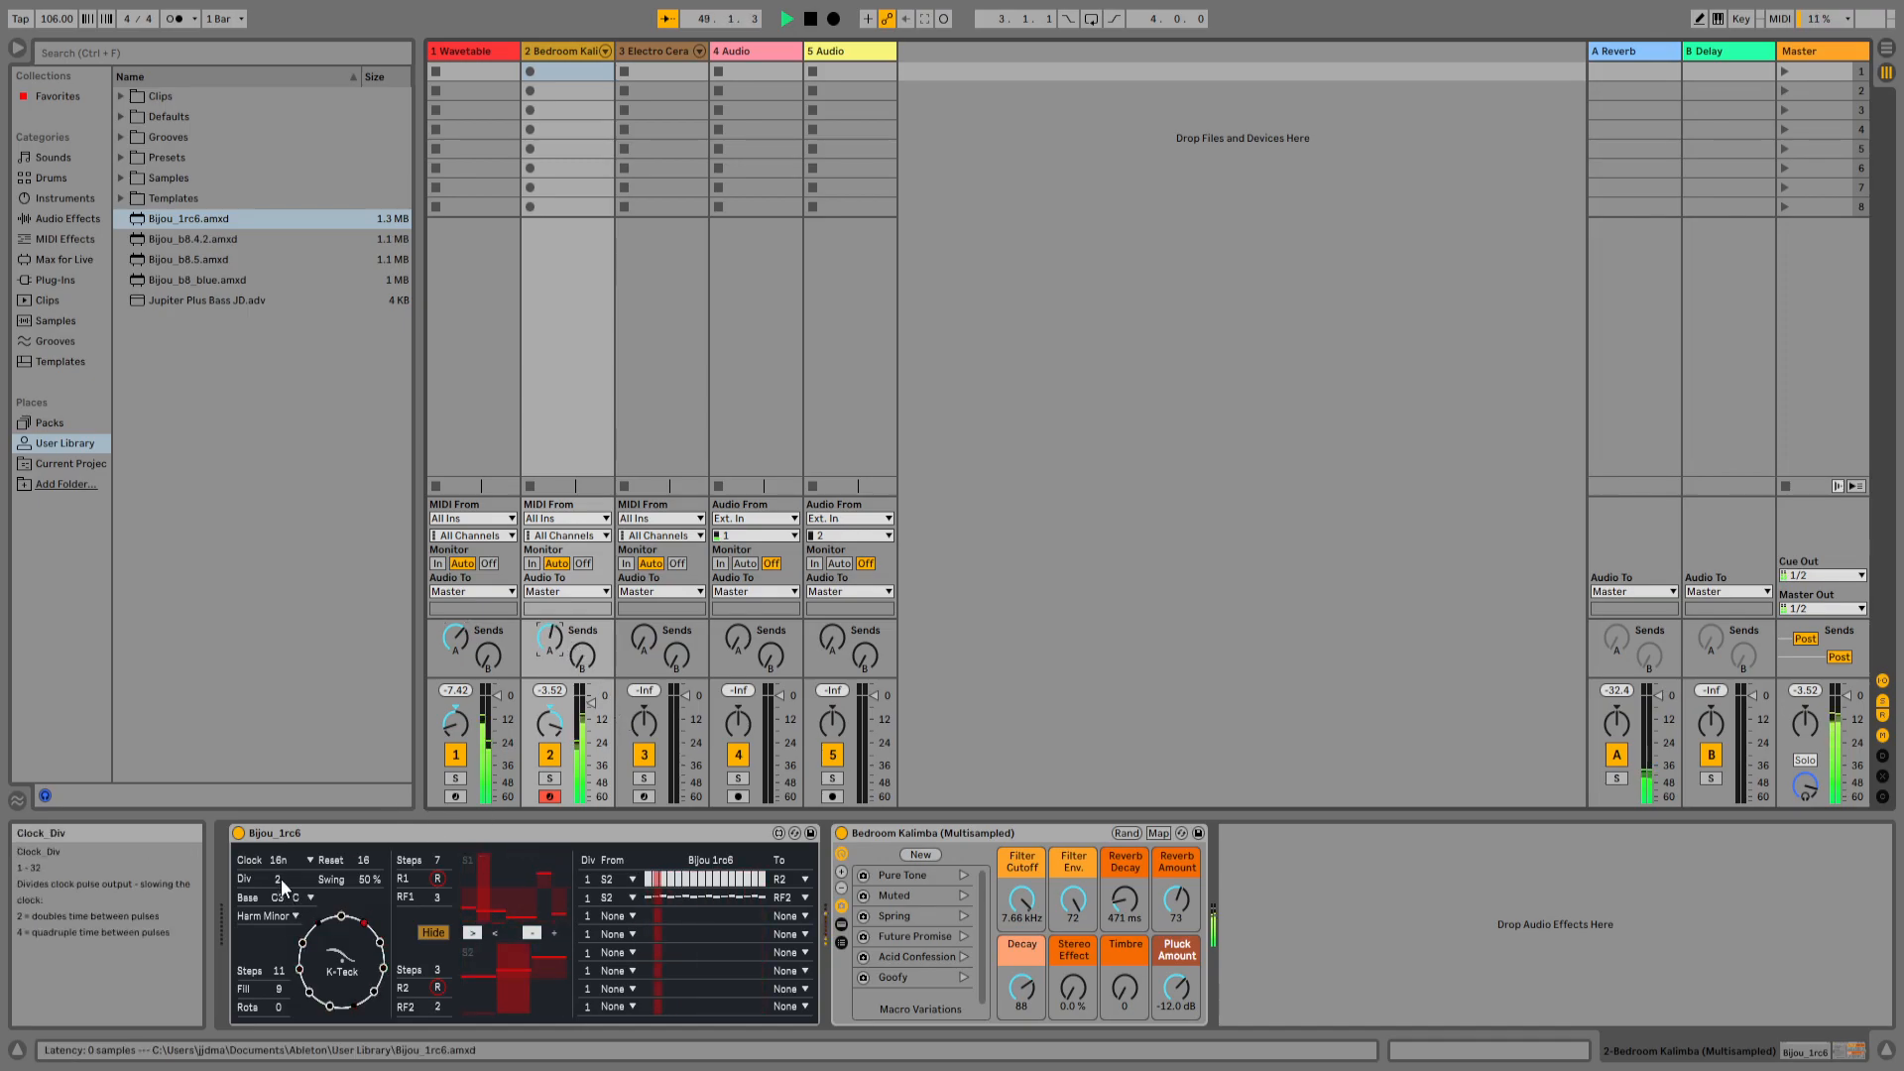
- Set the clock division of the kalimba's Bijou to 1
left_click_drag(282, 879, 281, 891)
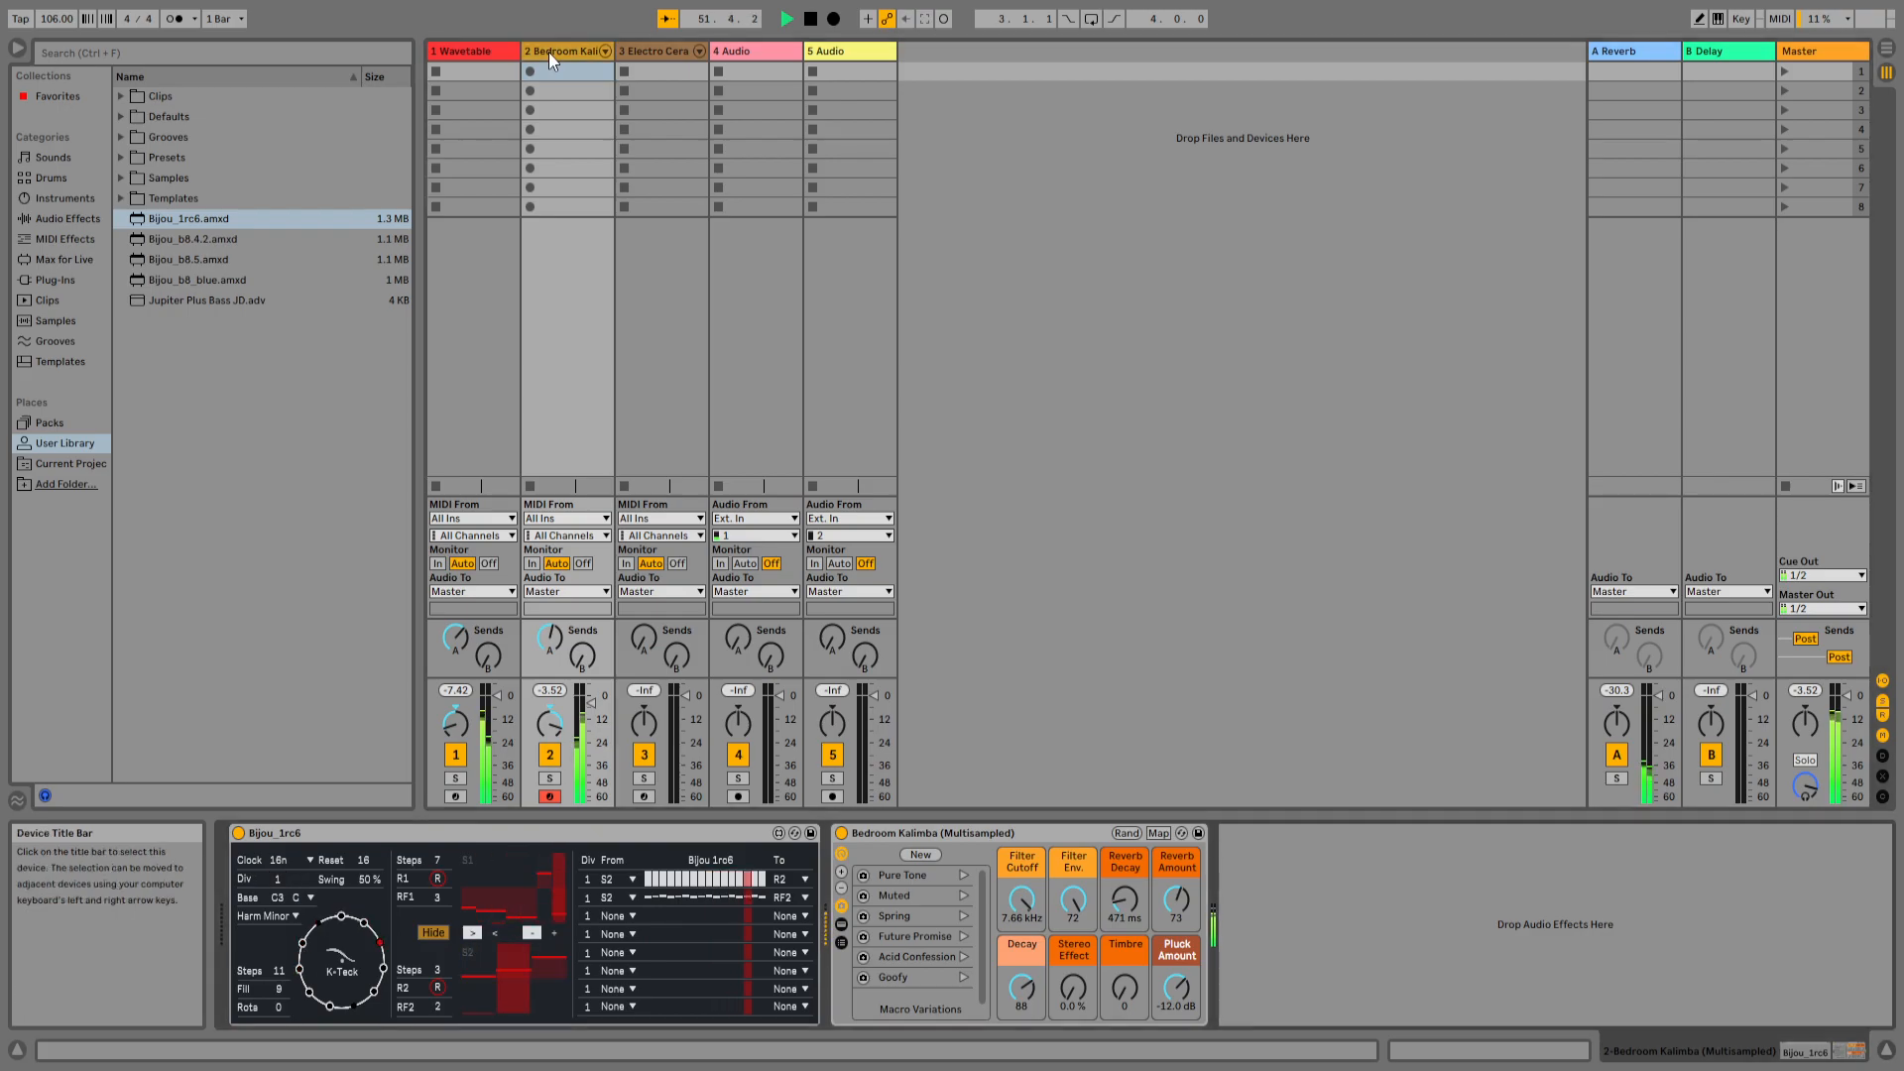
- Set the kalimba's Reverb Amount to 22 and Pluck Amount to about -22 dB, and lower its track volume
left_click(1177, 897)
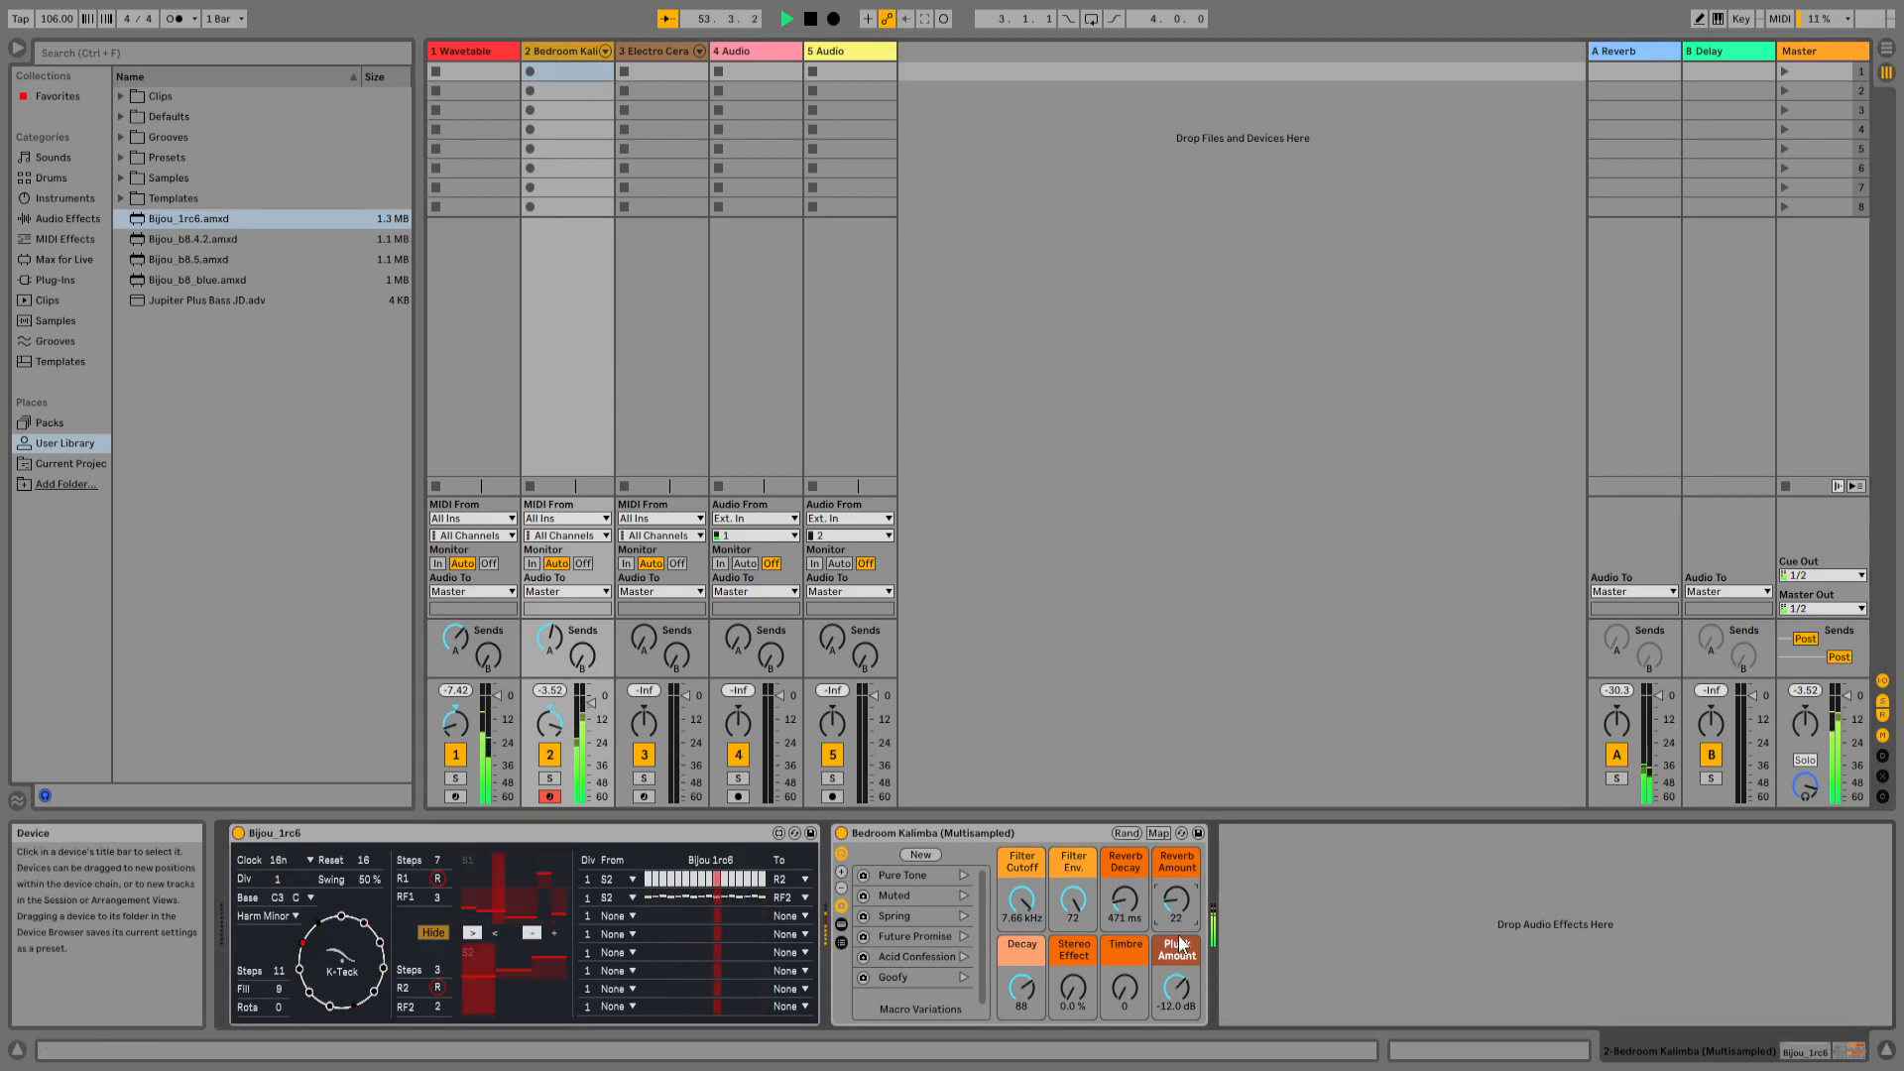
left_click_drag(1172, 966, 1176, 980)
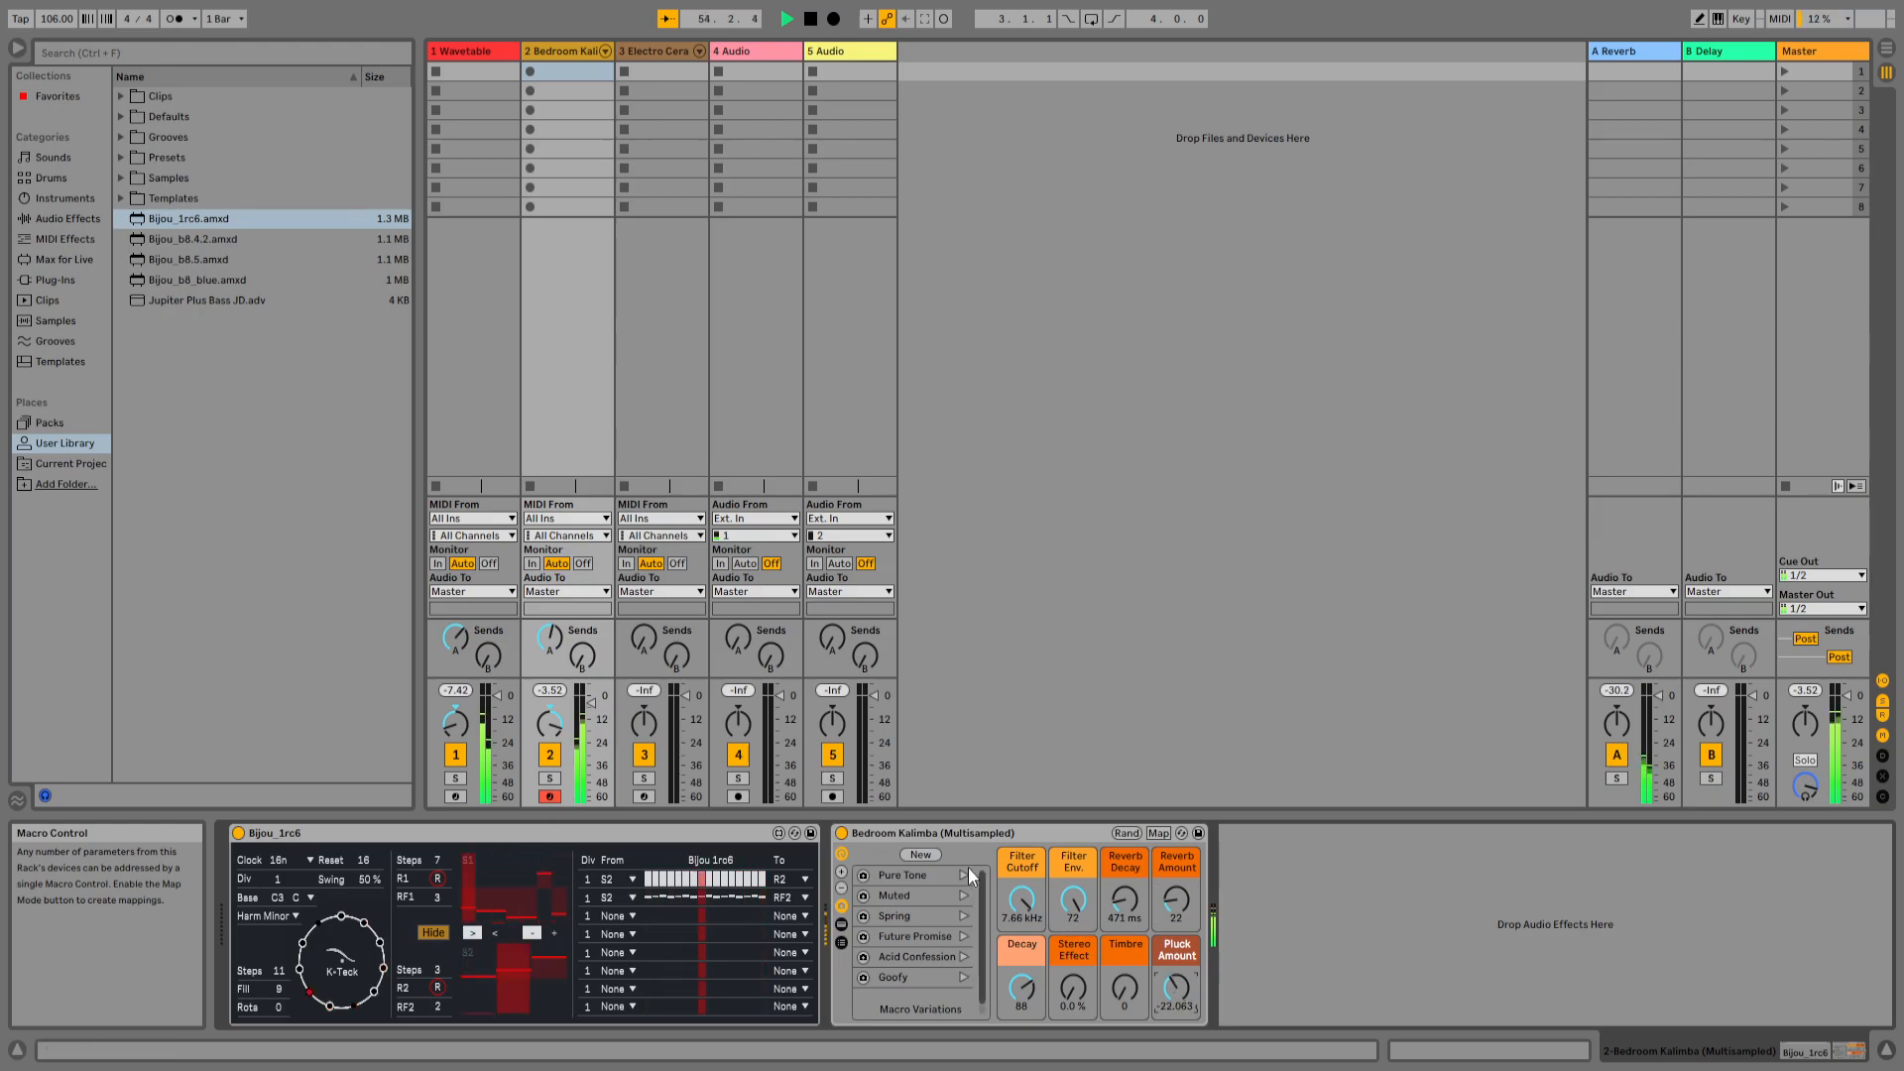
left_click_drag(598, 701, 598, 716)
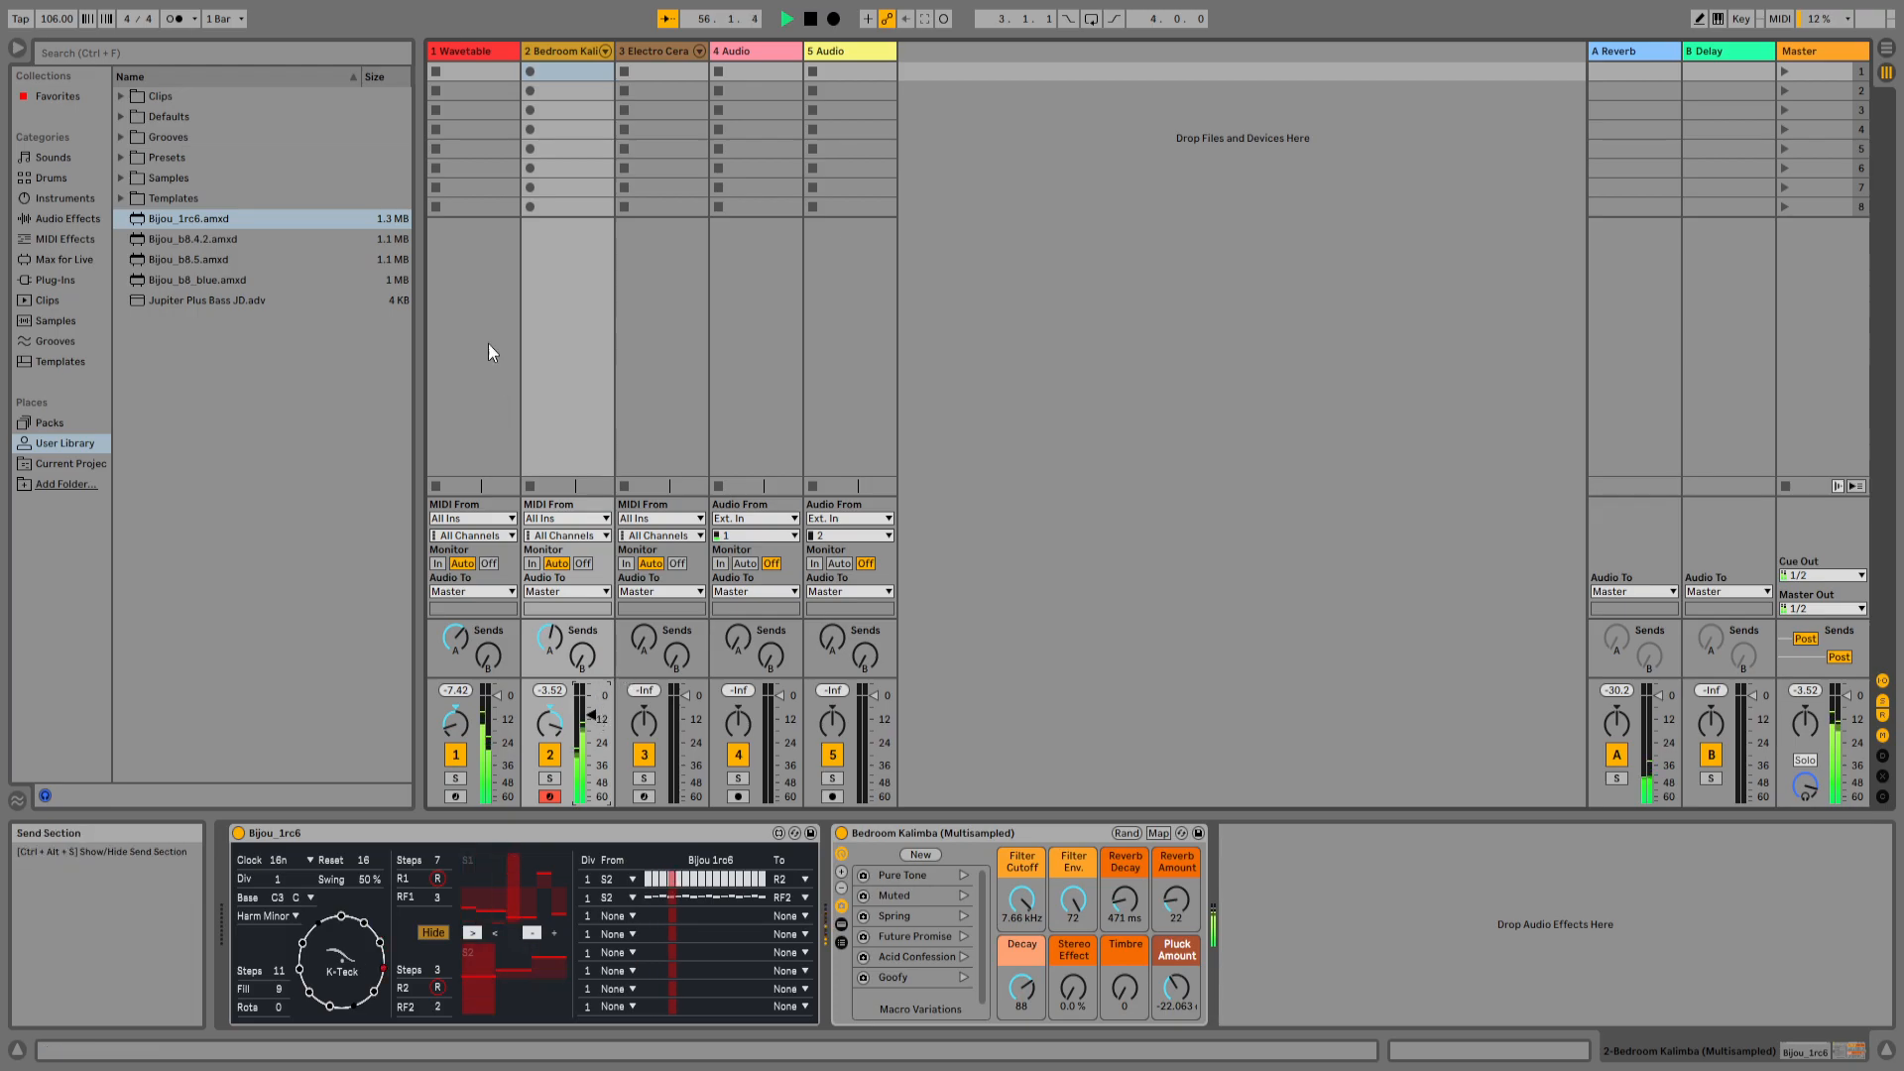
- Load Bijou_1rc6 onto the Electro Ceramic Bass track, disarm the kalimba track and play the bass soloed
key("space")
left_click(480, 50)
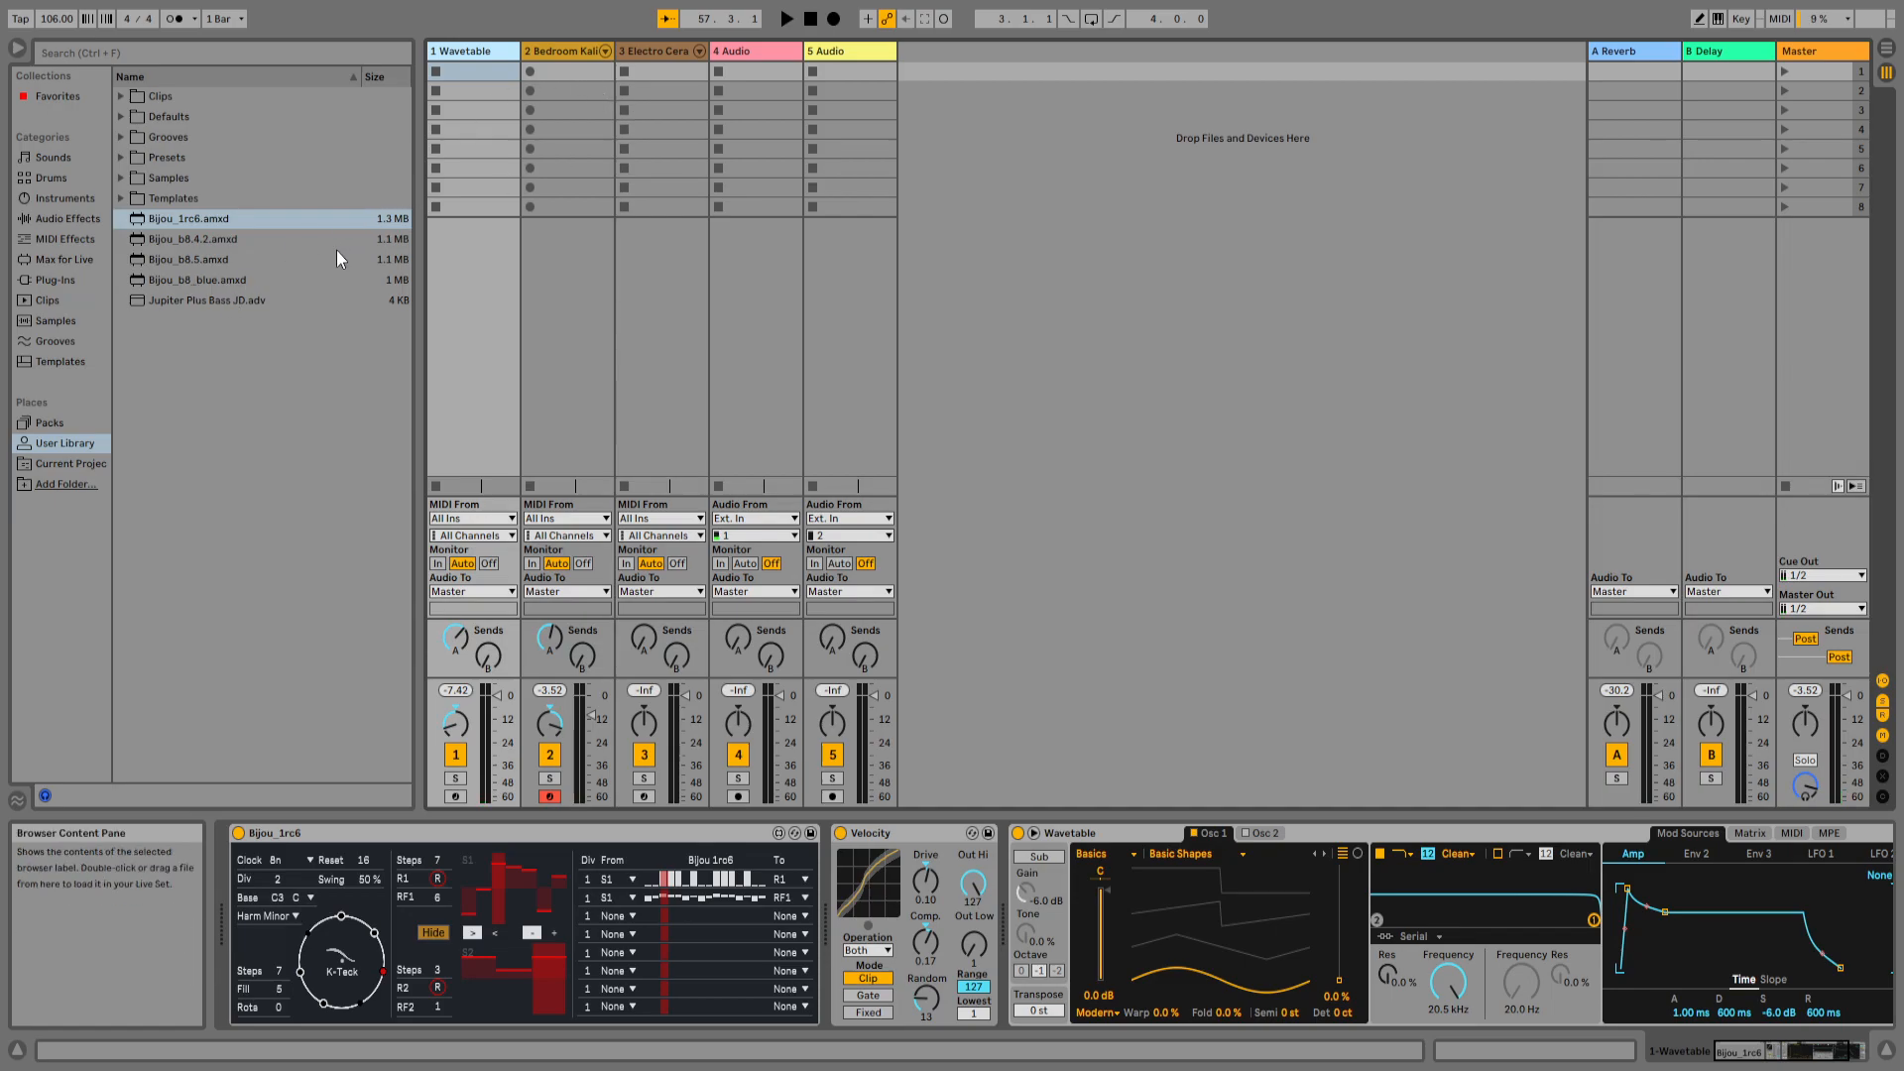
left_click(200, 224)
left_click(665, 52)
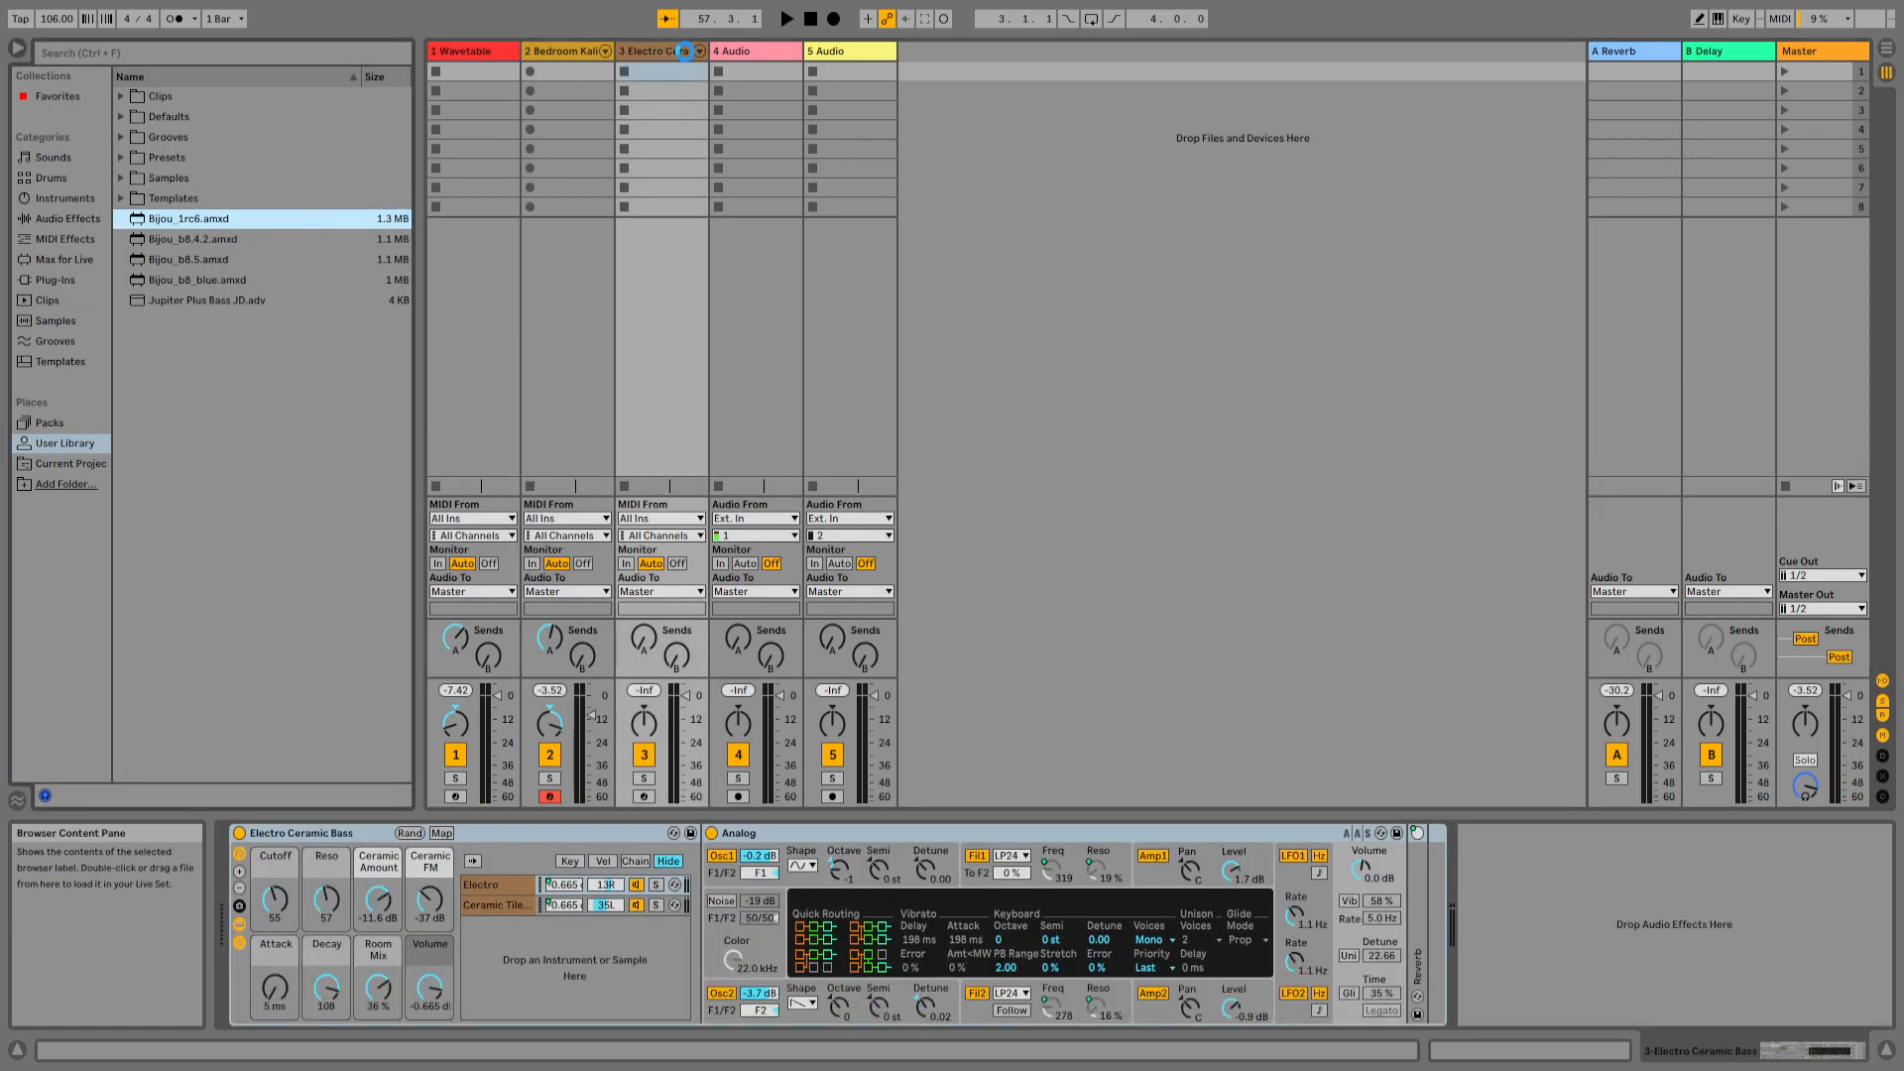
left_click_drag(684, 51, 667, 52)
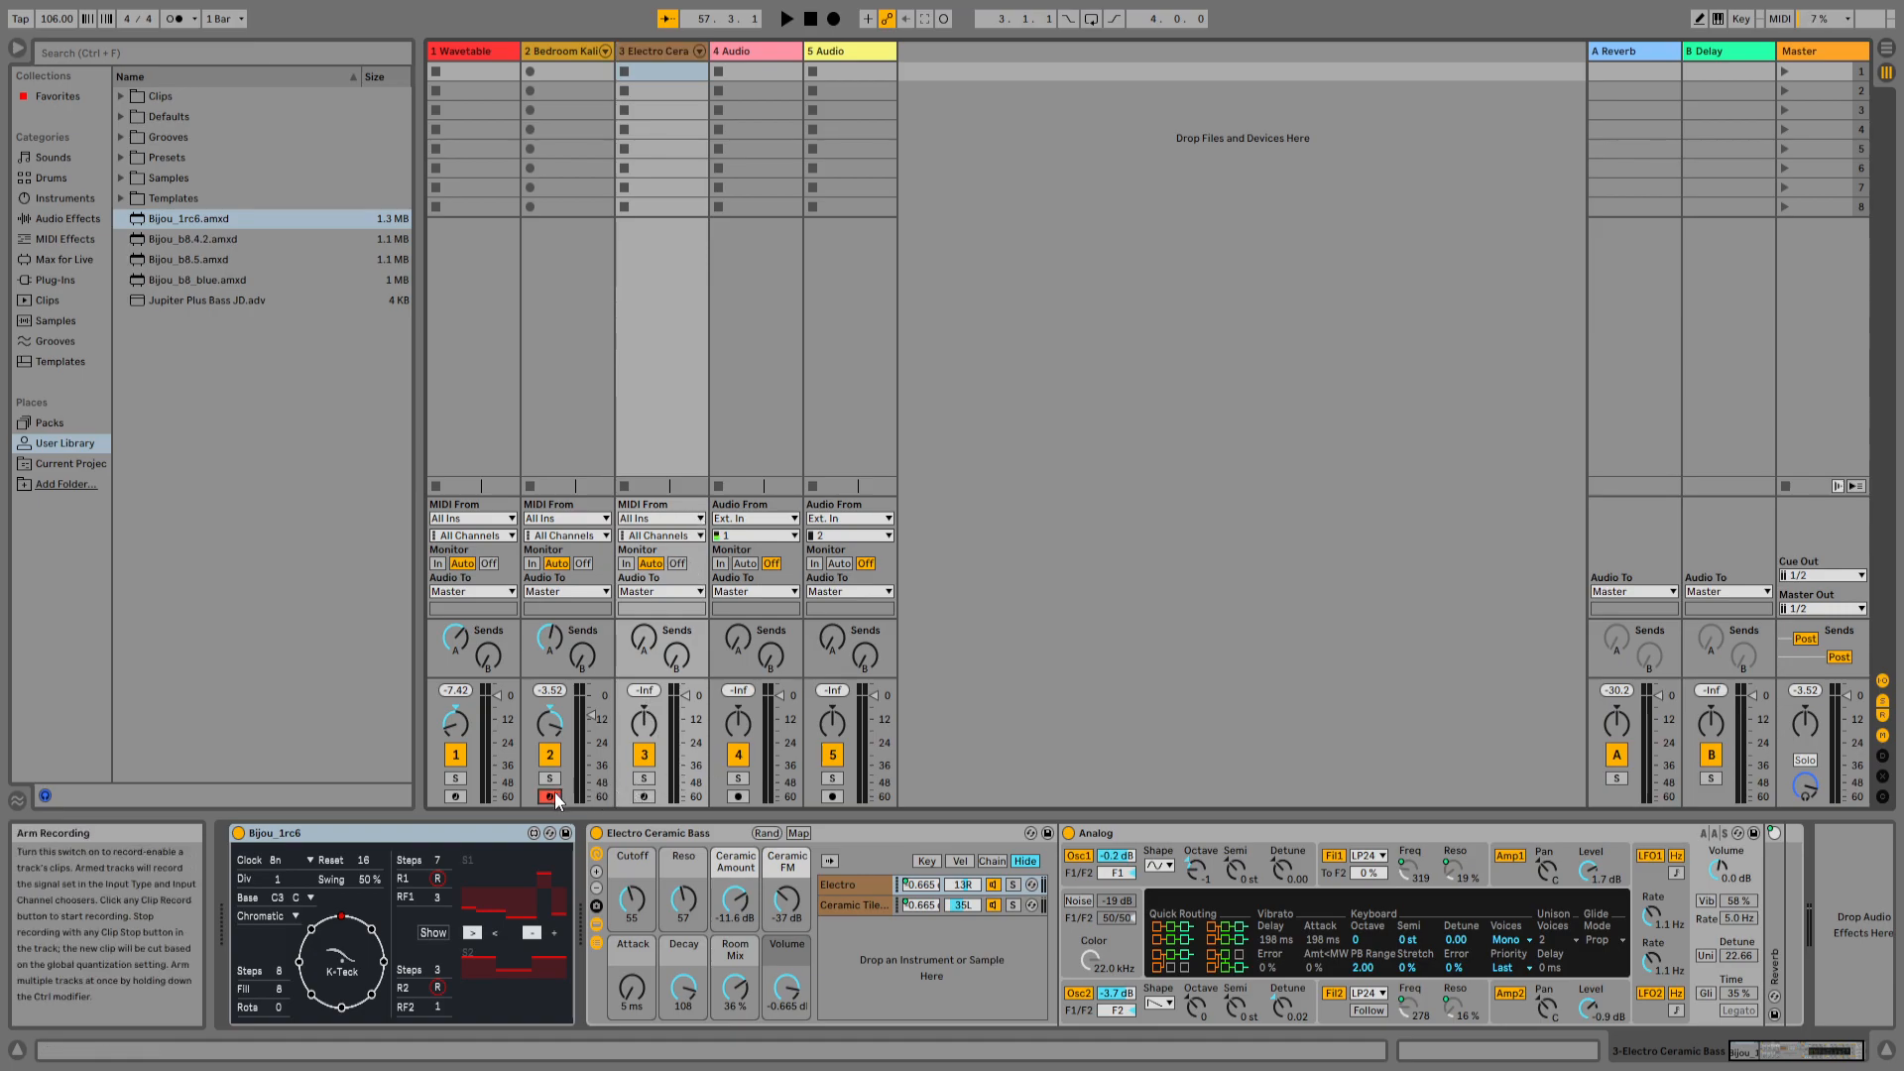
left_click(645, 779)
key("space")
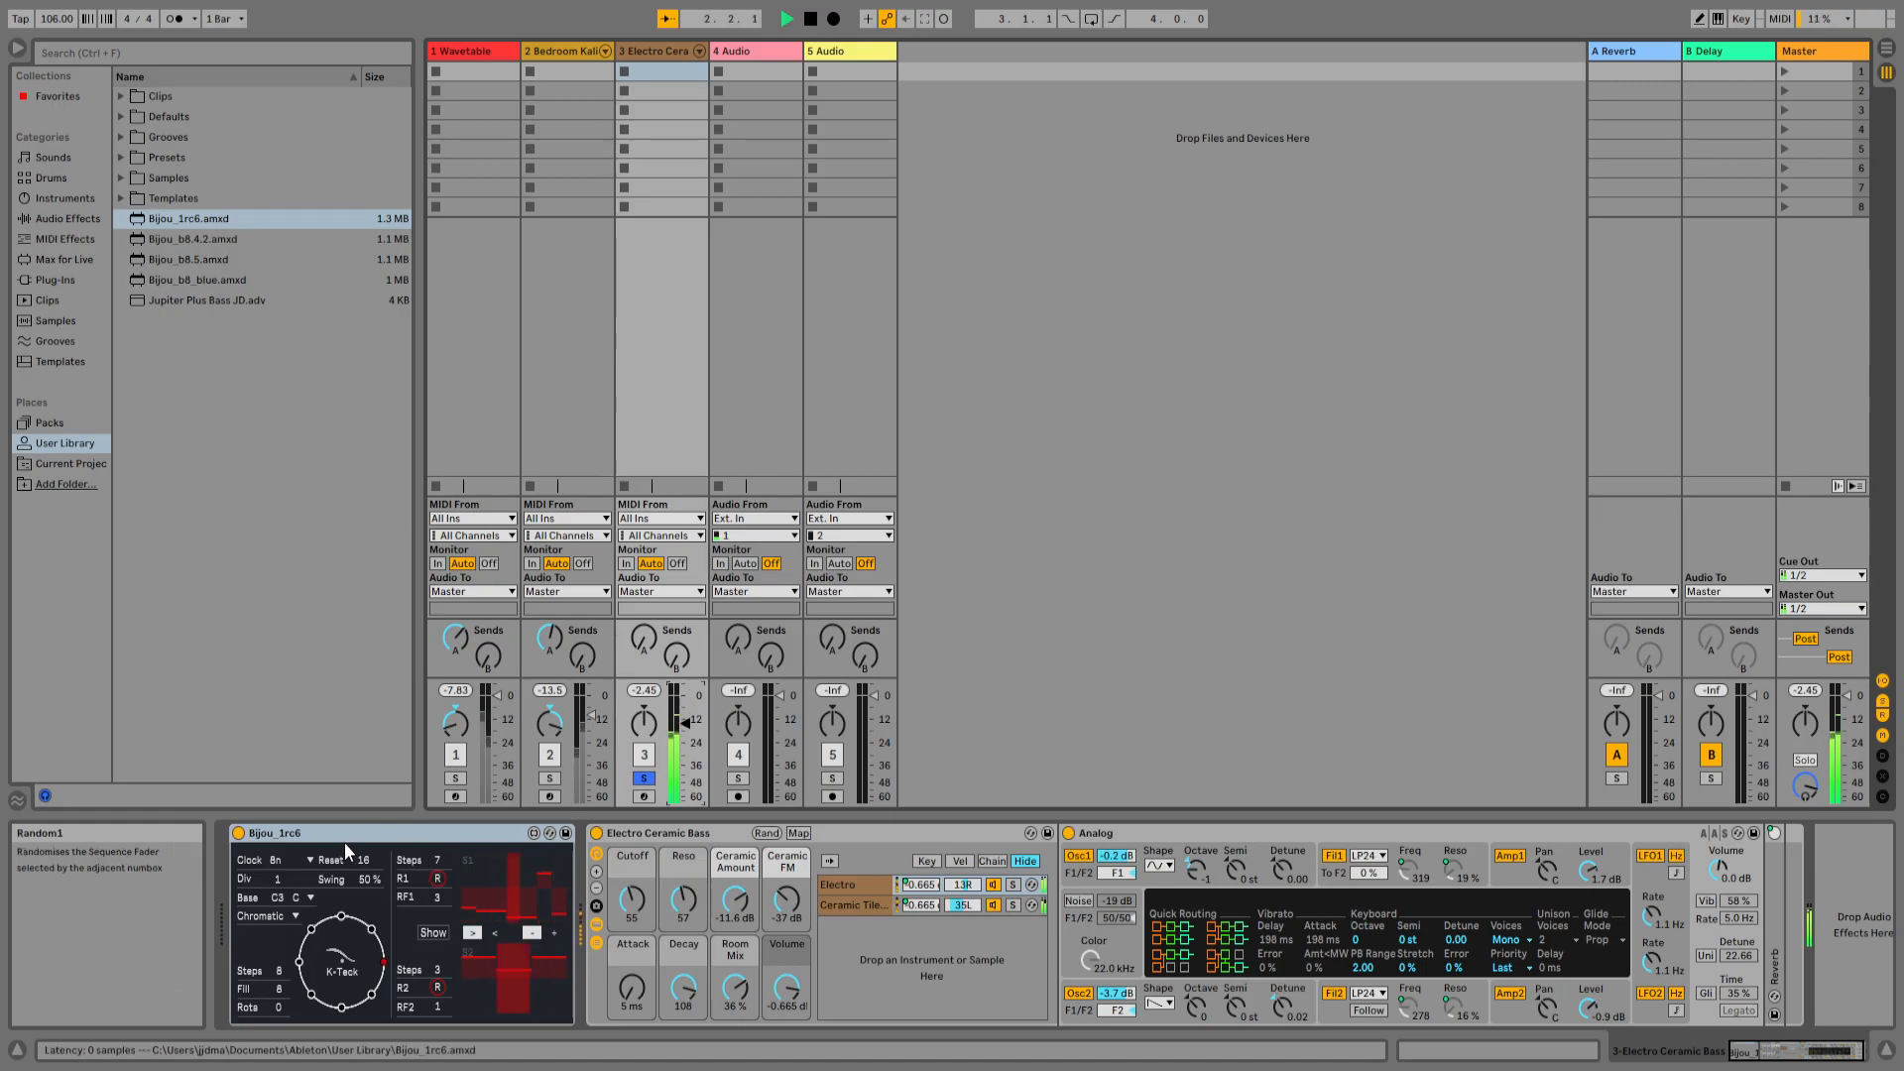
- Set the bass's Bijou to clock 4n, division 2 and the Harm Minor scale
left_click(302, 859)
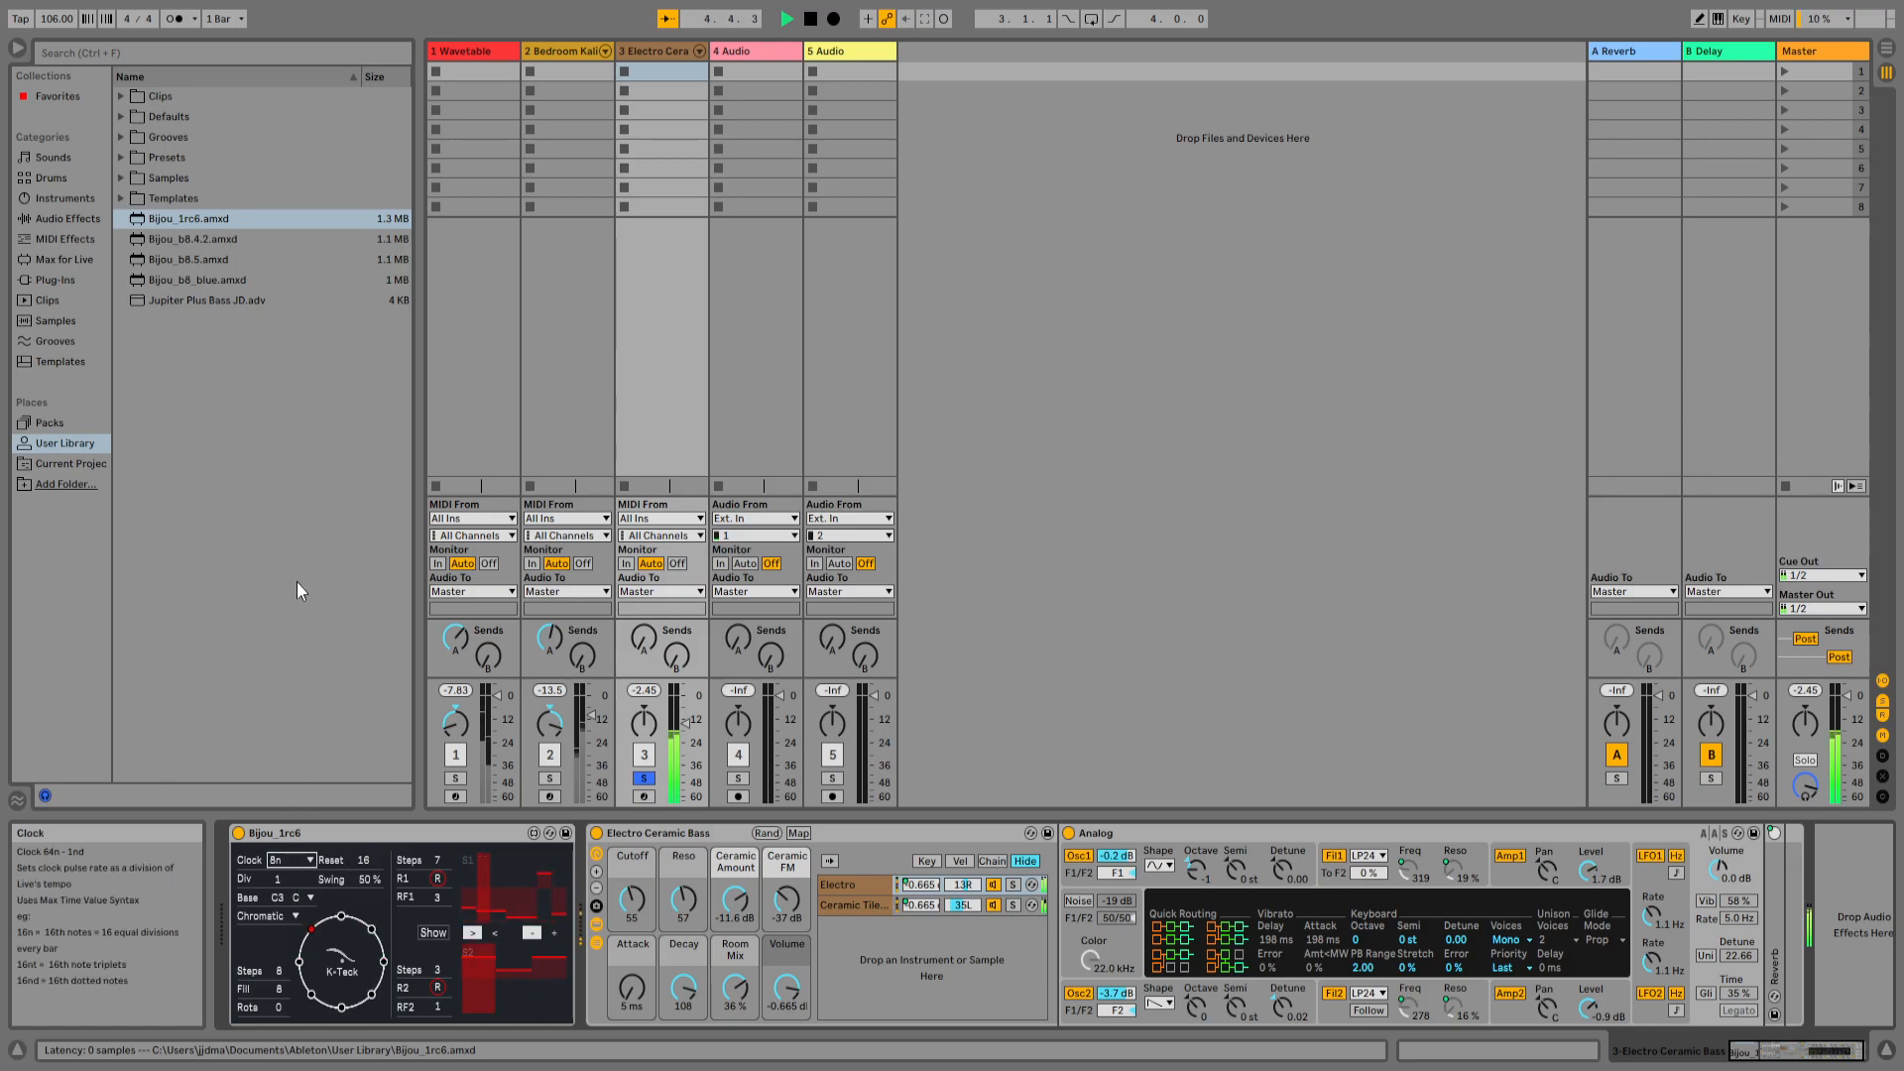
left_click(294, 714)
left_click(281, 881)
left_click_drag(282, 880, 282, 873)
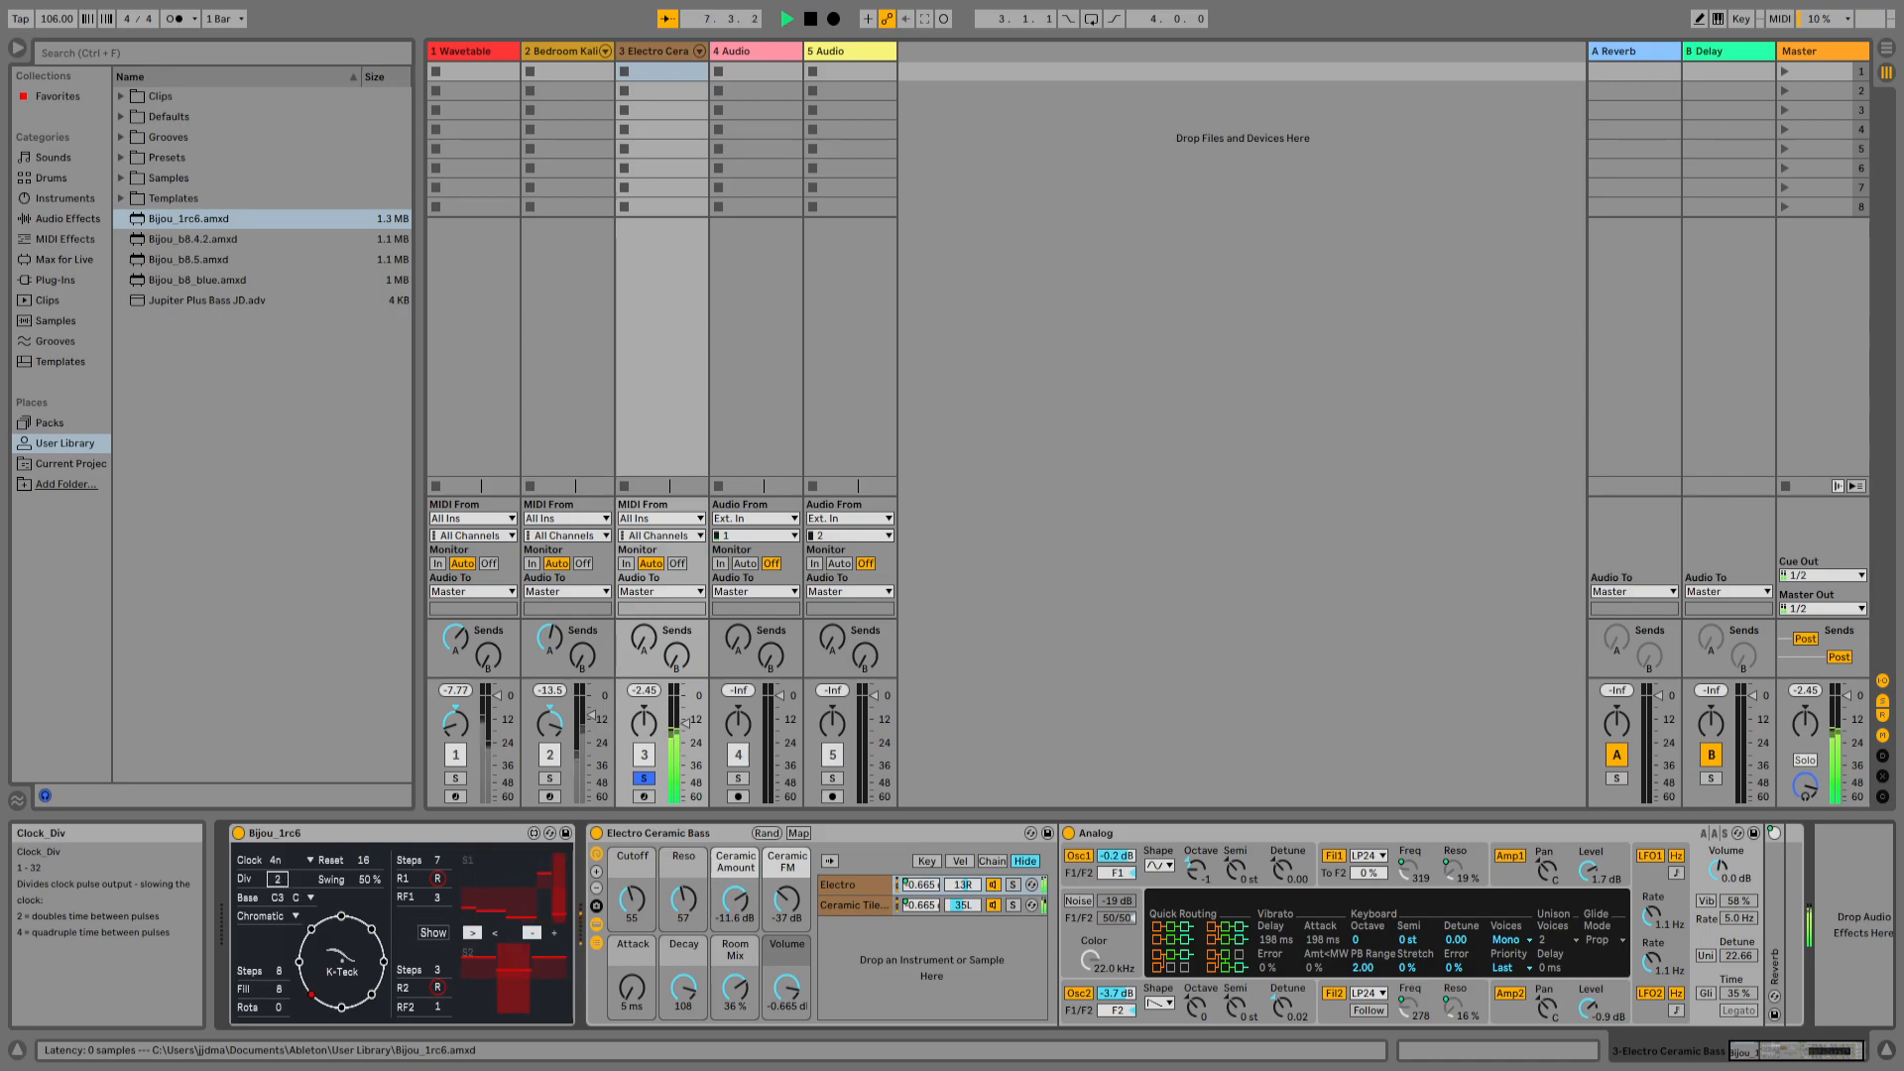
left_click(286, 918)
left_click(284, 616)
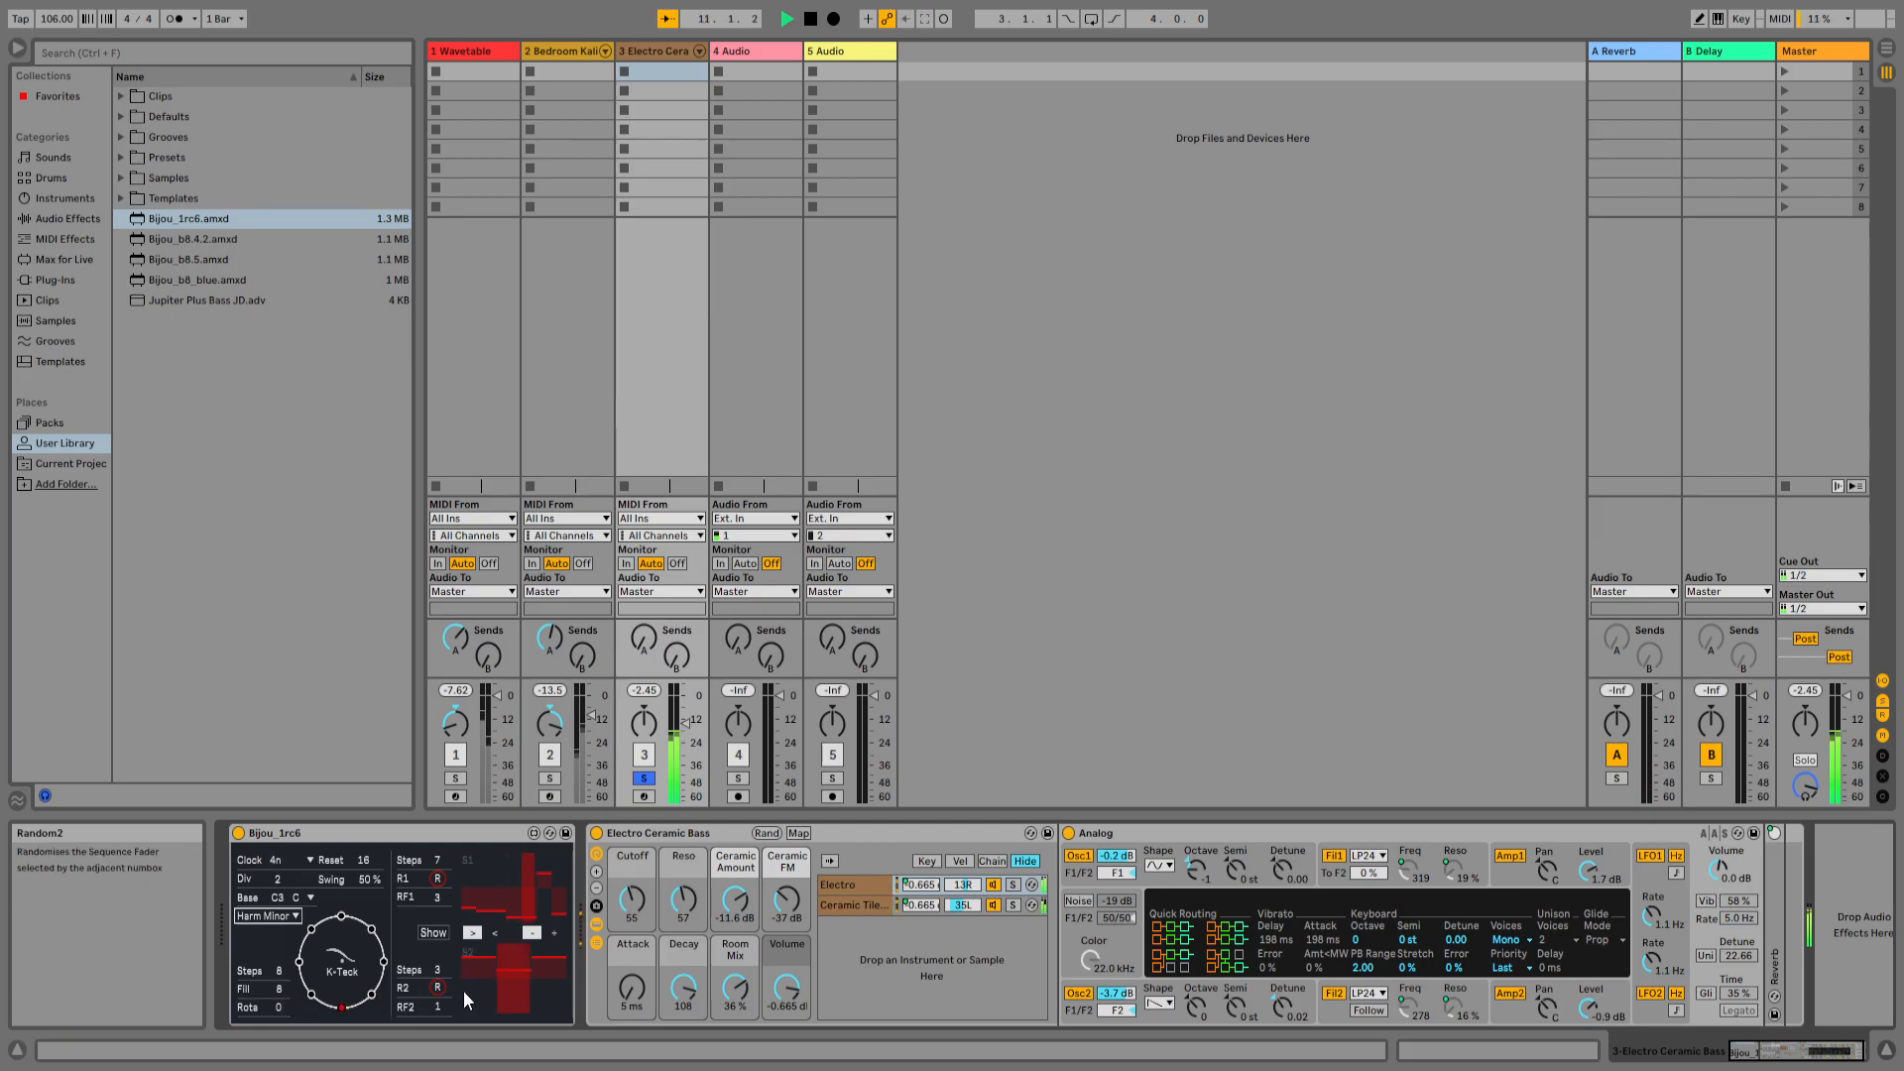
- Show the modulation matrix of the bass's Bijou and route S1+2 to R1 in its first row
left_click(435, 932)
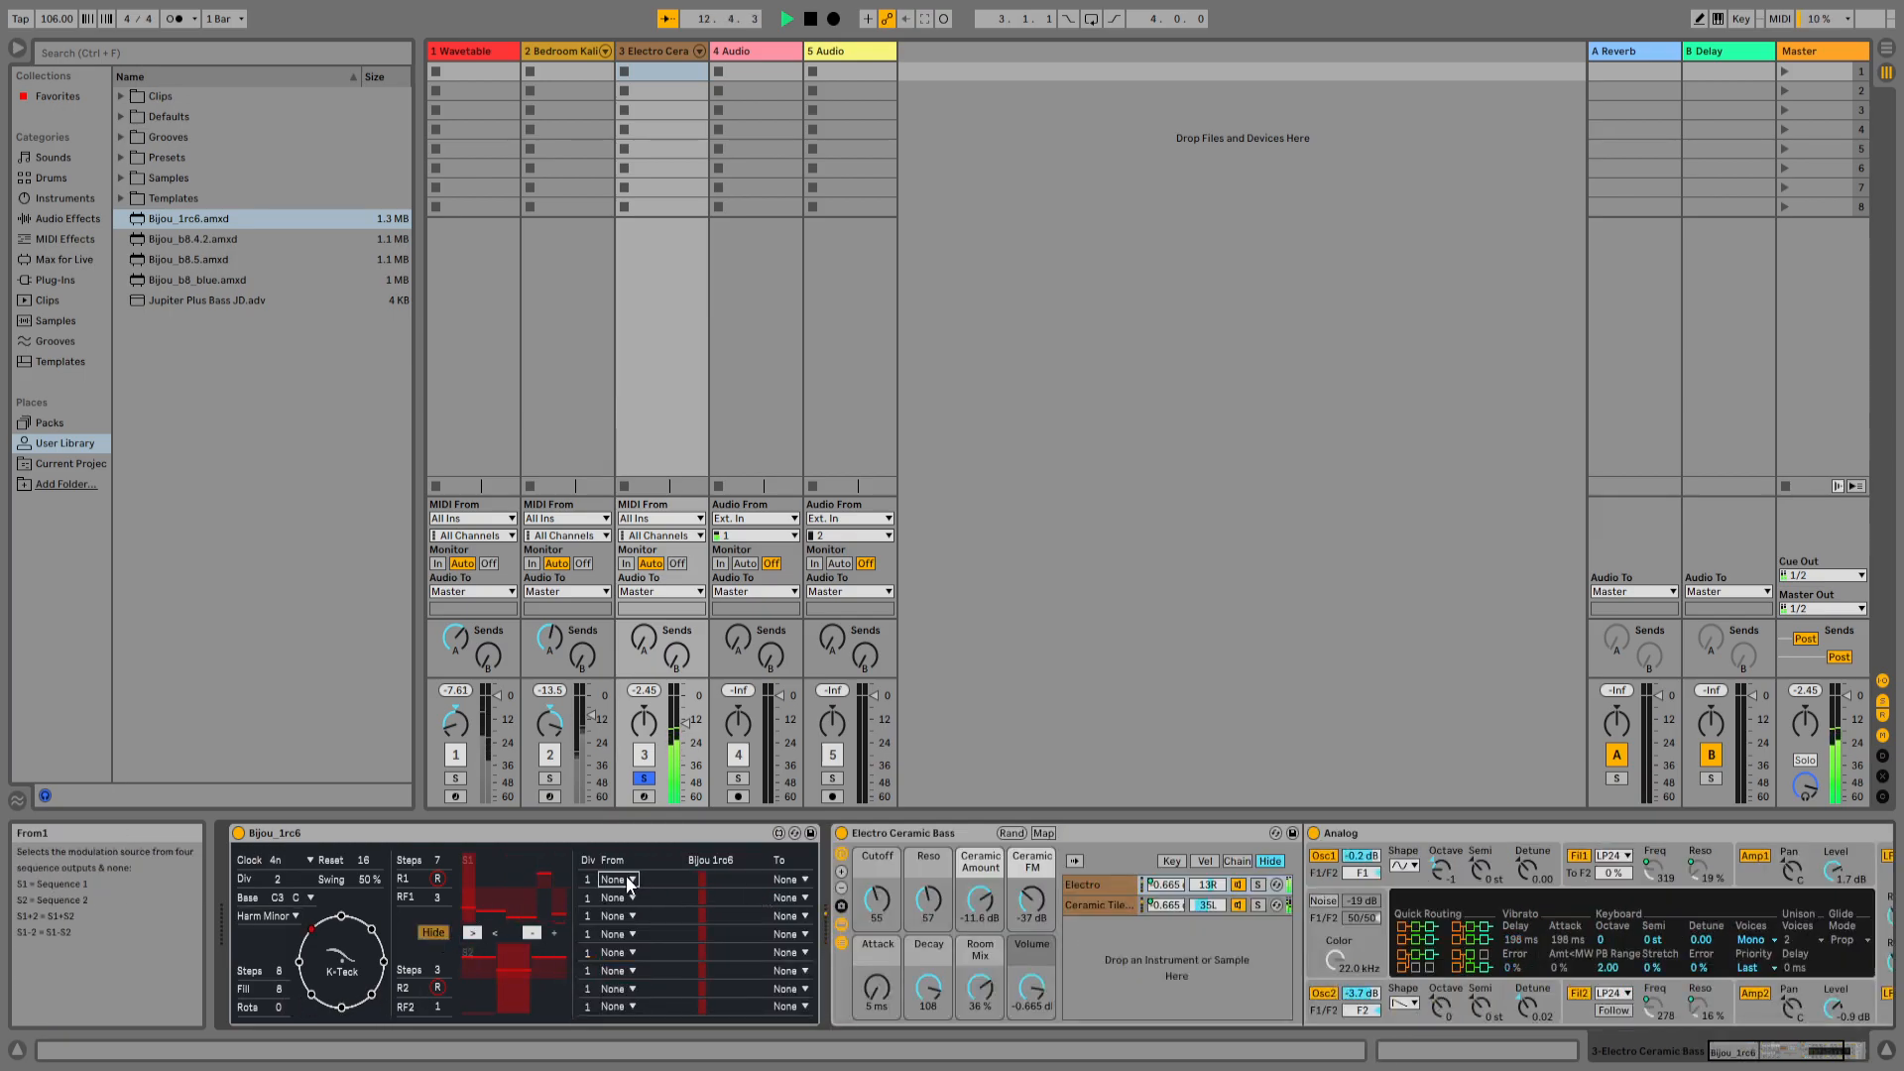
left_click(623, 956)
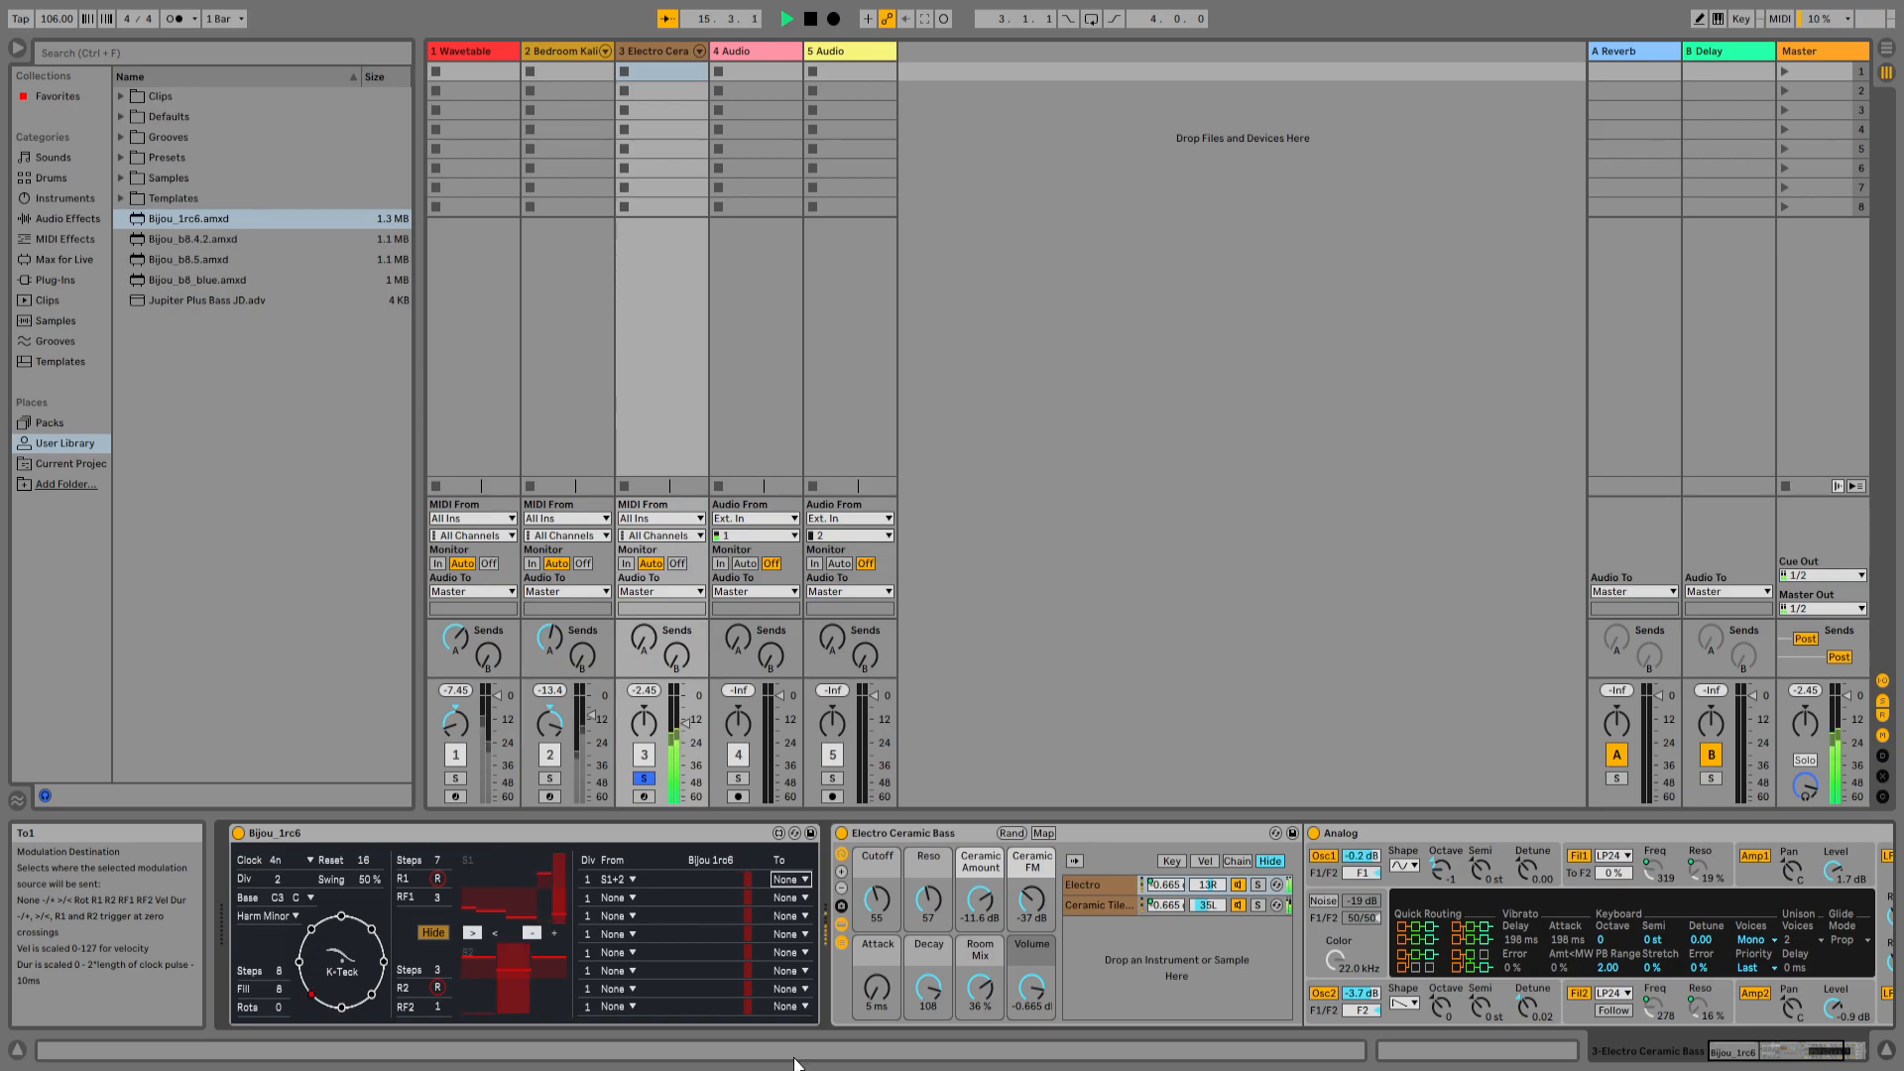
left_click(788, 952)
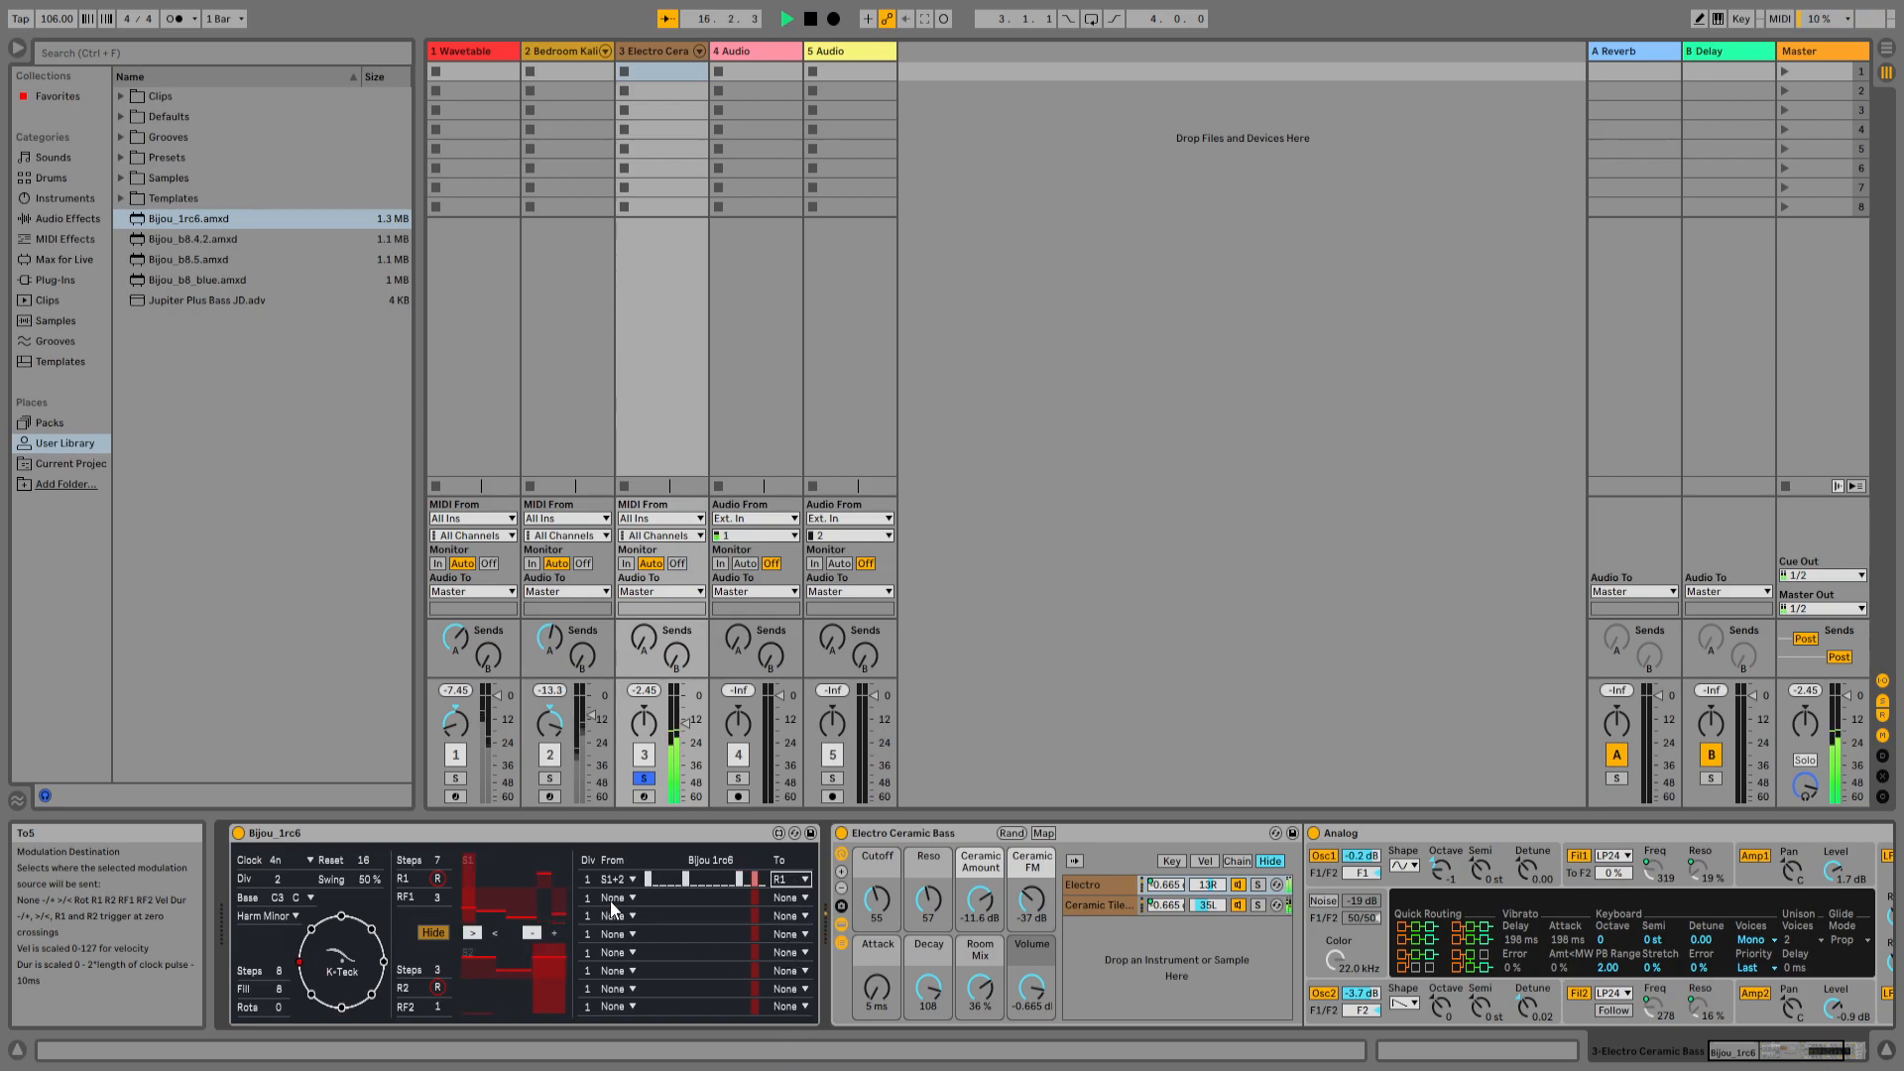
- Route S1-2 to R2 in the second row of the bass's Bijou modulation matrix
left_click(625, 901)
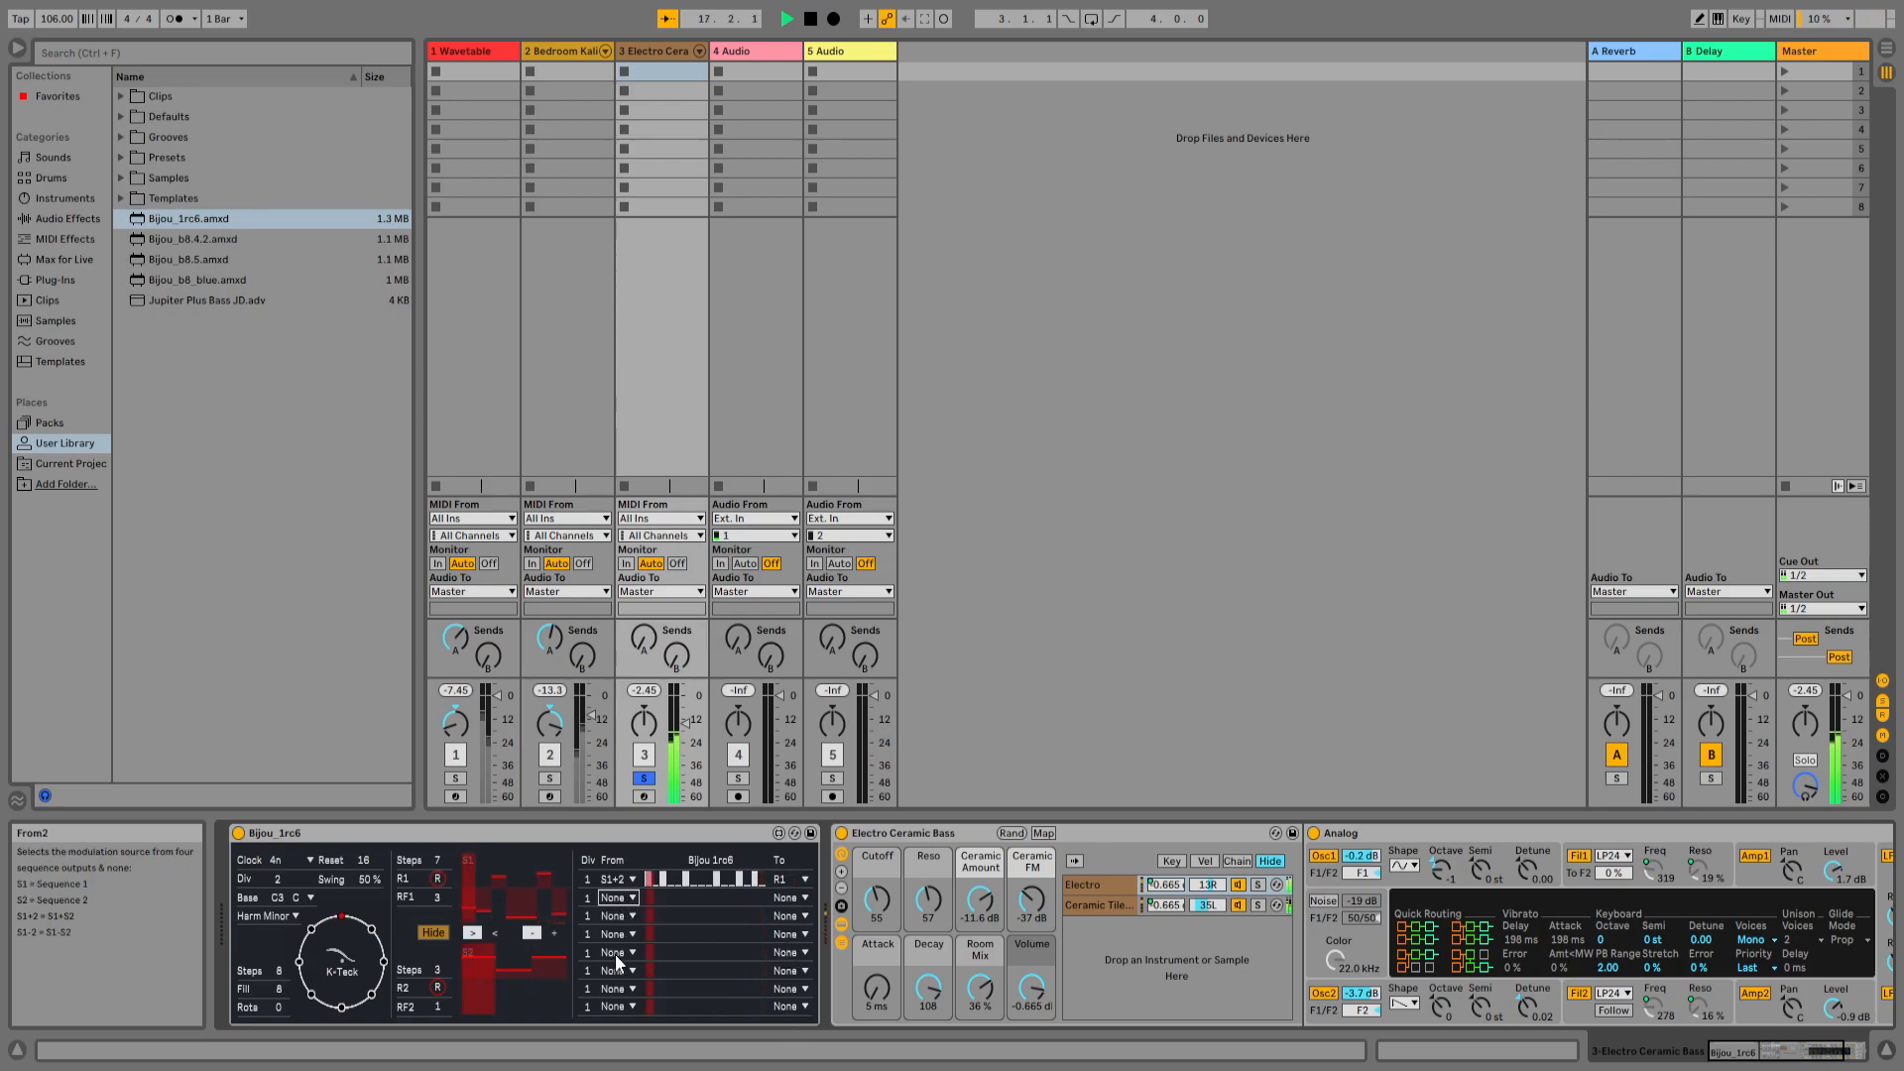
left_click(622, 993)
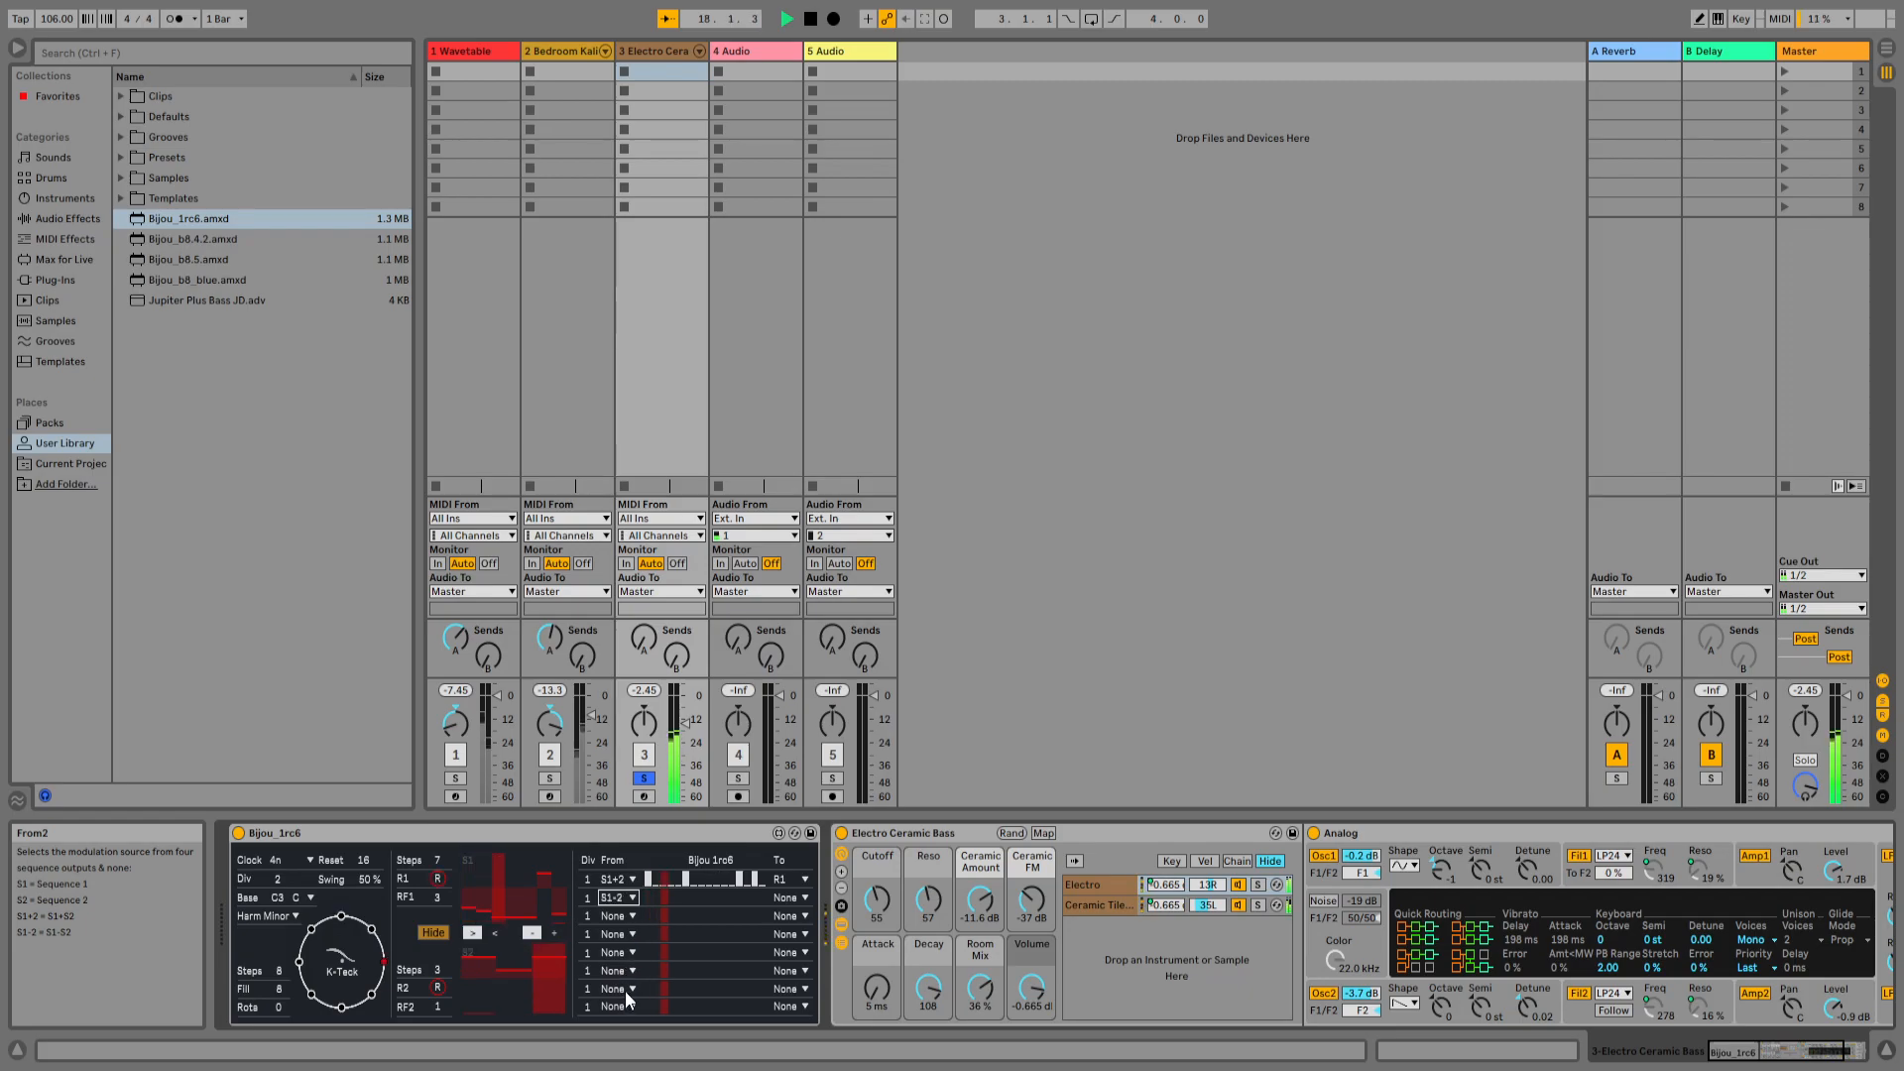
left_click(796, 900)
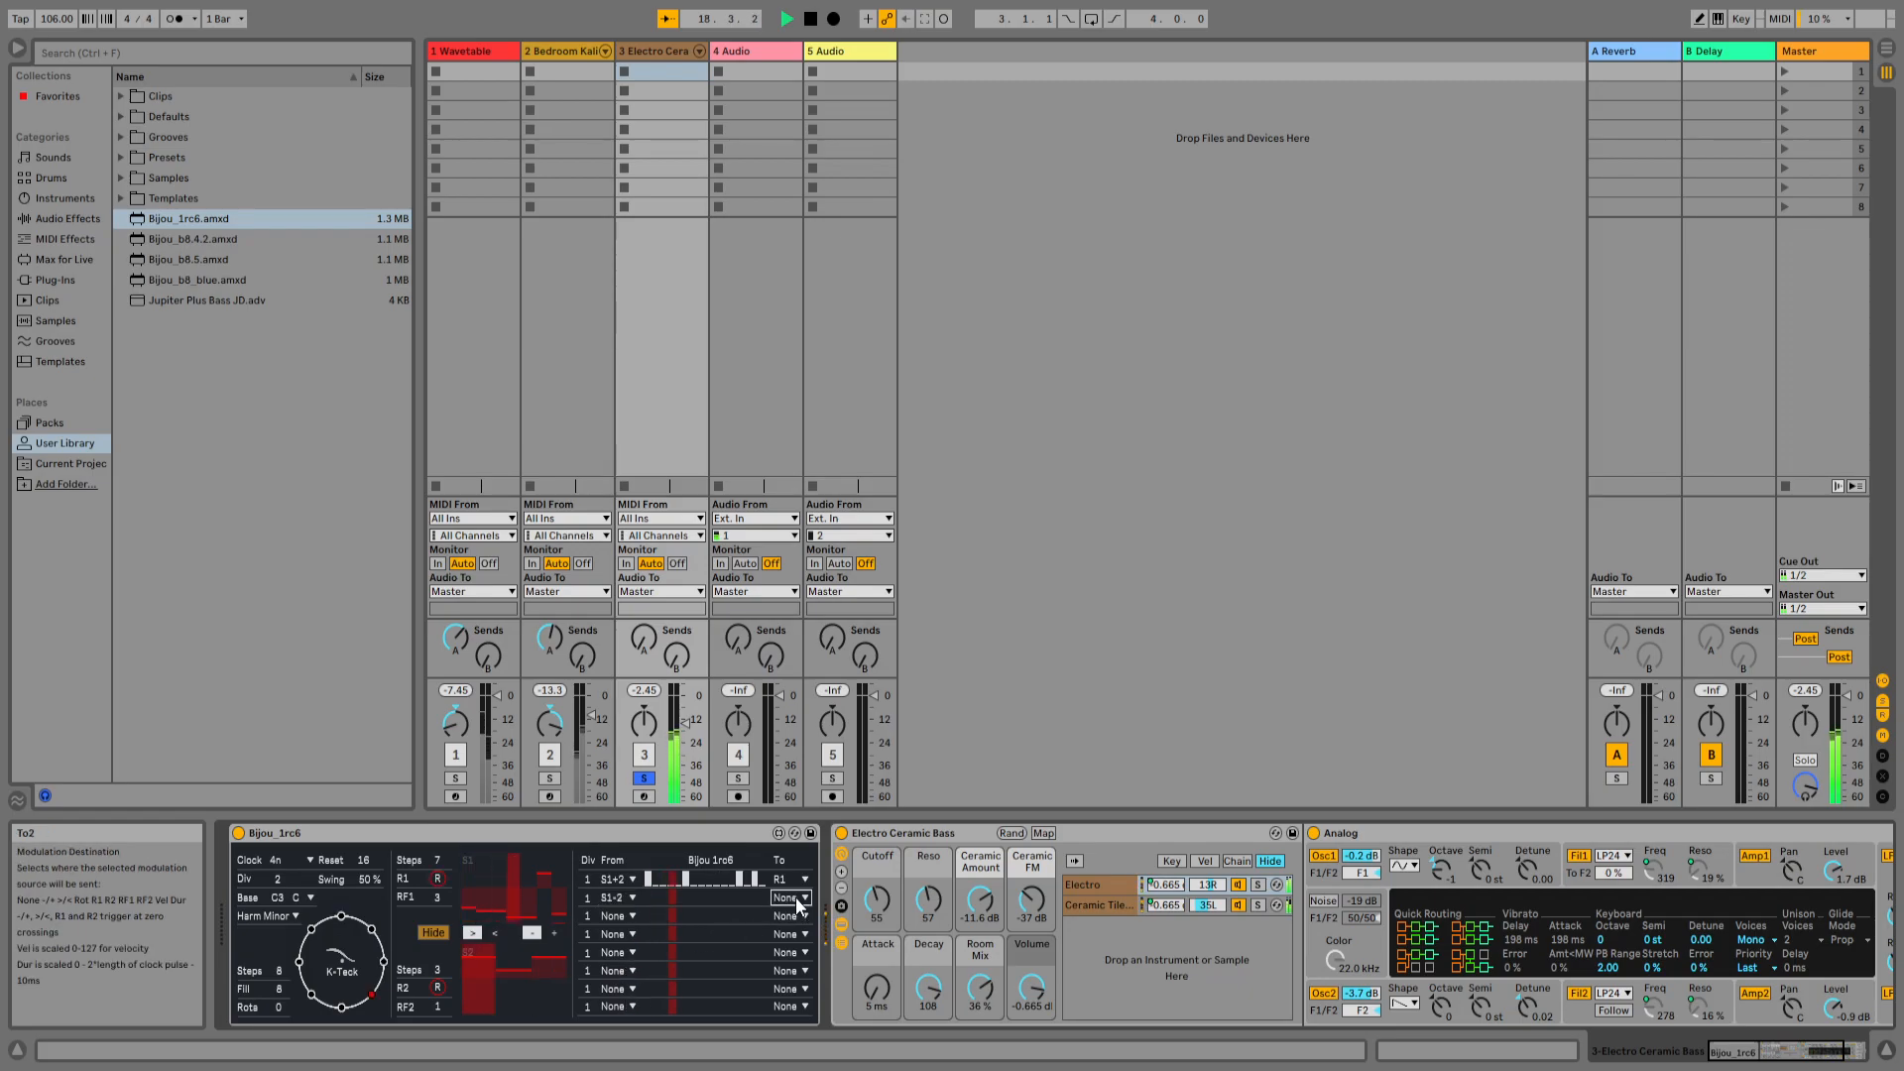
left_click(800, 1005)
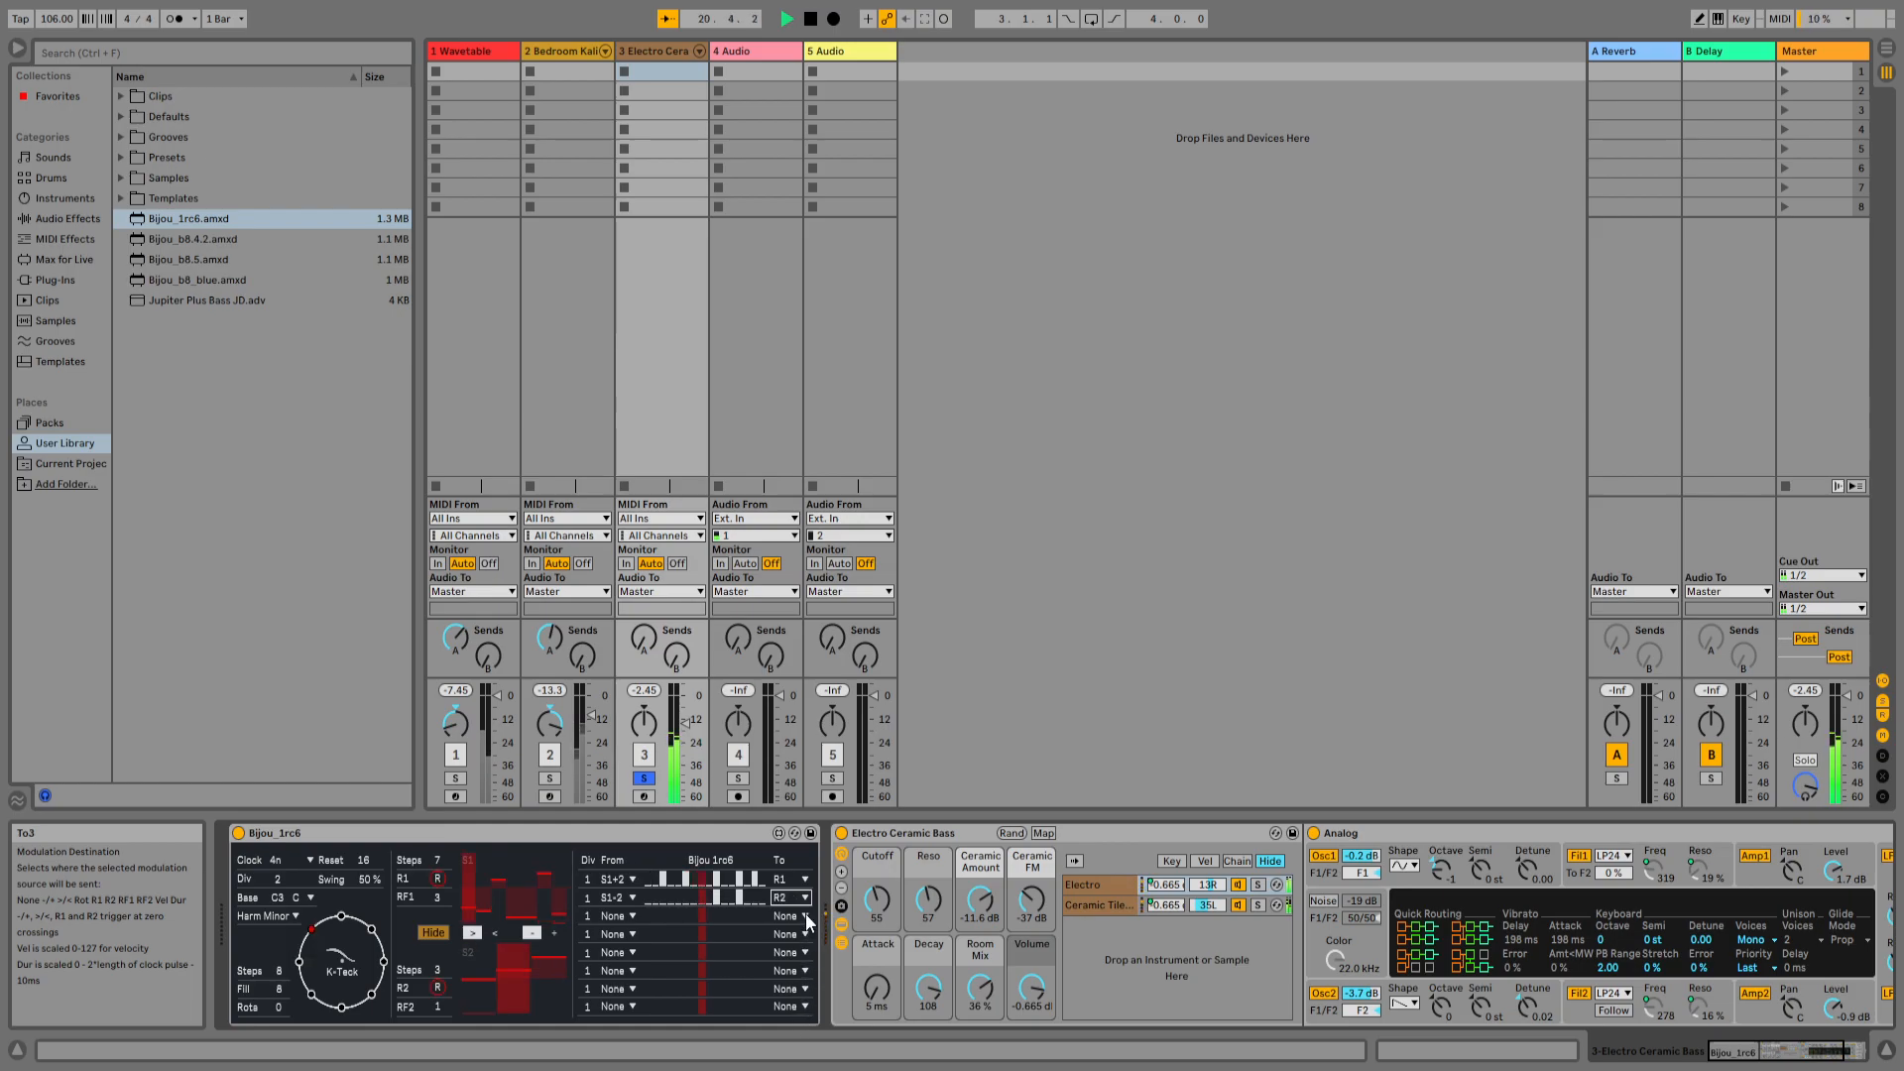
left_click(633, 915)
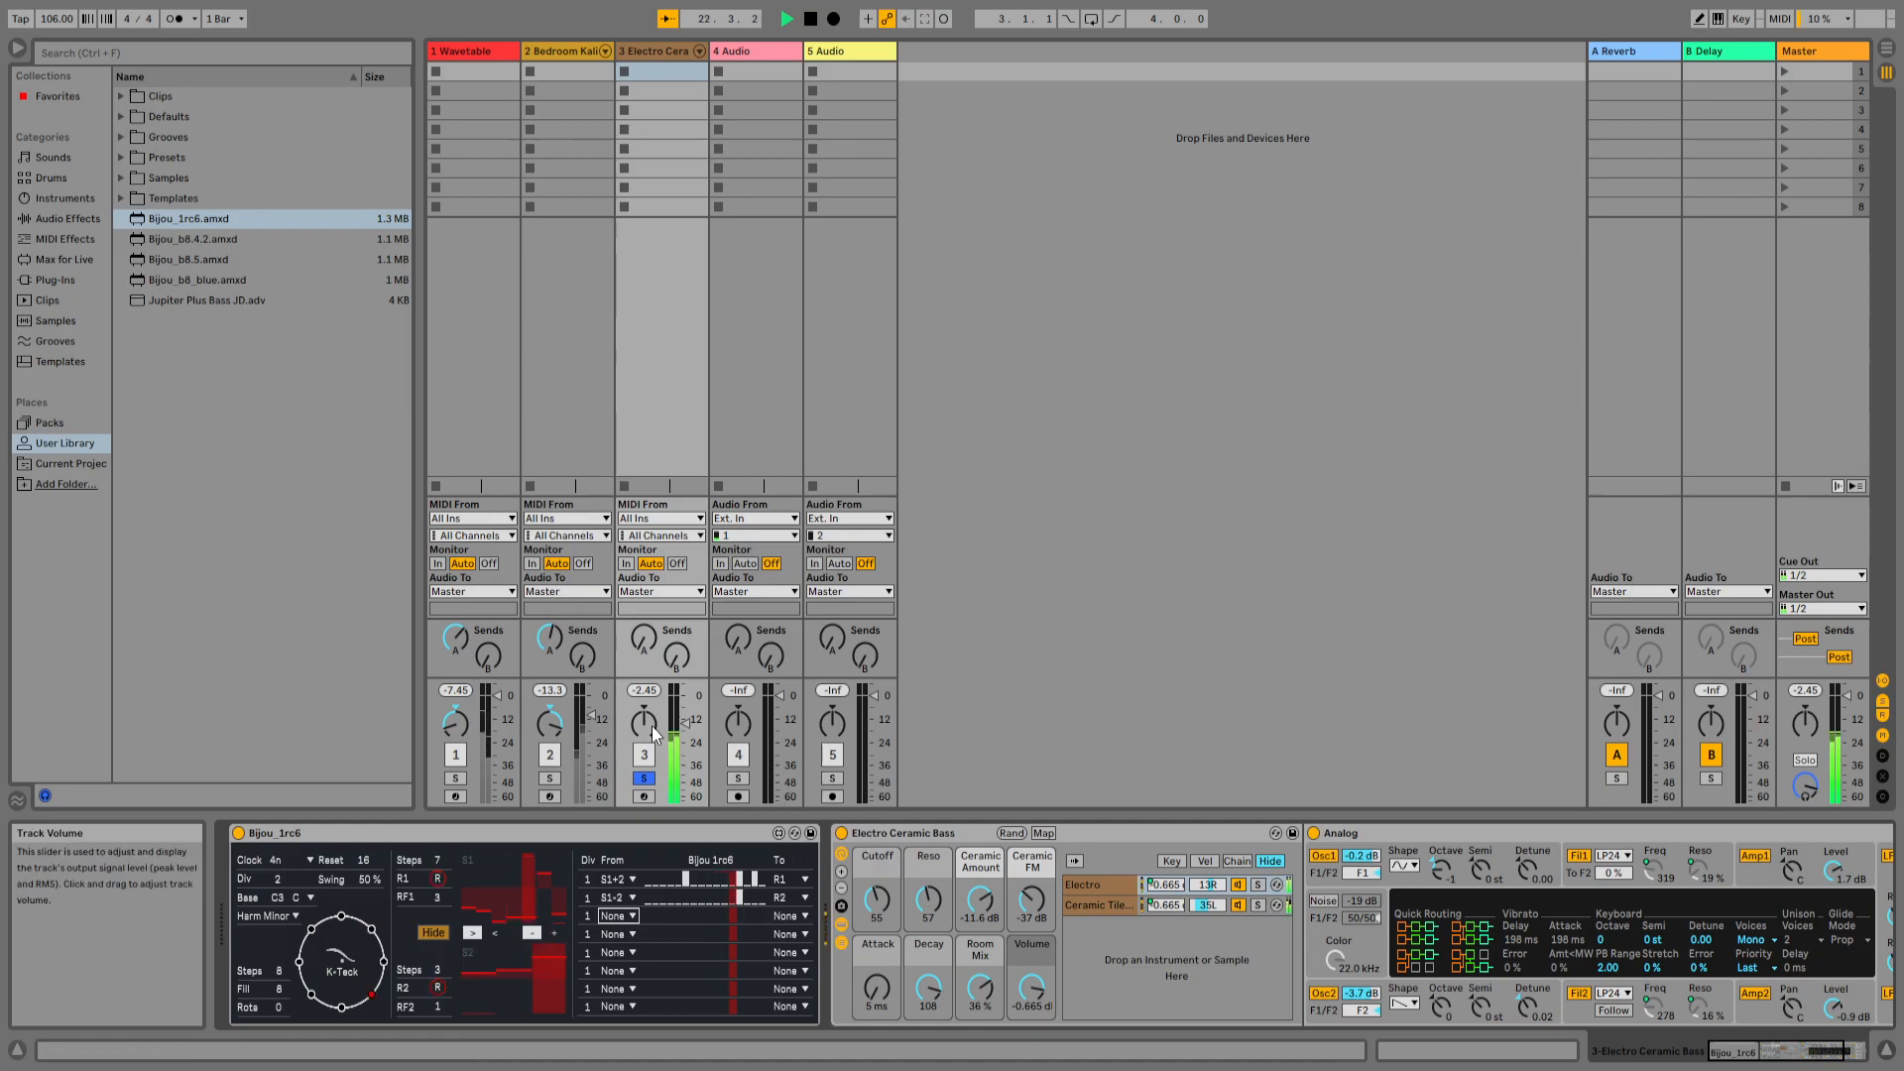
- Listen to the bass together with the other tracks and solo it again
left_click(644, 778)
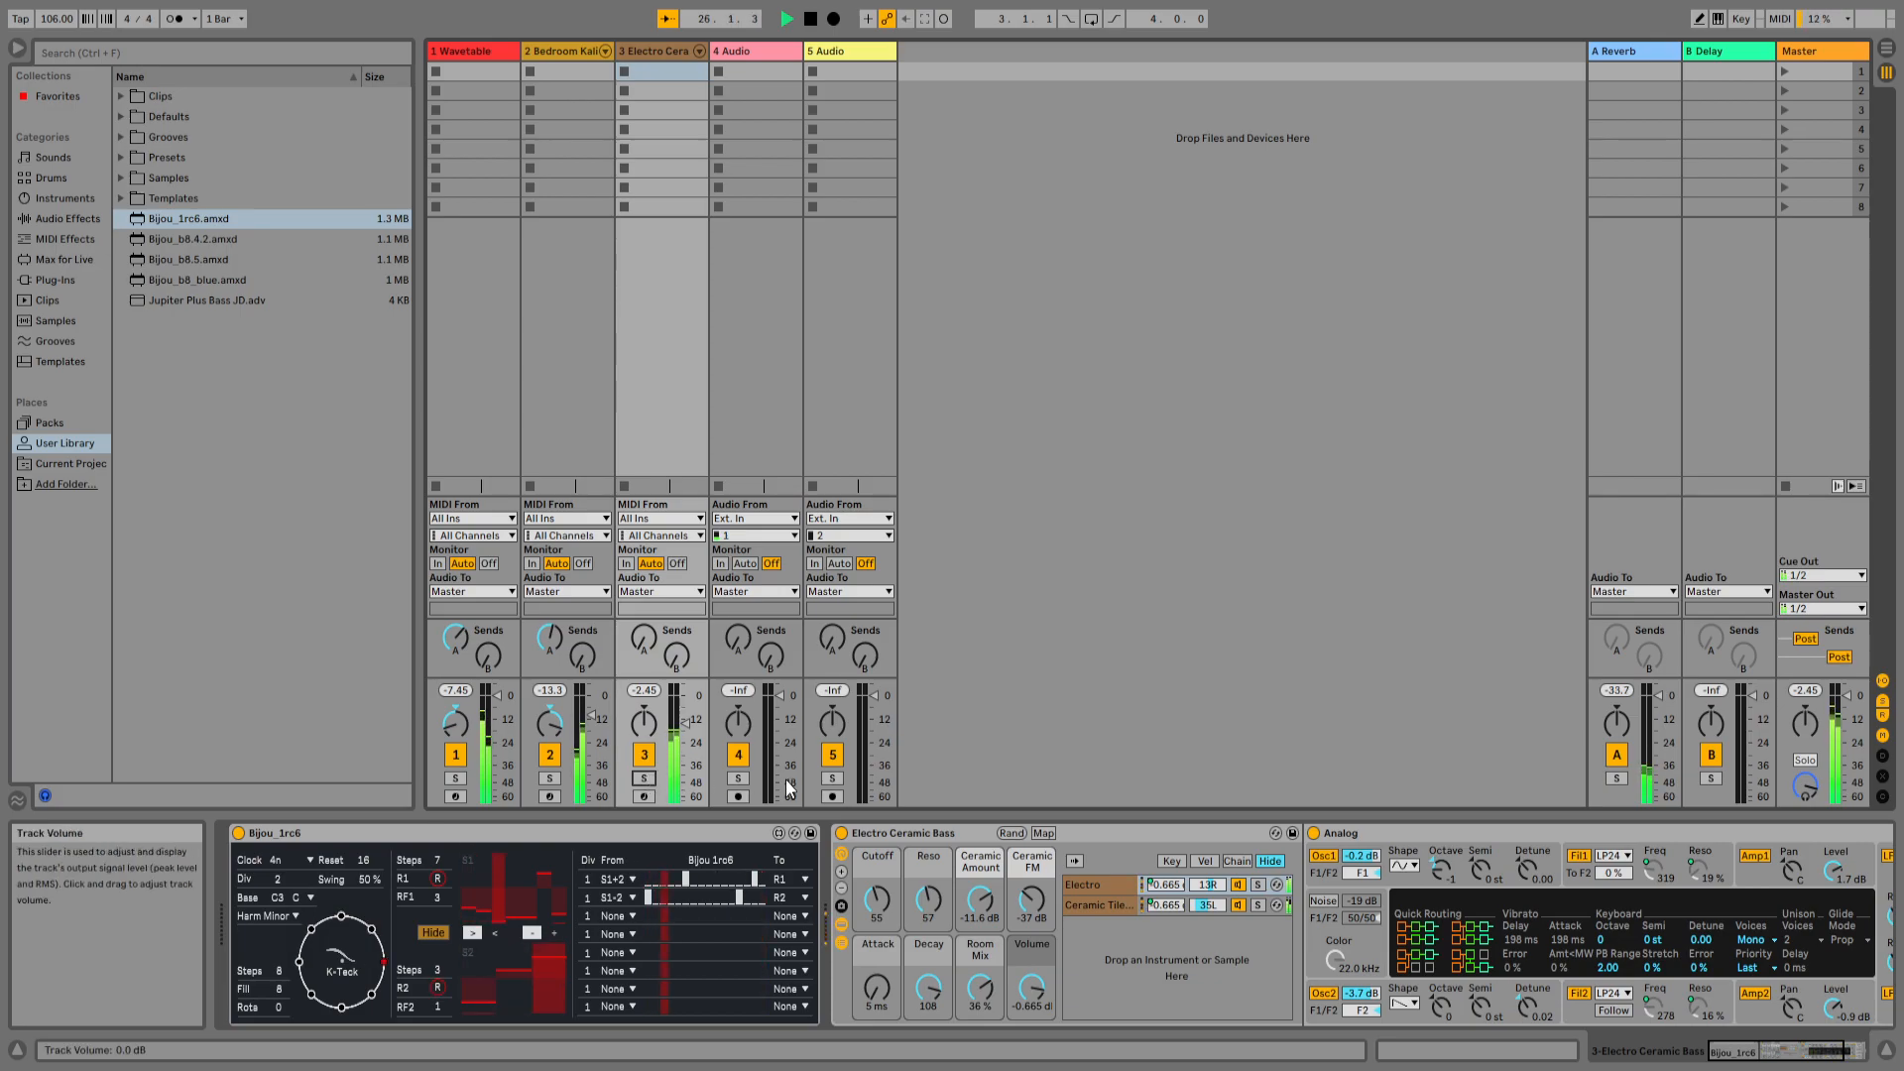
left_click(645, 777)
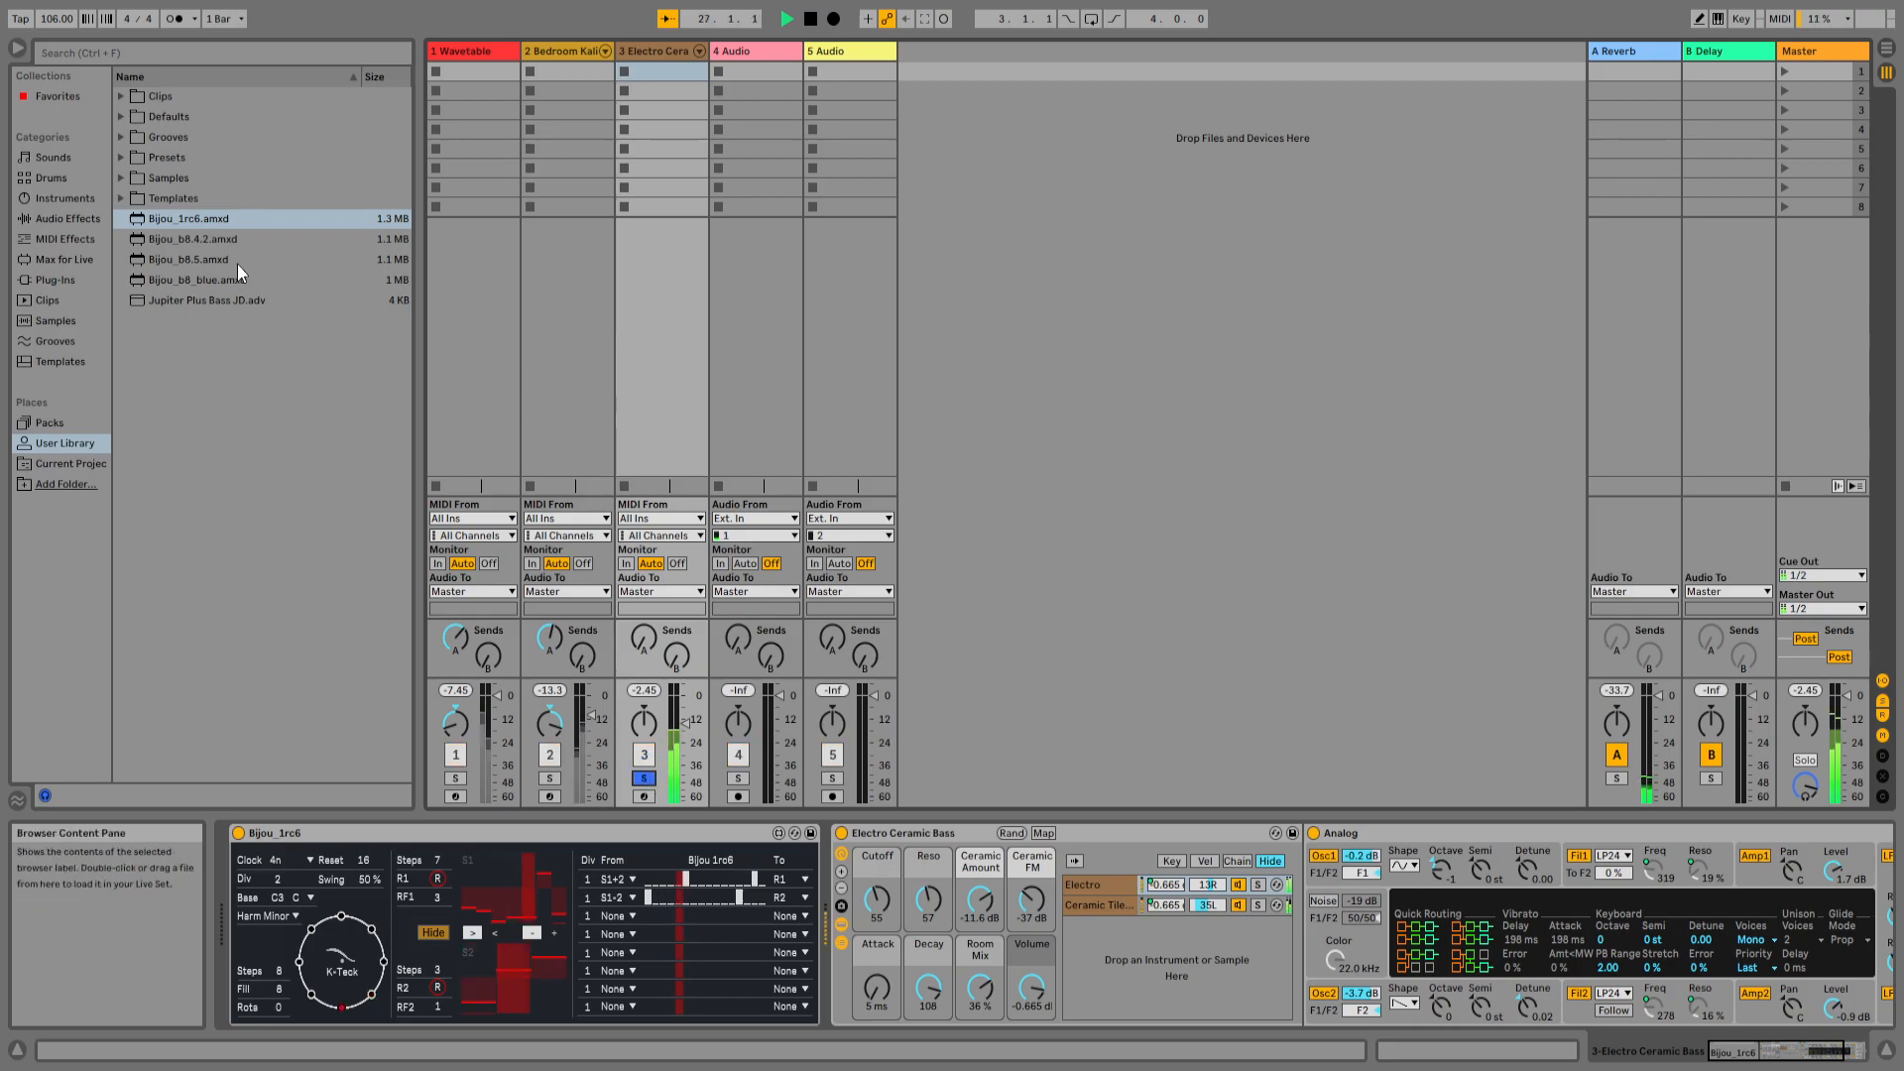
- Add a Velocity effect after the bass's Bijou with Drive 0.16, Comp. 0.27 and Random 17
left_click(76, 237)
left_click(131, 421)
left_click_drag(826, 902, 827, 904)
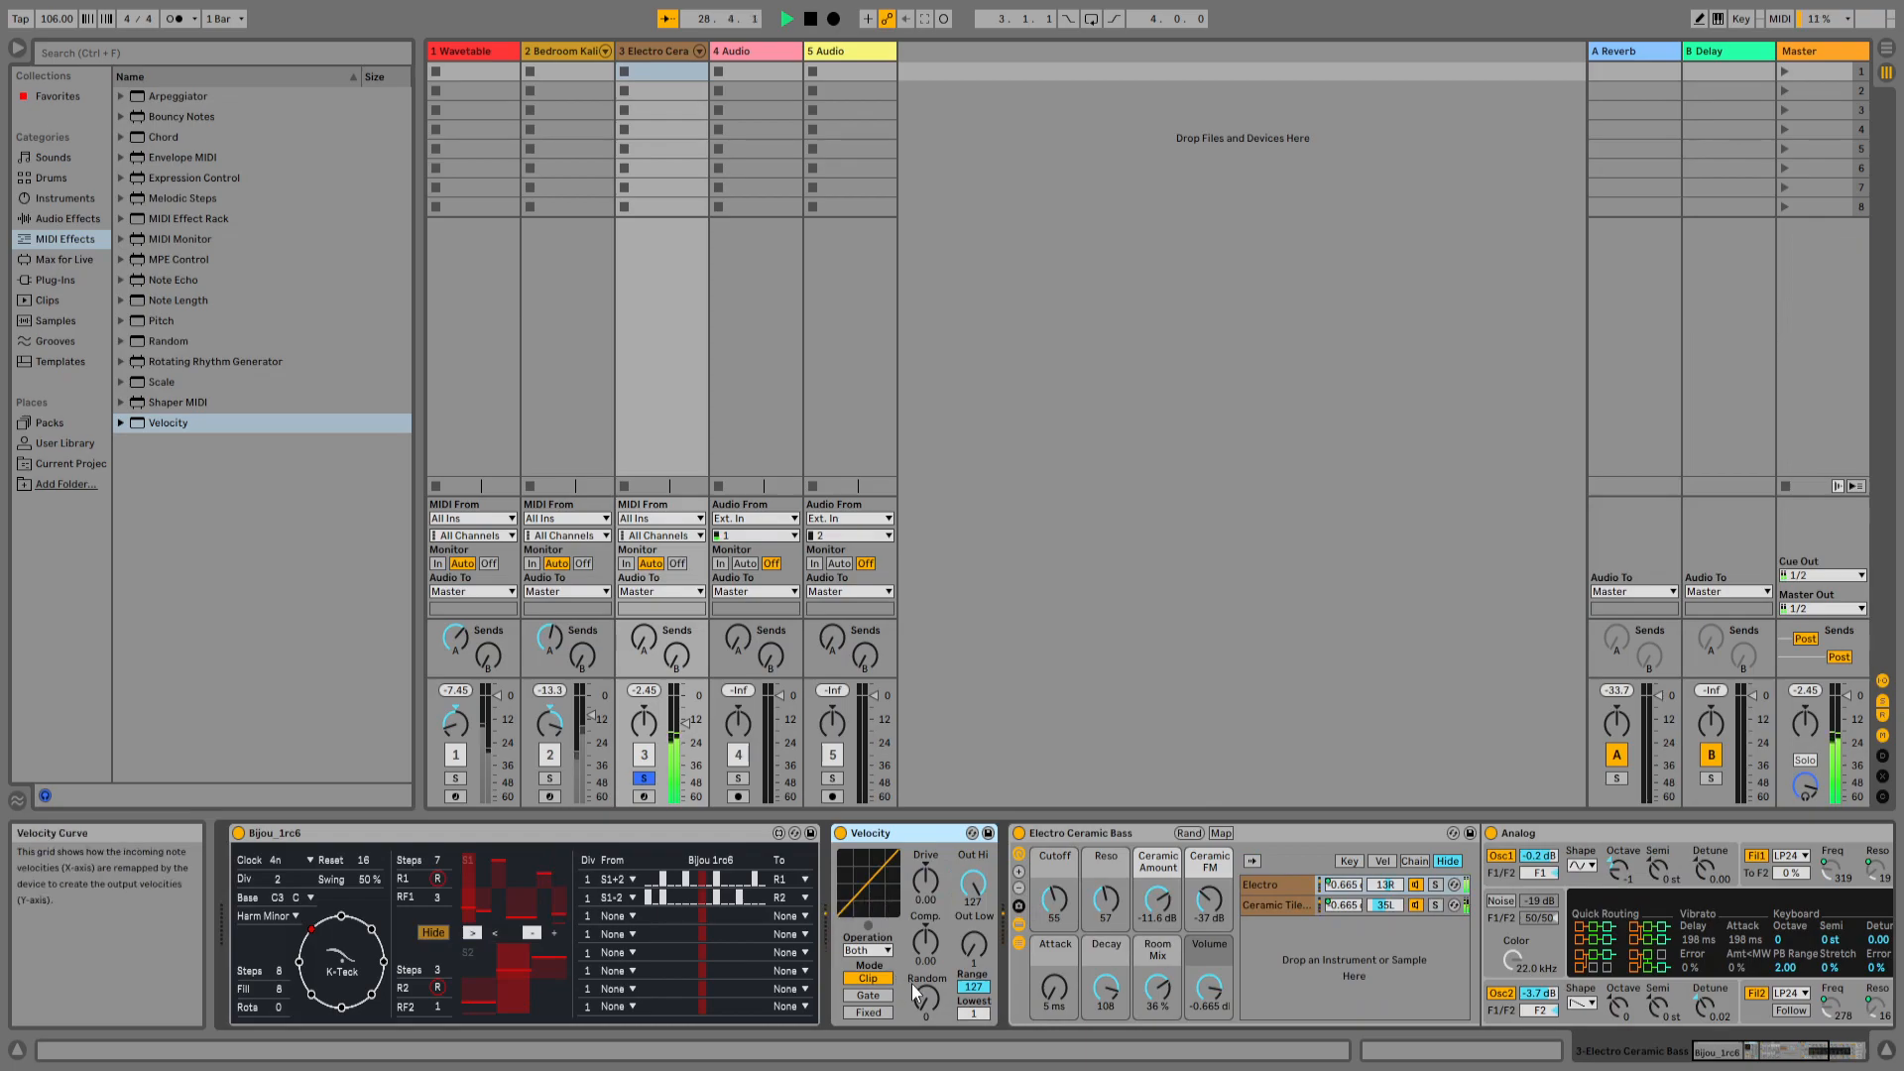
left_click_drag(924, 946, 920, 886)
left_click_drag(928, 992, 929, 997)
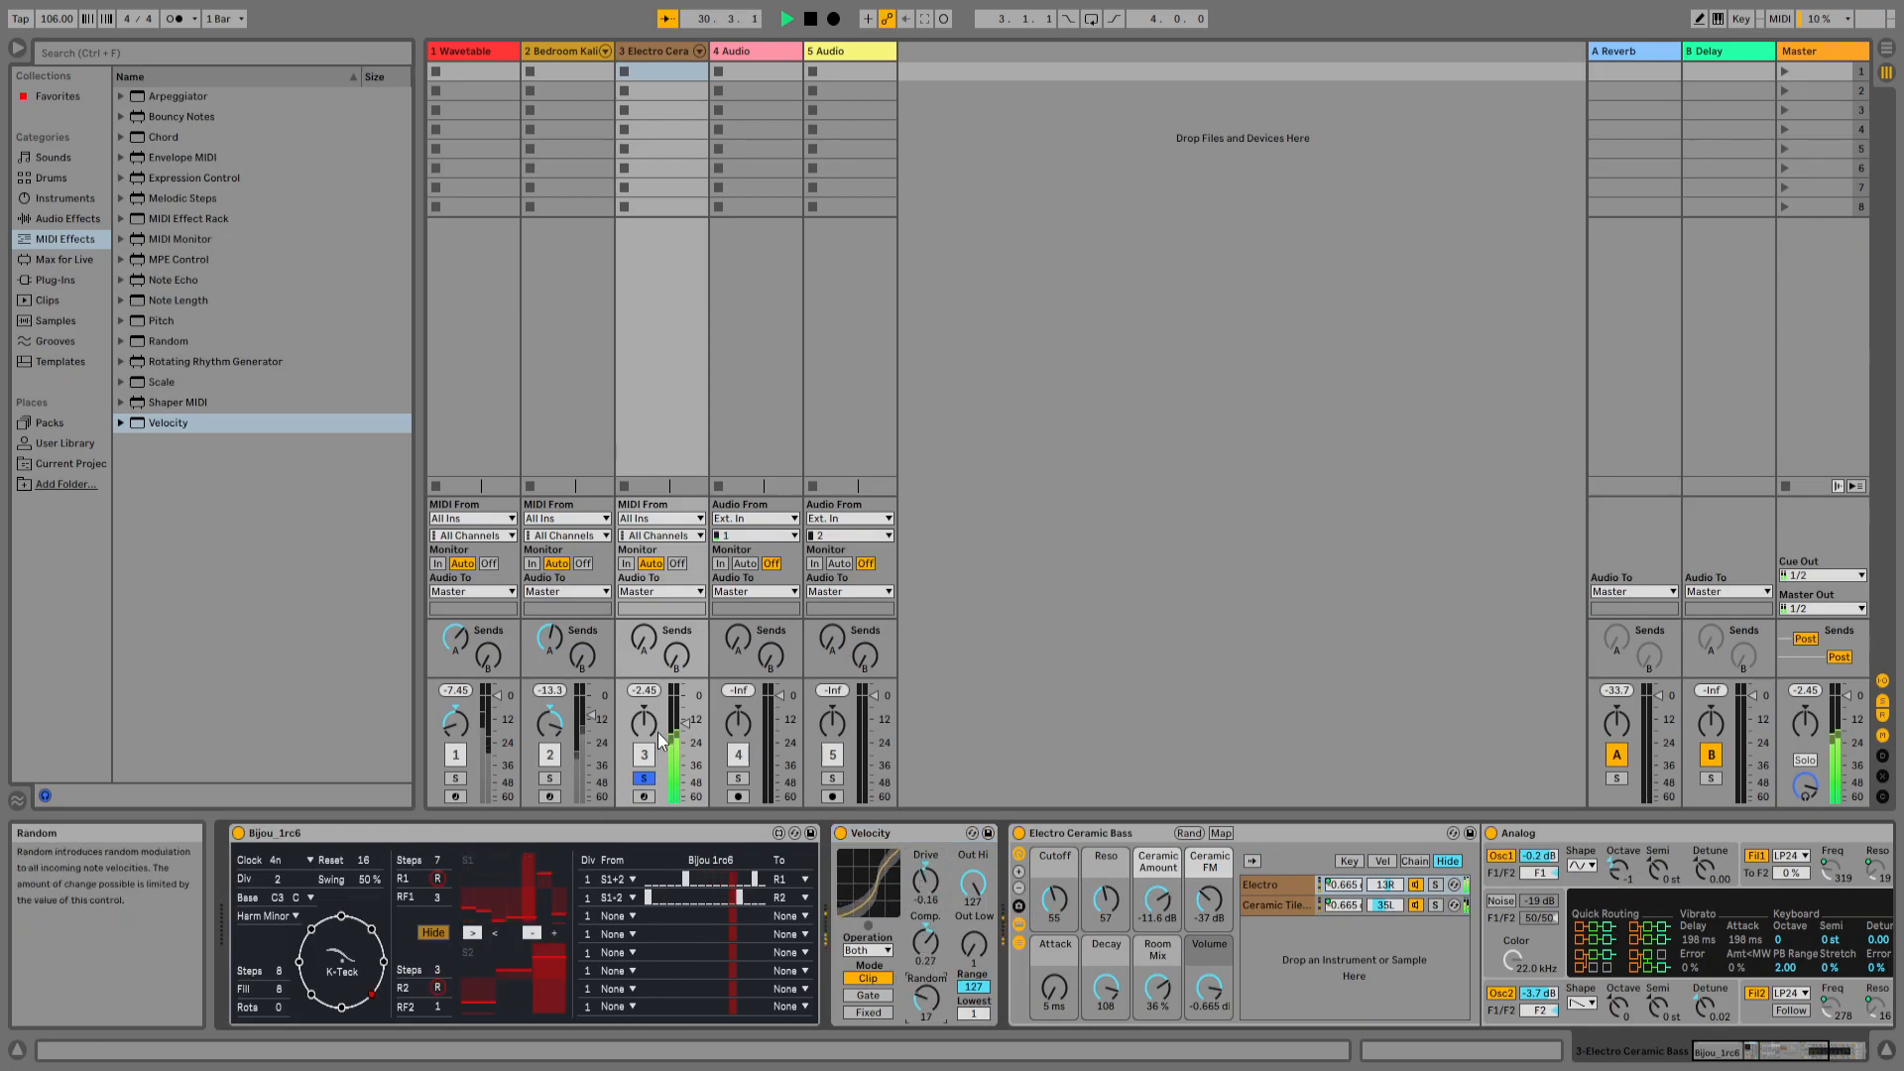
- Insert a Pitch effect set to -12 st before the Electro Ceramic Bass, lower the track's volume and unsolo it
left_click_drag(148, 320, 1048, 894)
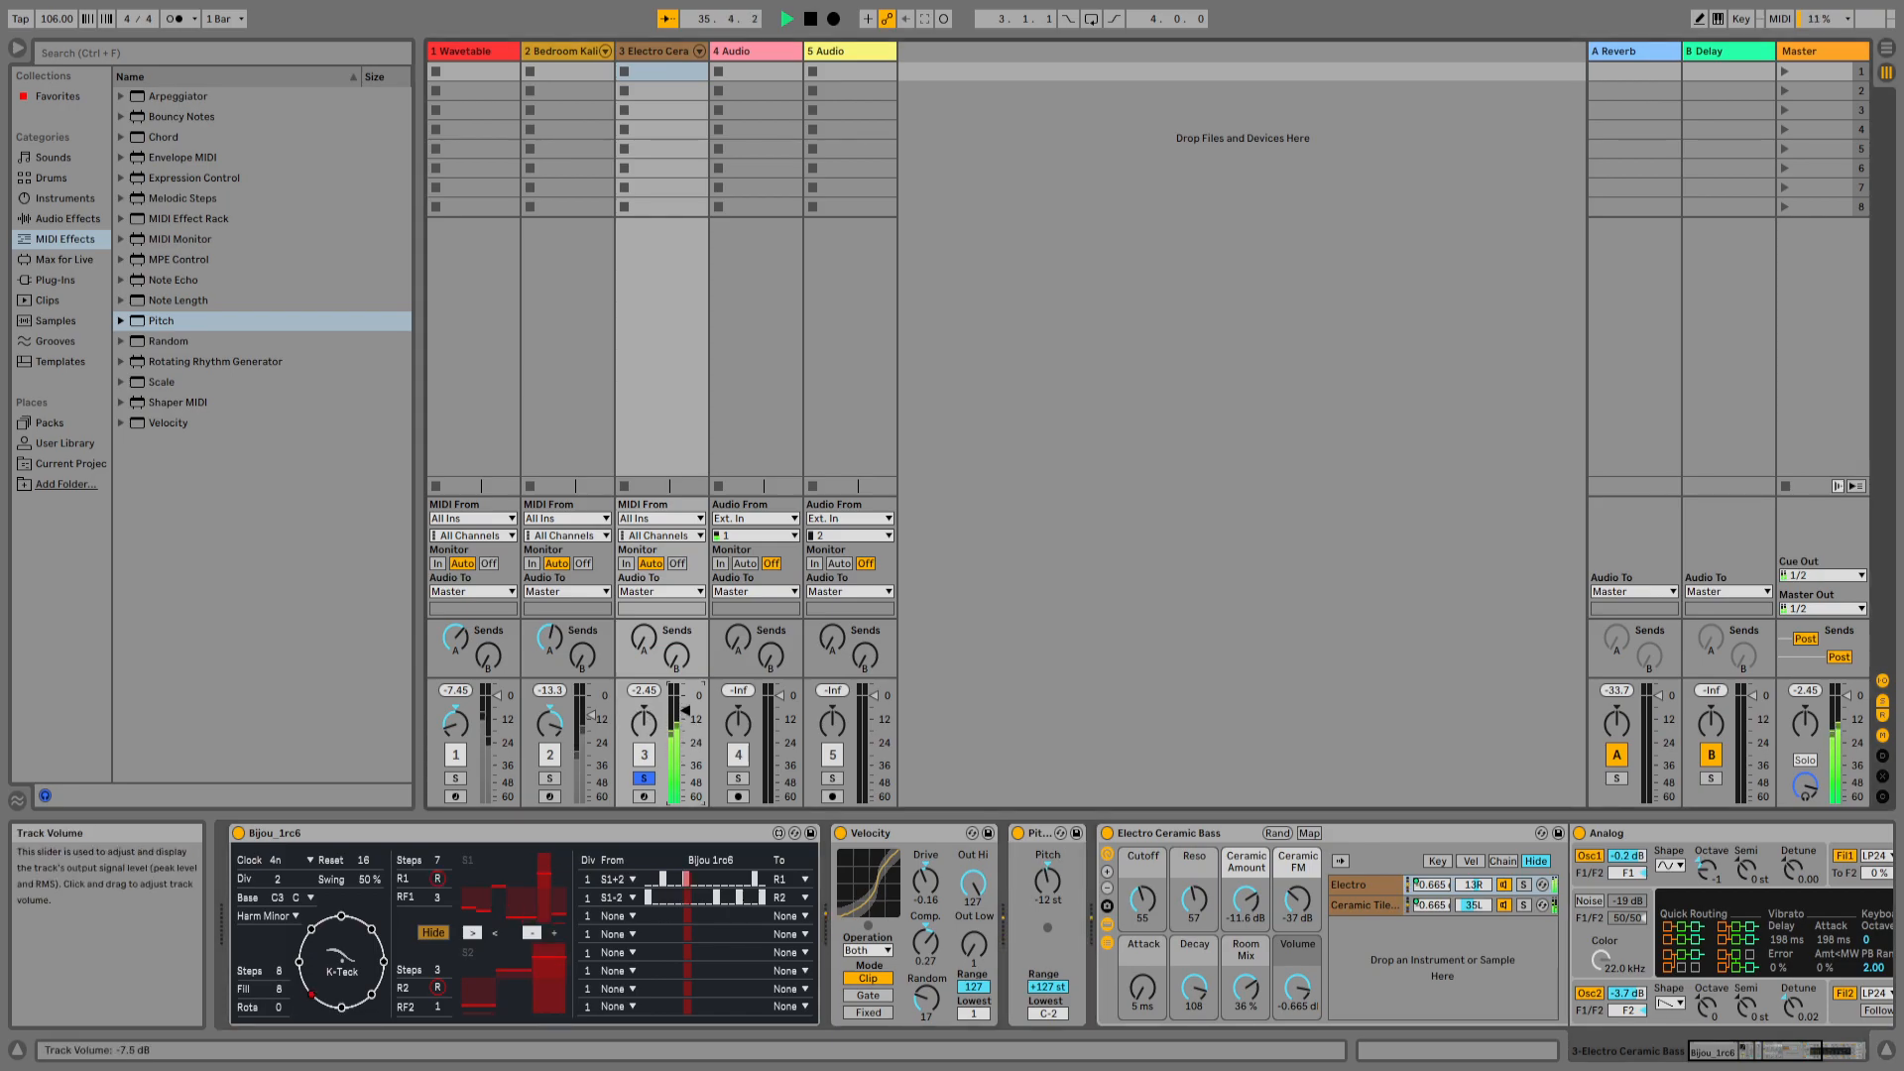
left_click(644, 778)
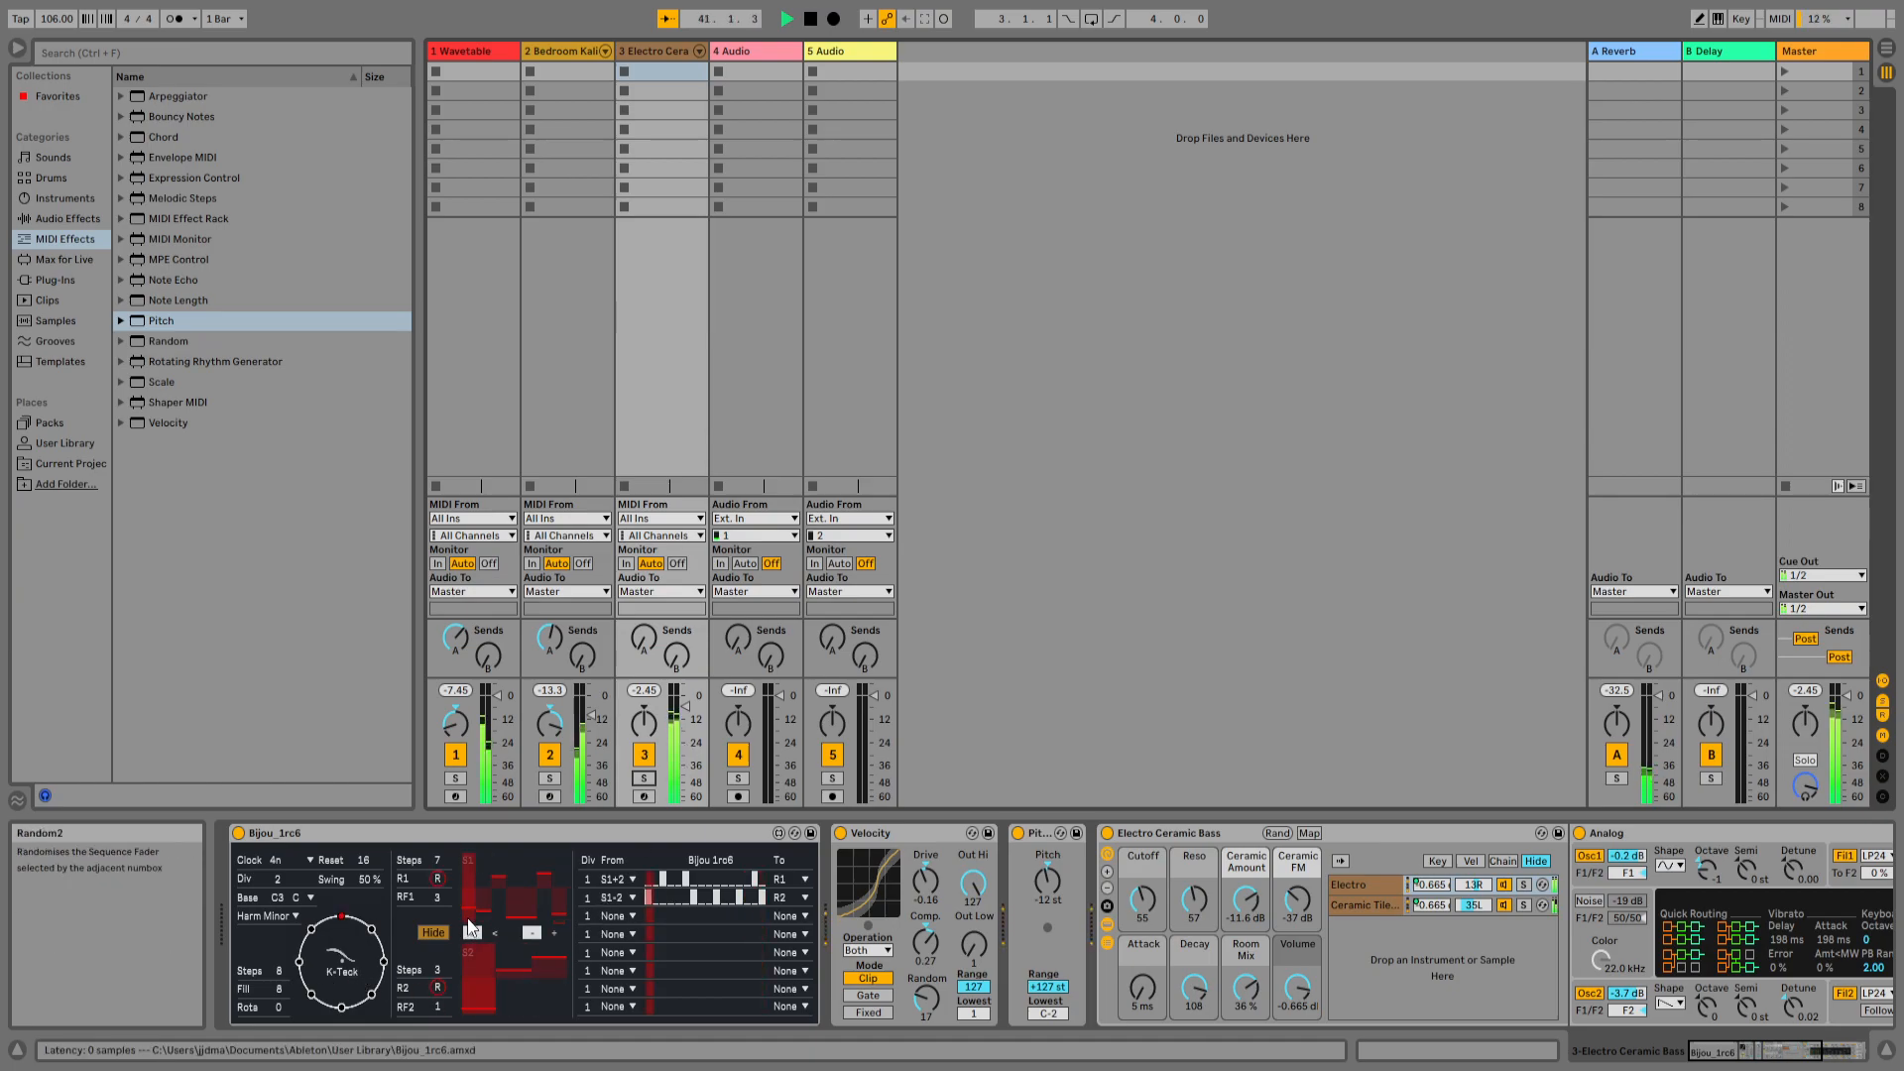
- Review the devices on the Wavetable, kalimba, bass and first audio tracks during playback, and stop playback
left_click(472, 50)
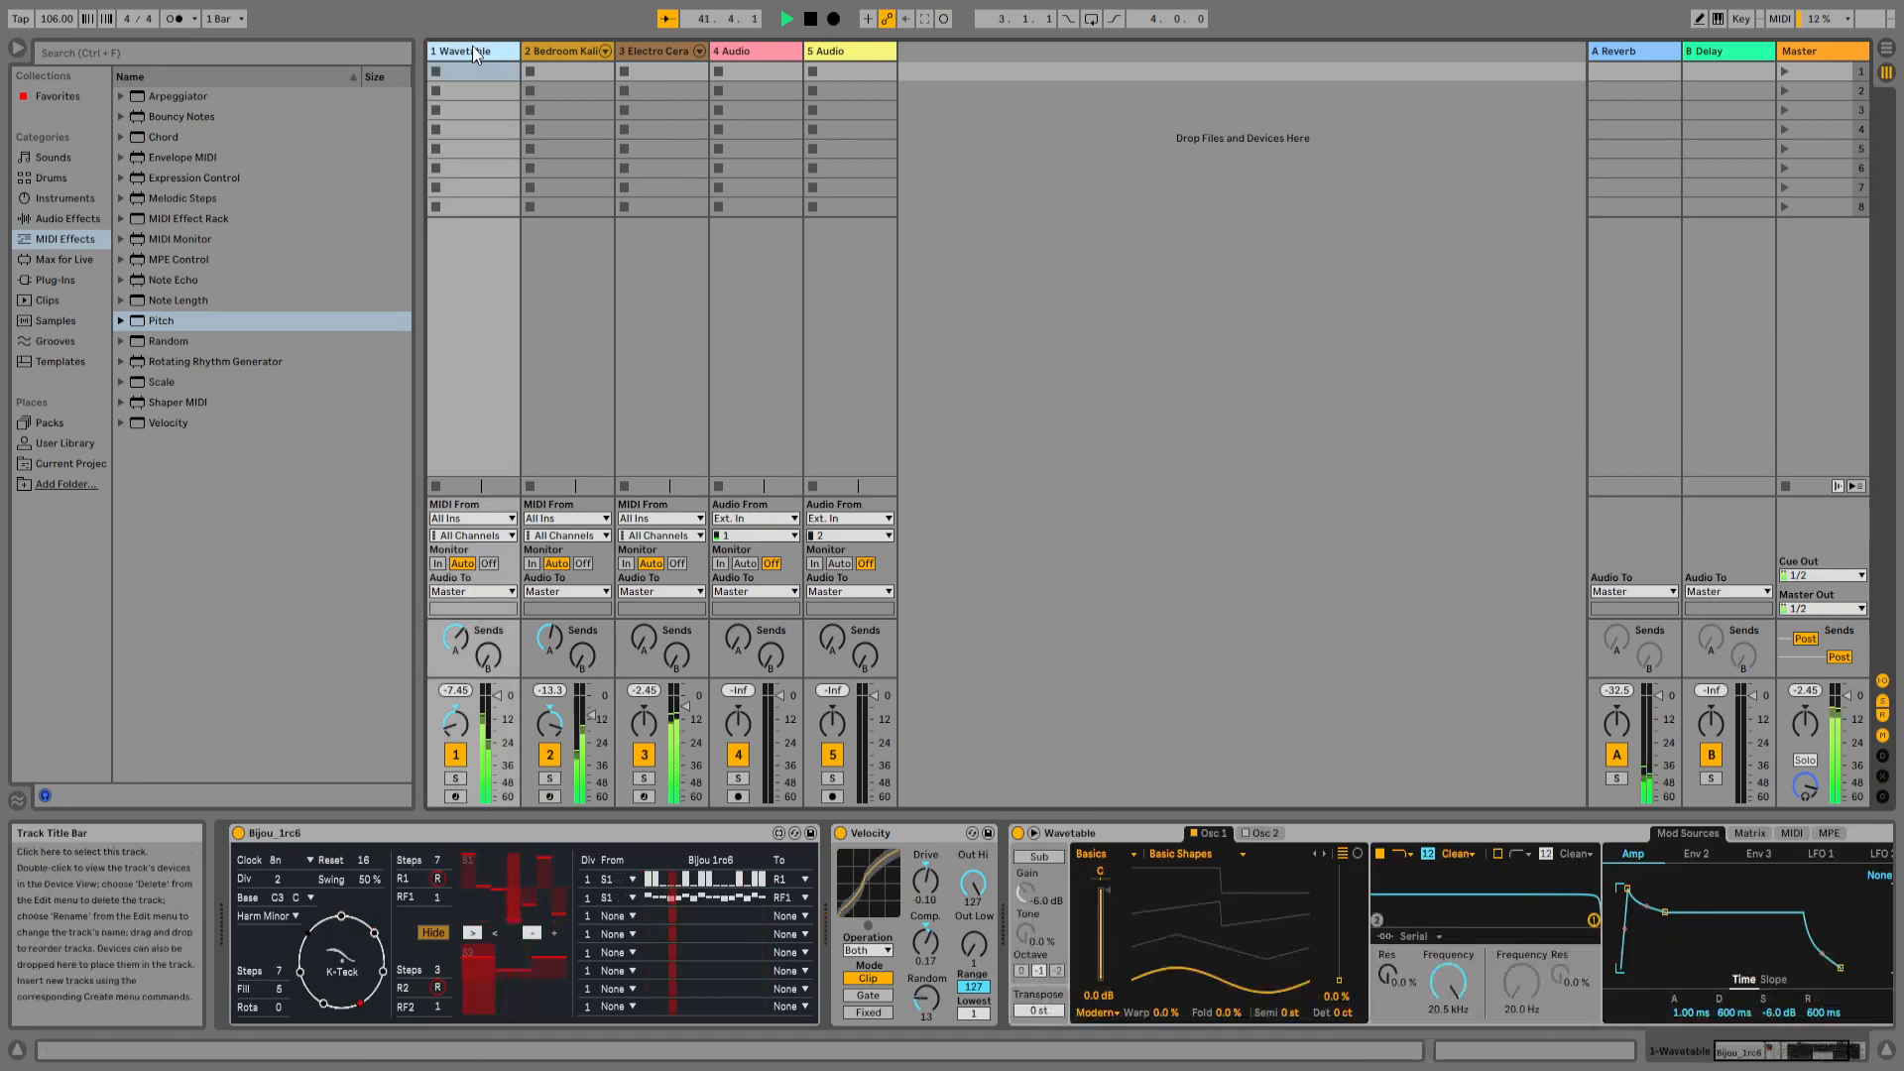
left_click(573, 50)
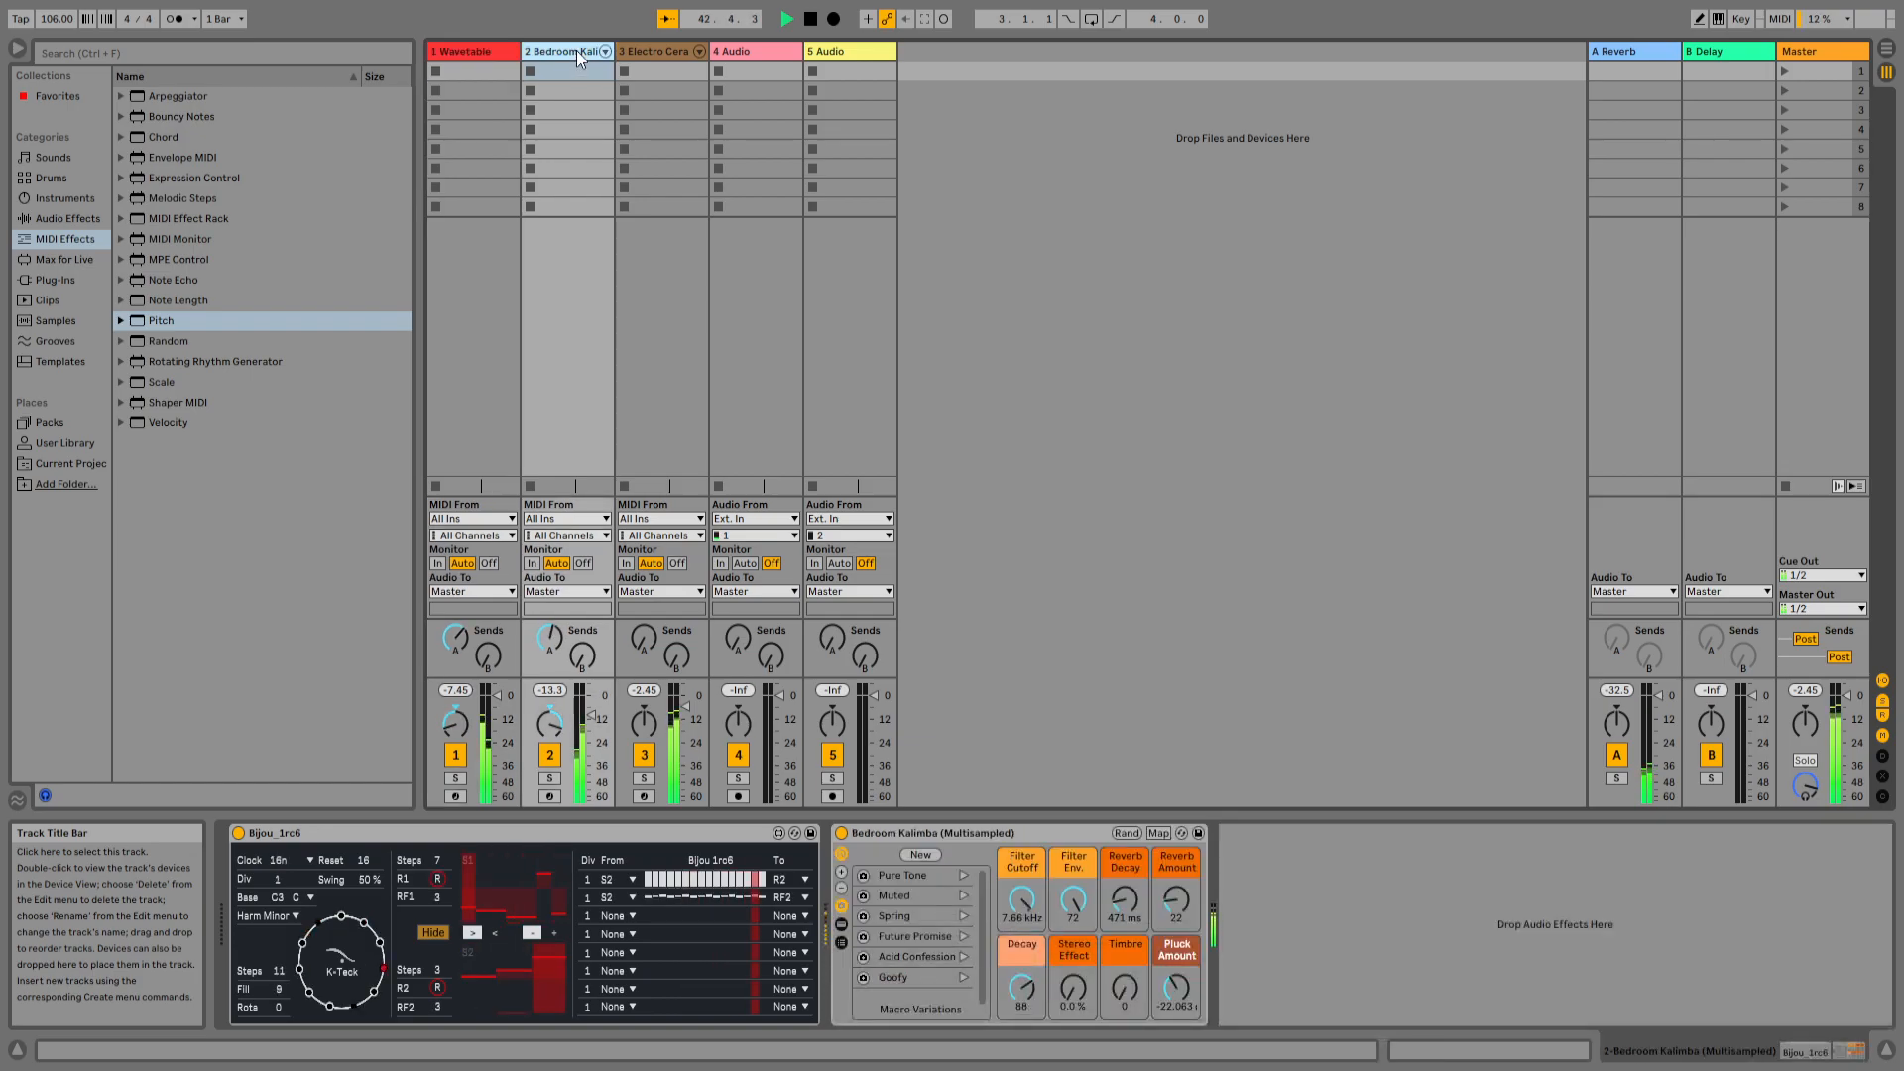
left_click(683, 57)
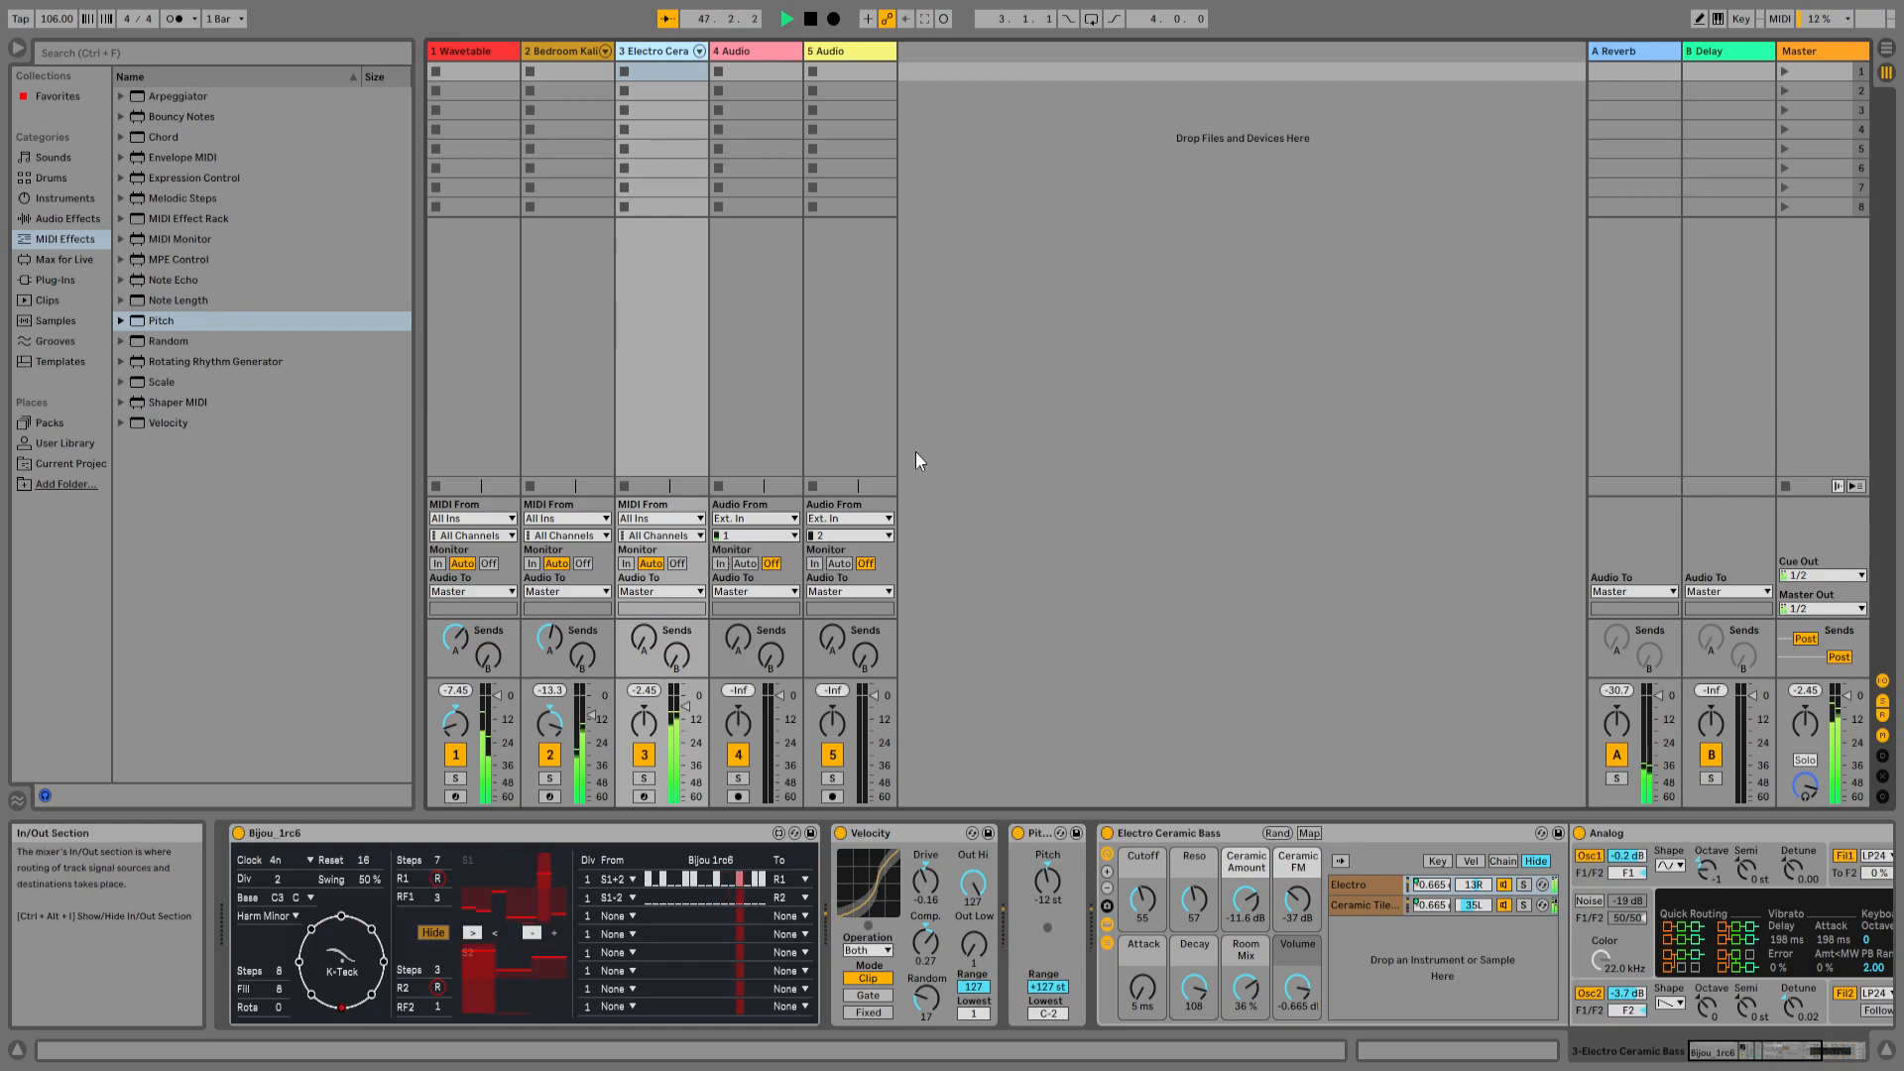
left_click(760, 51)
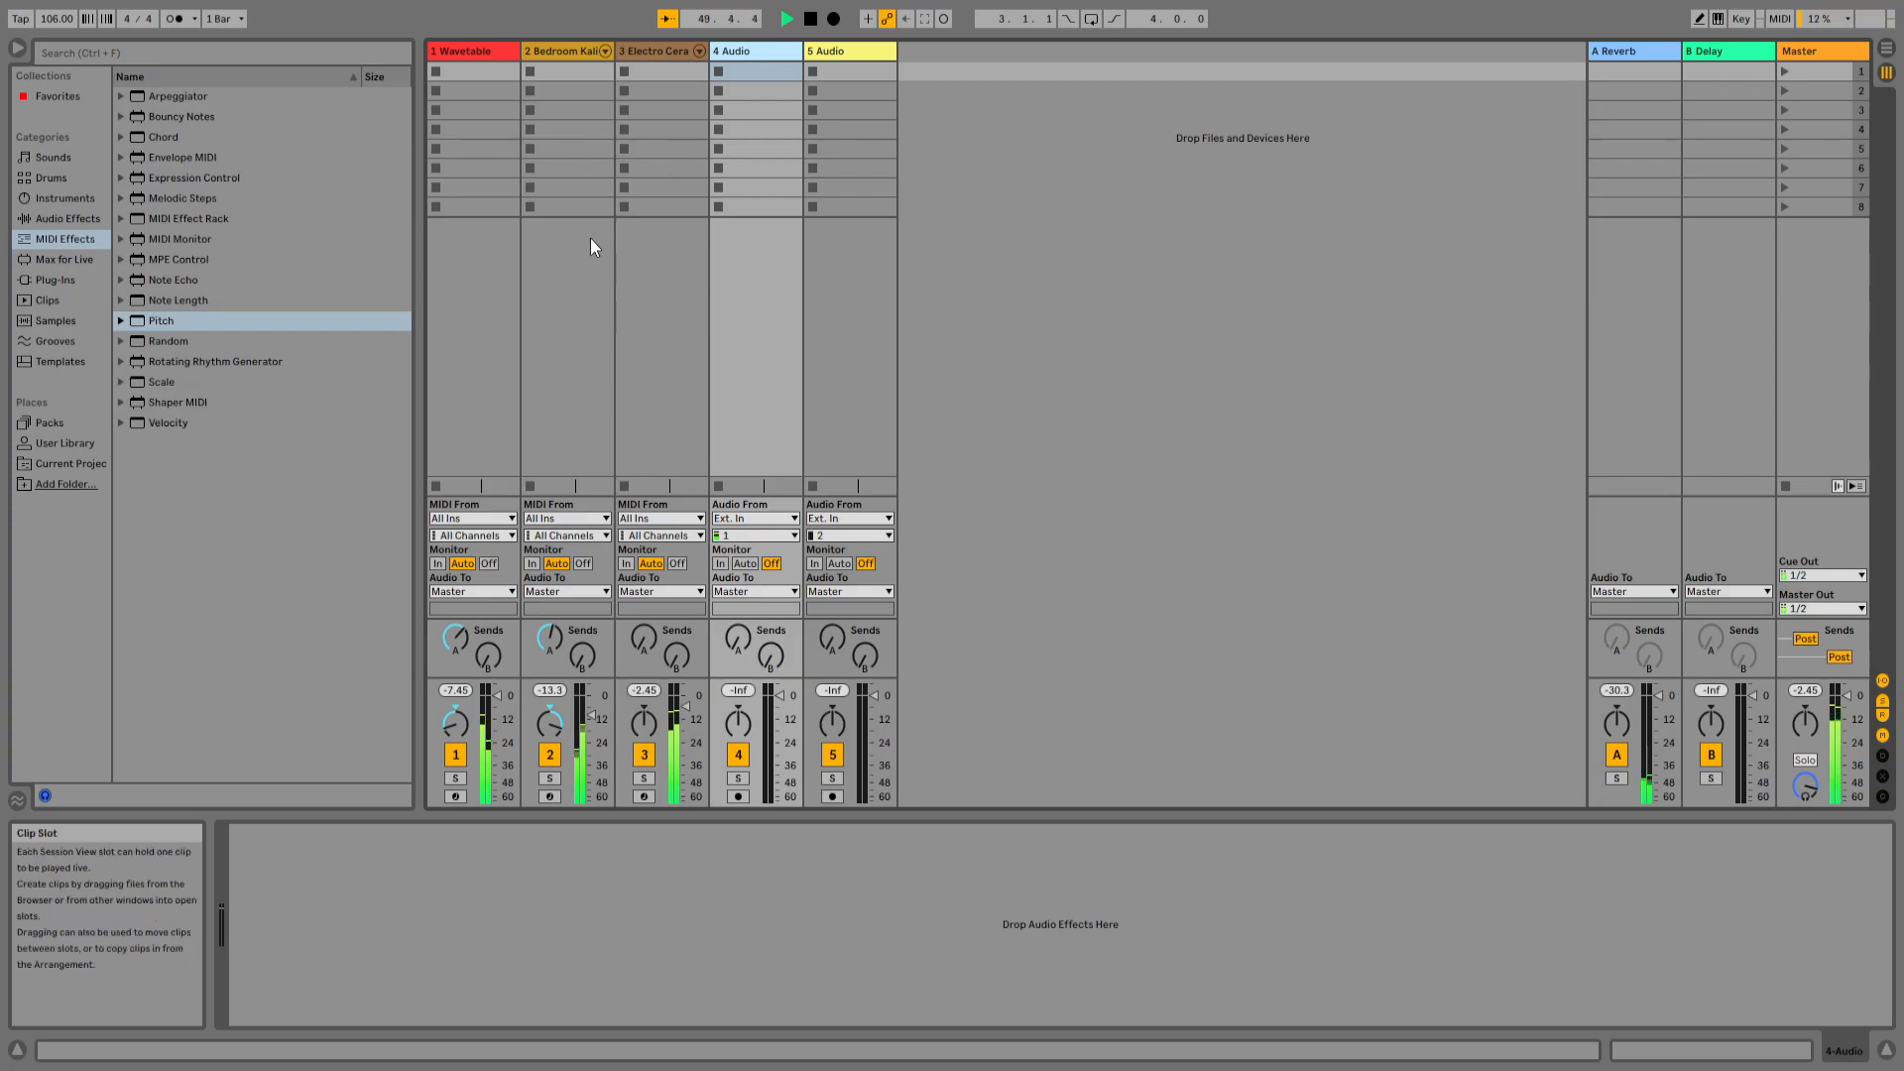
key("space")
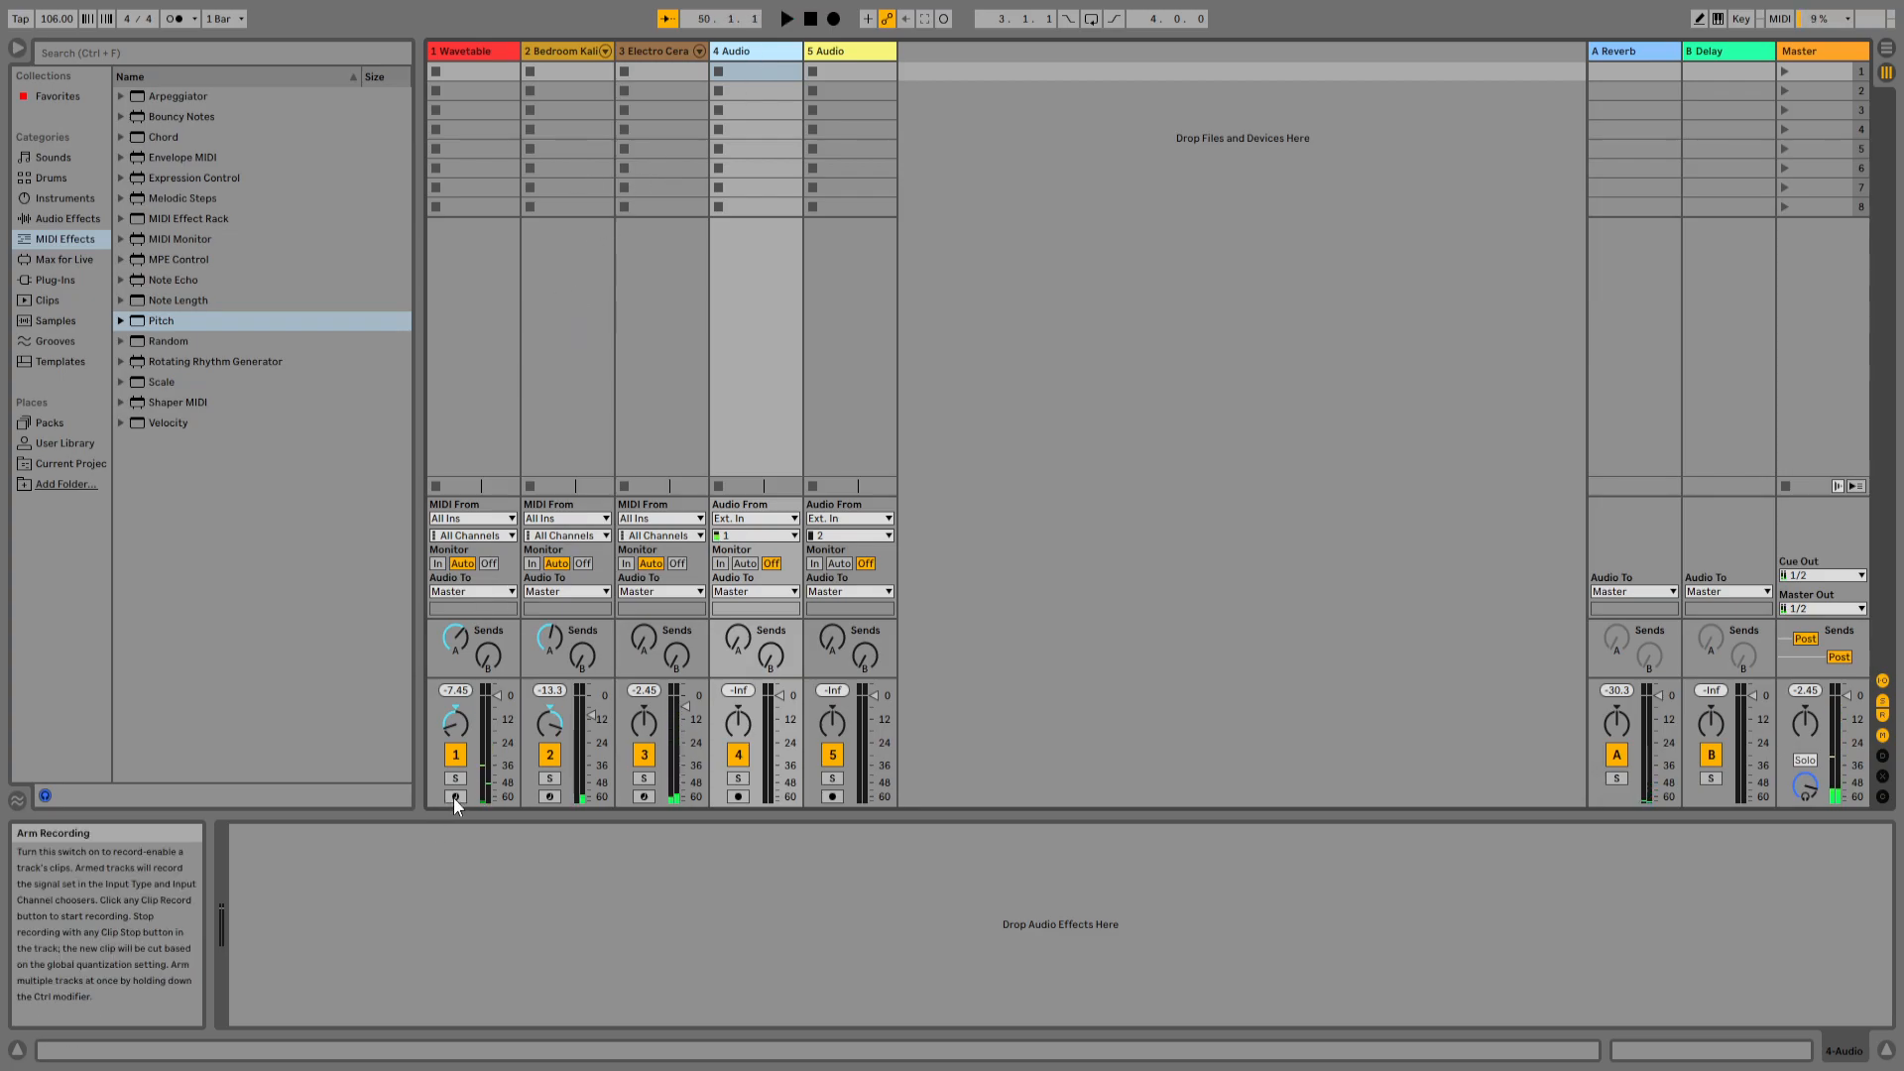
- Insert a MIDI track after the audio tracks, arm it, set its MIDI input to 1-Wavetable and start playback
left_click(455, 797)
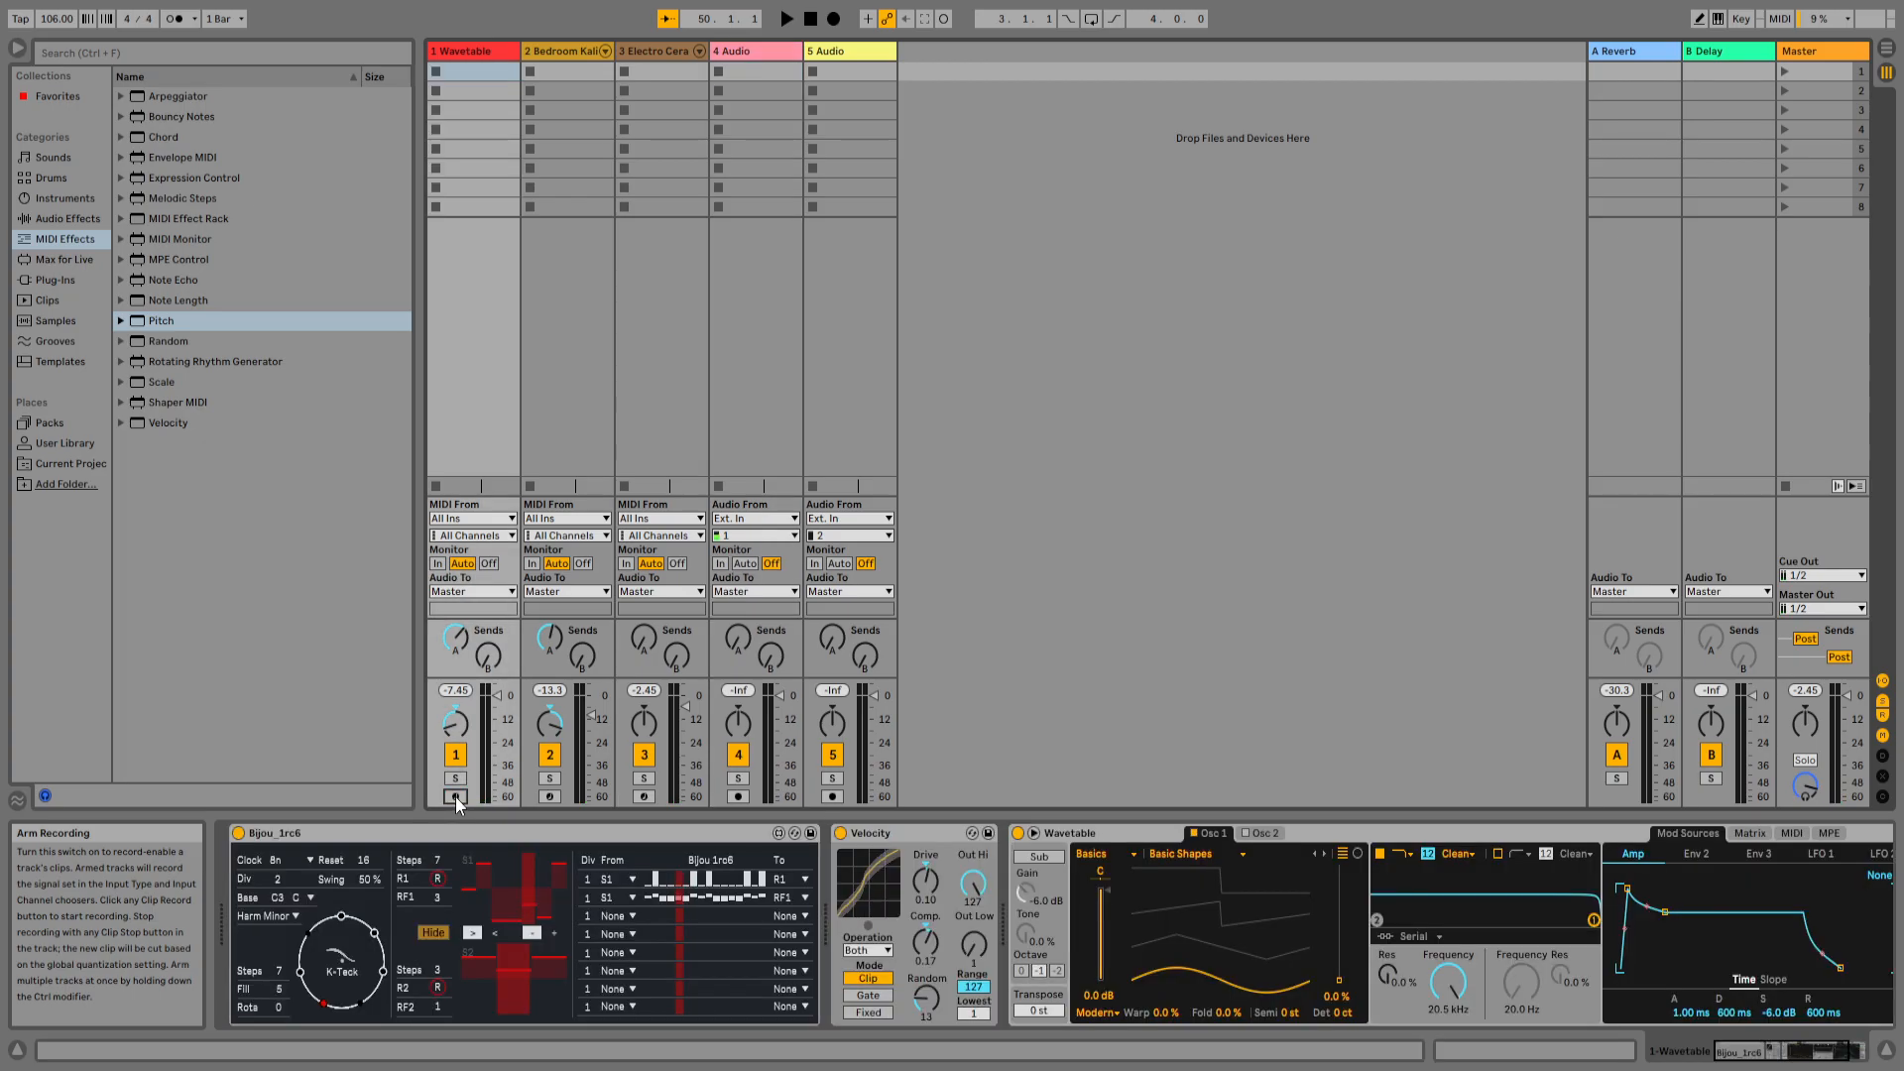
left_click(919, 50)
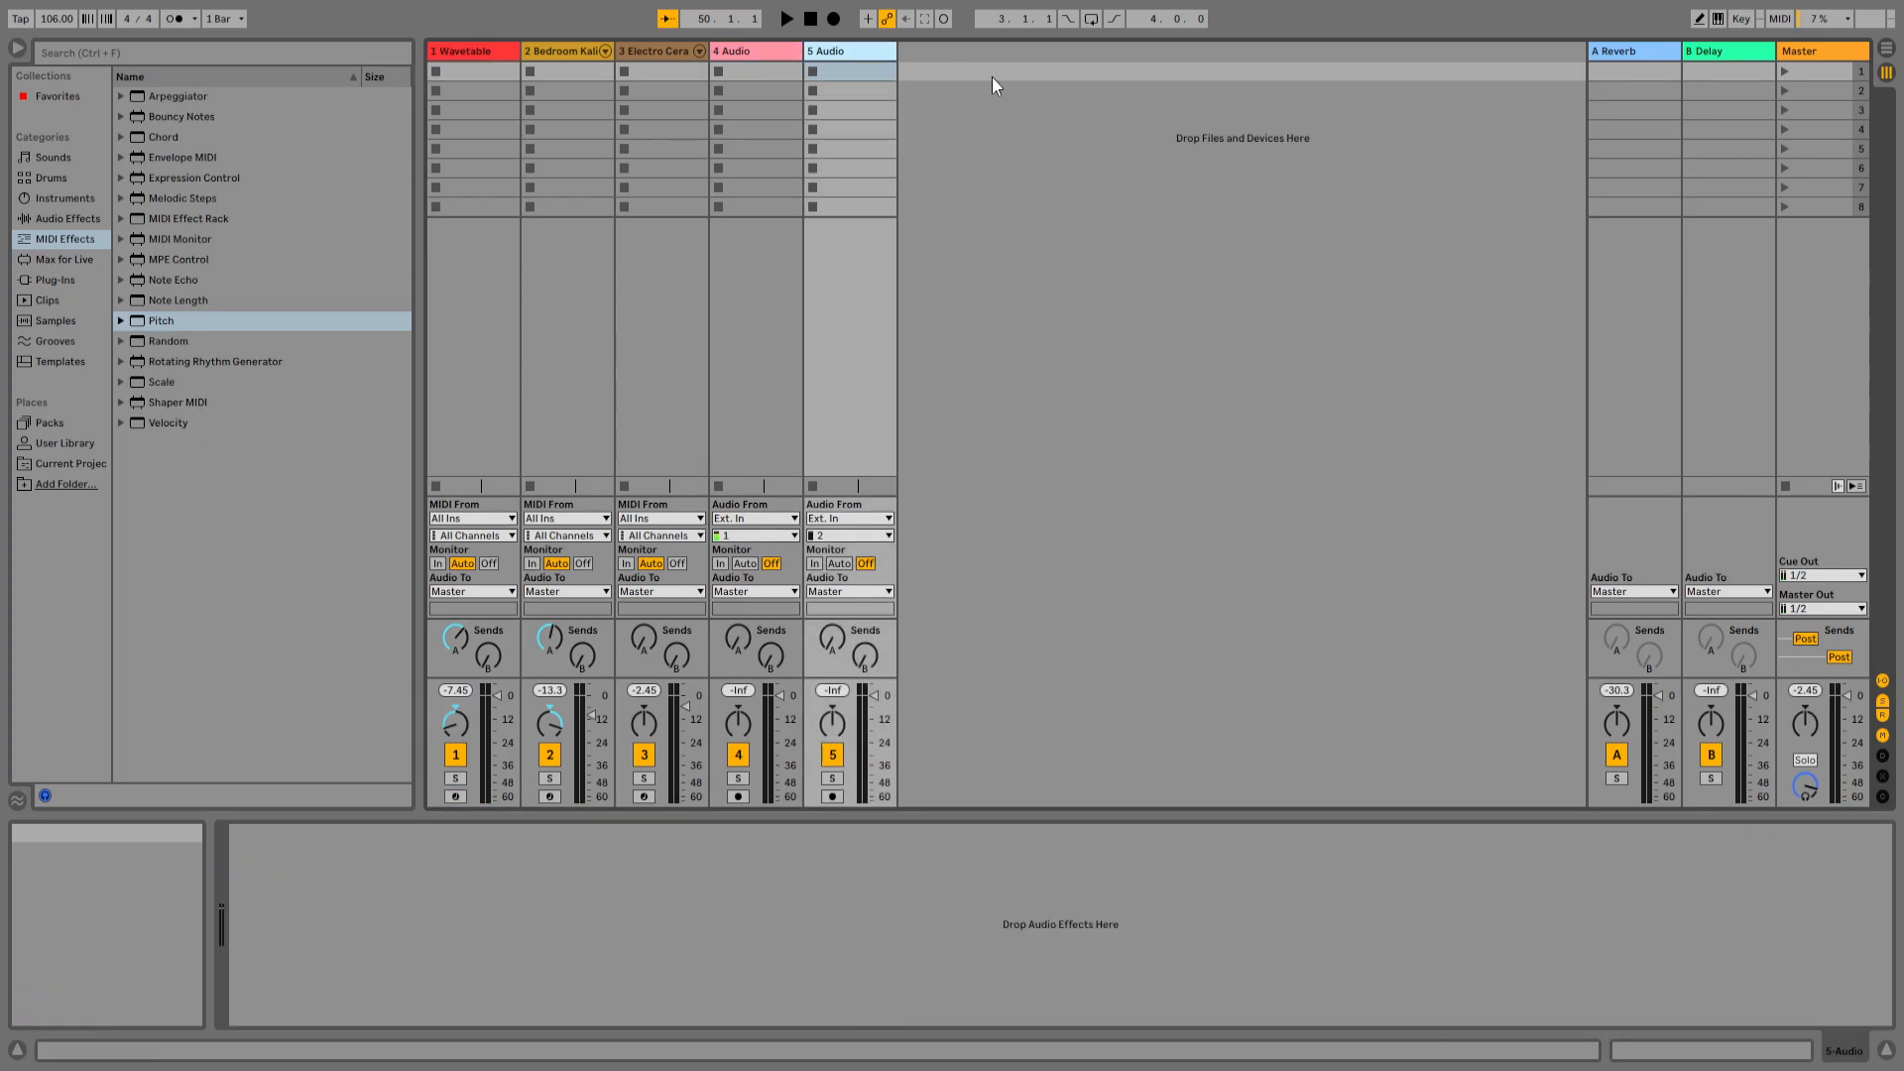
key("ctrl+shift+t")
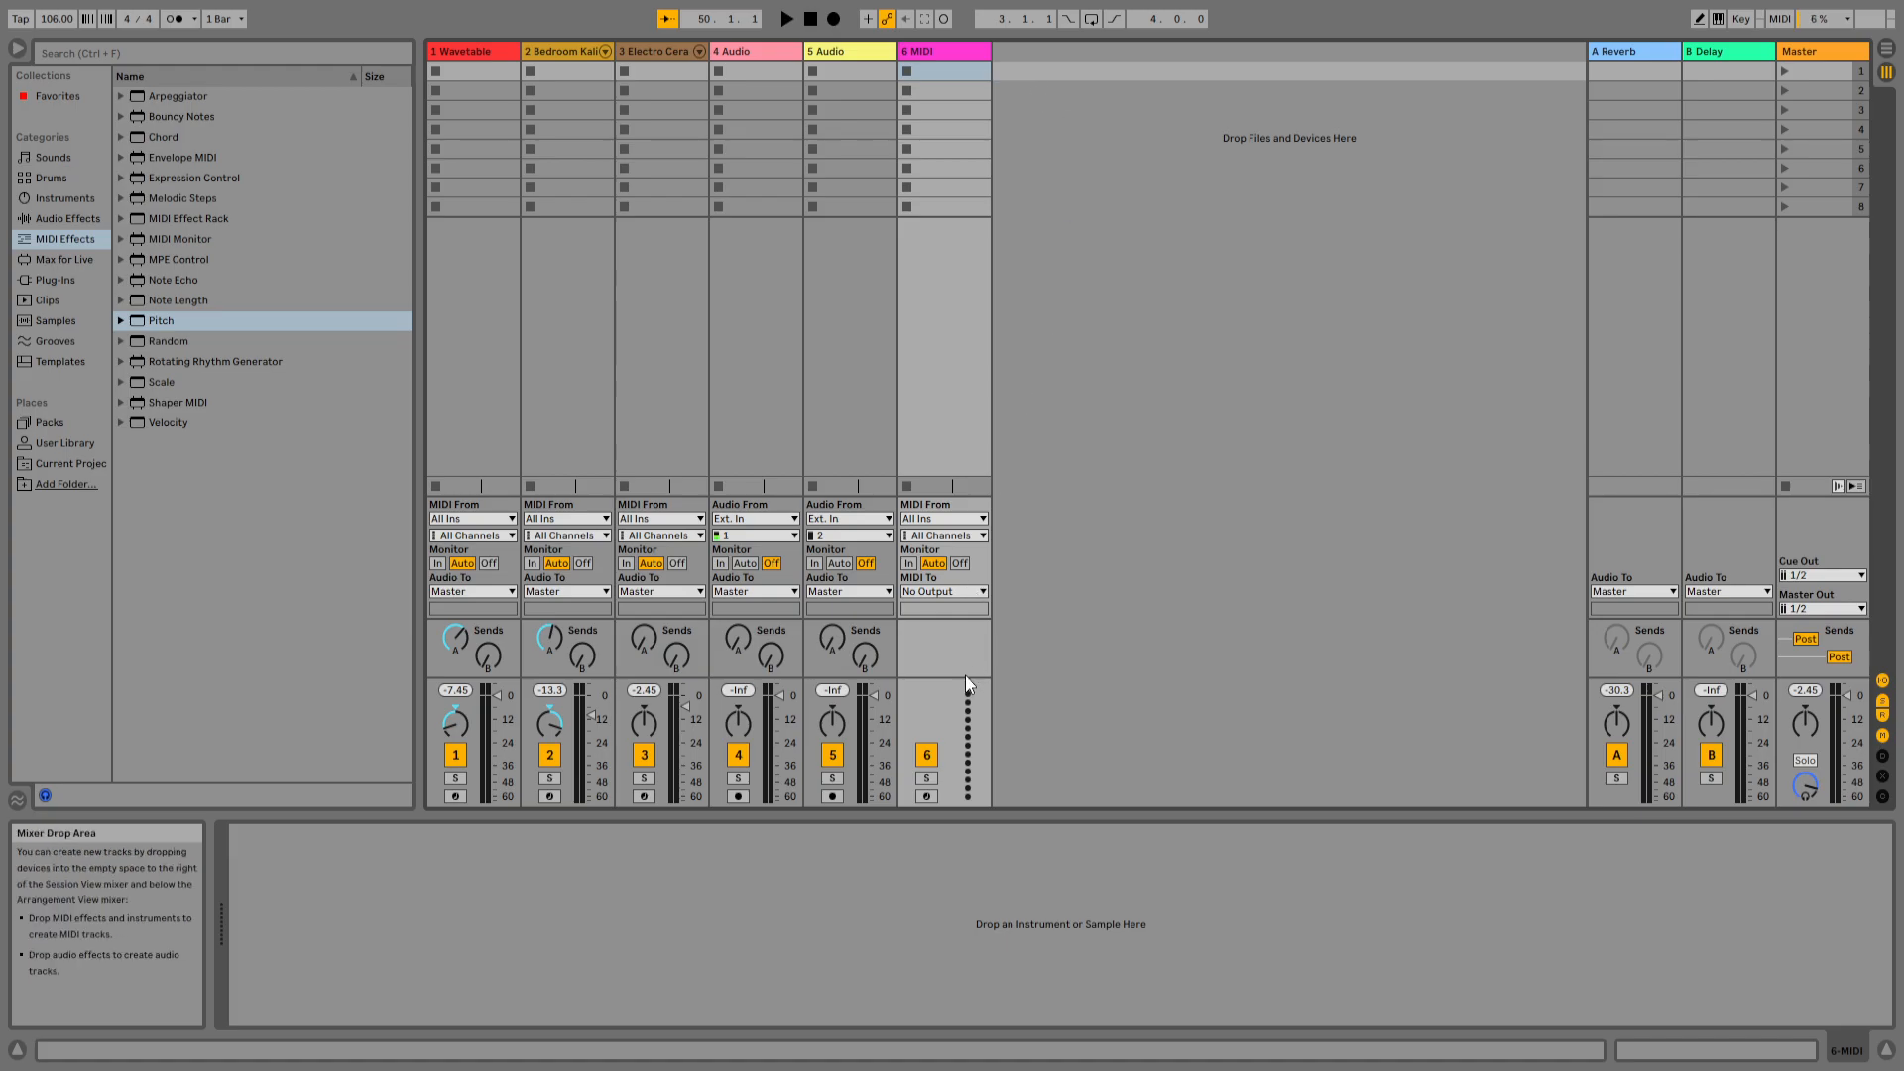
left_click(928, 797)
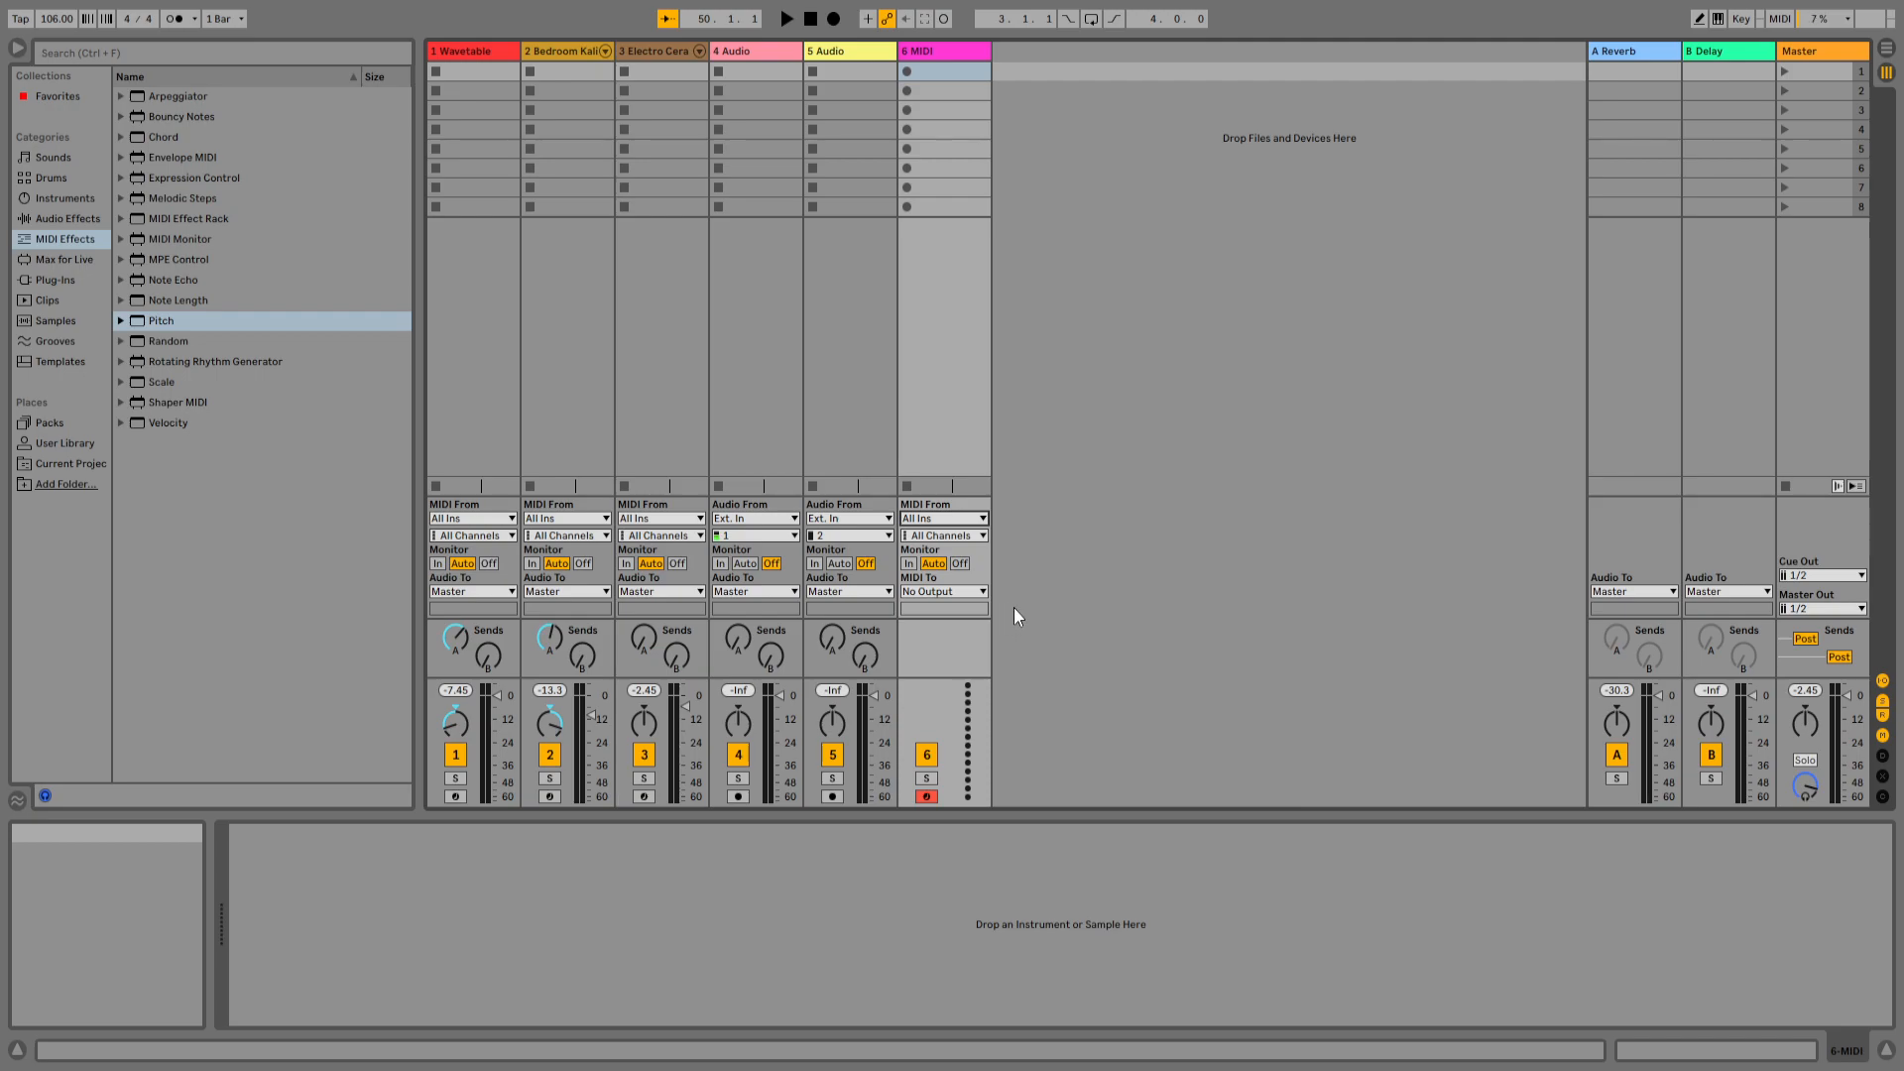
left_click(972, 604)
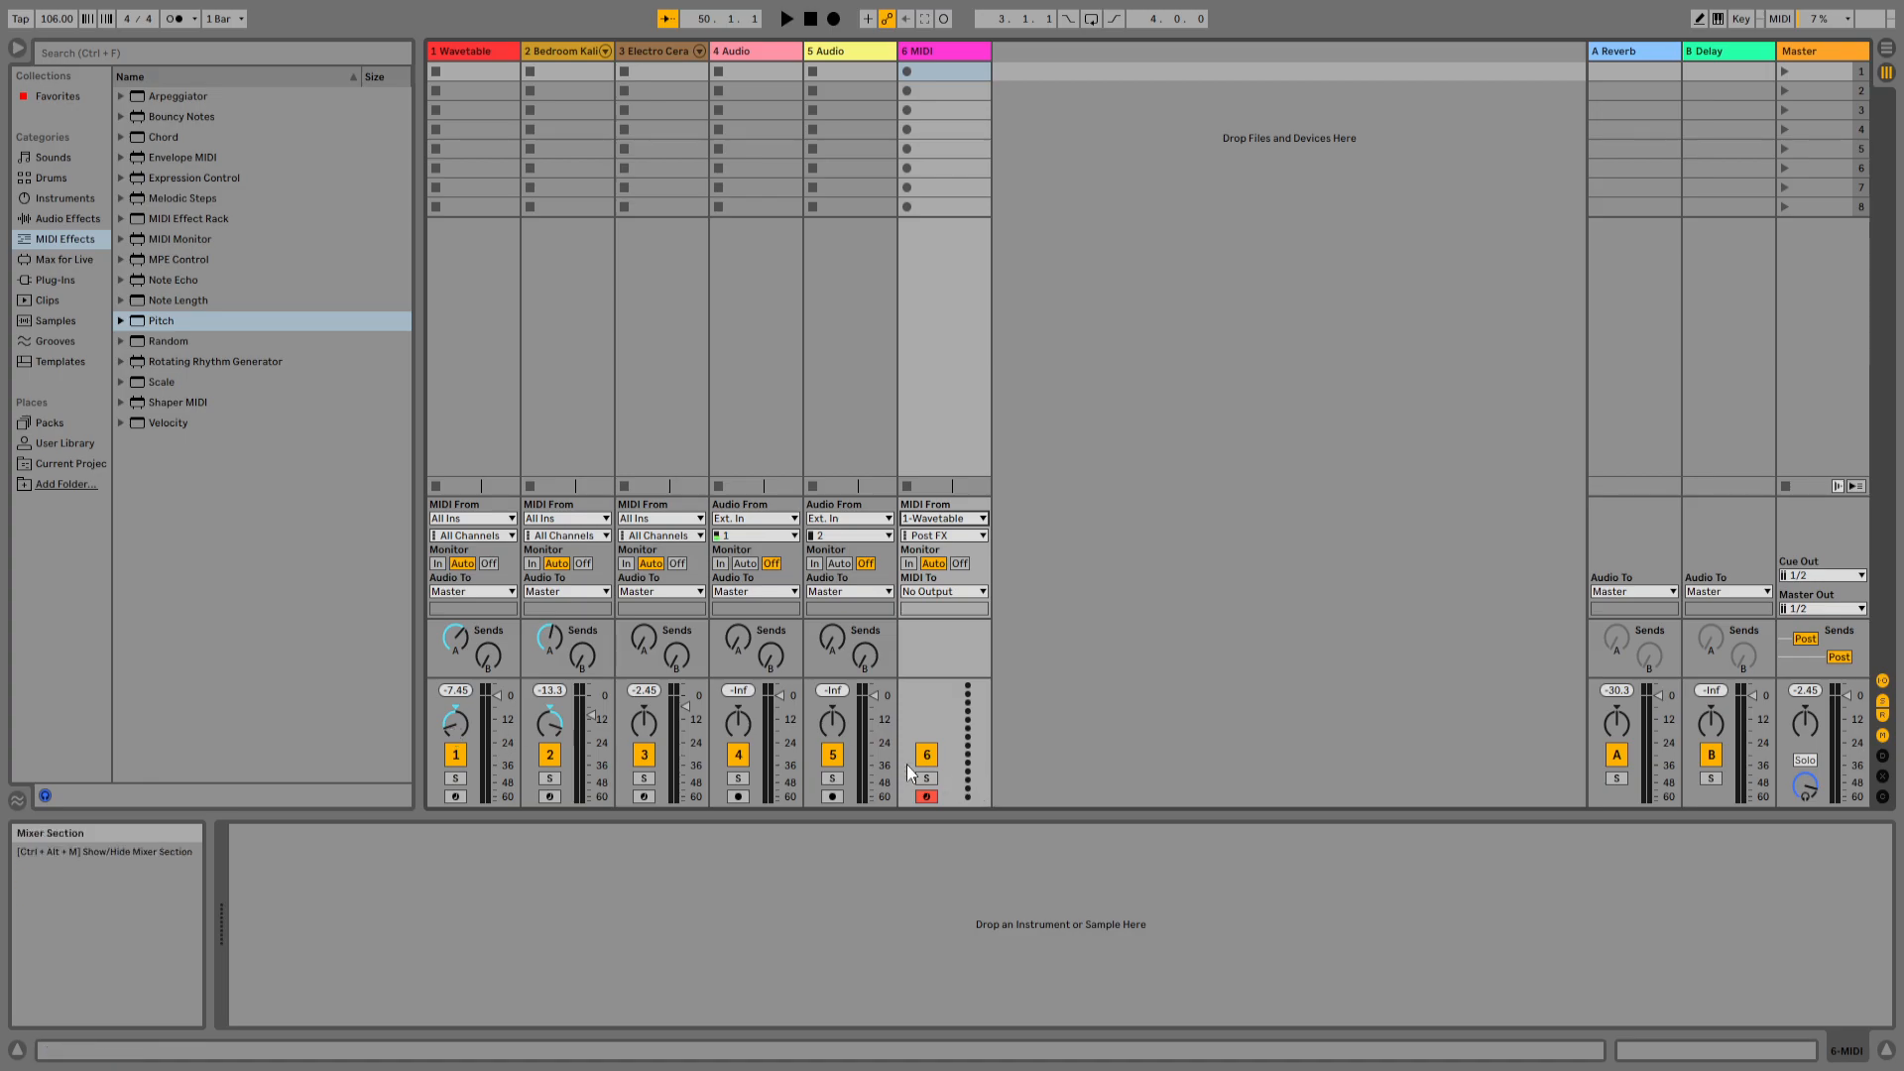
key("space")
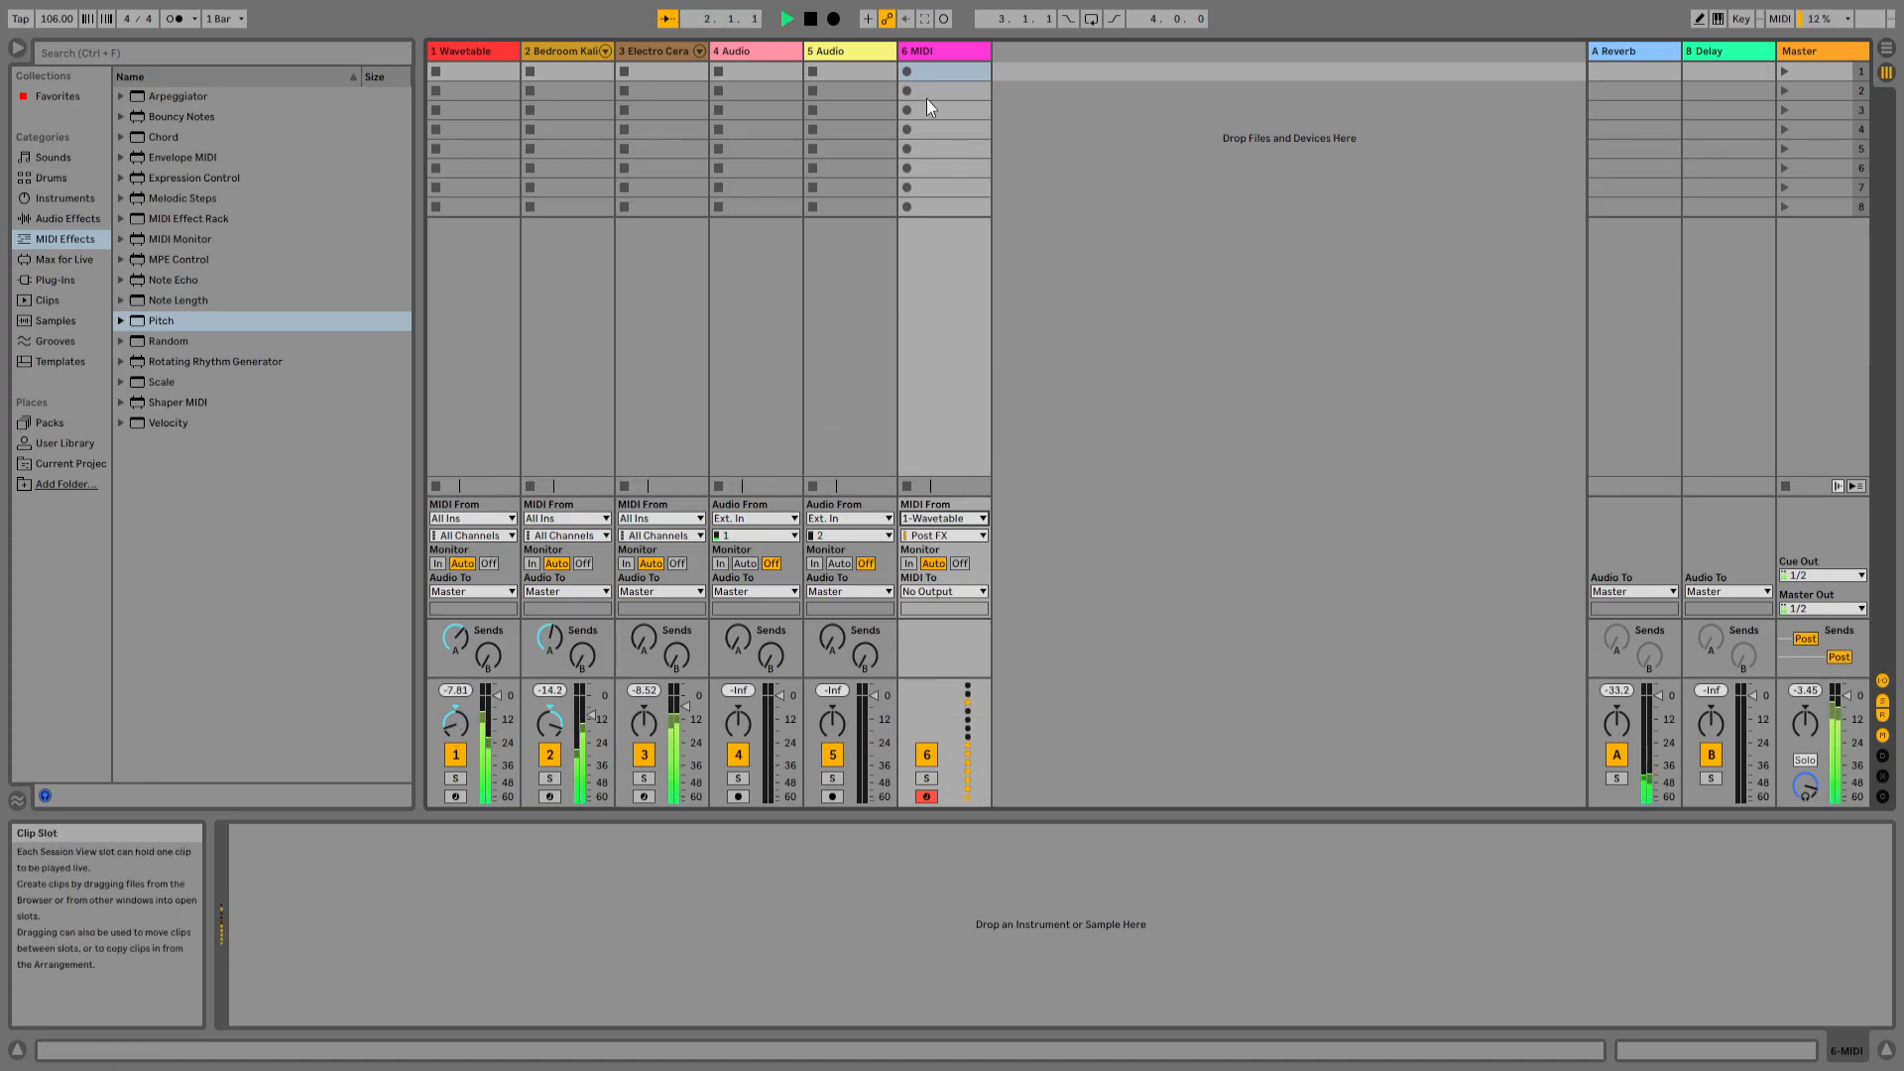
- Record the Wavetable's MIDI output into the first clip slot of the 6 MIDI track, end the recording and stop playback
left_click(907, 70)
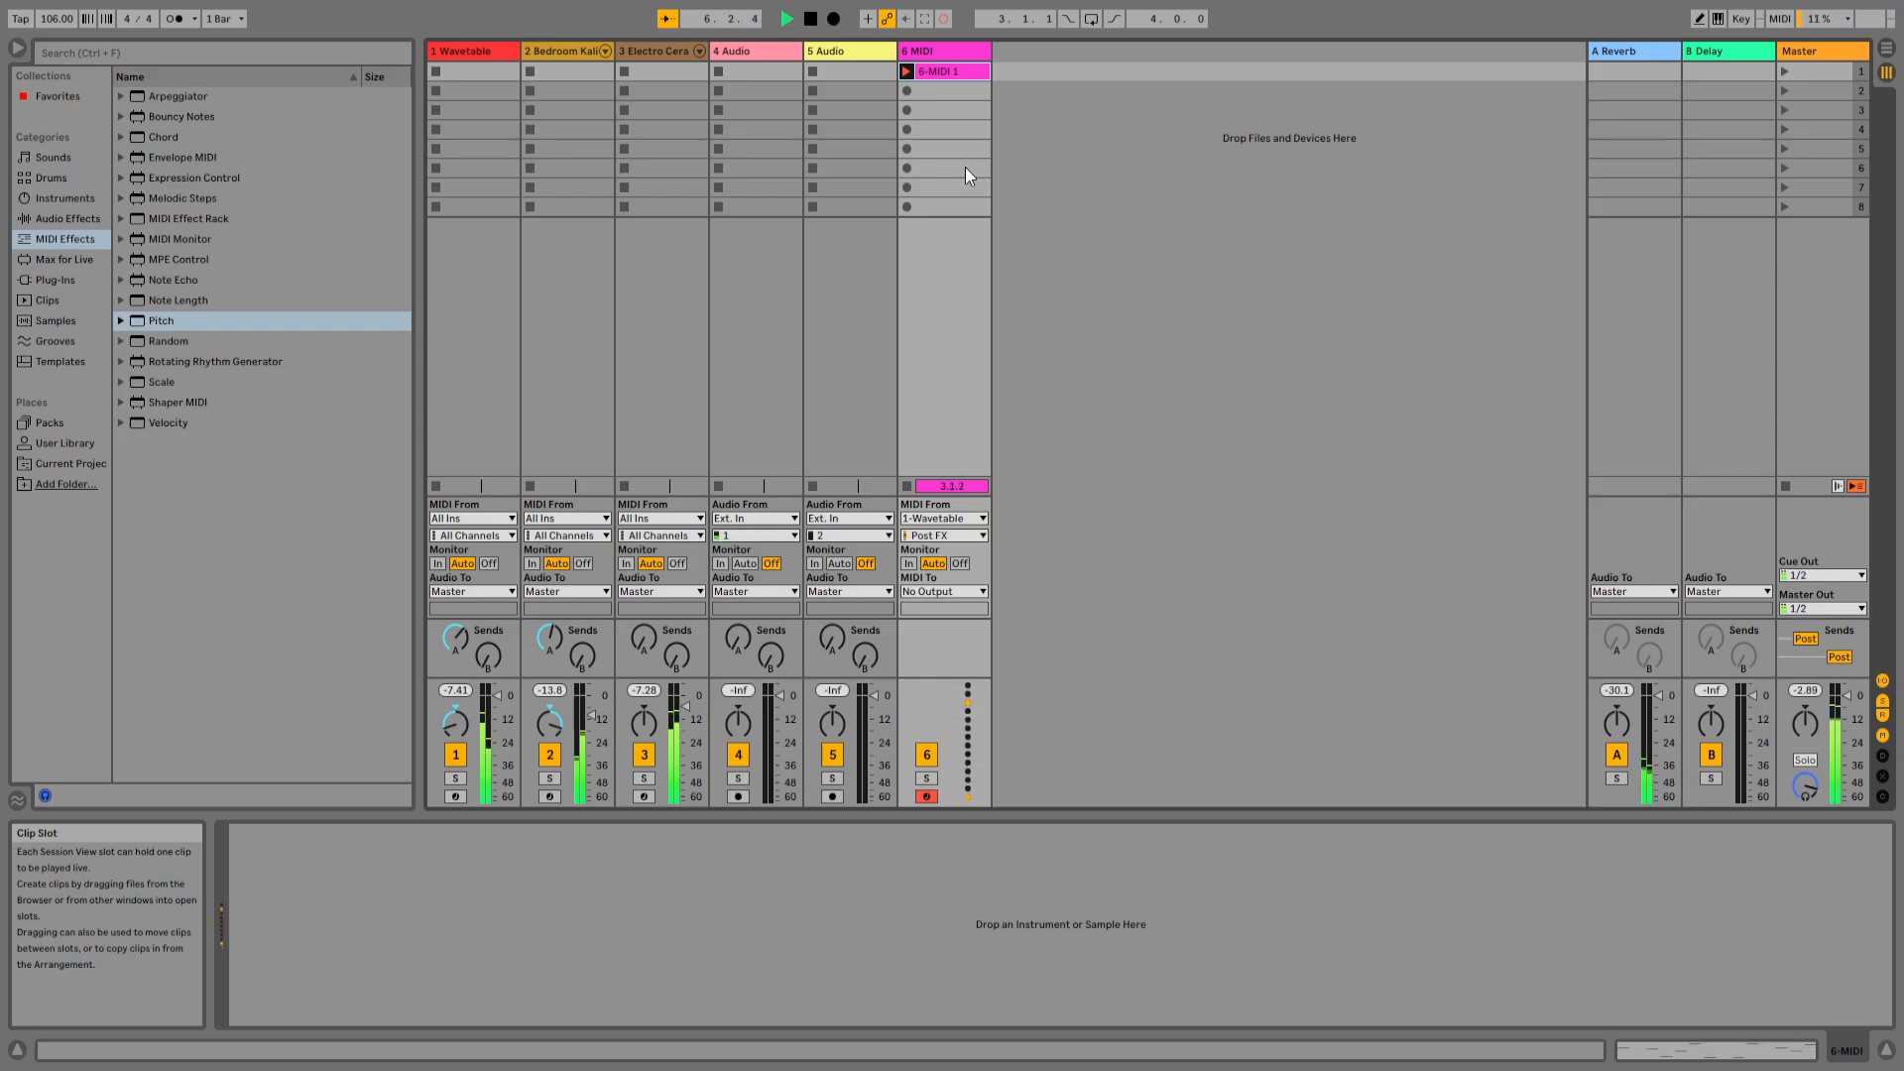
left_click(907, 72)
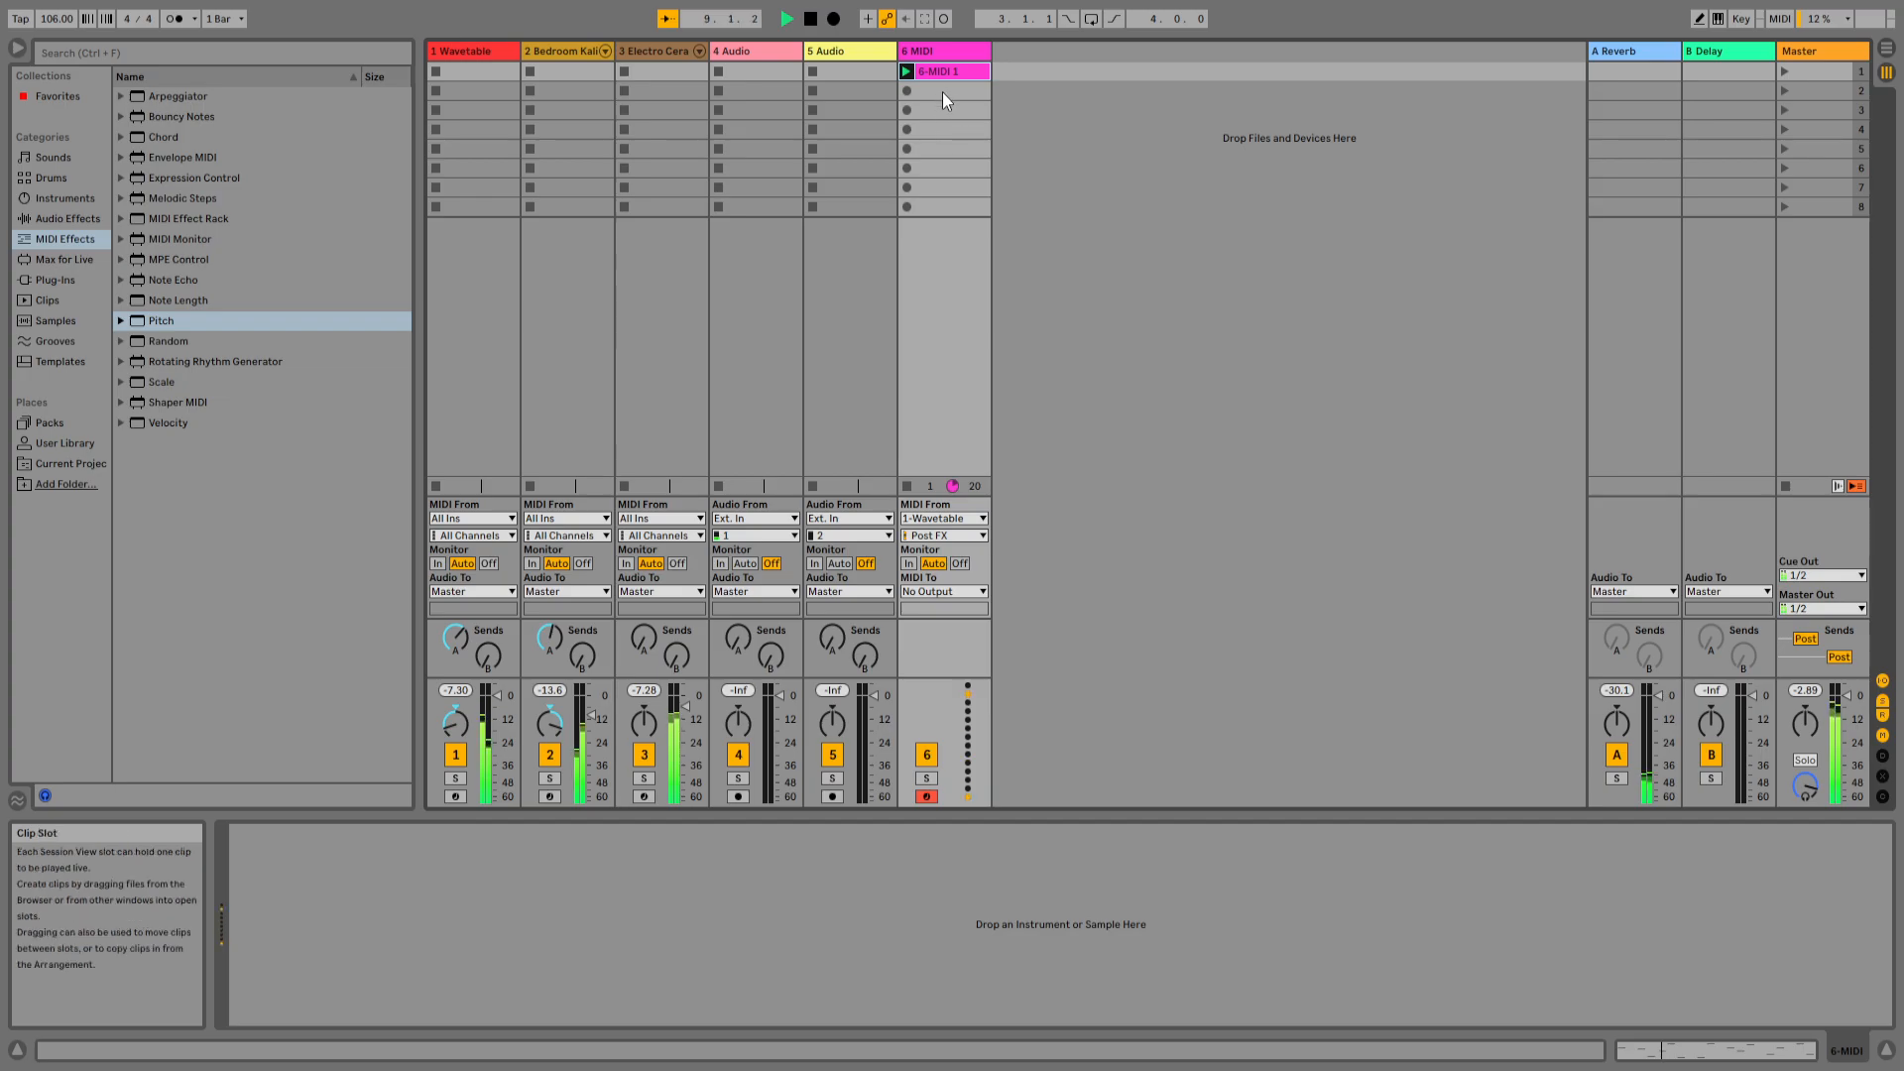
key("space")
left_click(940, 49)
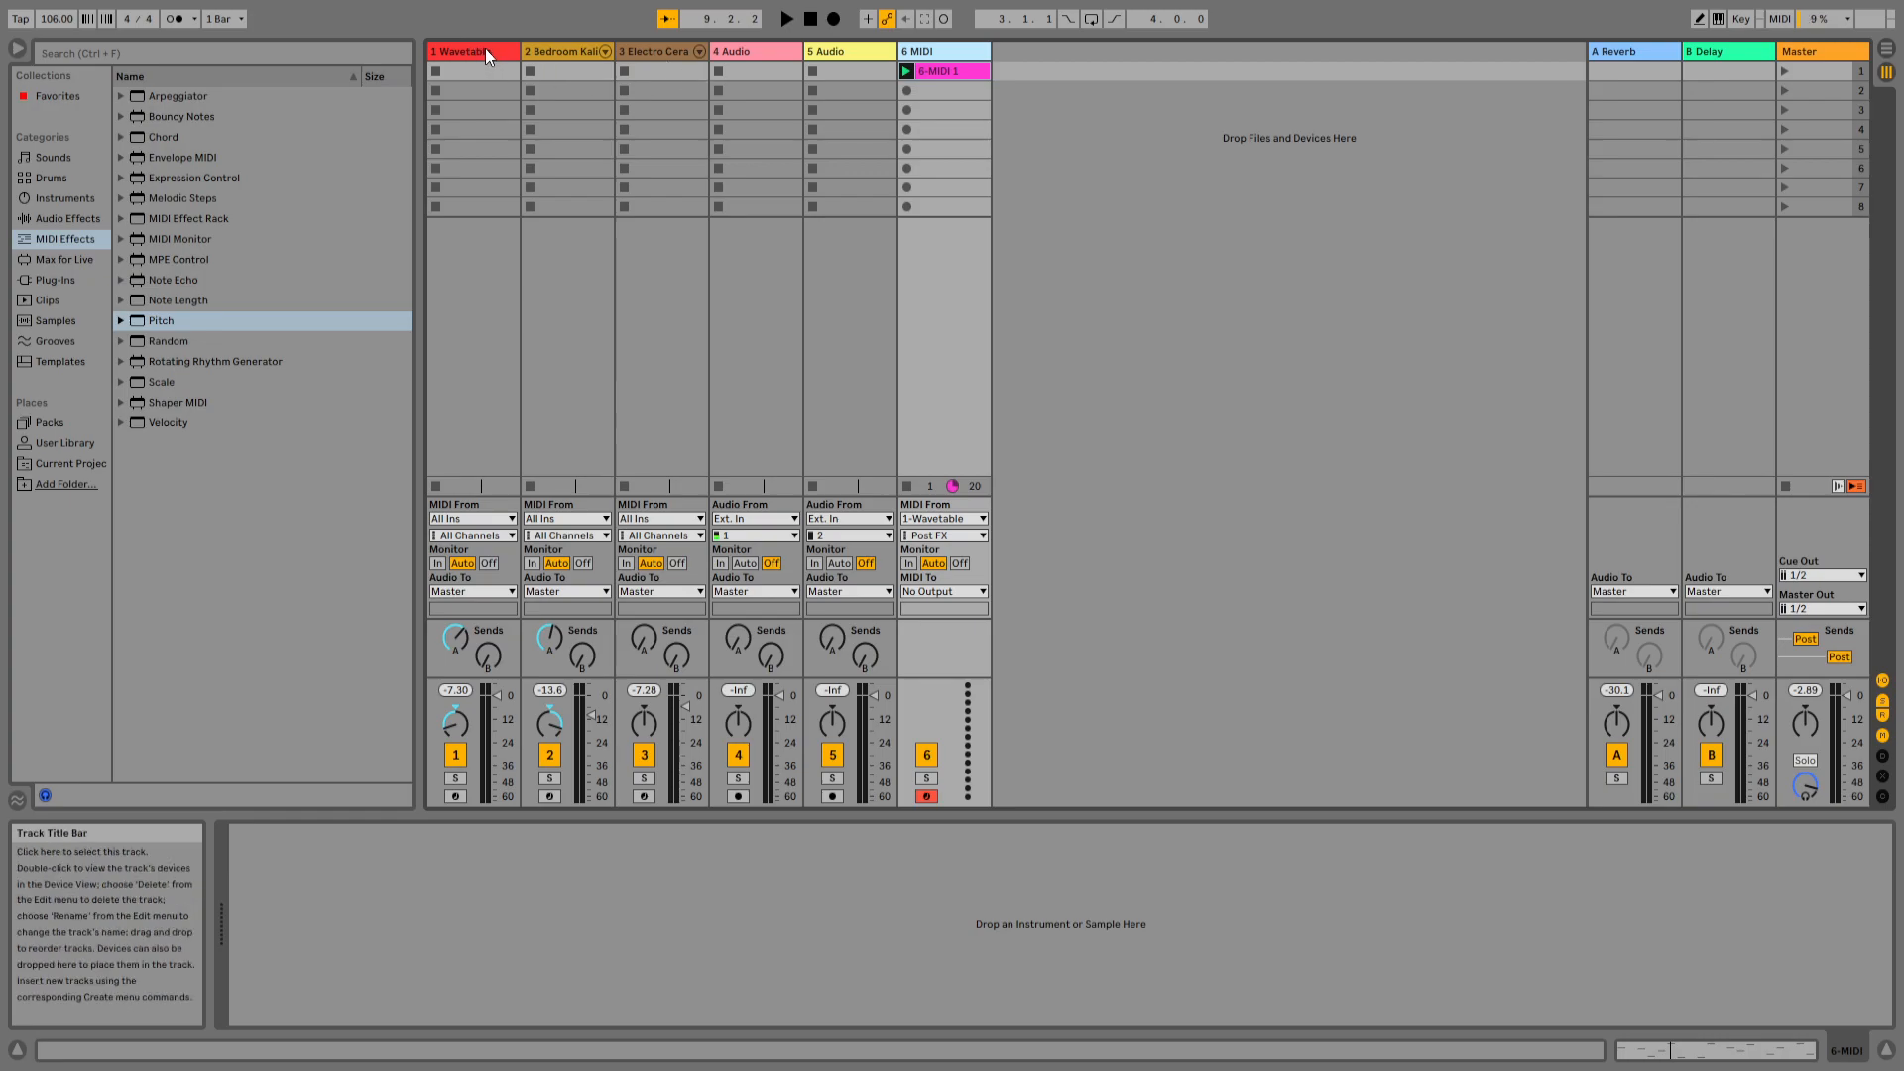
- Move the recorded clip to the first slot of the Wavetable track and deactivate the Bijou device there
left_click_drag(908, 69, 732, 69)
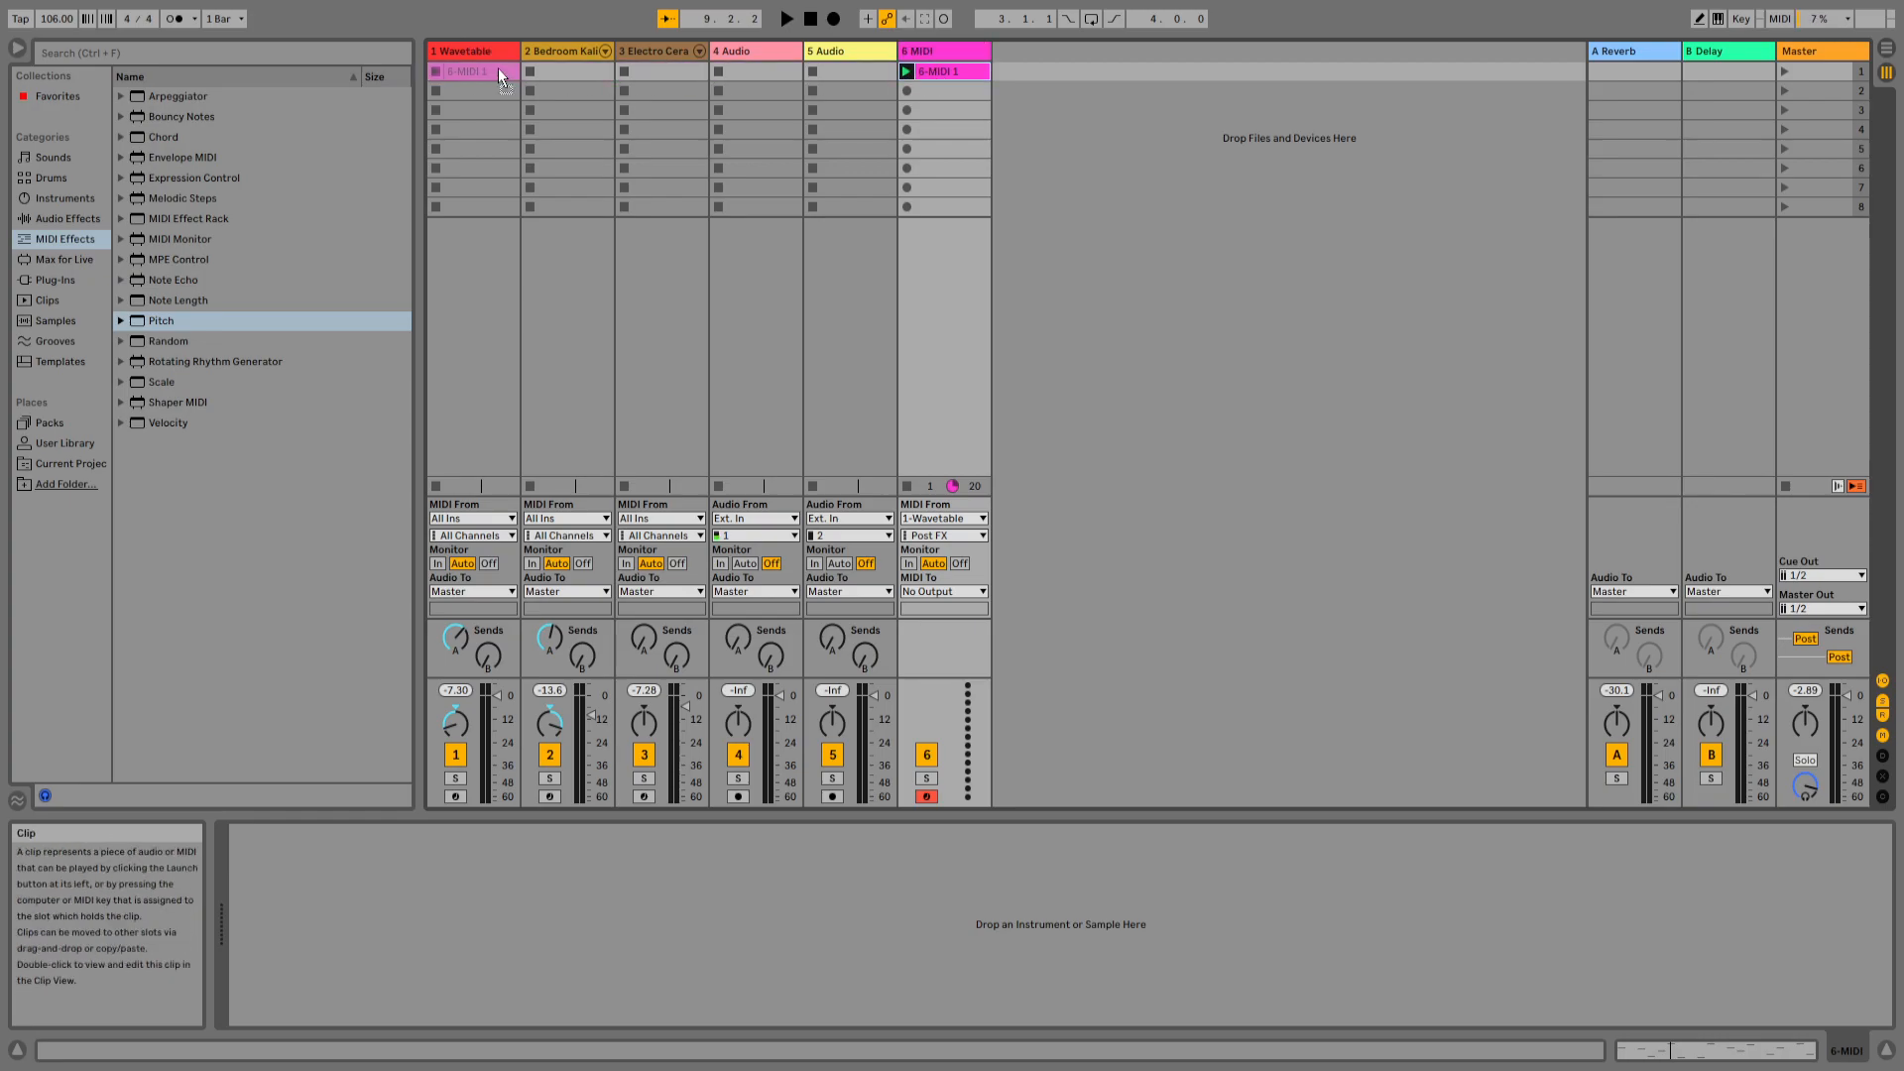
left_click_drag(498, 68, 491, 72)
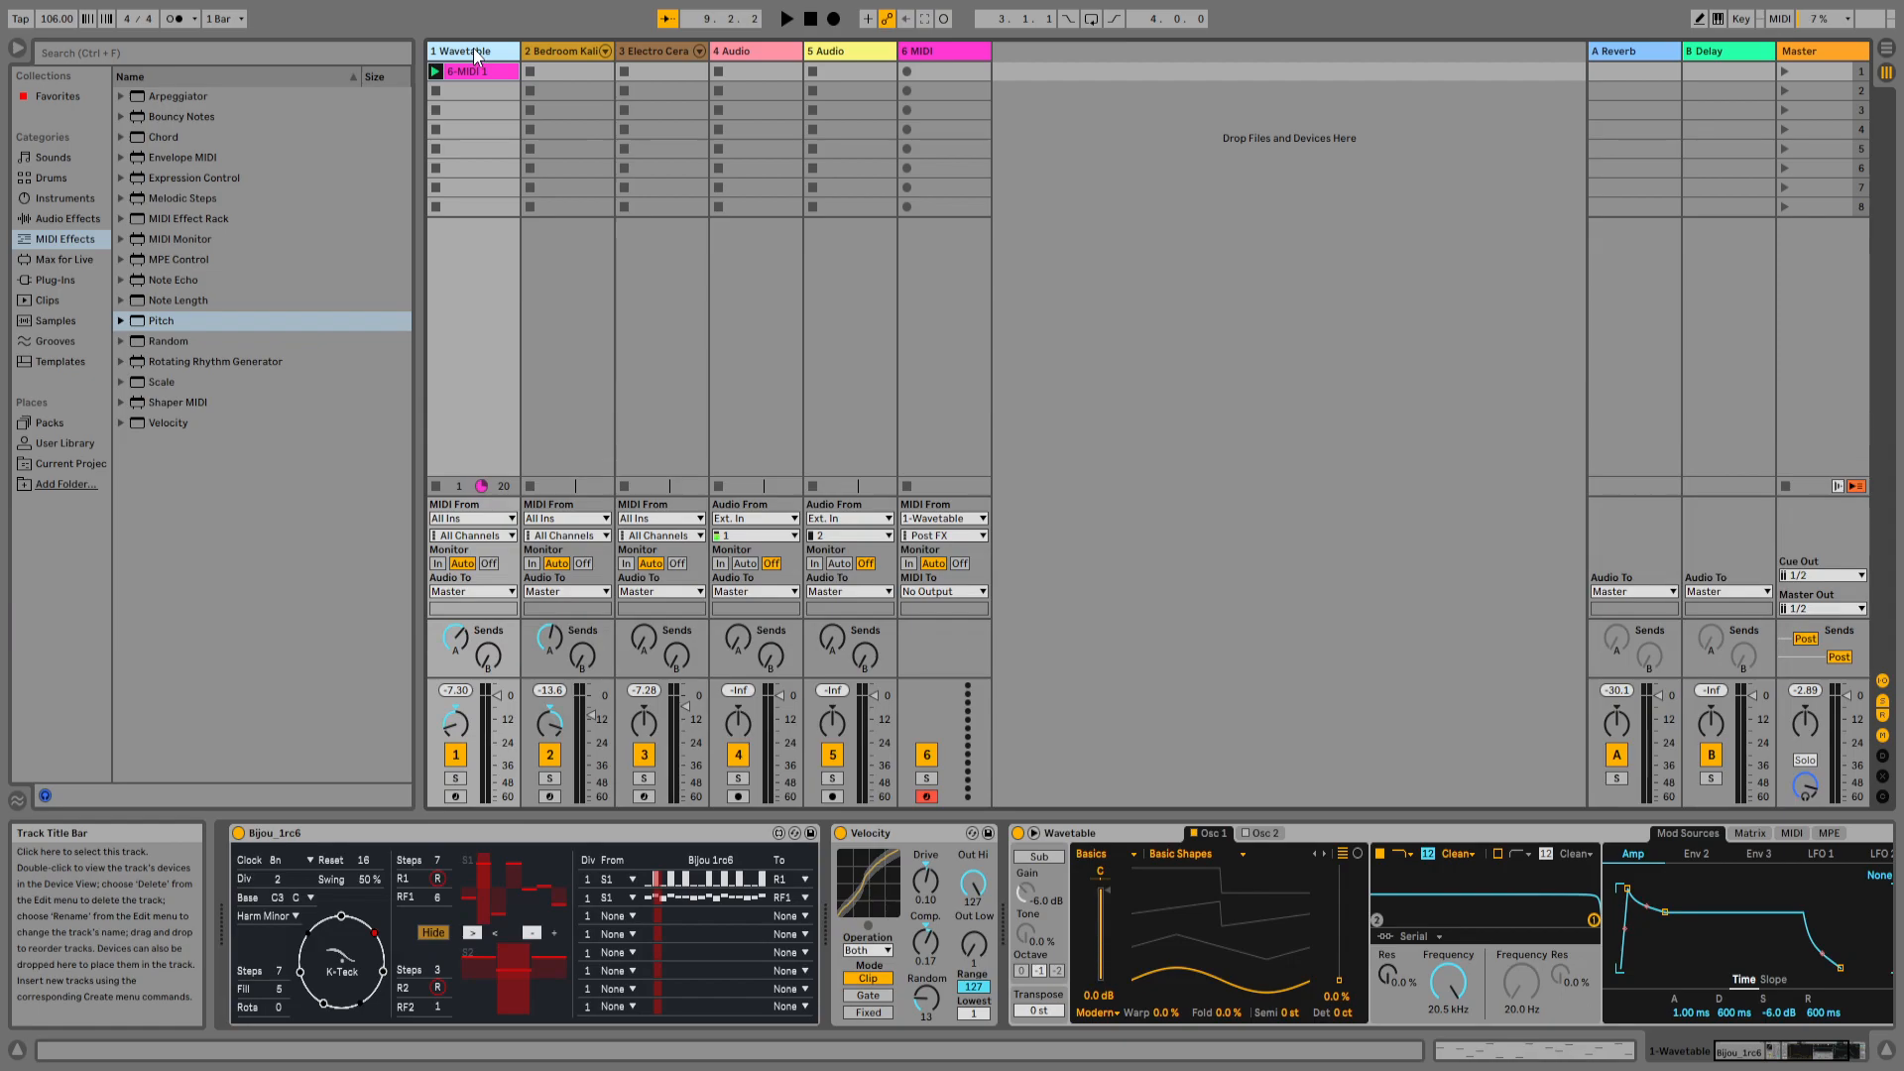
double_click(477, 58)
left_click(239, 833)
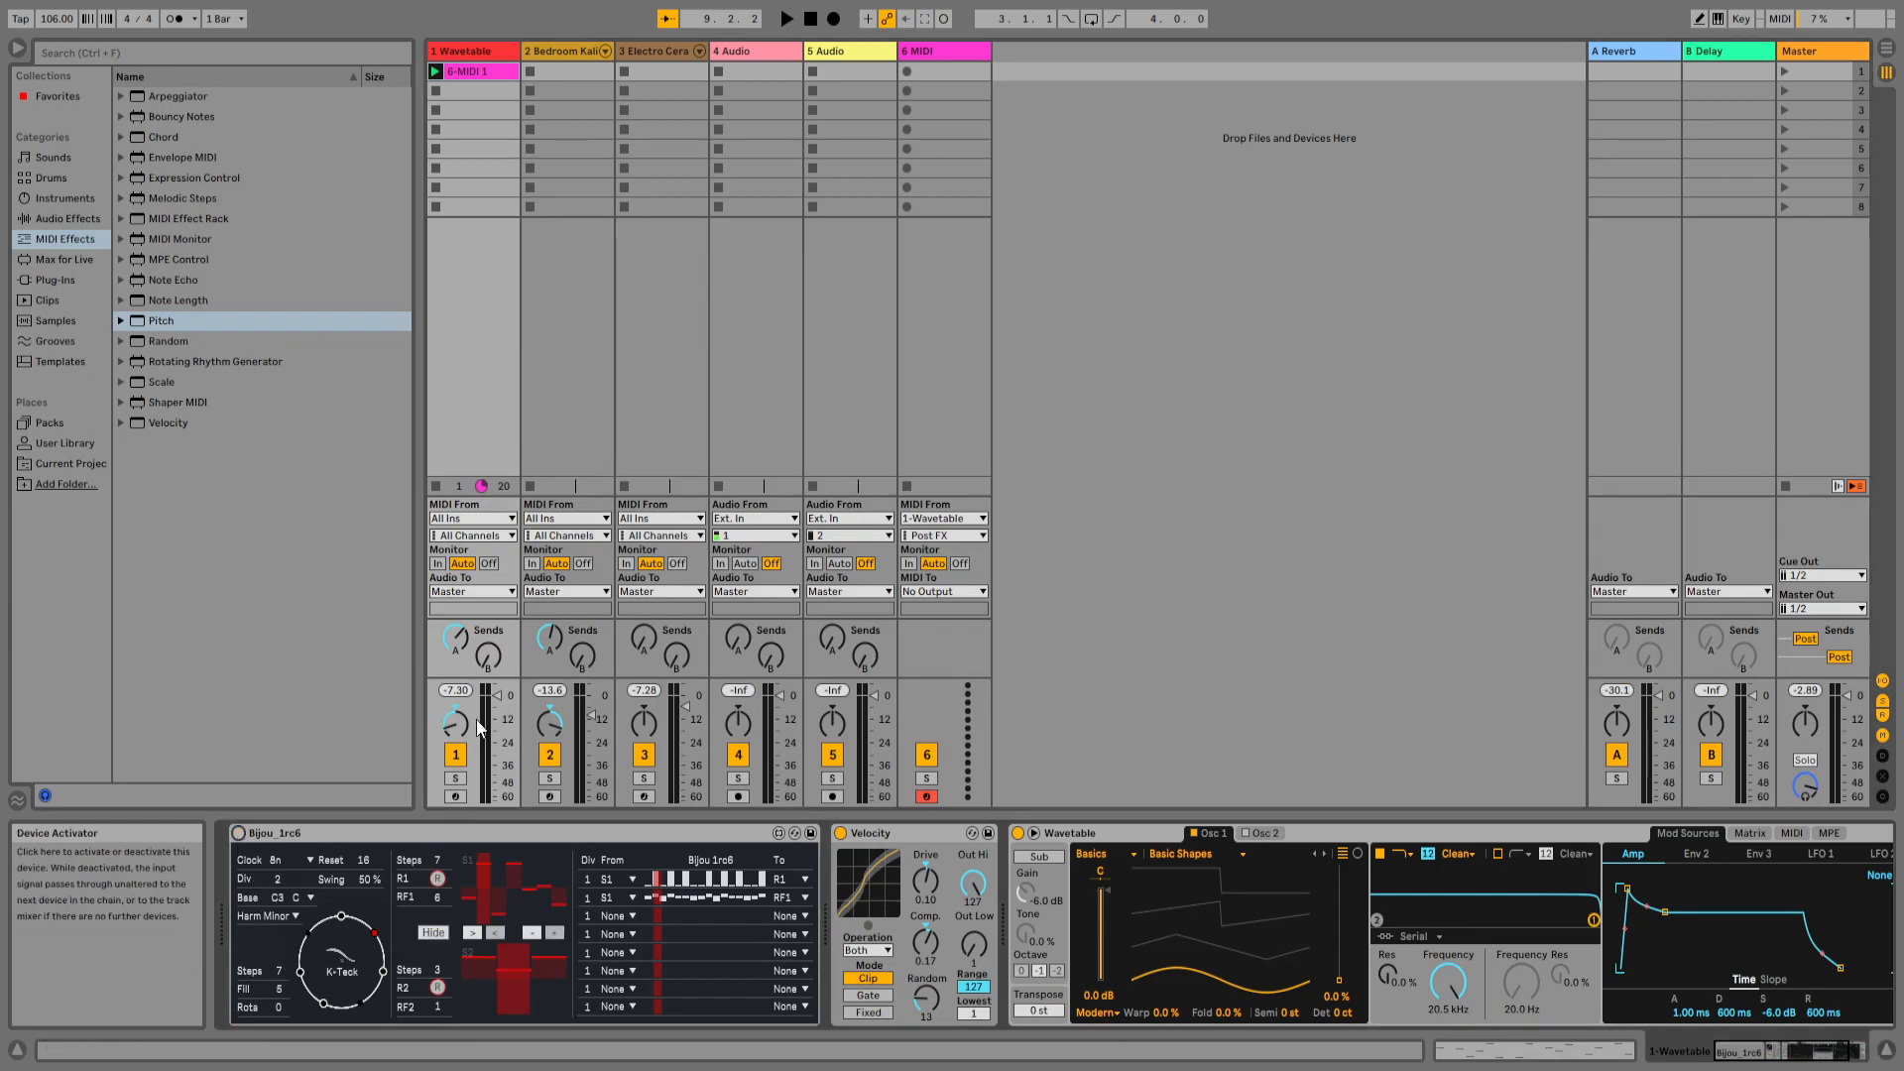
left_click_drag(459, 727, 458, 720)
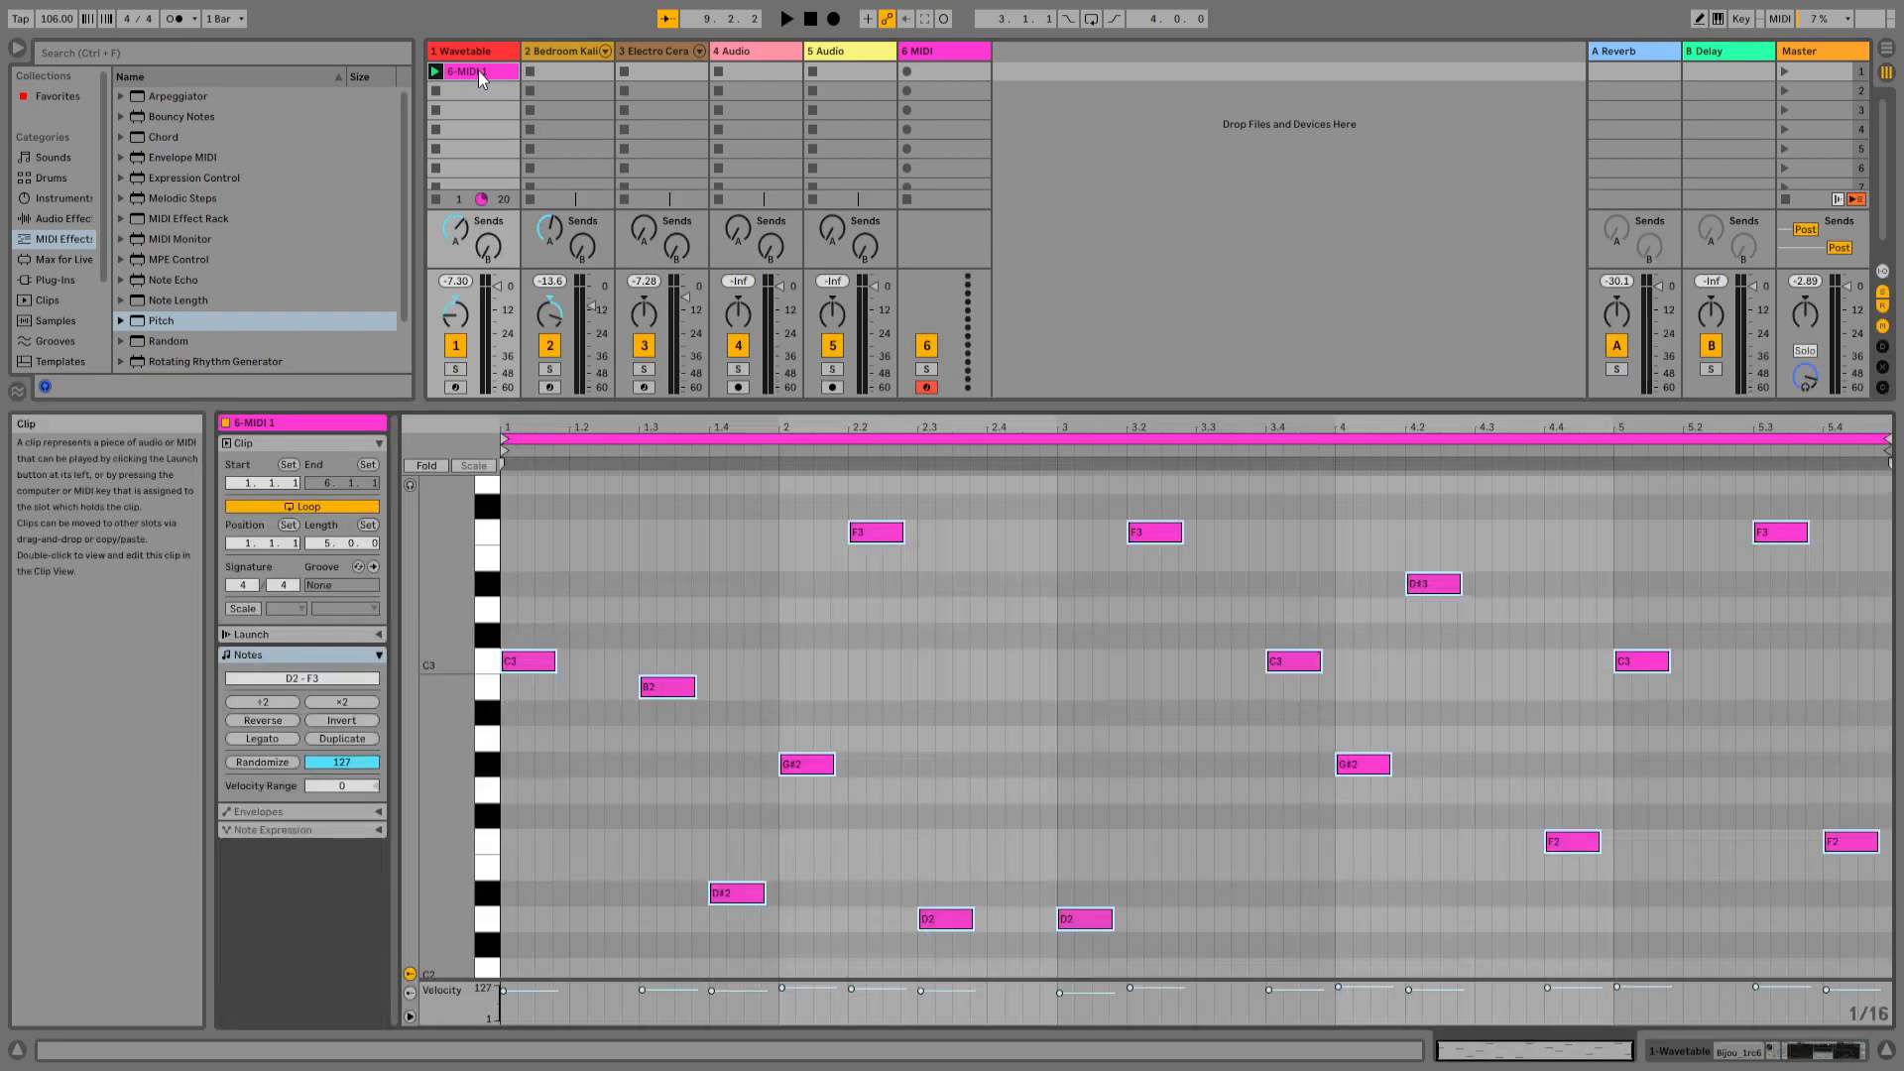
- Play the clip on the Wavetable track and examine its recorded notes in the note editor
left_click(483, 73)
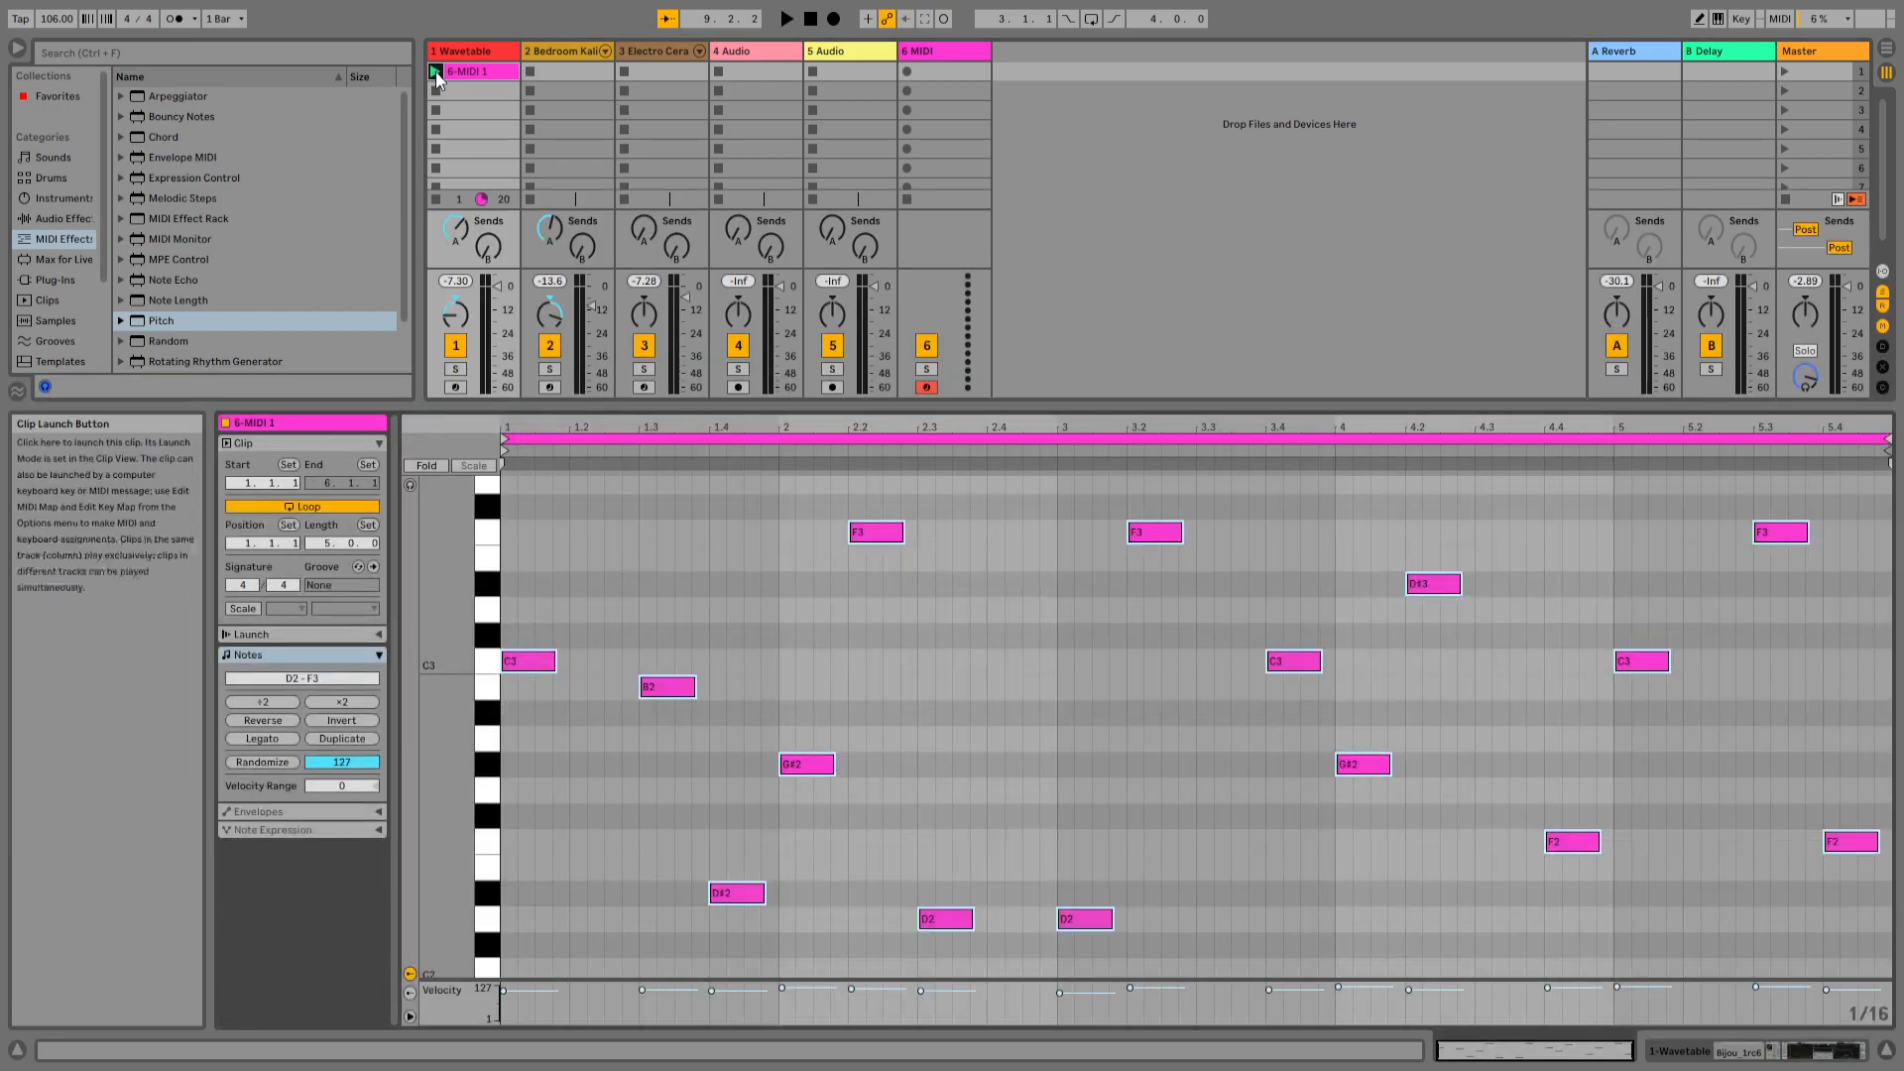
left_click(435, 72)
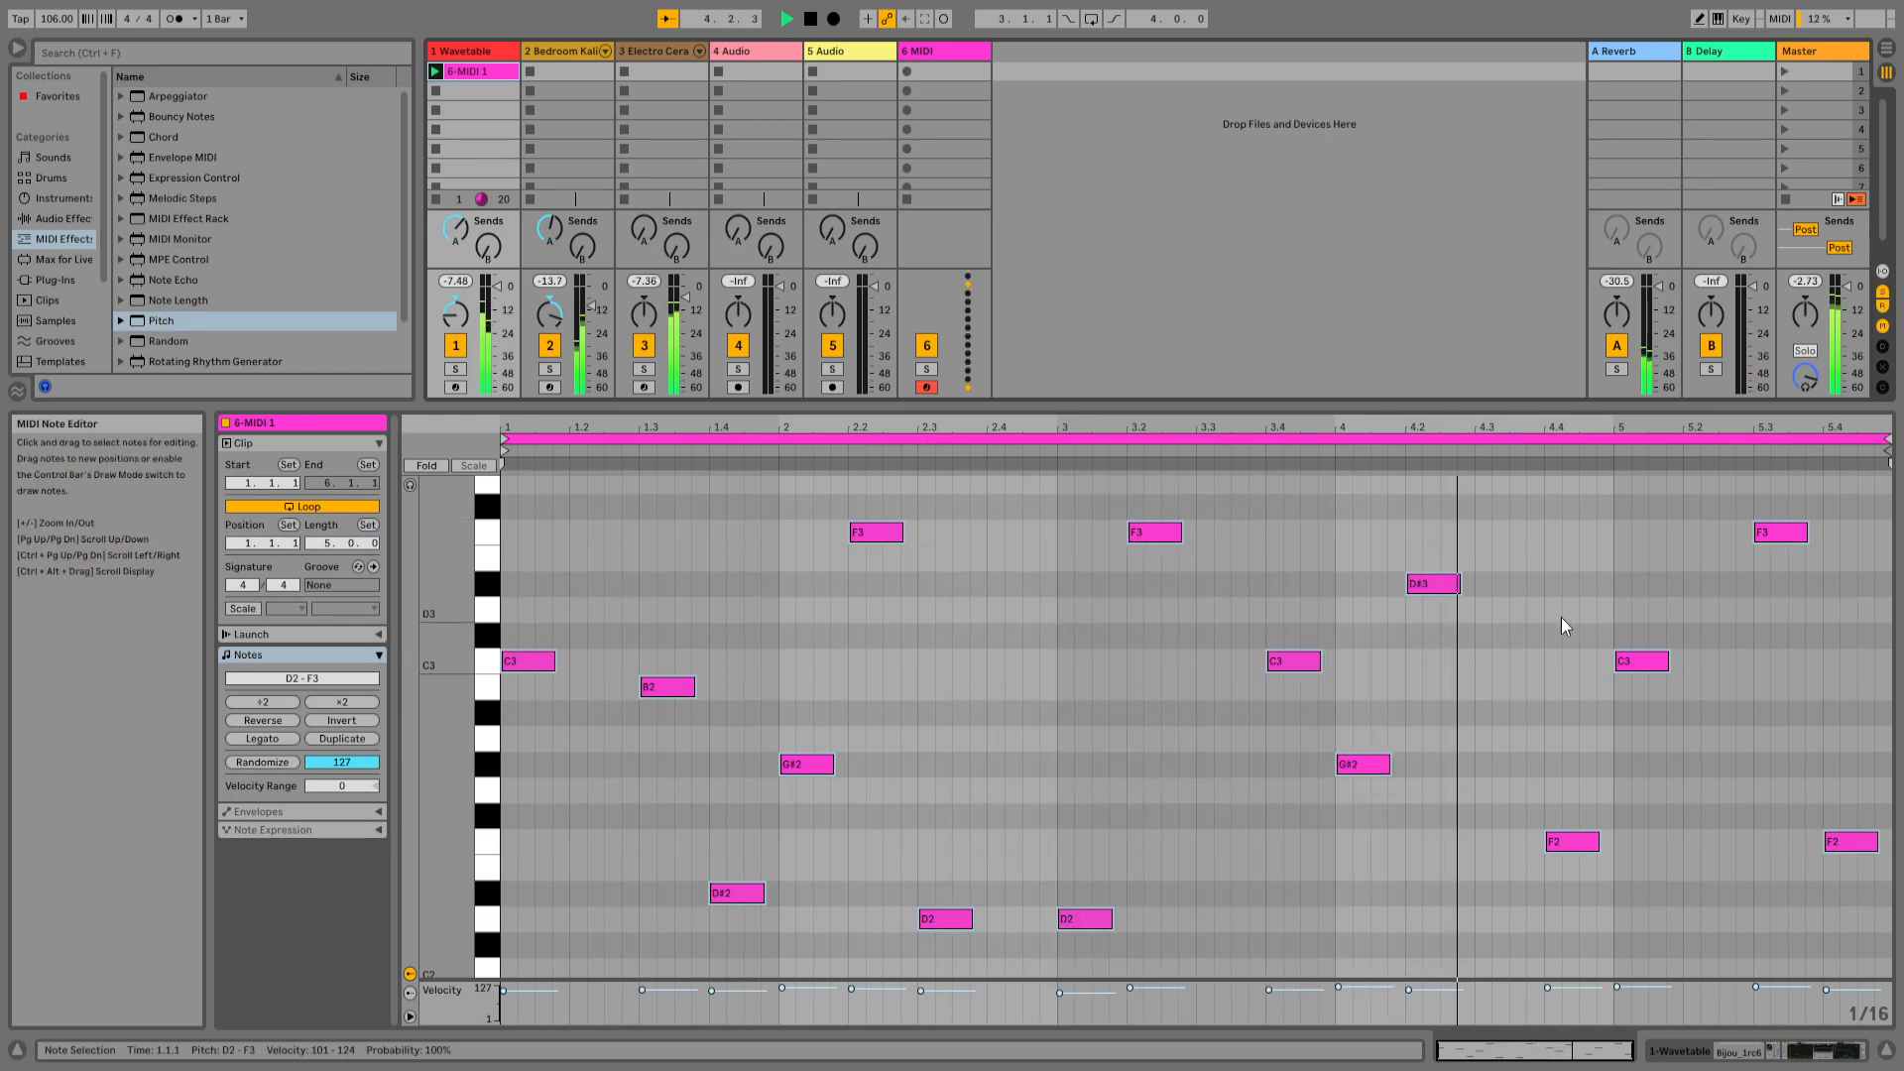
key("ctrl+a")
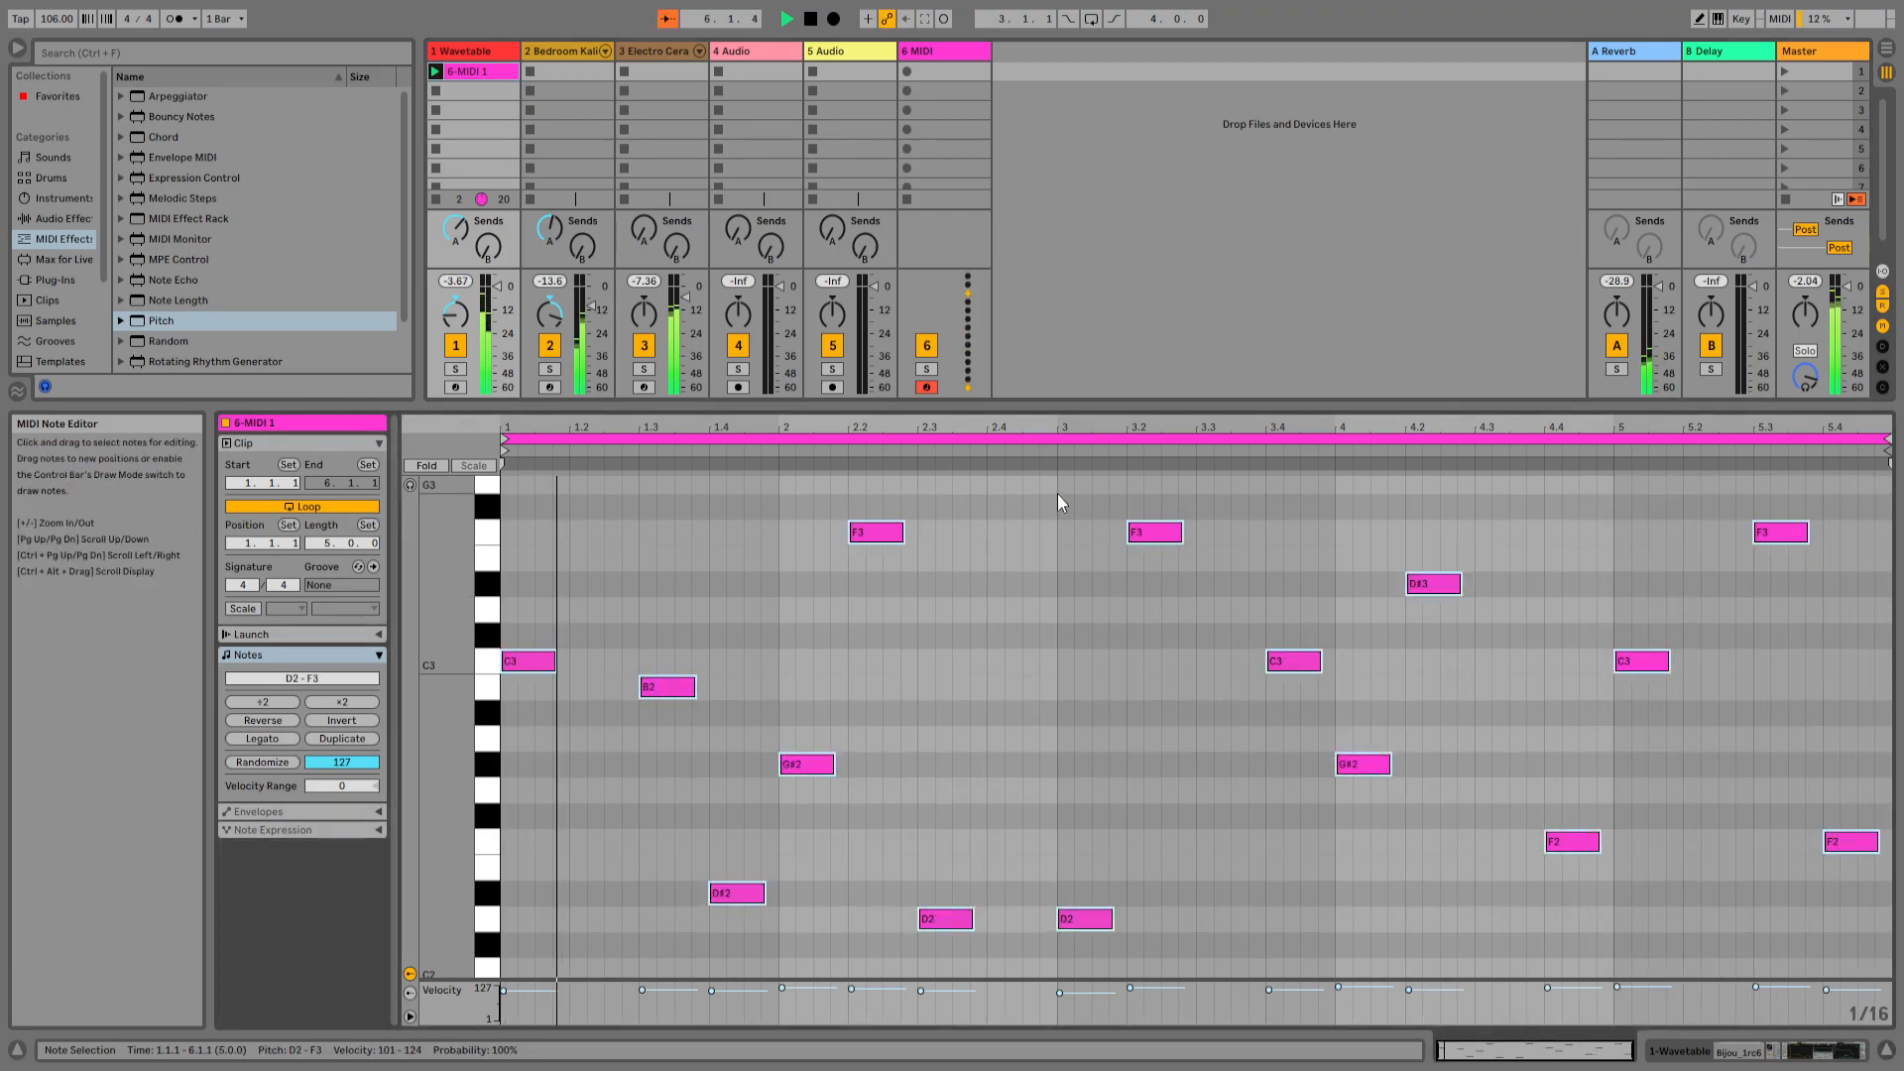
left_click(887, 539)
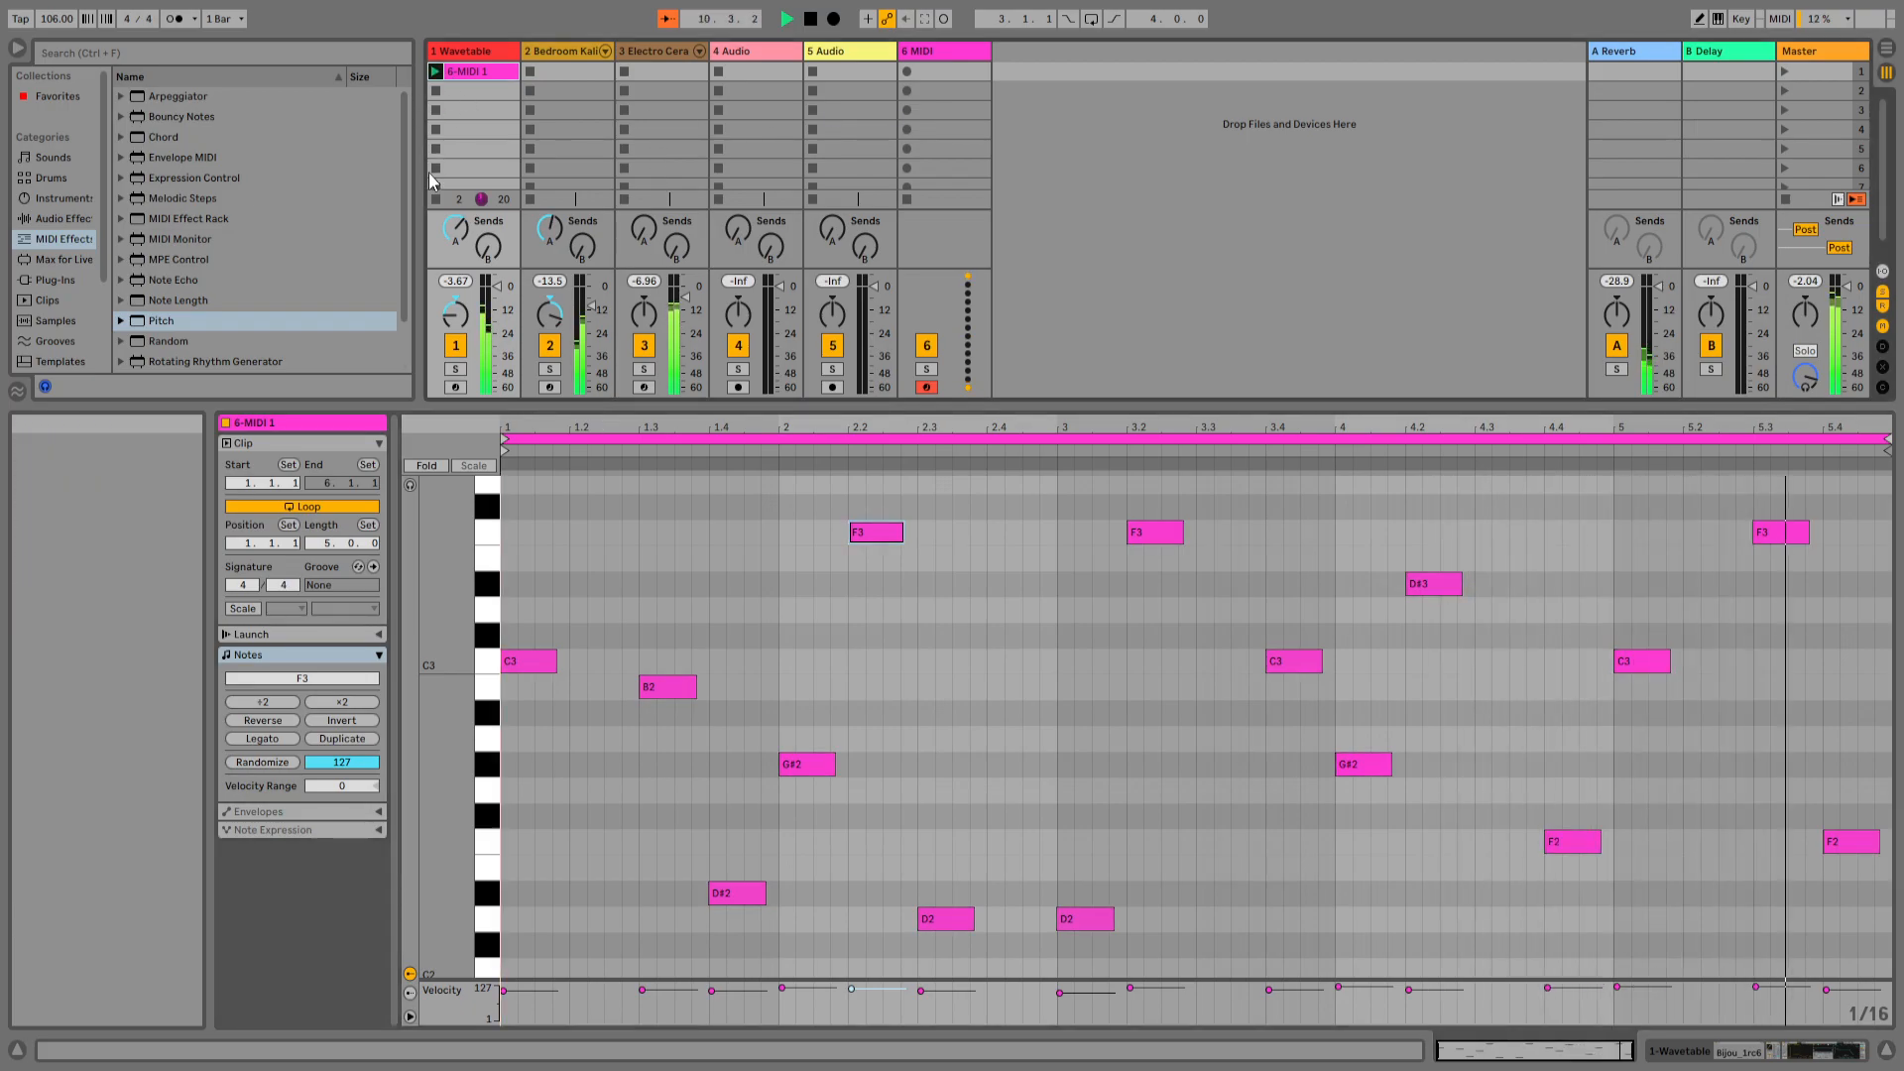
- Move the clip back to the first slot of the 6 MIDI track and stop playback
left_click_drag(480, 79, 942, 74)
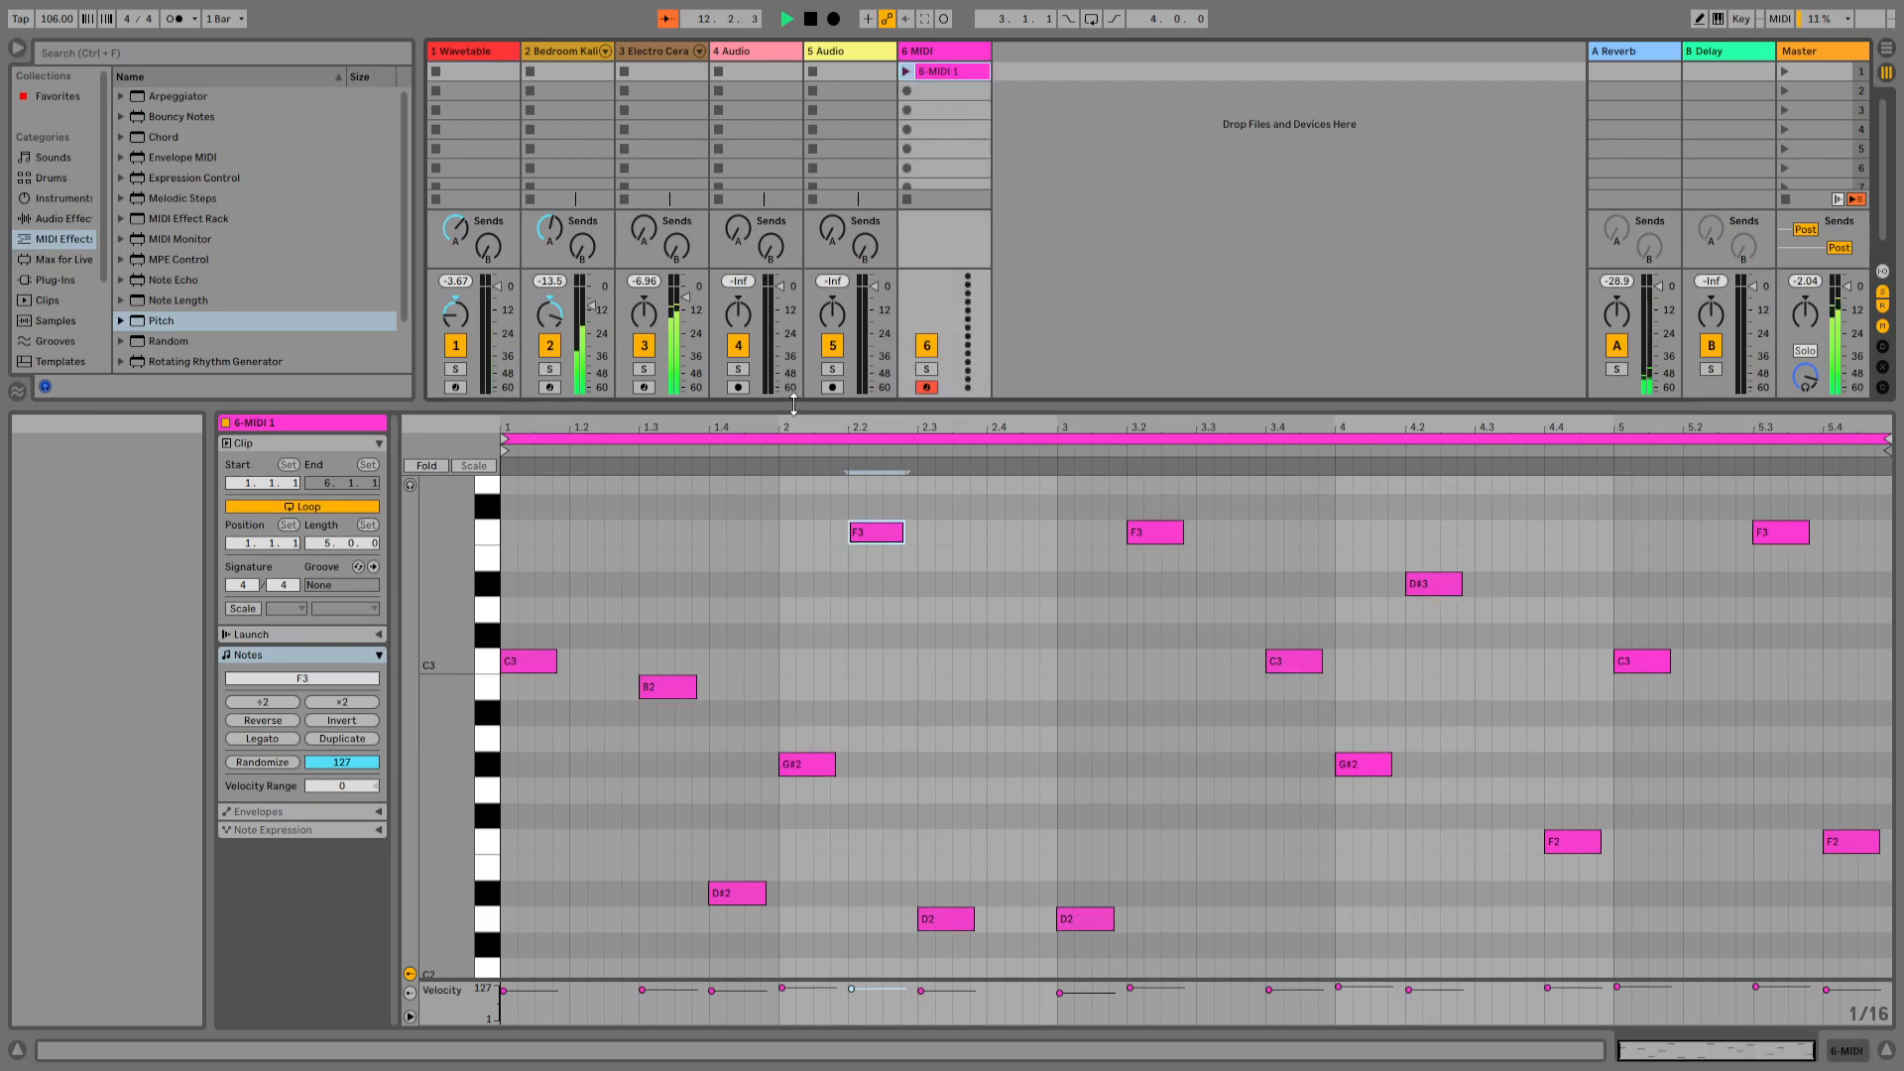
left_click_drag(794, 402, 791, 541)
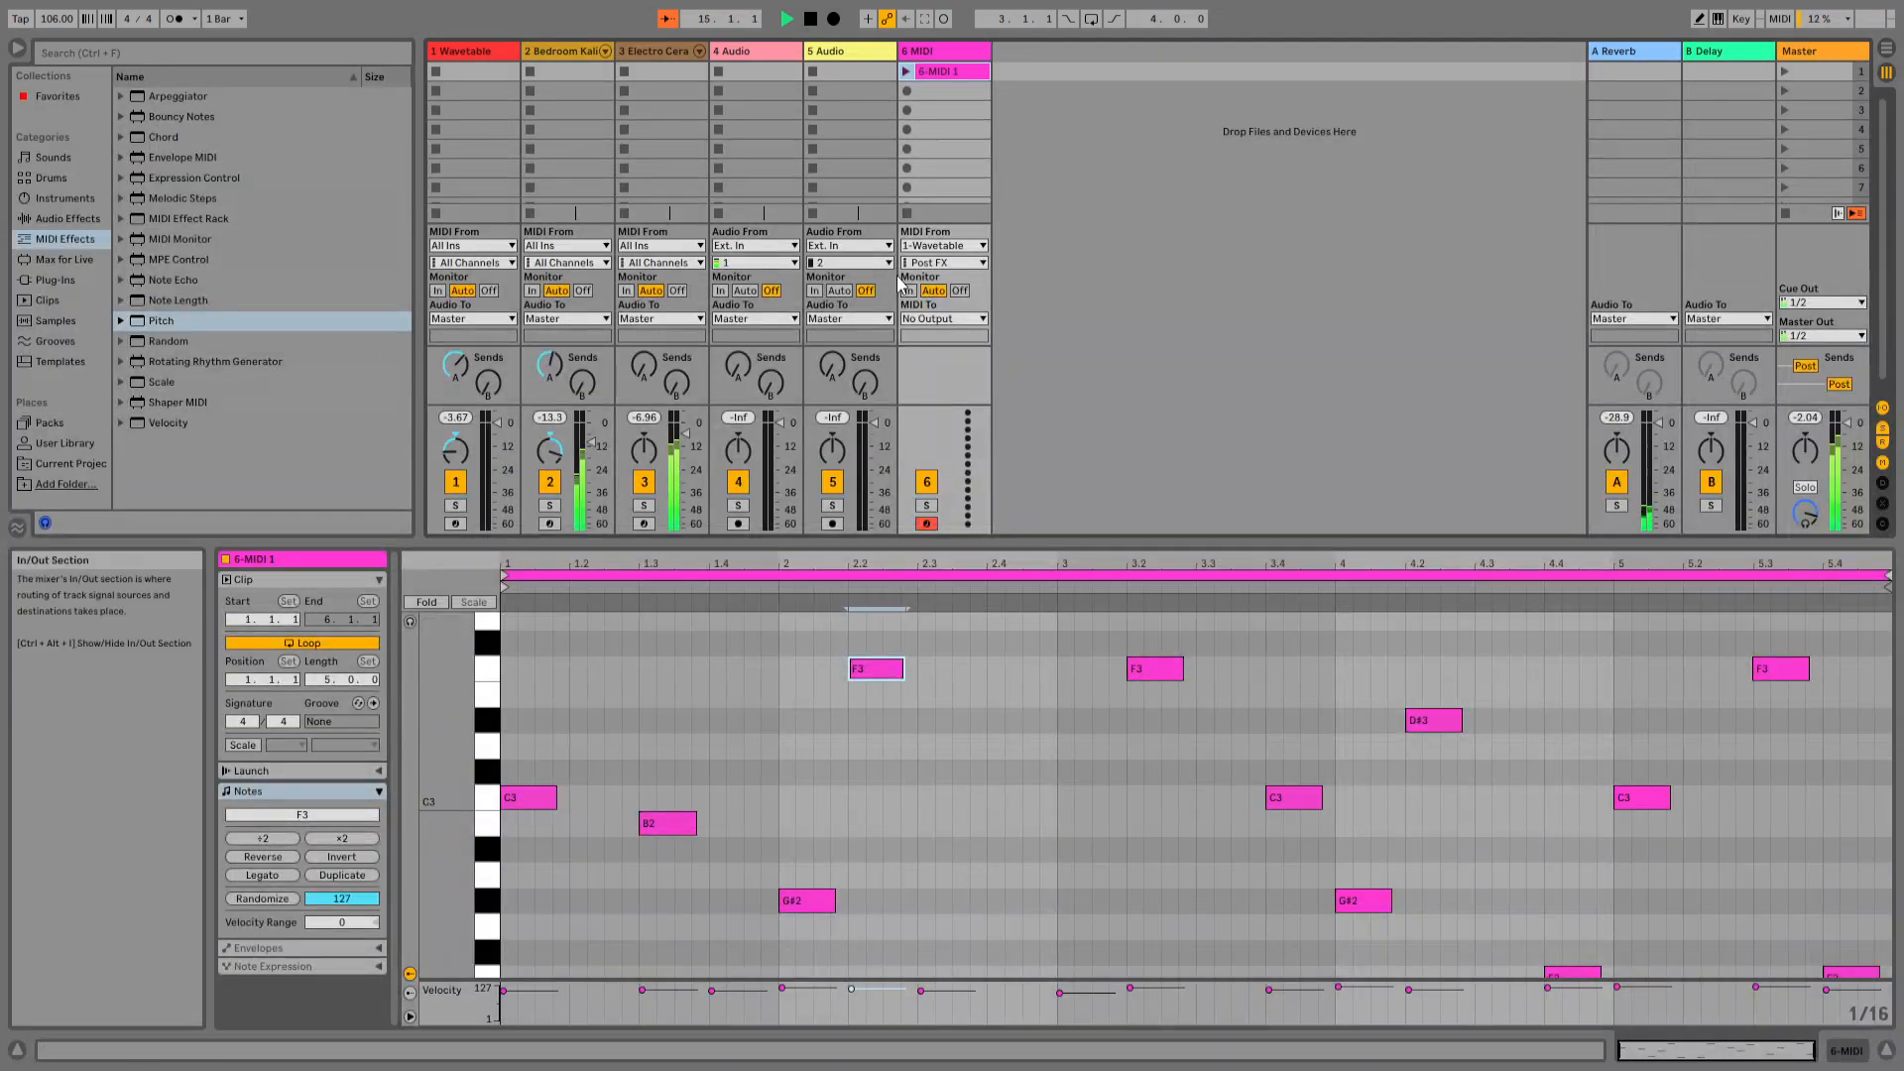
left_click(457, 483)
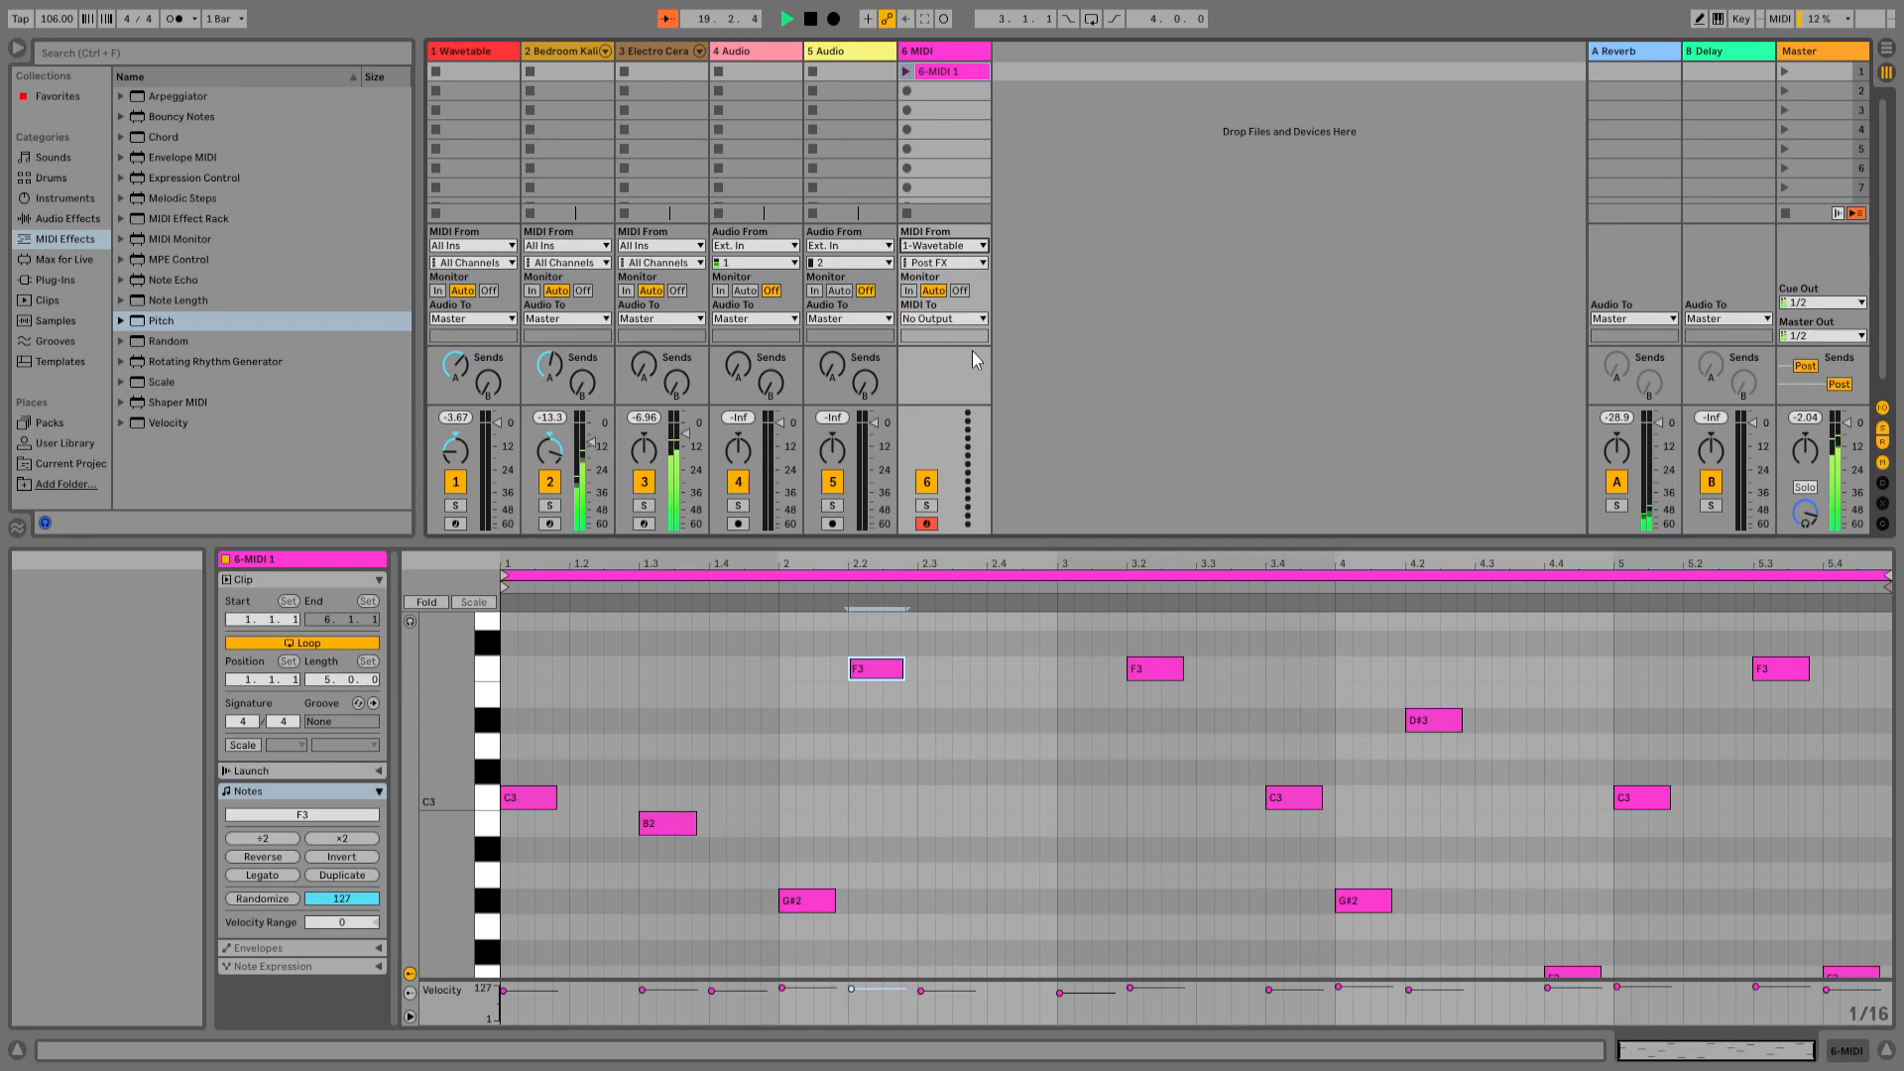
left_click(514, 69)
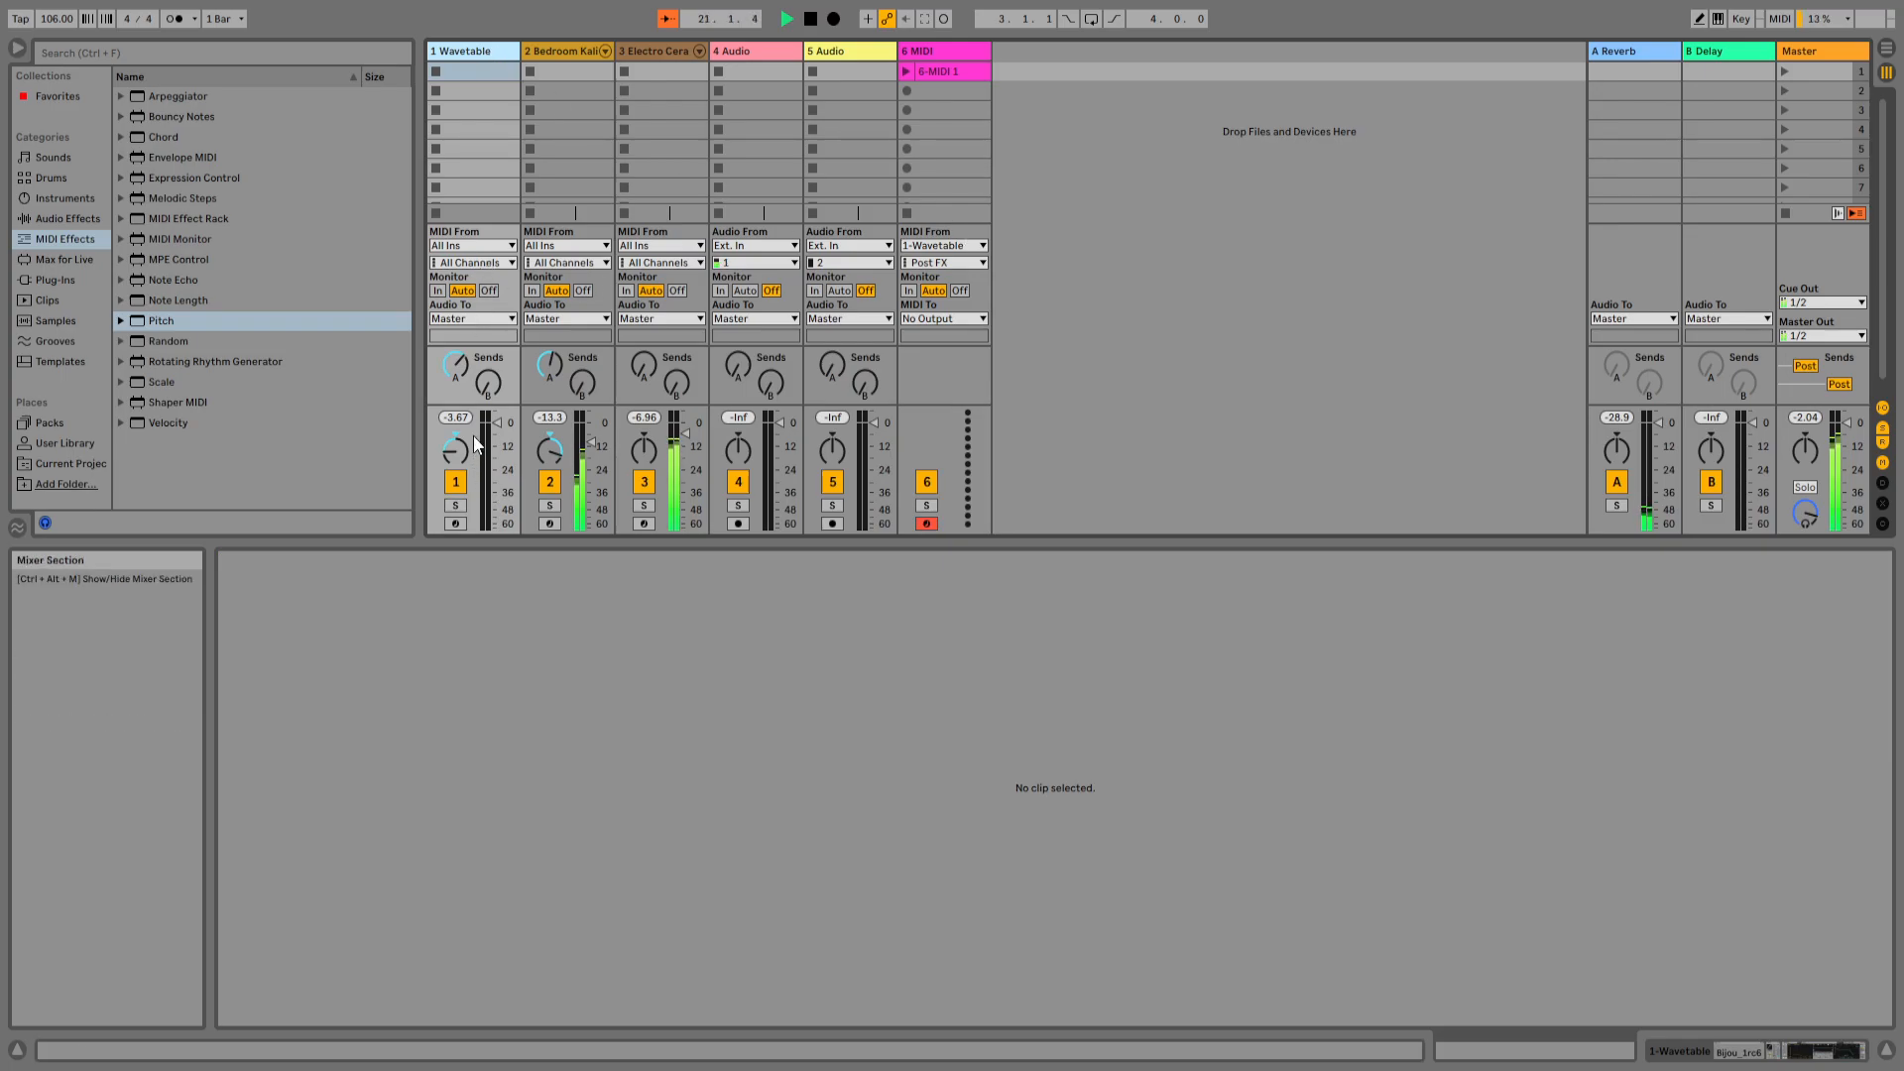
left_click_drag(932, 536, 932, 595)
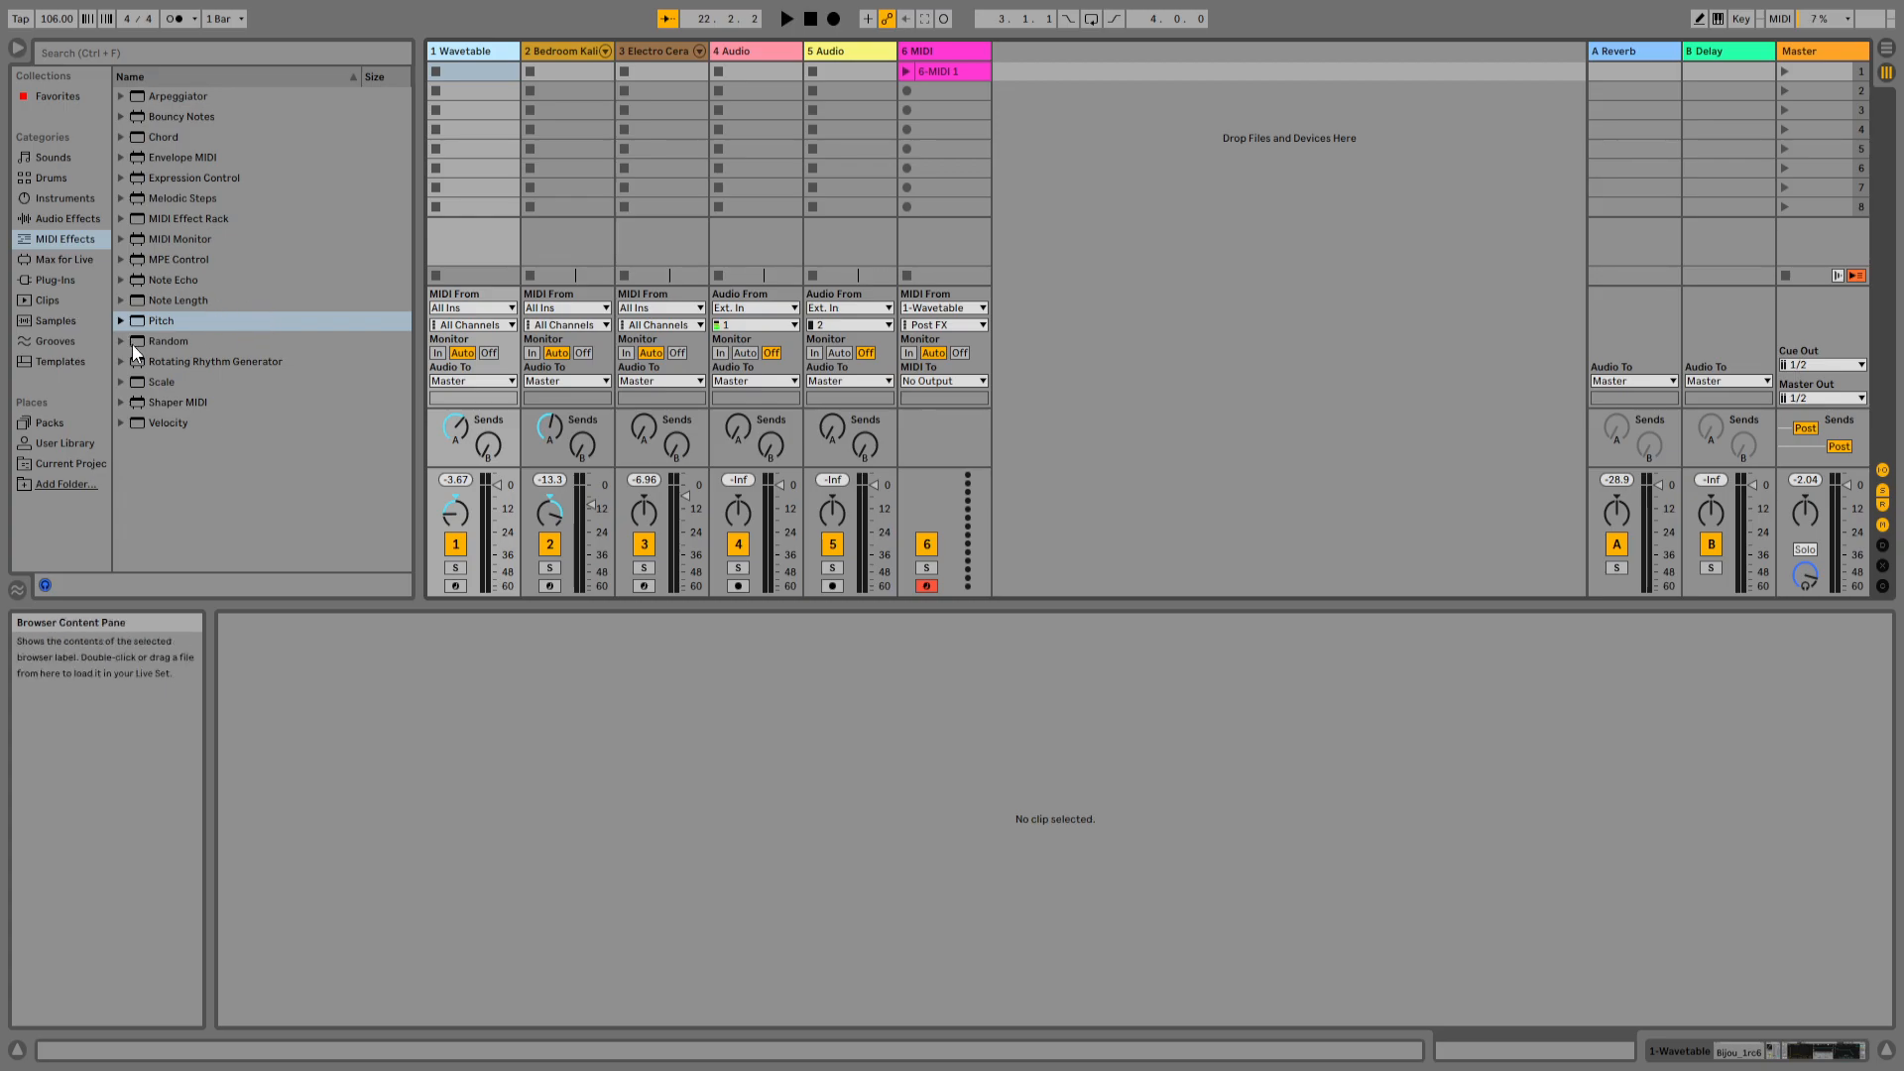
- Add Instant Haus by Alexkid from Packs on a new MIDI track named Drums, placed directly after the Electro Ceramic Bass track
left_click(79, 60)
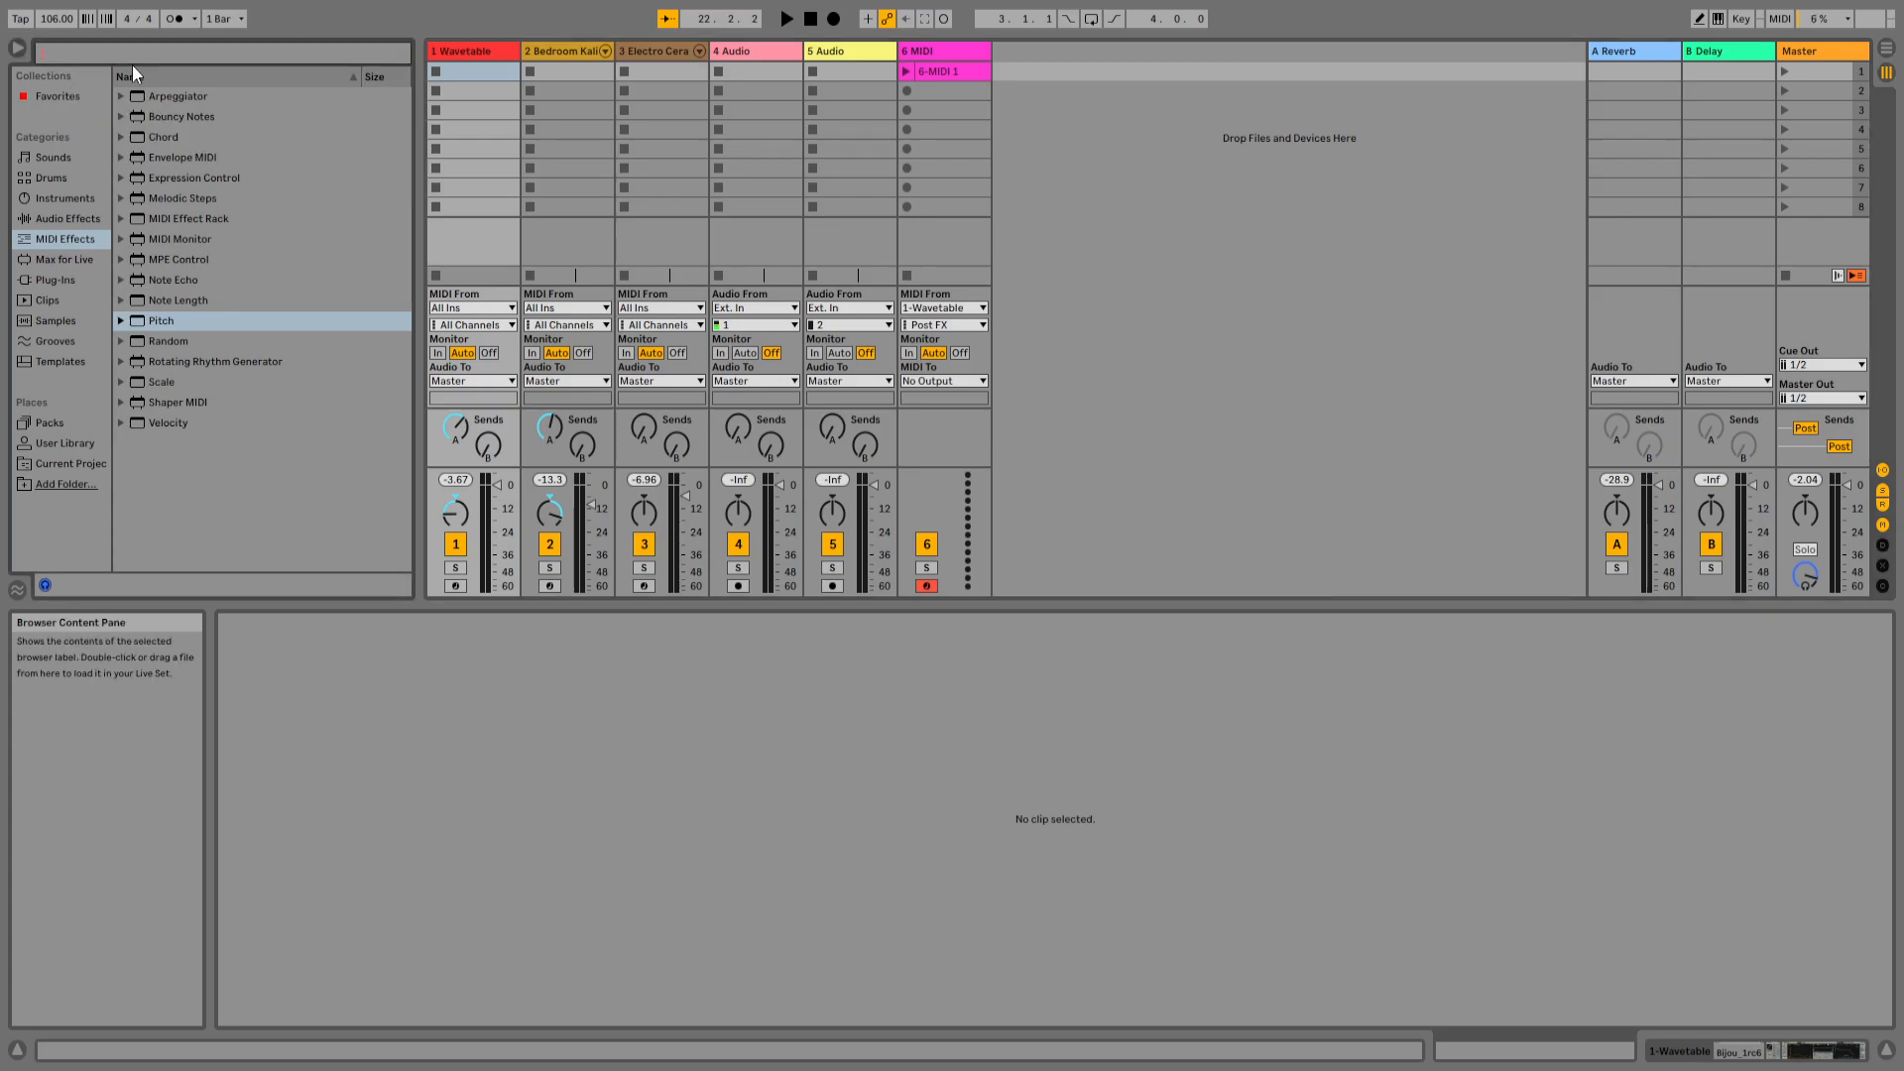
left_click(73, 420)
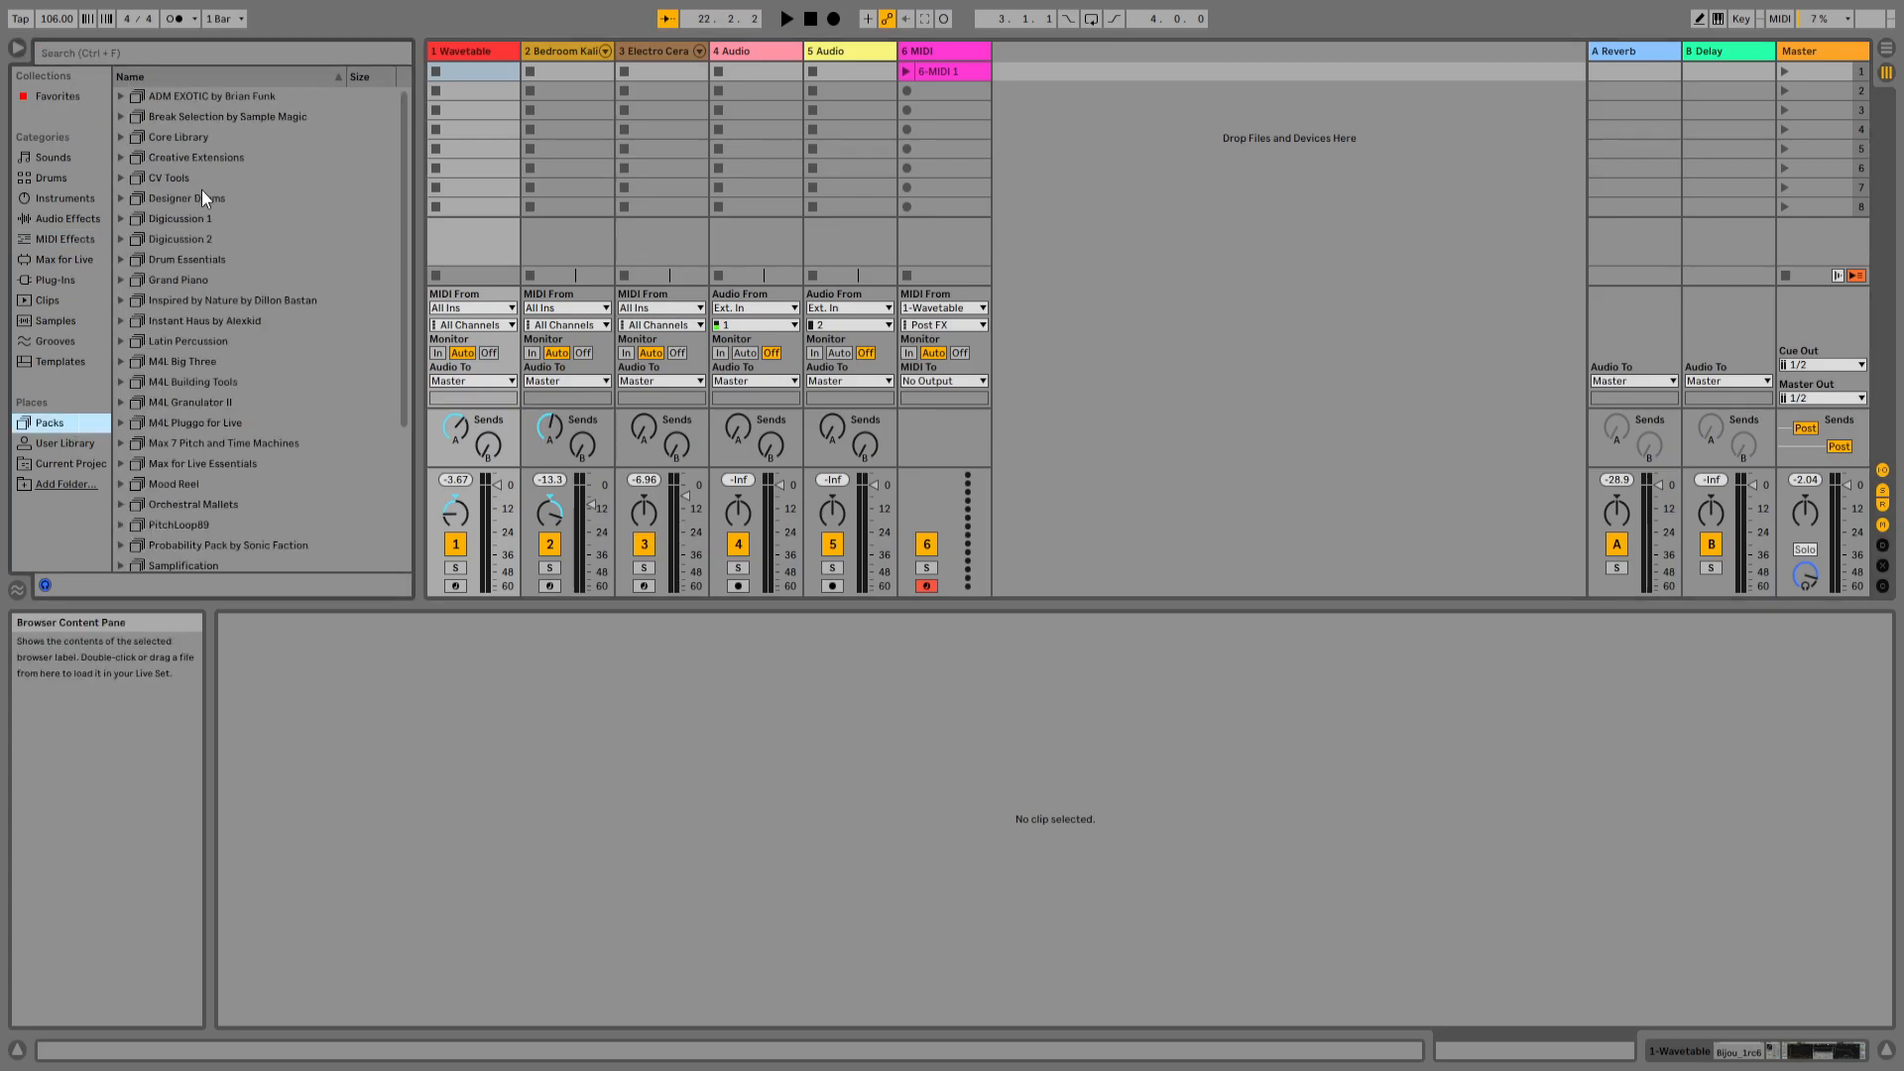
left_click(158, 323)
left_click(121, 321)
left_click_drag(238, 385, 1023, 58)
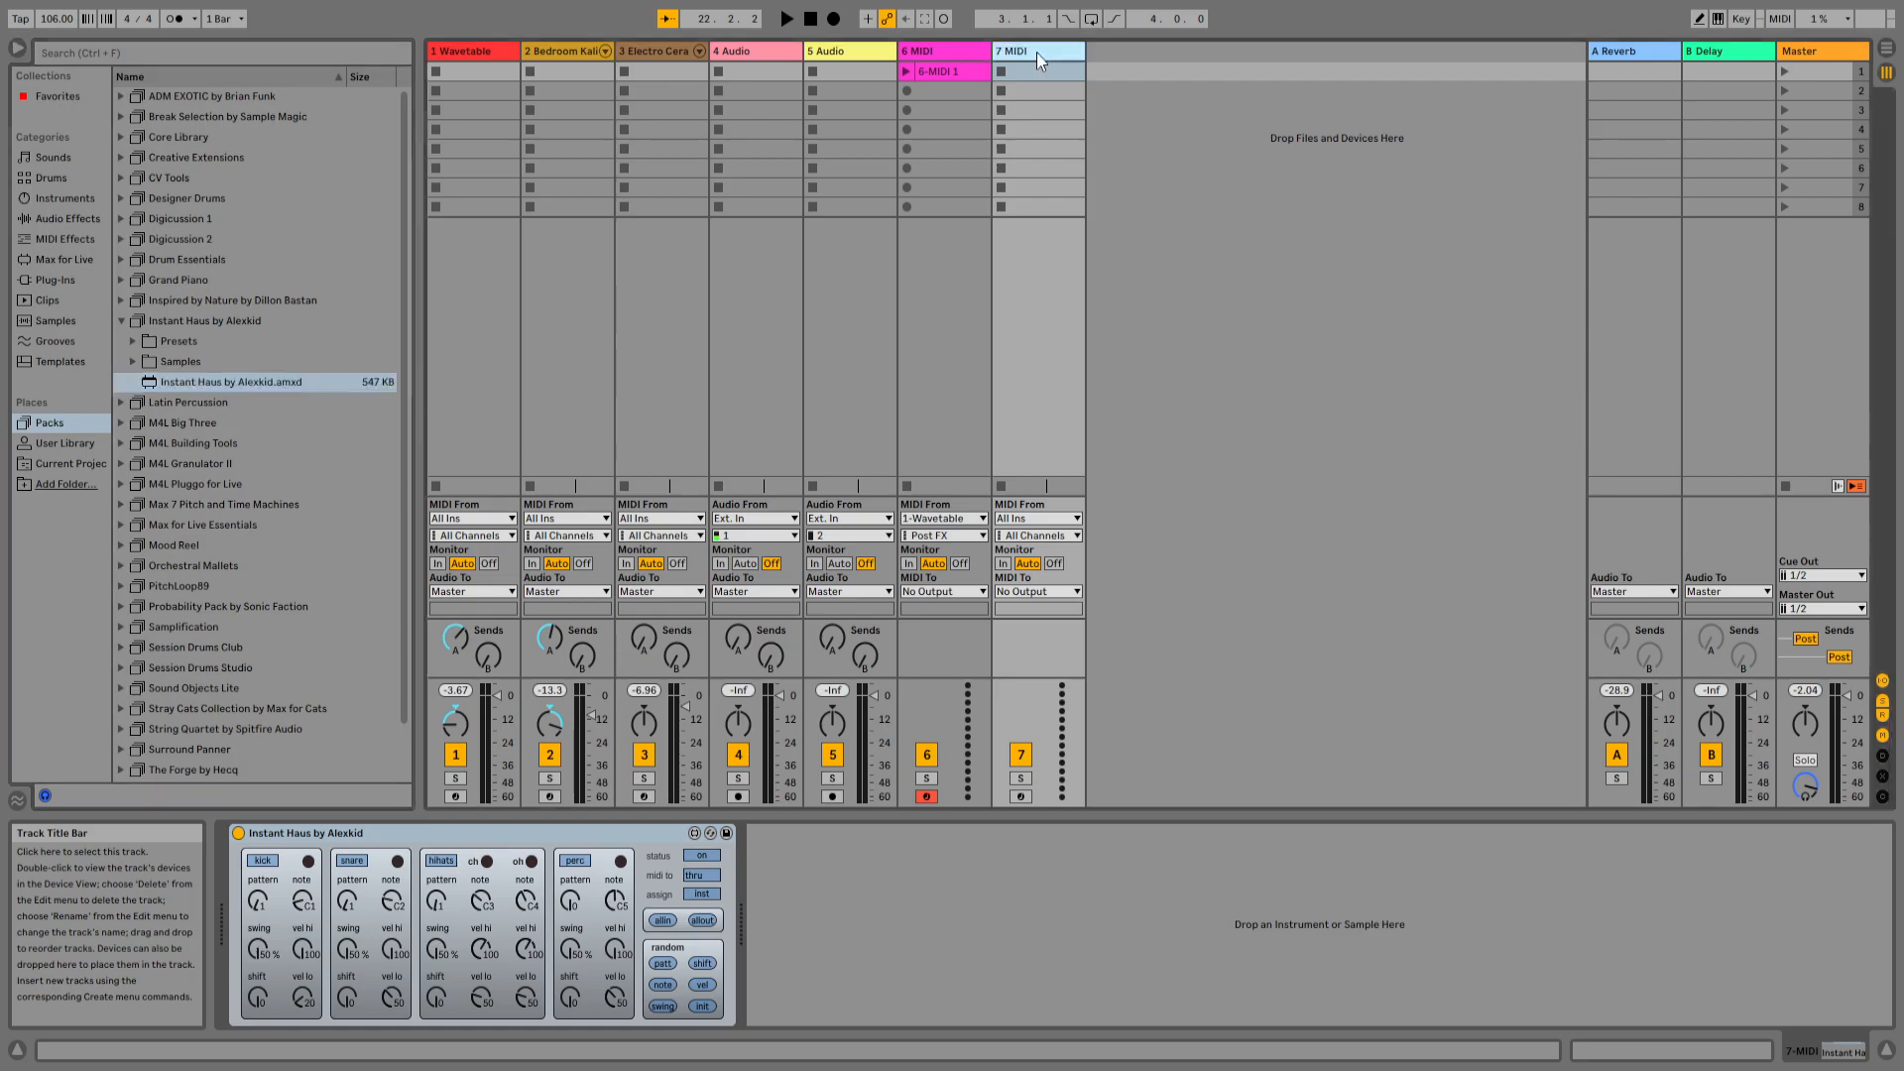
left_click_drag(906, 59, 813, 58)
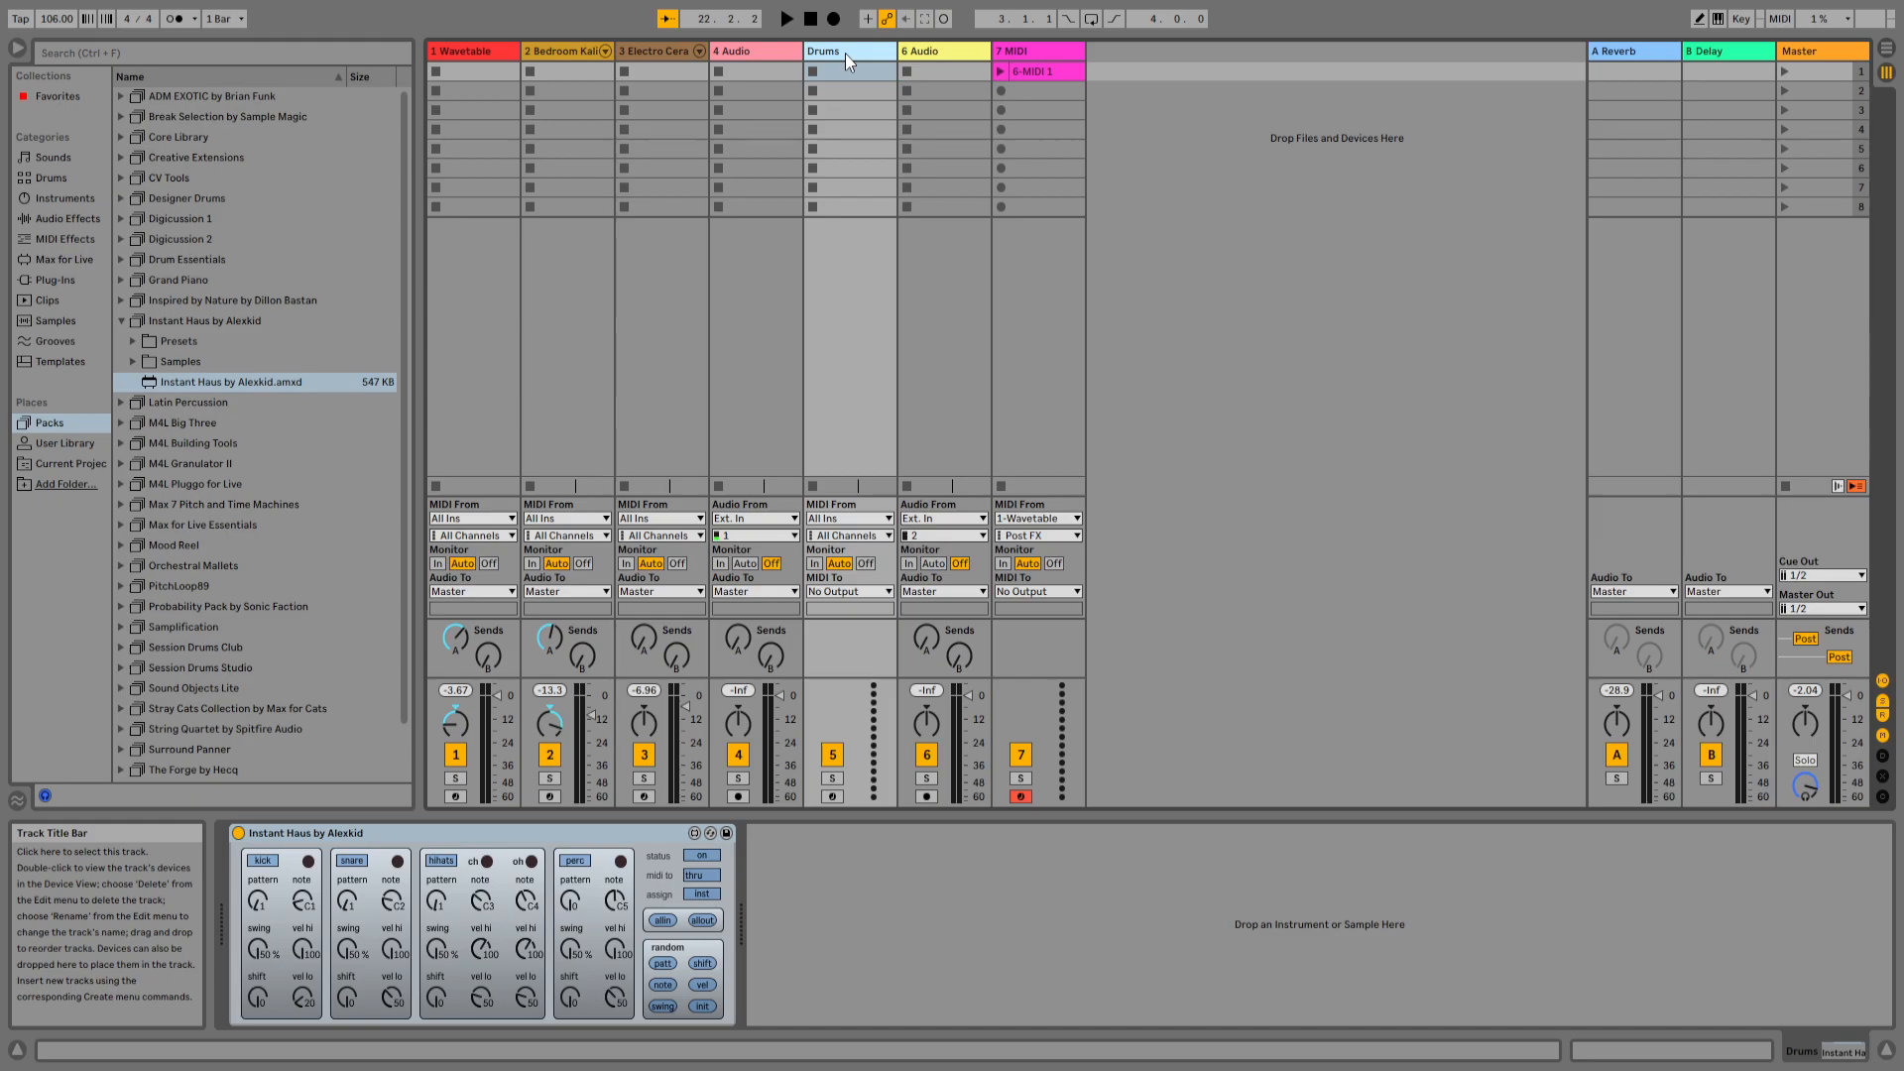
left_click_drag(847, 54, 733, 54)
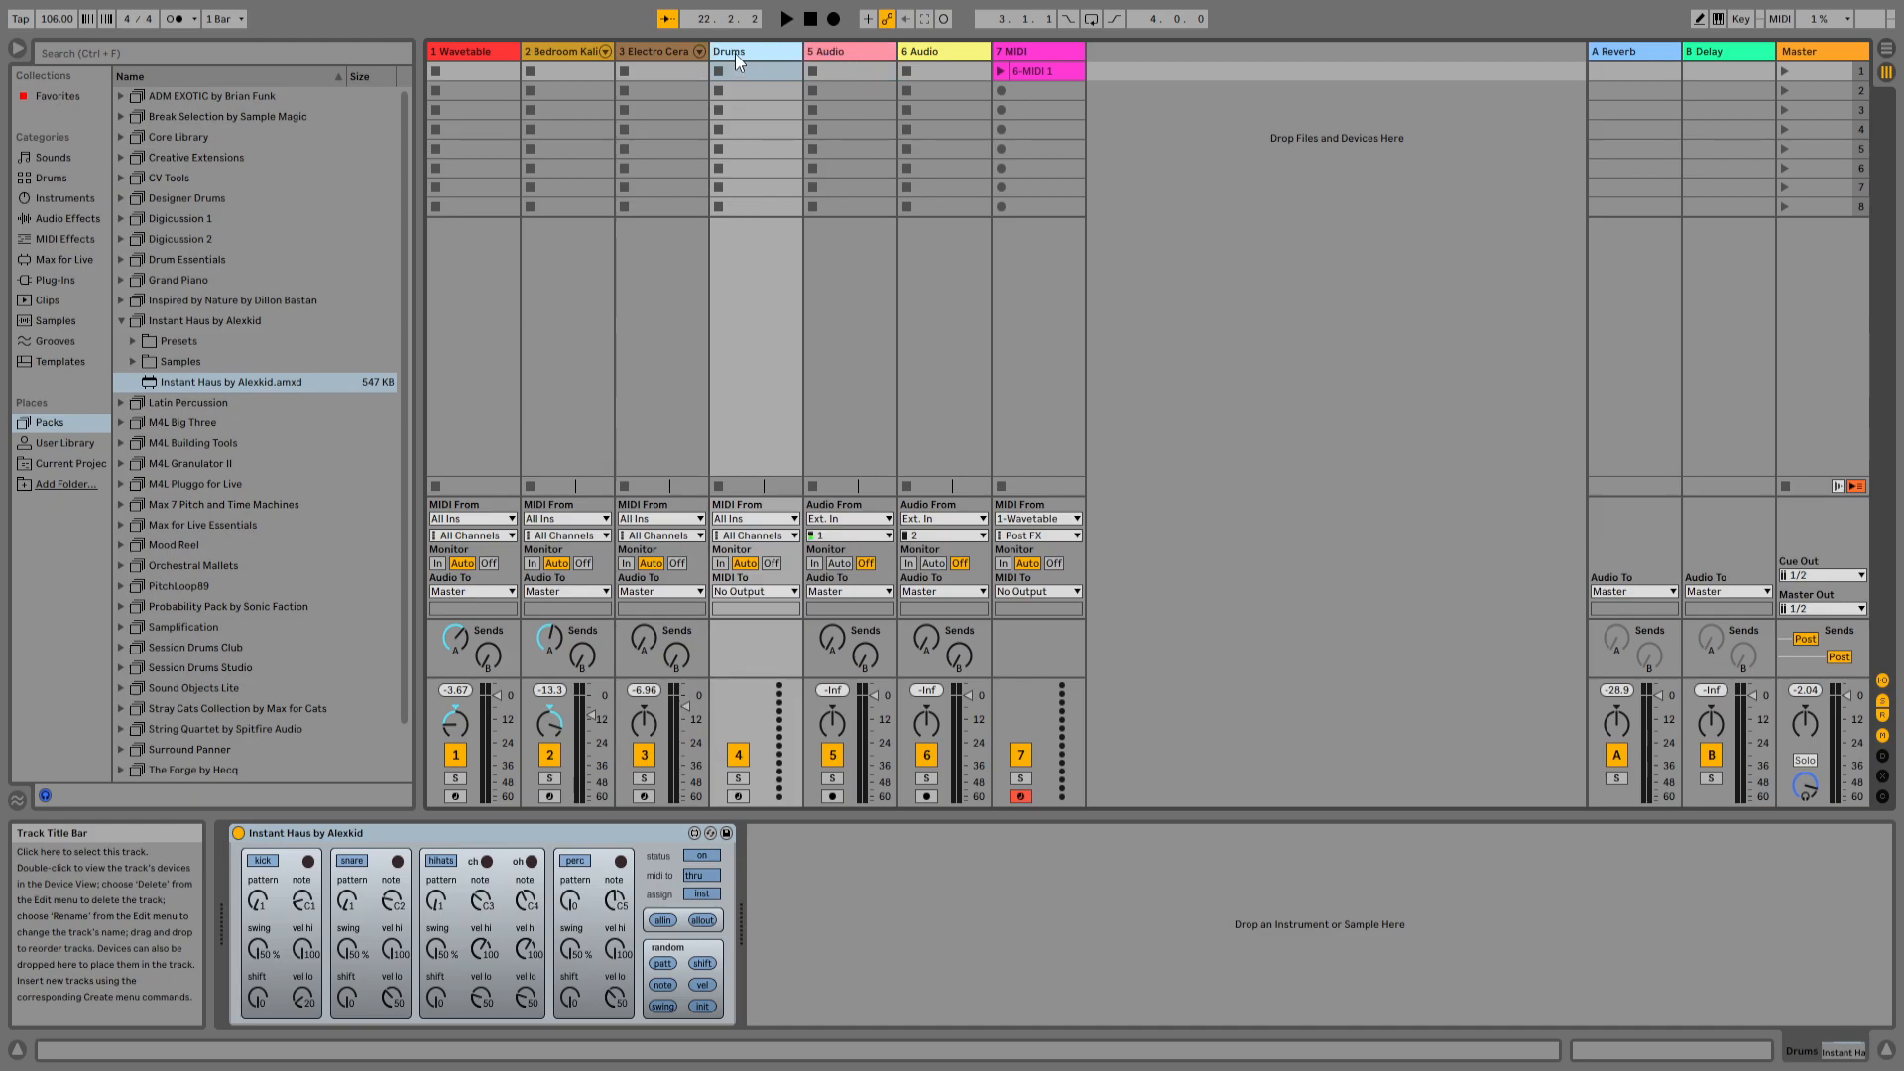
- Browse the drum presets and the kits of the Designer Drums pack for a suitable kit
left_click(61, 199)
left_click(64, 185)
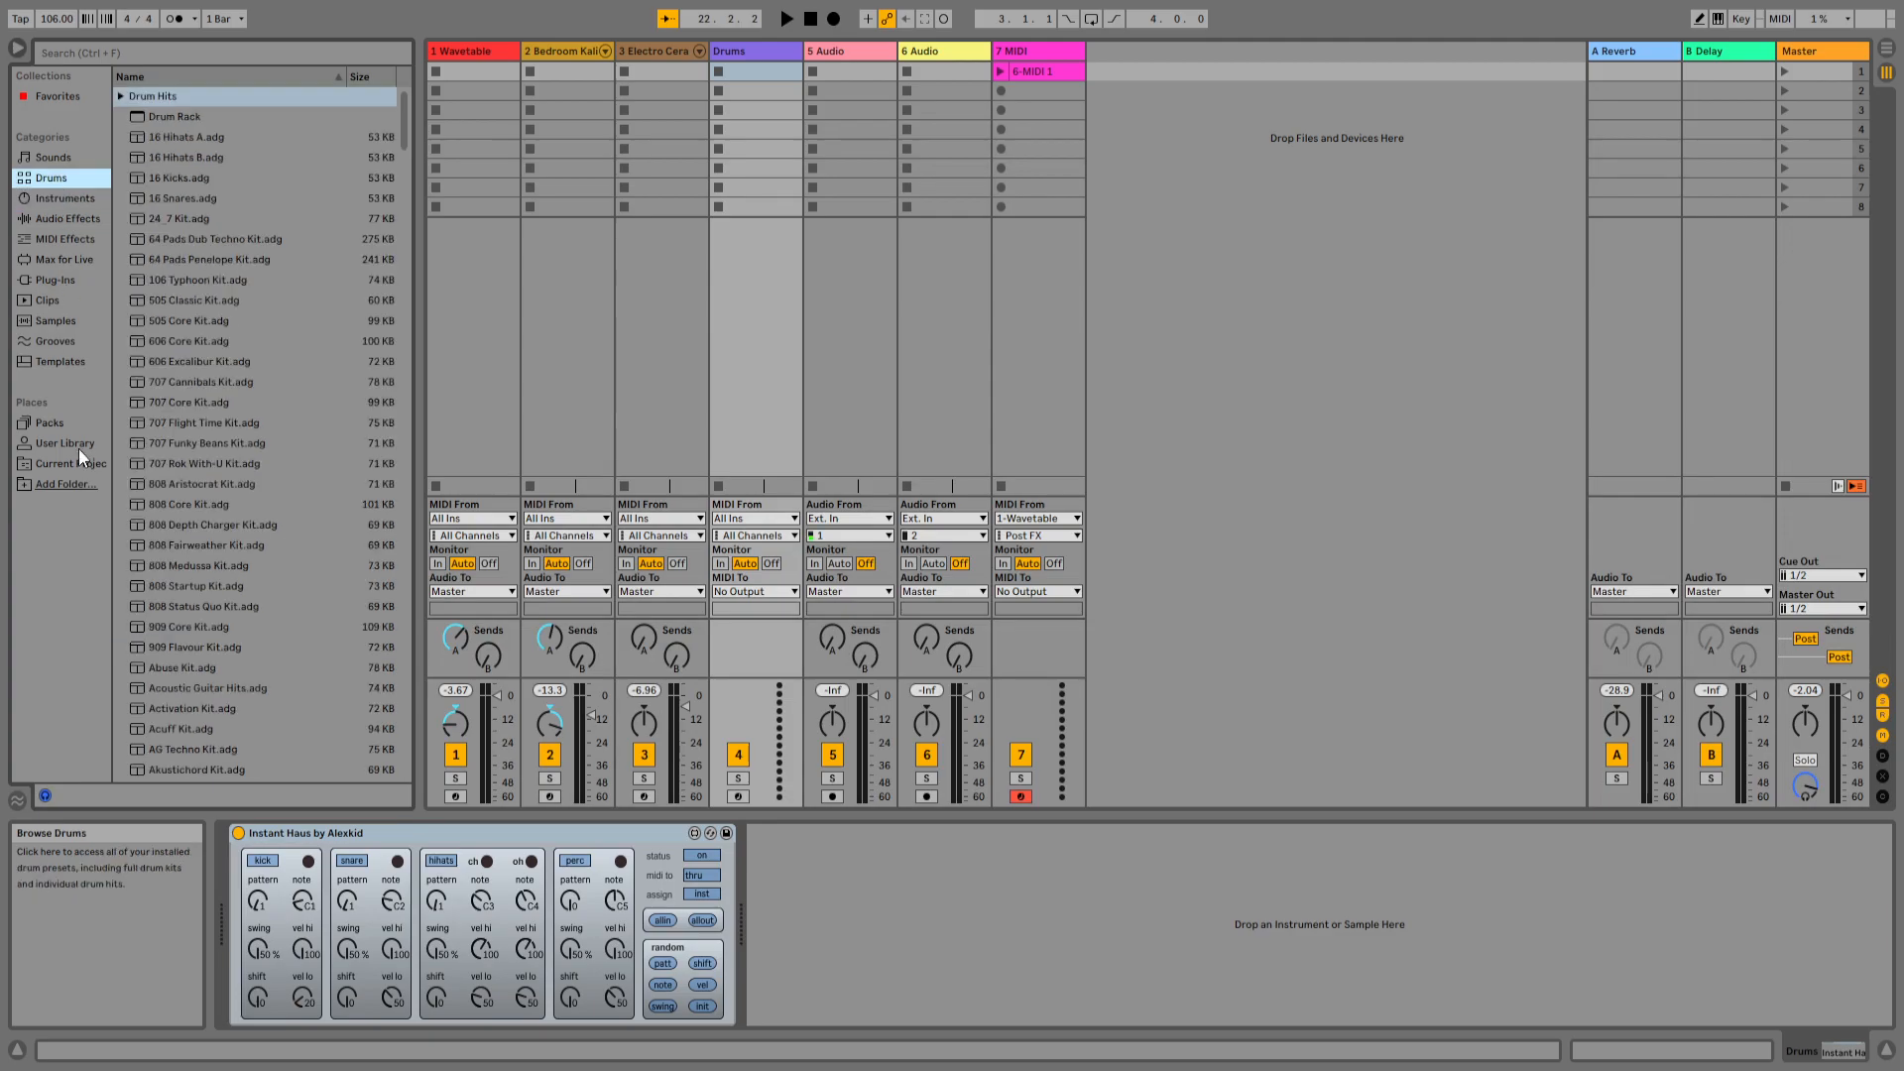
left_click(59, 424)
left_click(120, 200)
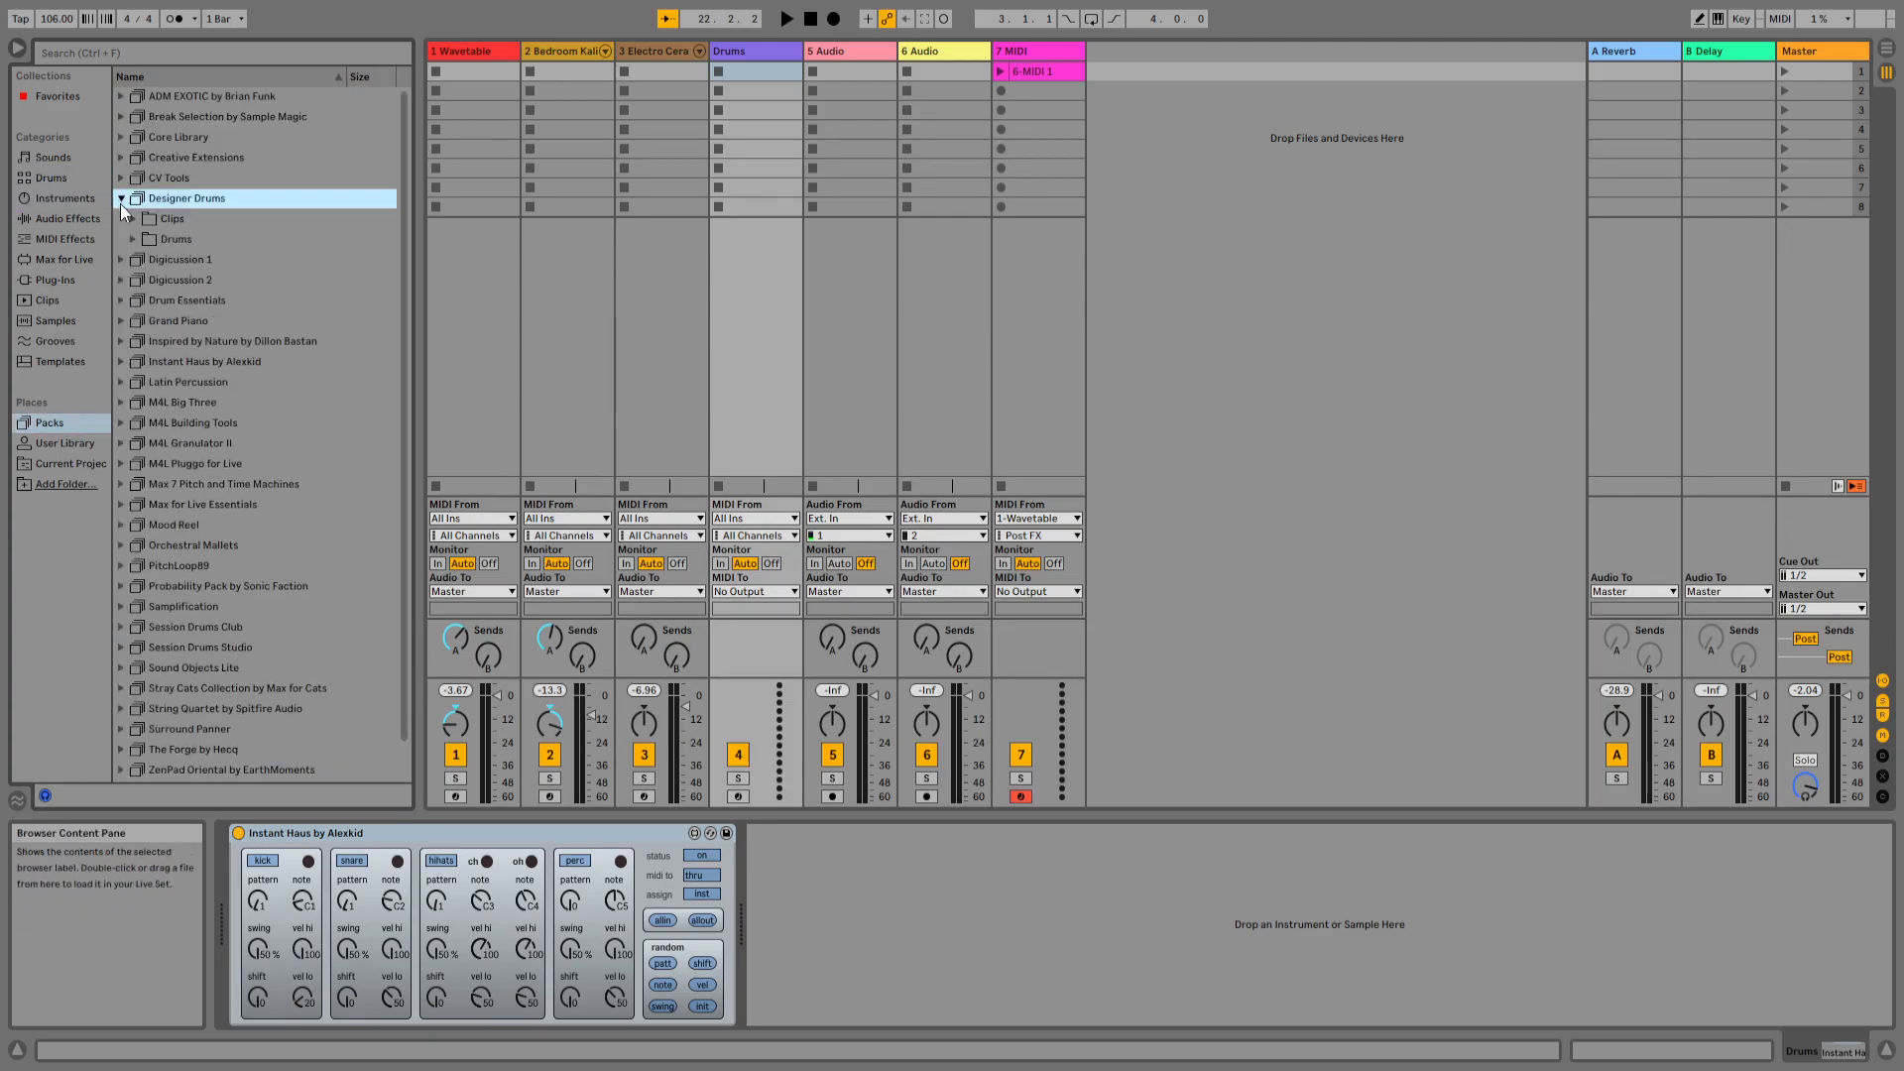
left_click(134, 238)
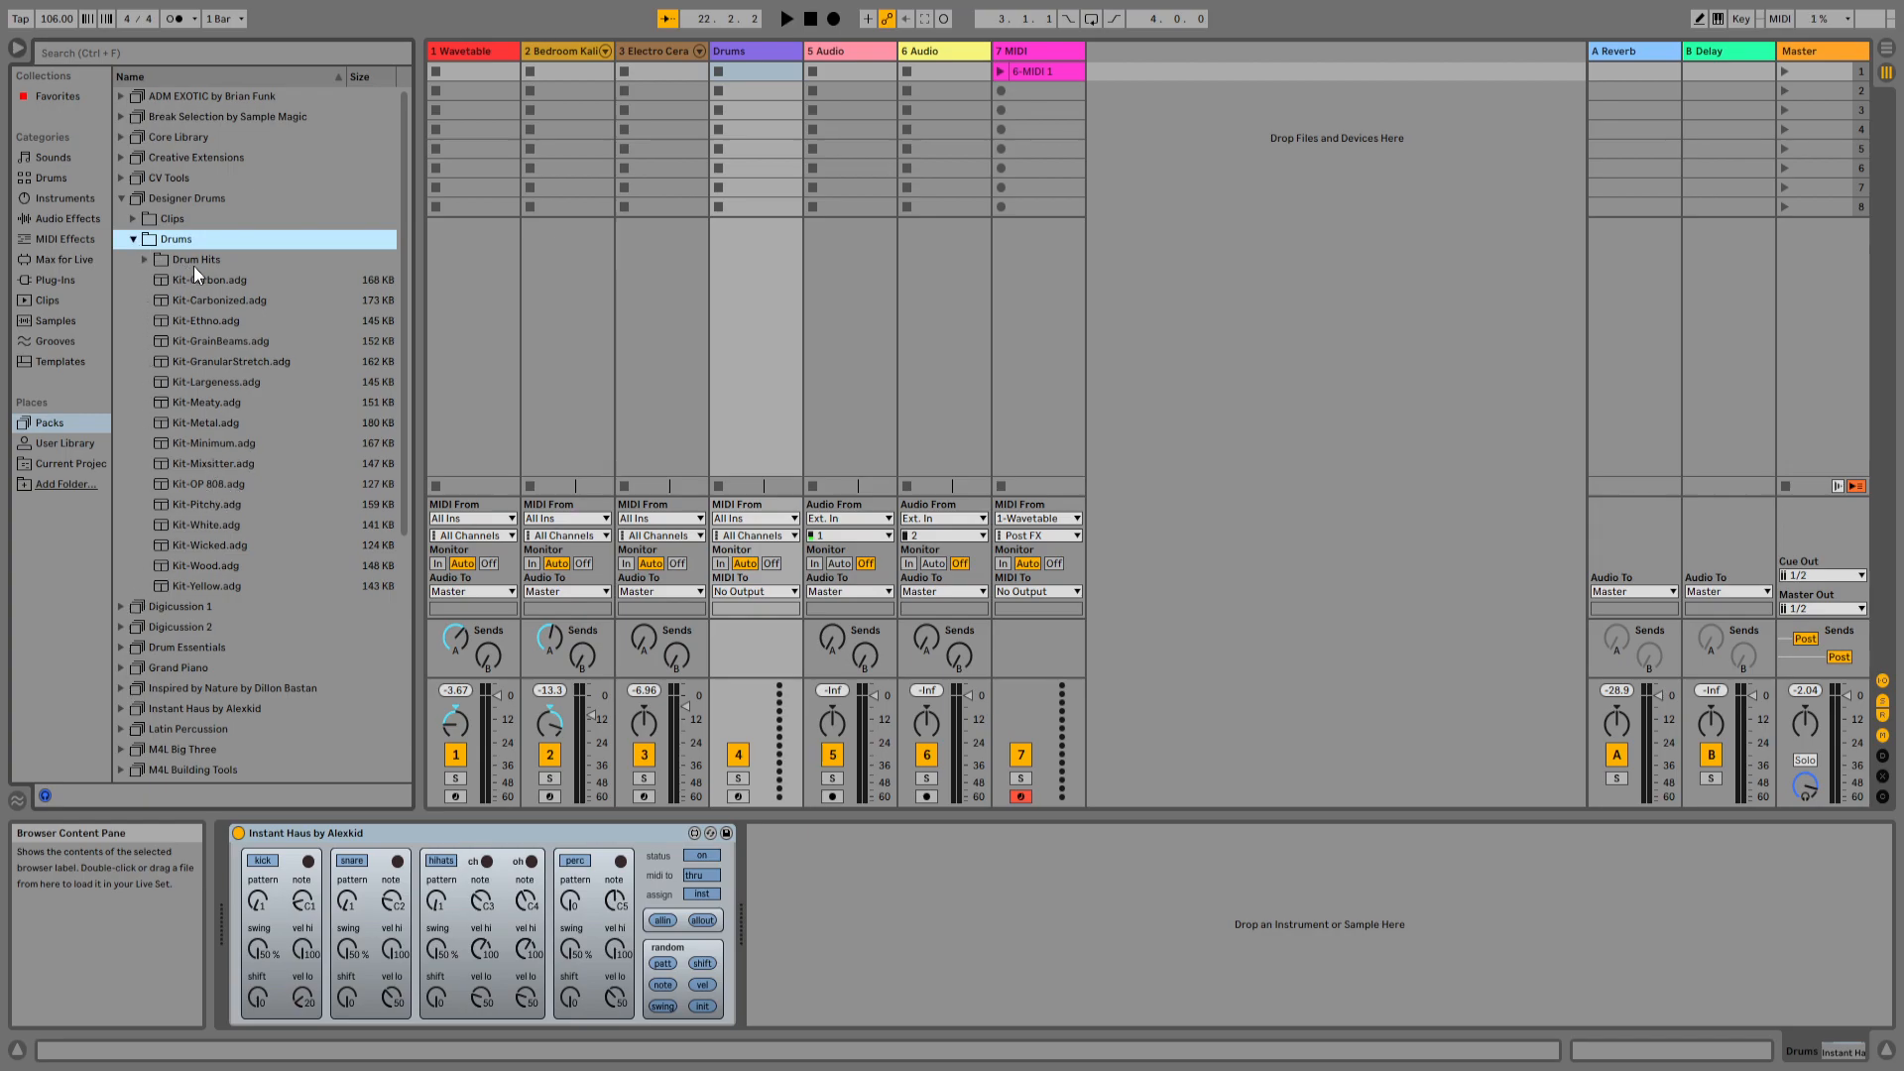
scroll(206, 490, "down", 3)
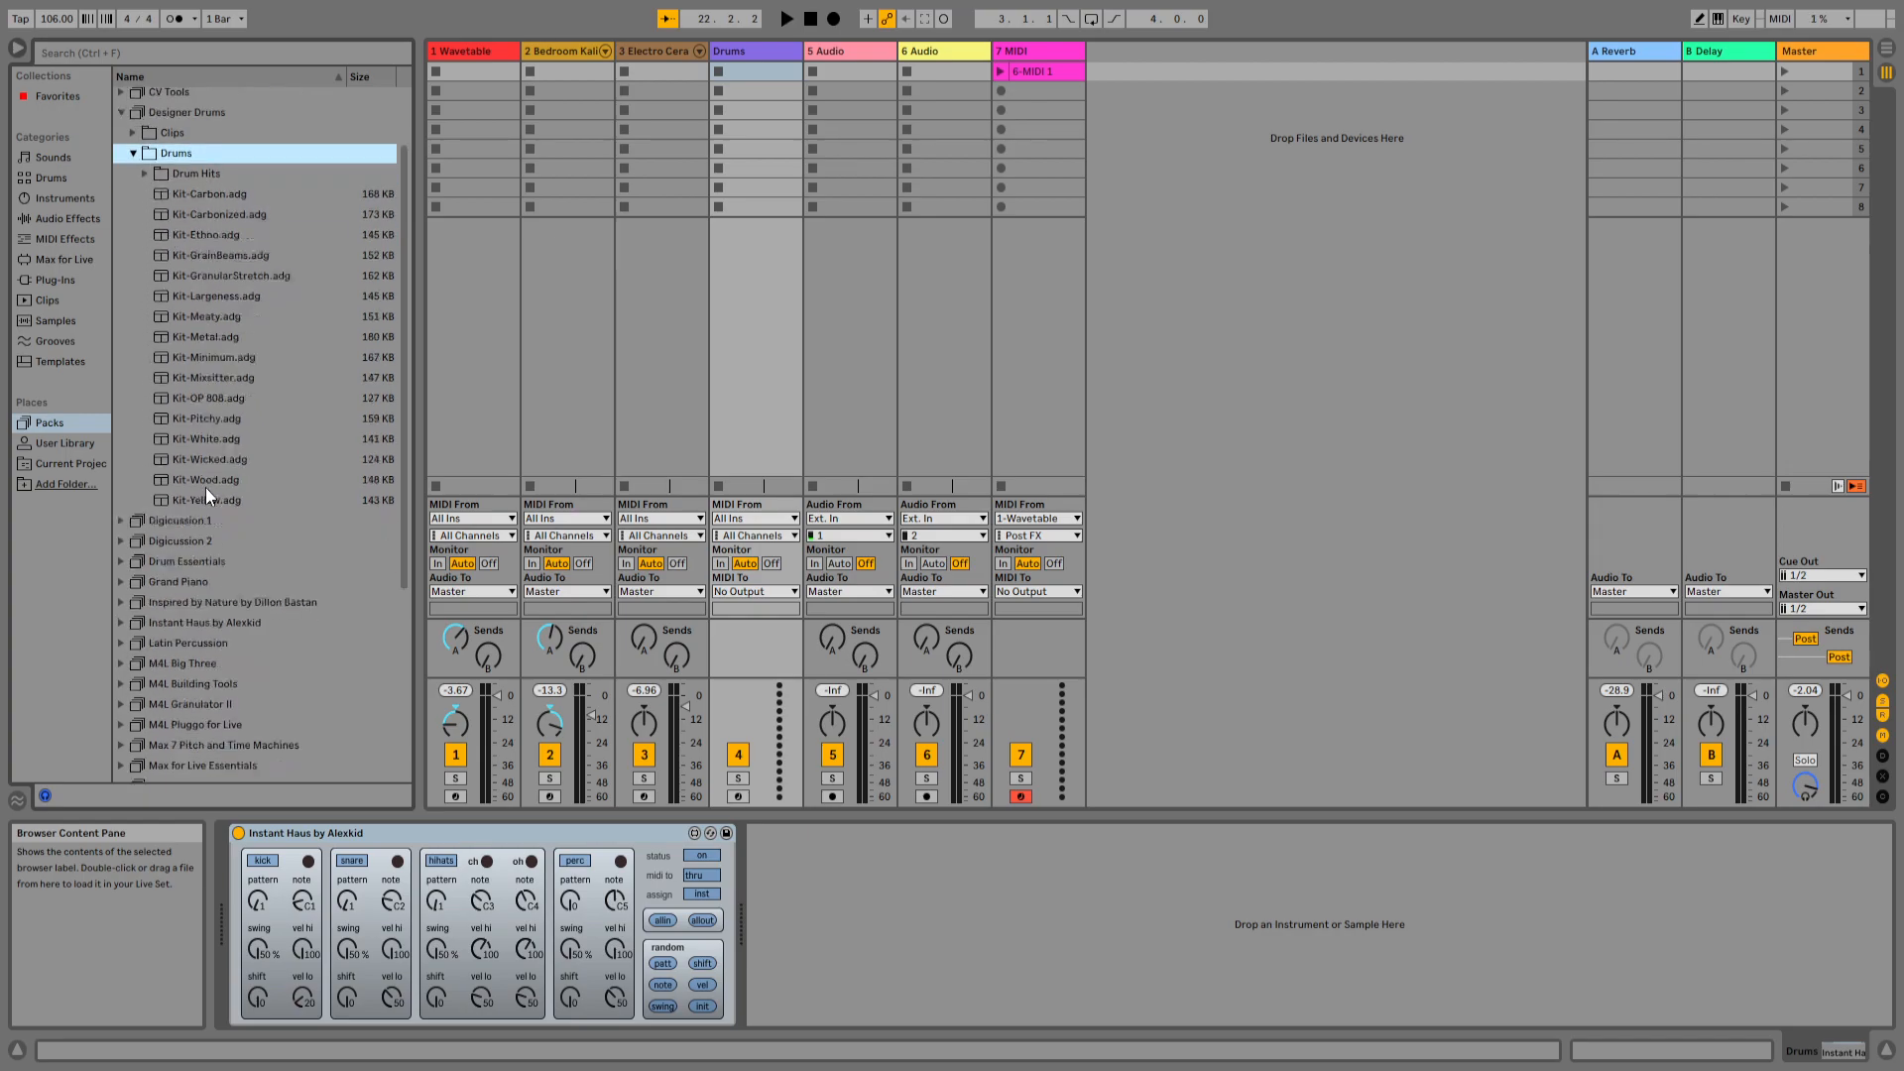
- Load Kuddy Kit from the Acoustic drums of Drum Essentials onto the Drums track and play it soloed
left_click(123, 560)
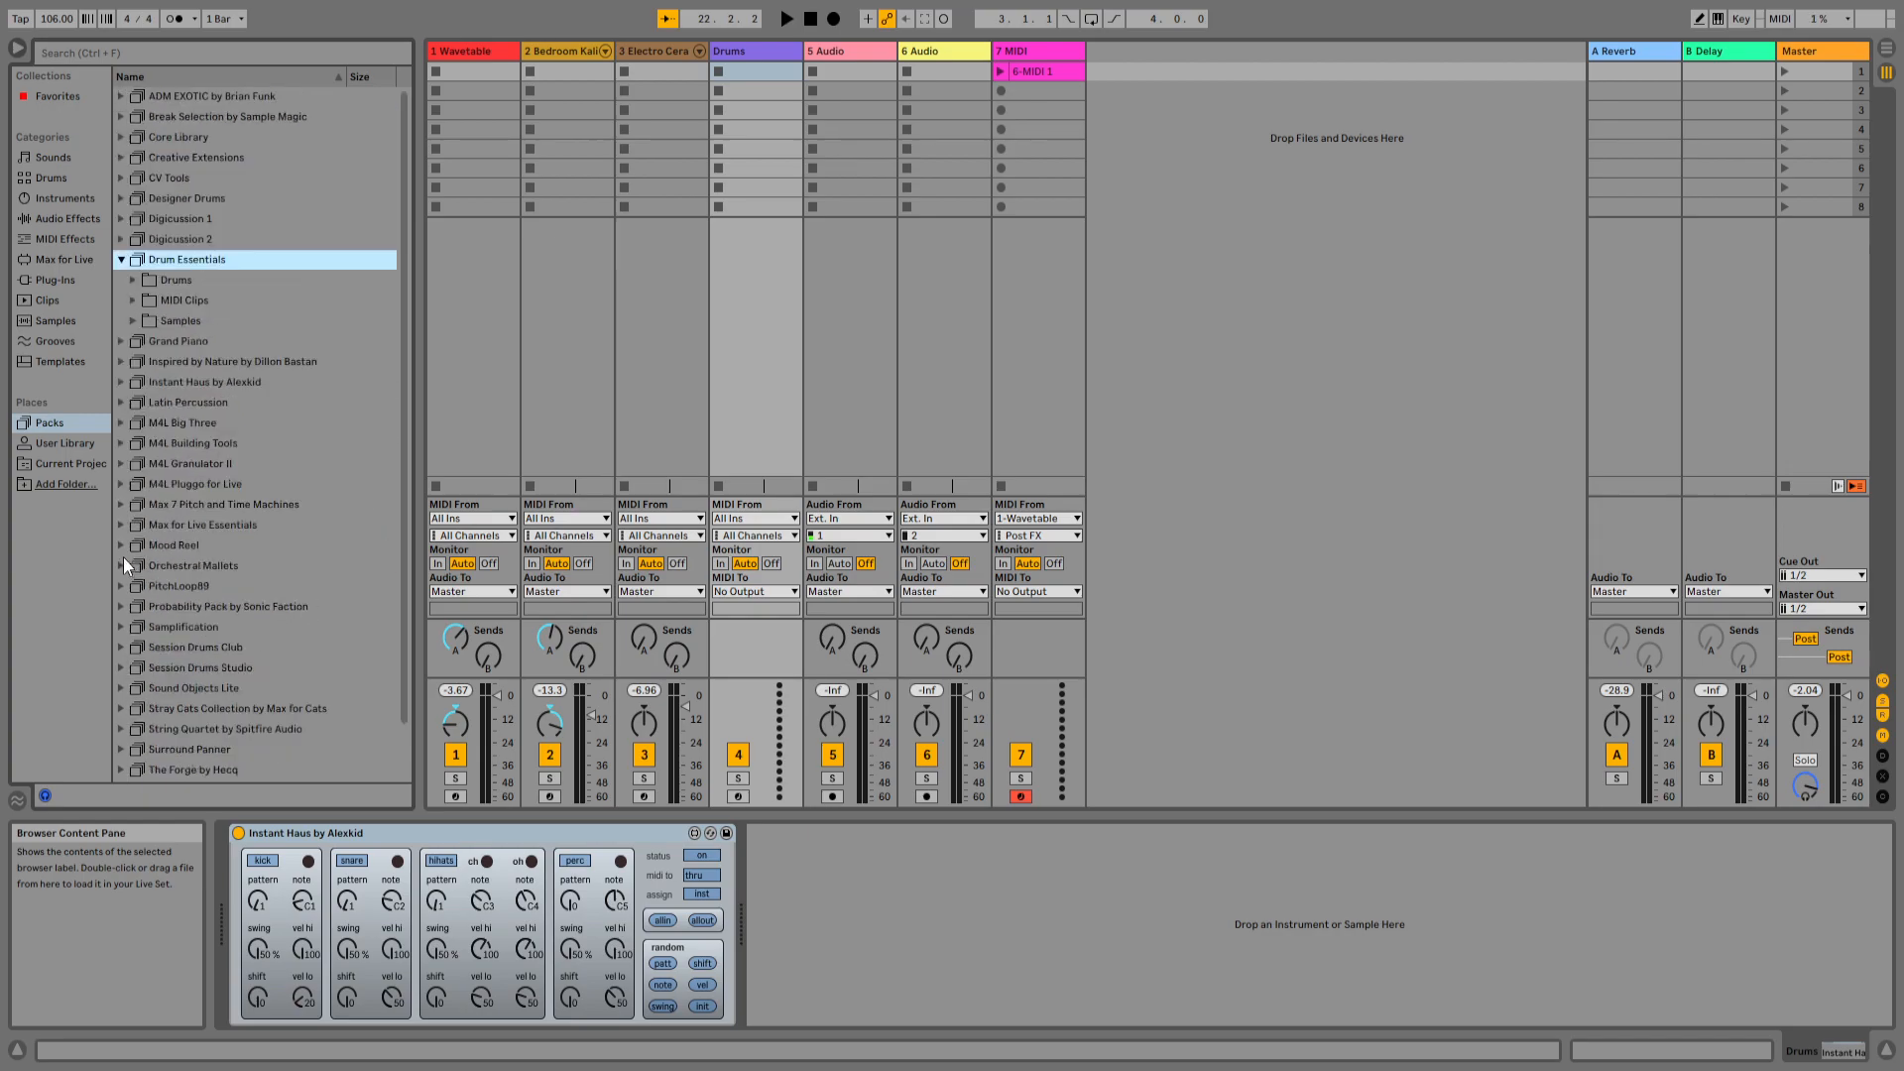
left_click(133, 281)
left_click(145, 300)
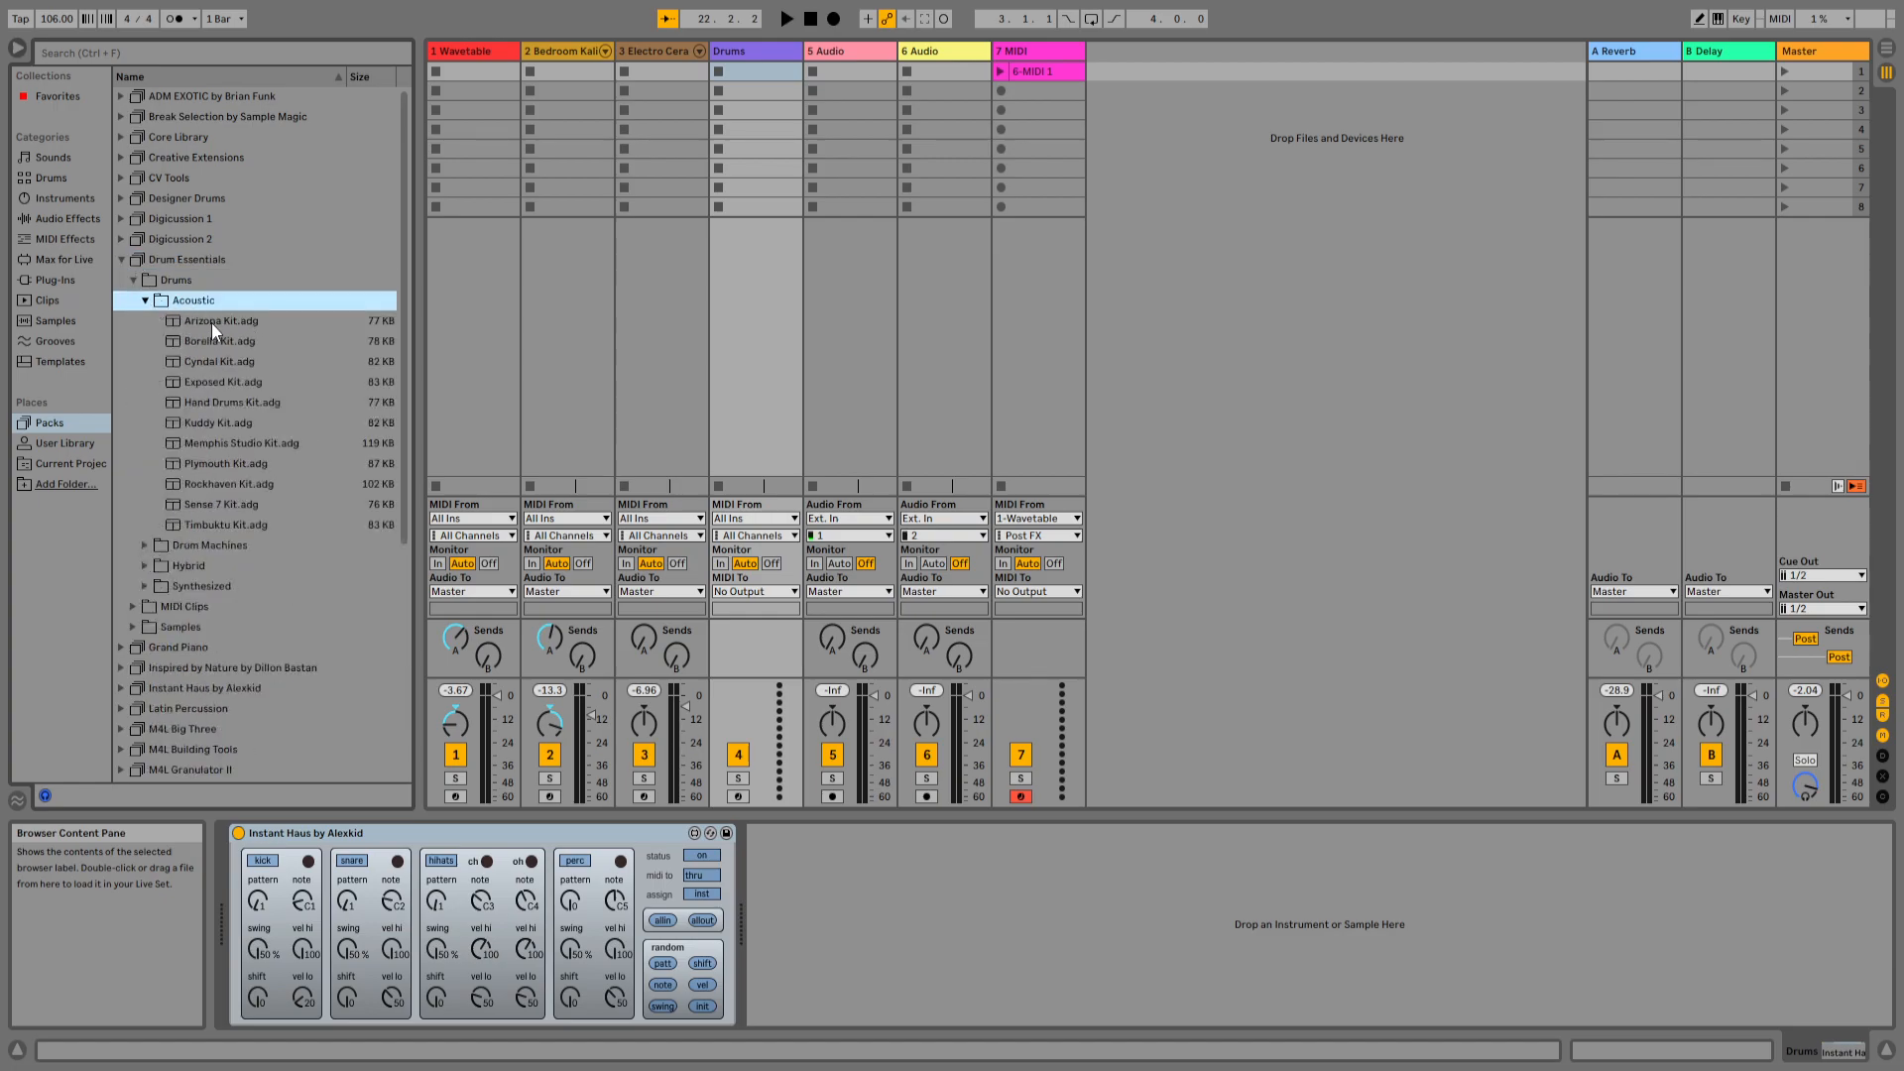
left_click_drag(214, 425, 767, 71)
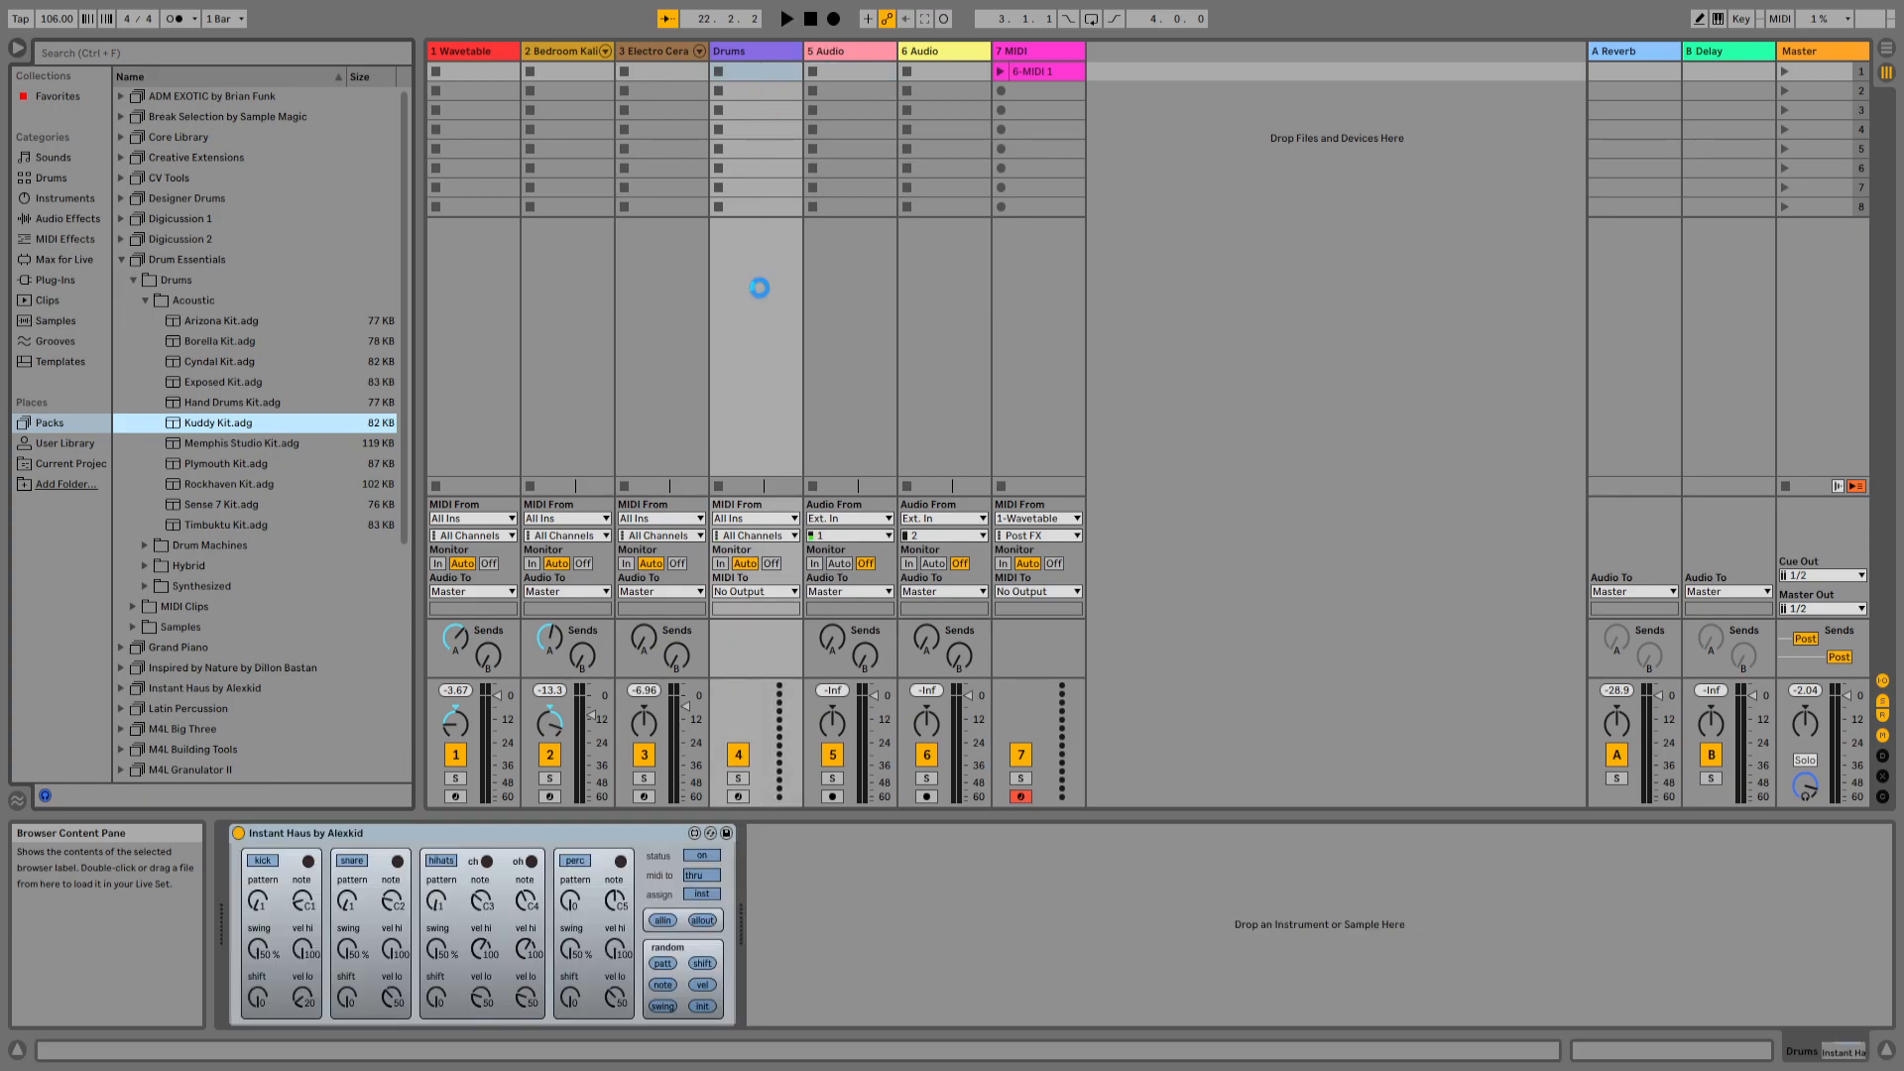
left_click(738, 779)
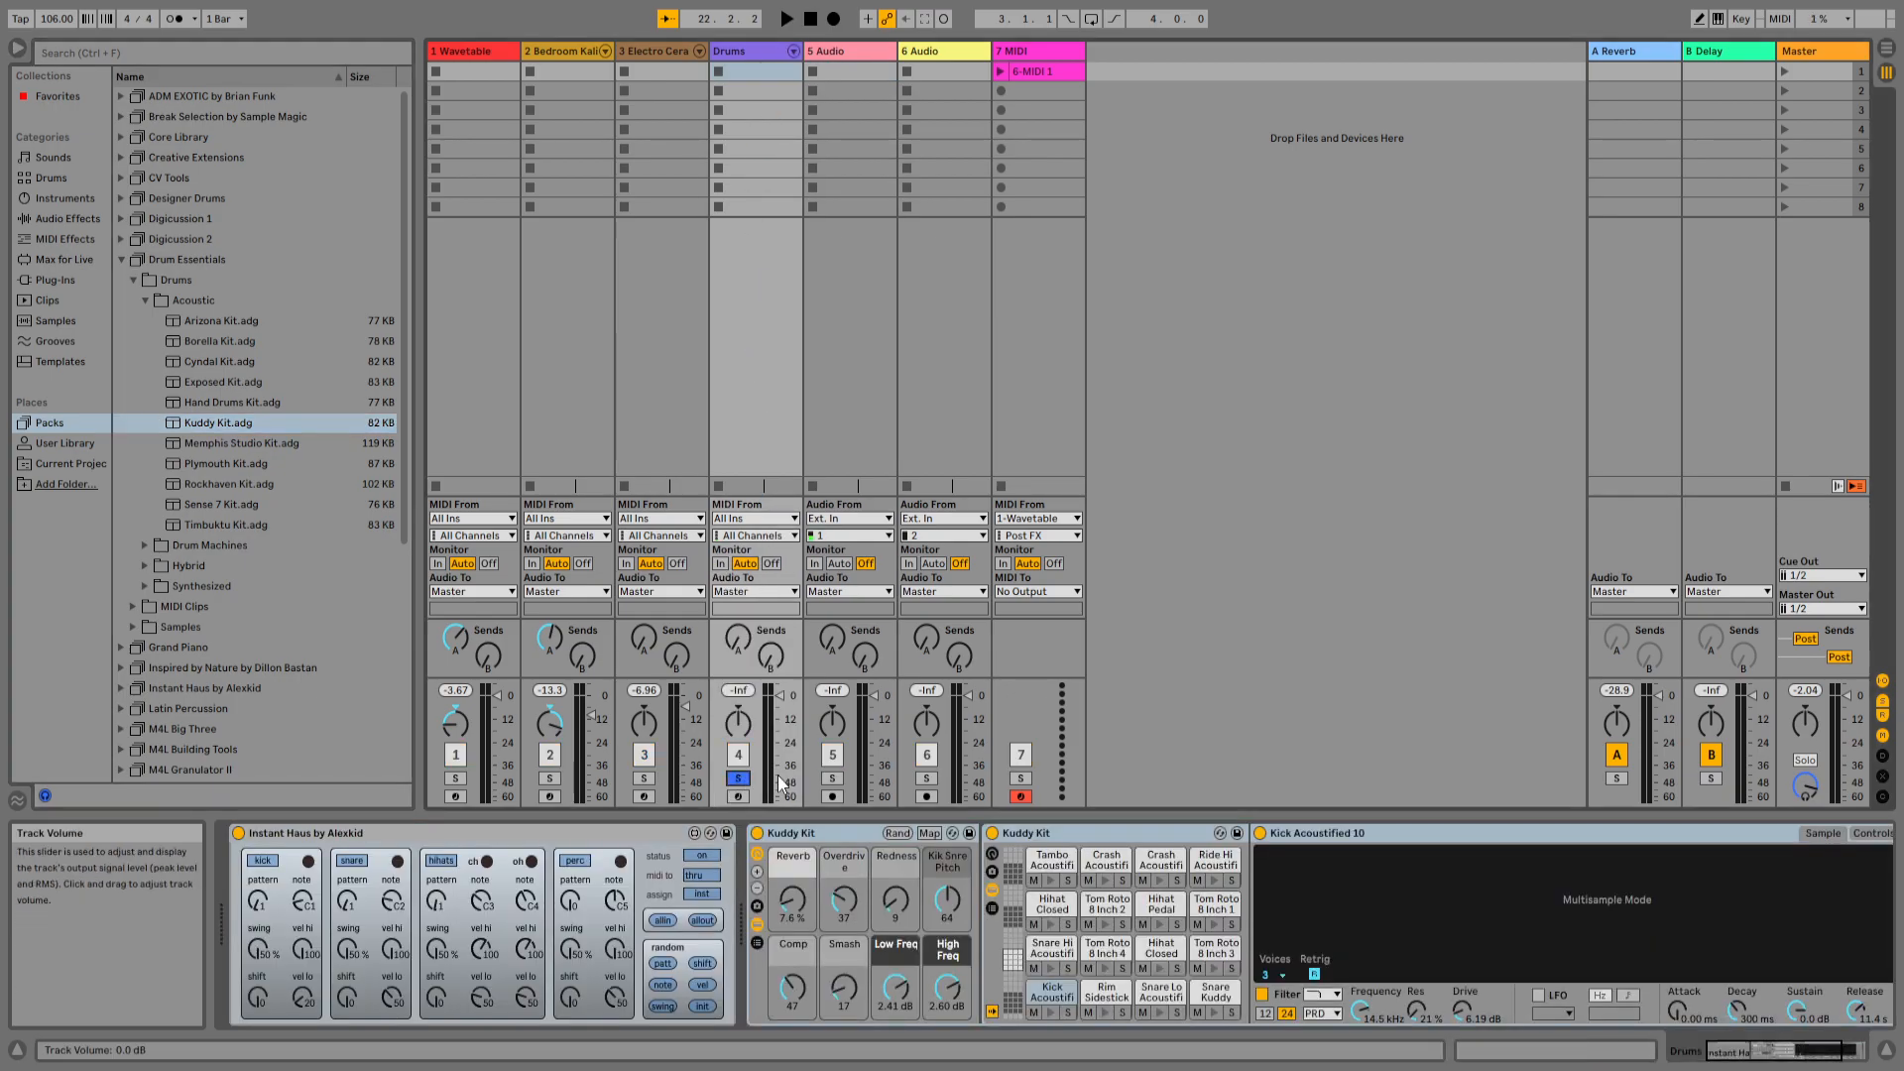
key("space")
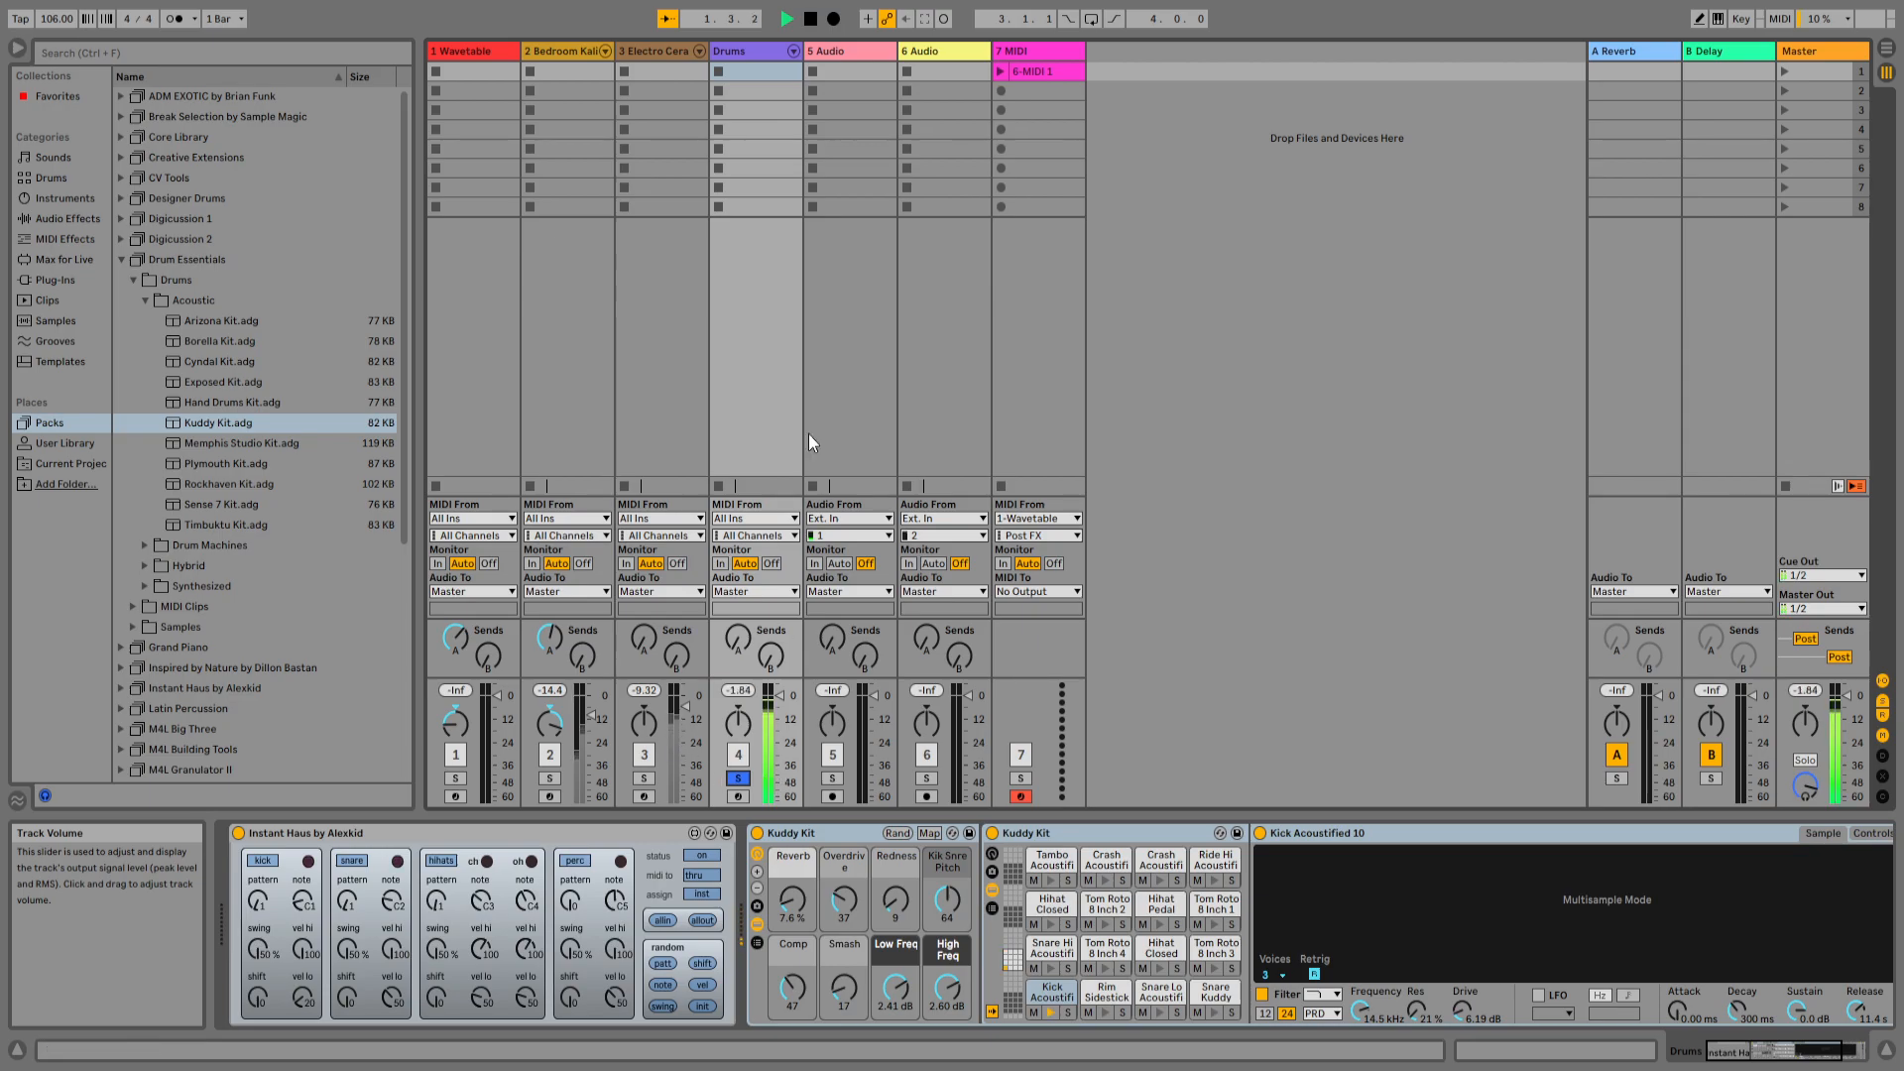
- Replace the Drums track's kit with 707 Funky Beans Kit from the Drum Machines folder of Drum Essentials
left_click(248, 484)
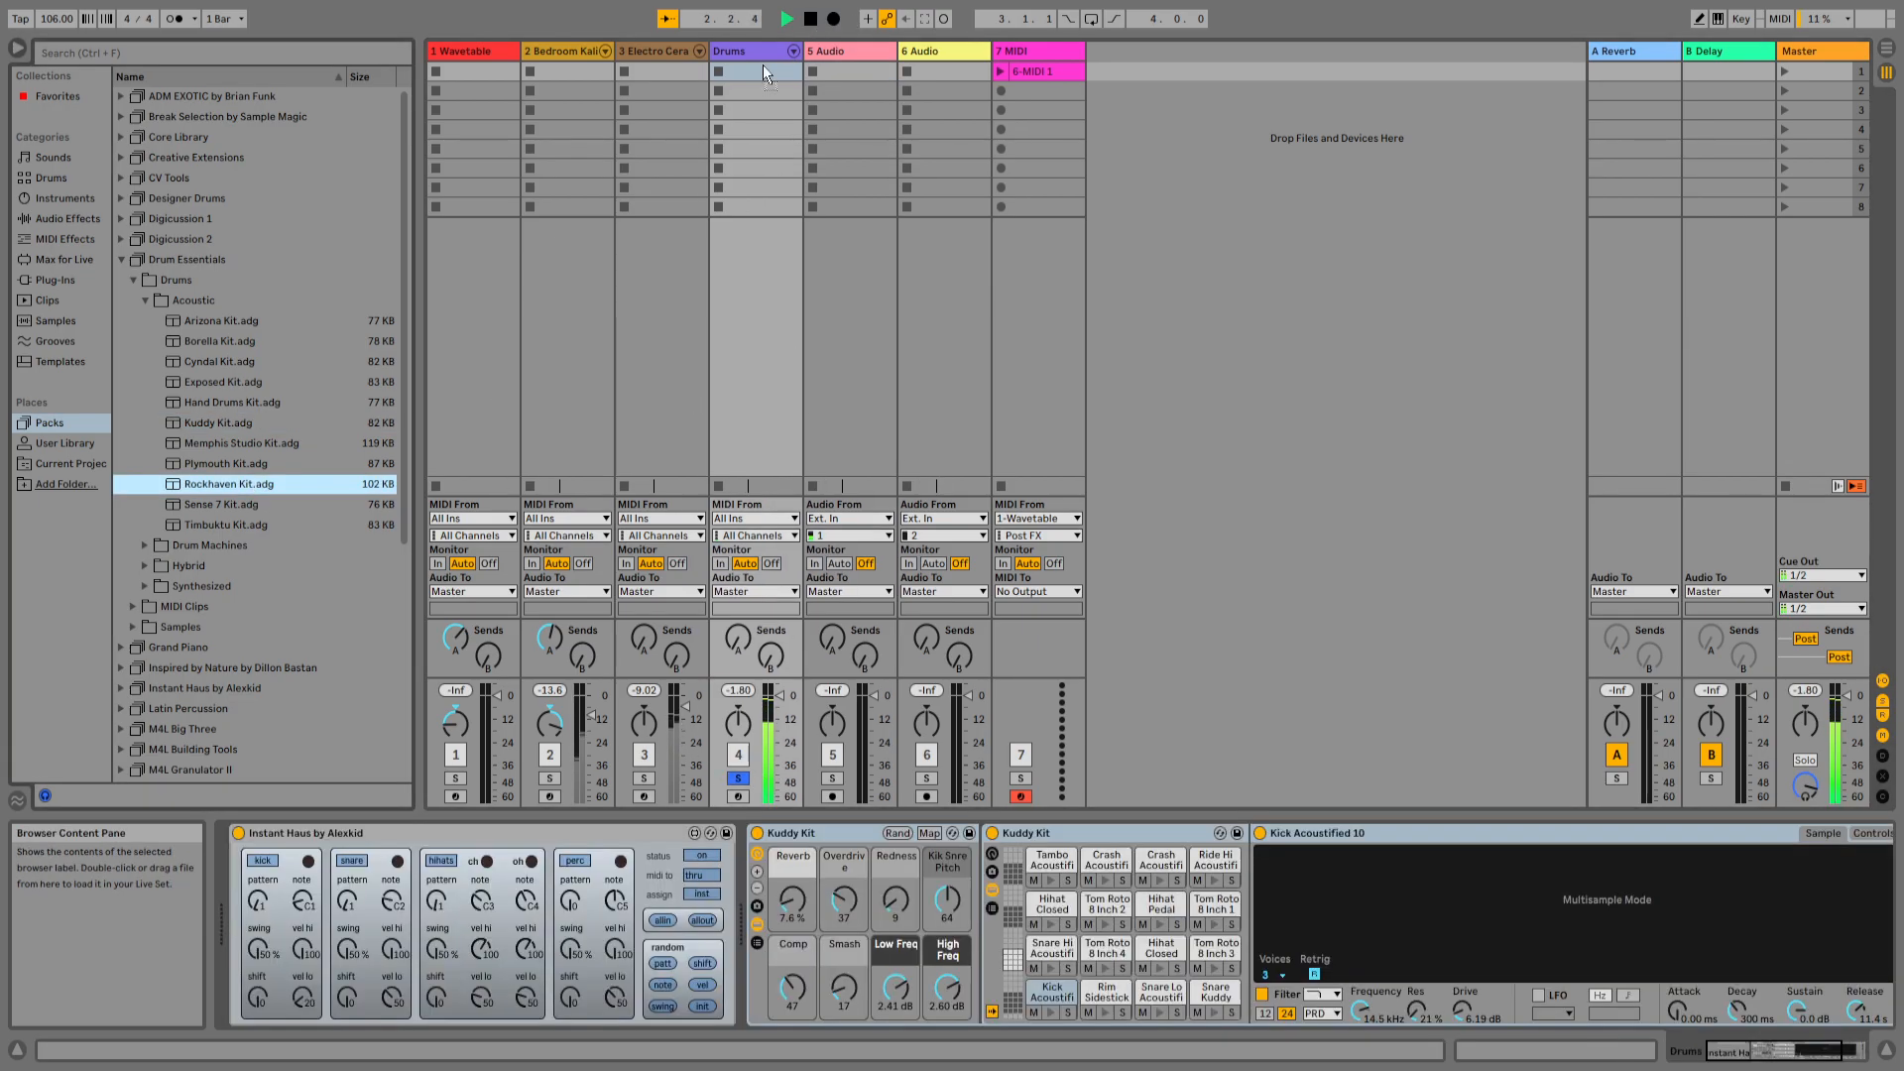
left_click(150, 546)
left_click_drag(219, 422, 745, 50)
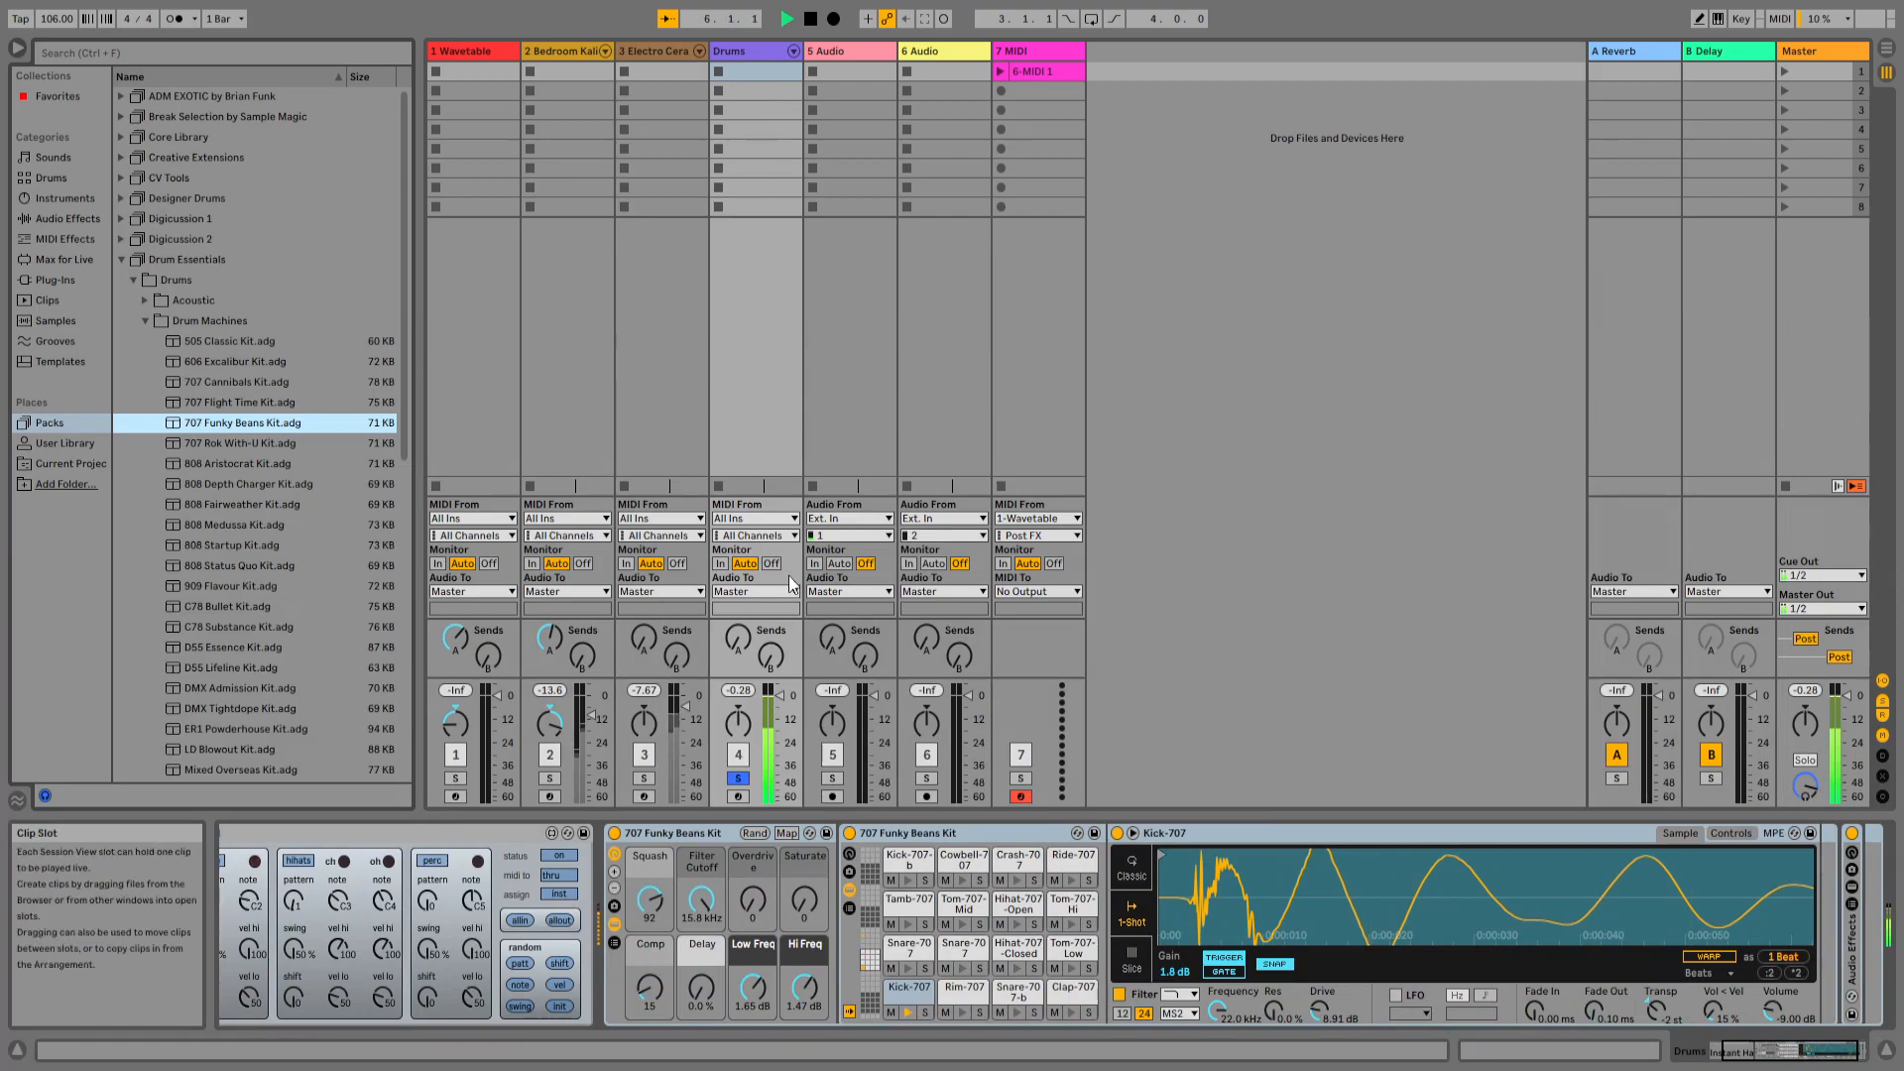
- Lower the volume of the Drums track and raise its send to the A Reverb return
left_click_drag(781, 696, 781, 726)
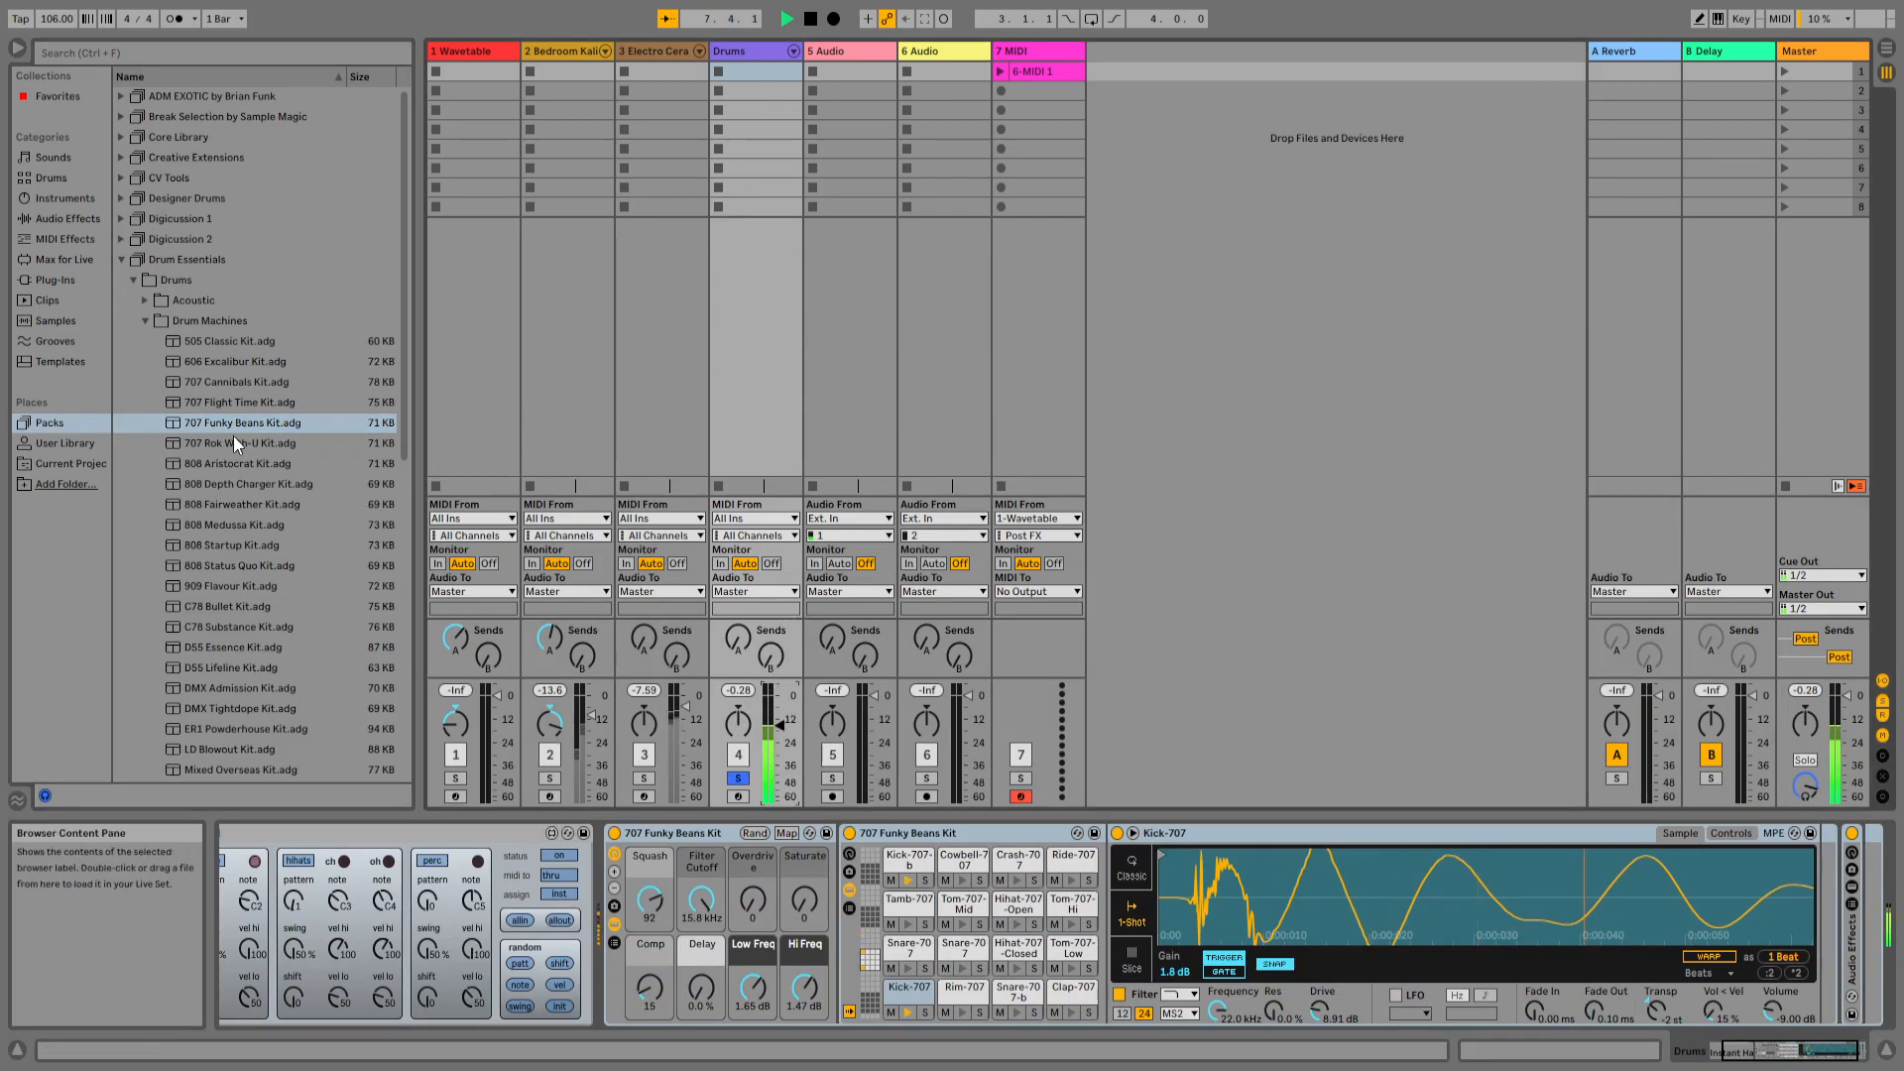
left_click_drag(744, 629, 741, 629)
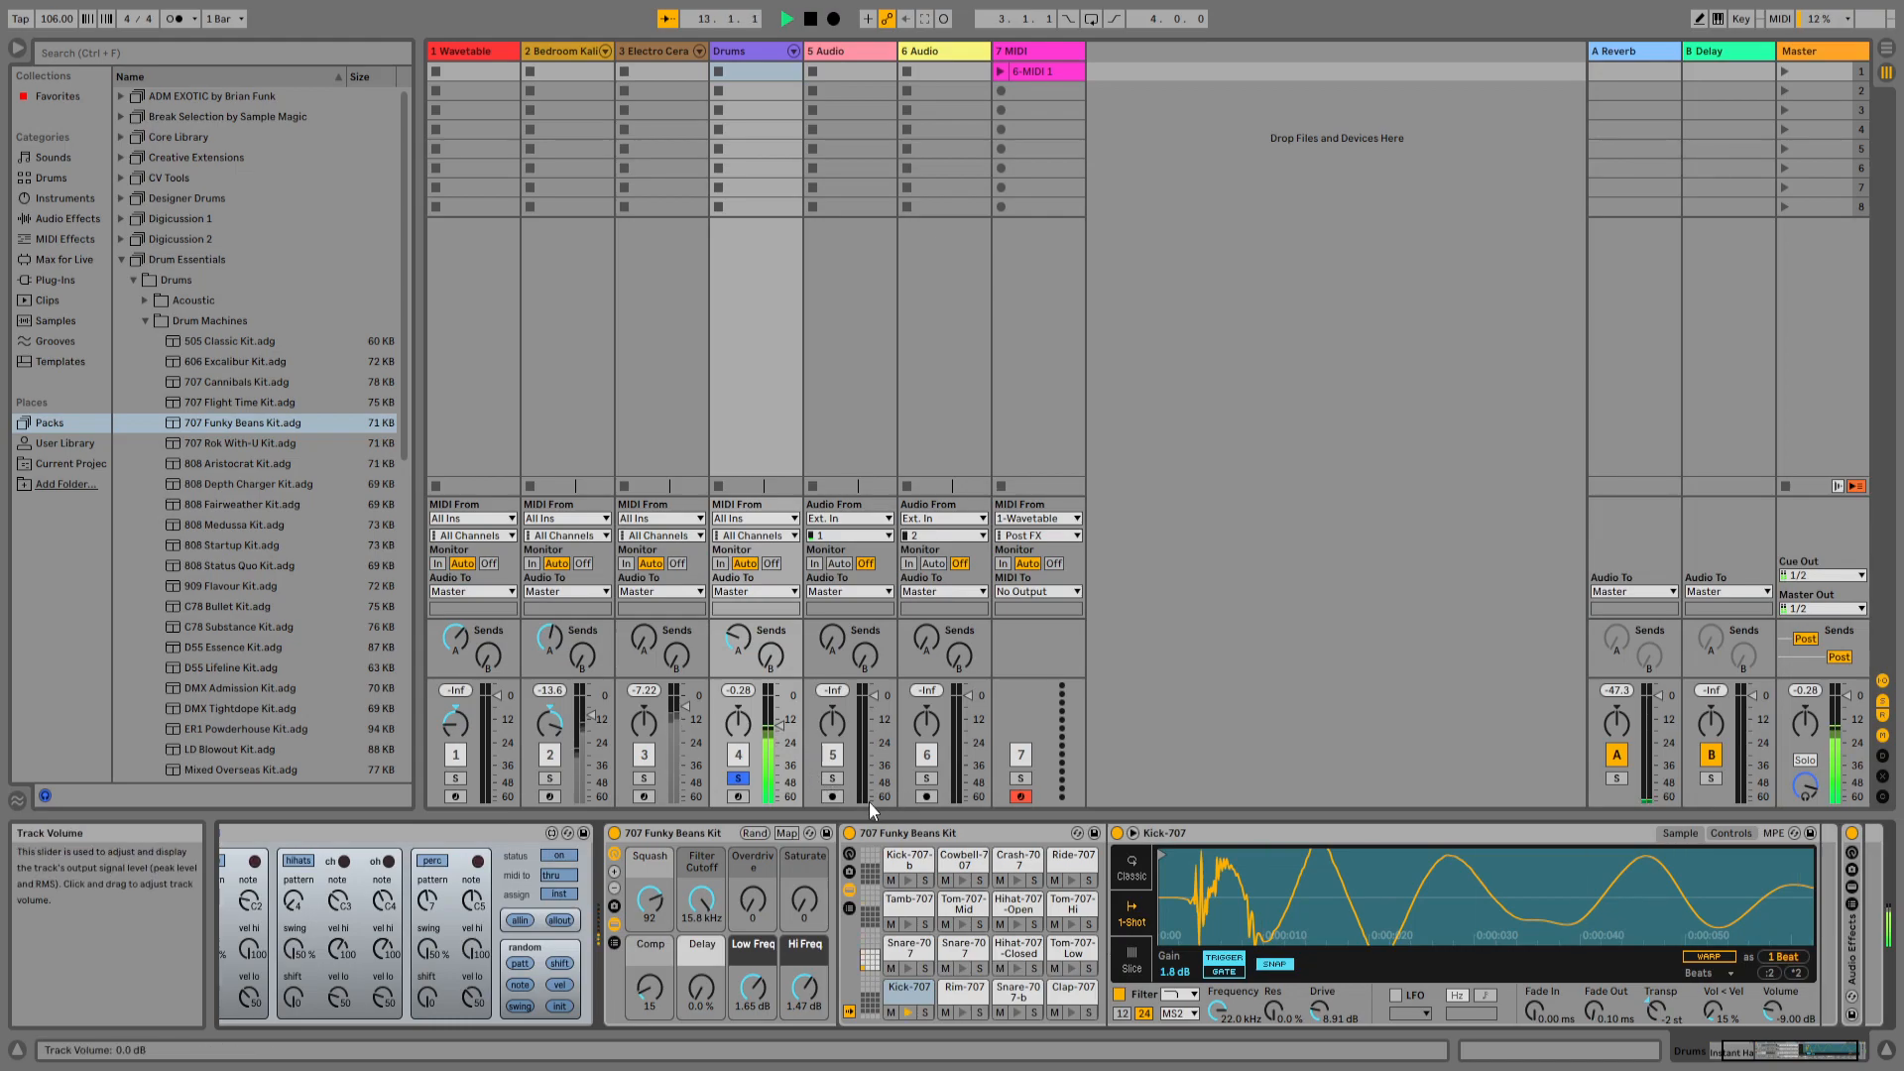
- Replace the Drums track's kit with 808 Fairweather Kit from the Drum Machines folder and take the track out of solo
left_click(220, 383)
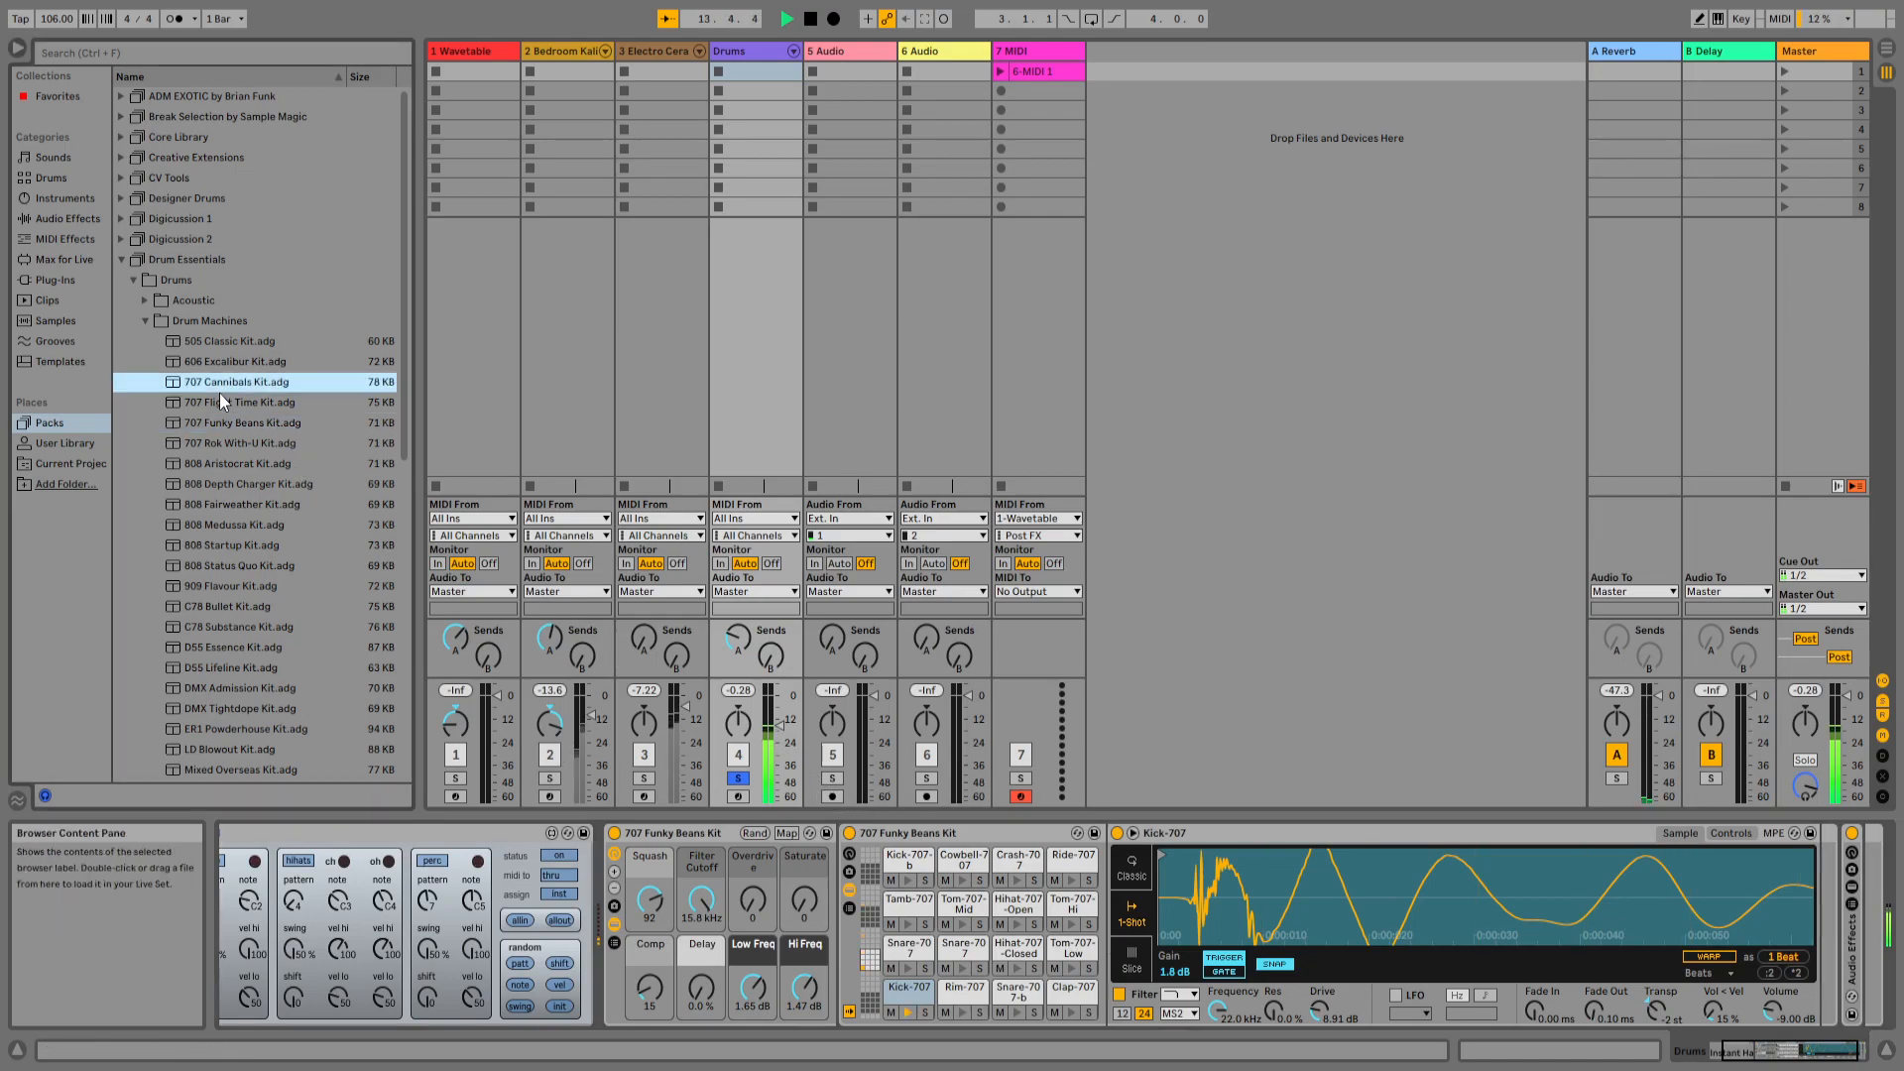
double_click(241, 505)
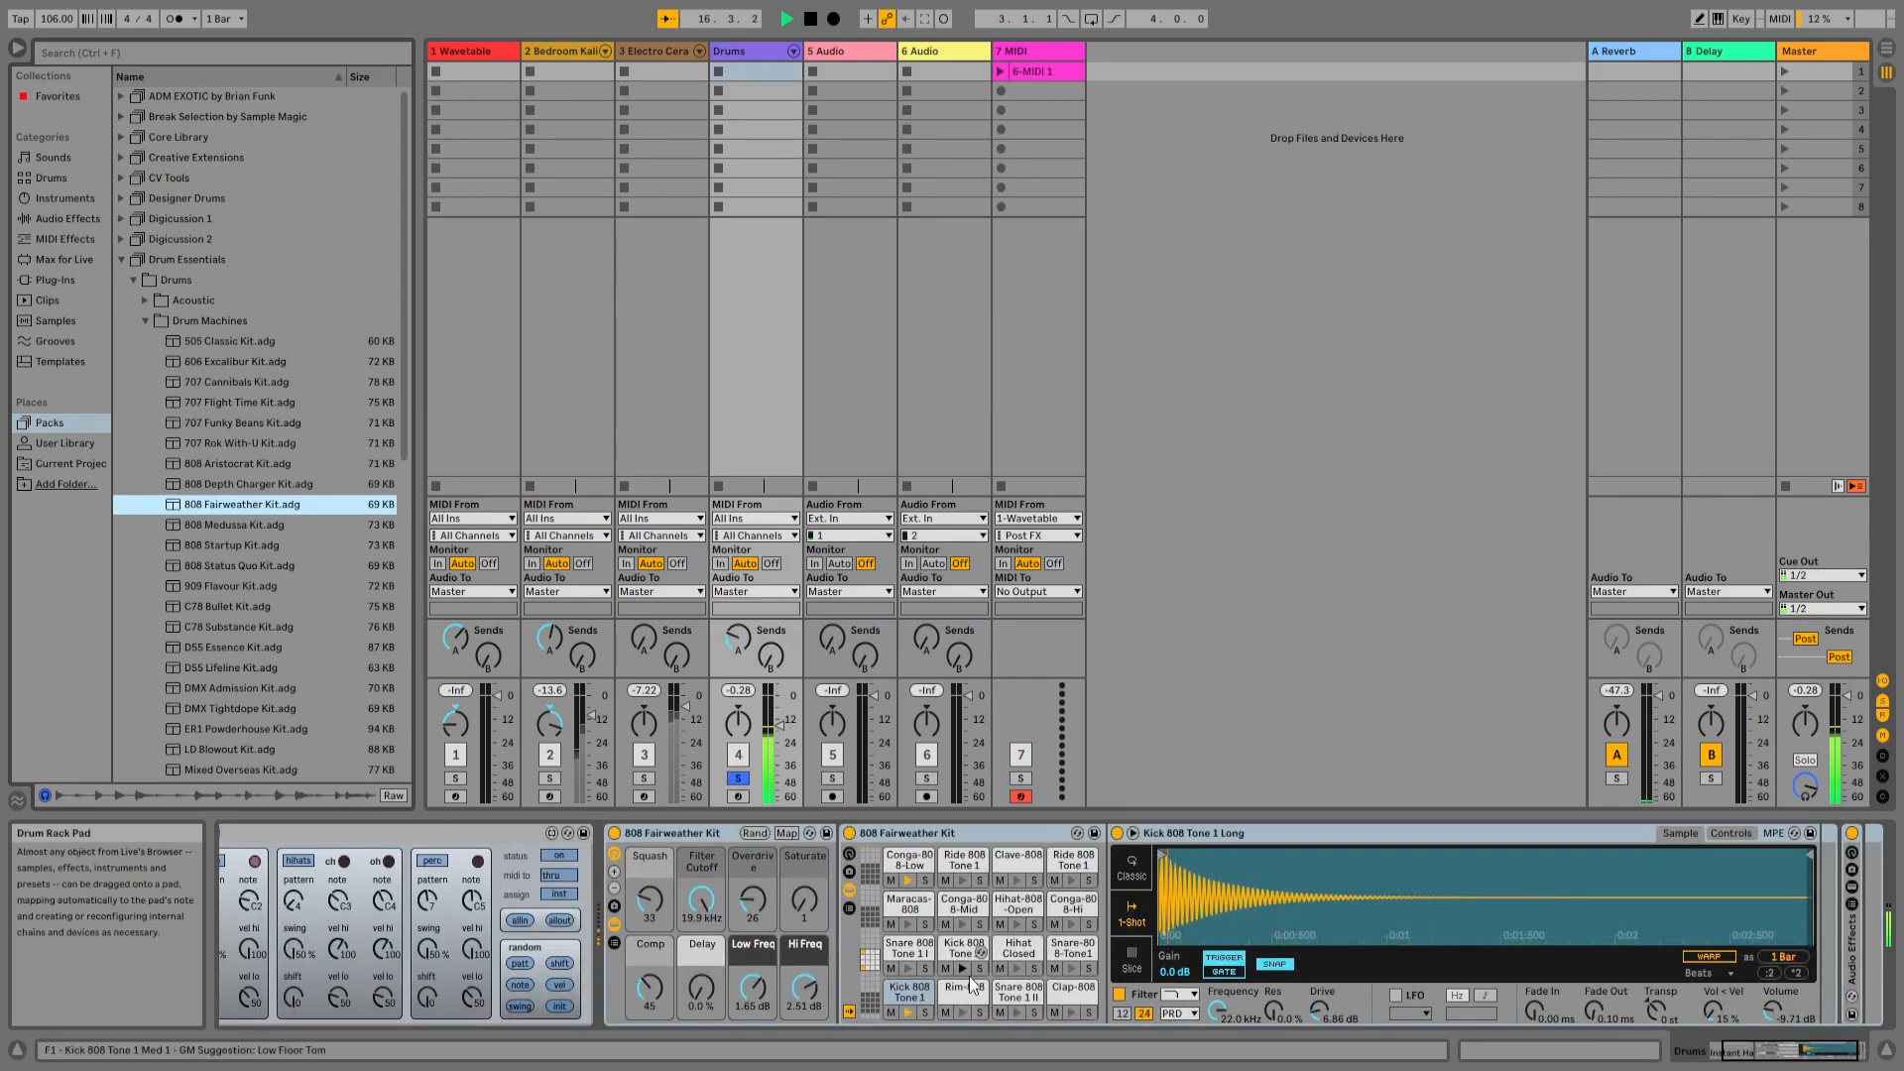
left_click(739, 780)
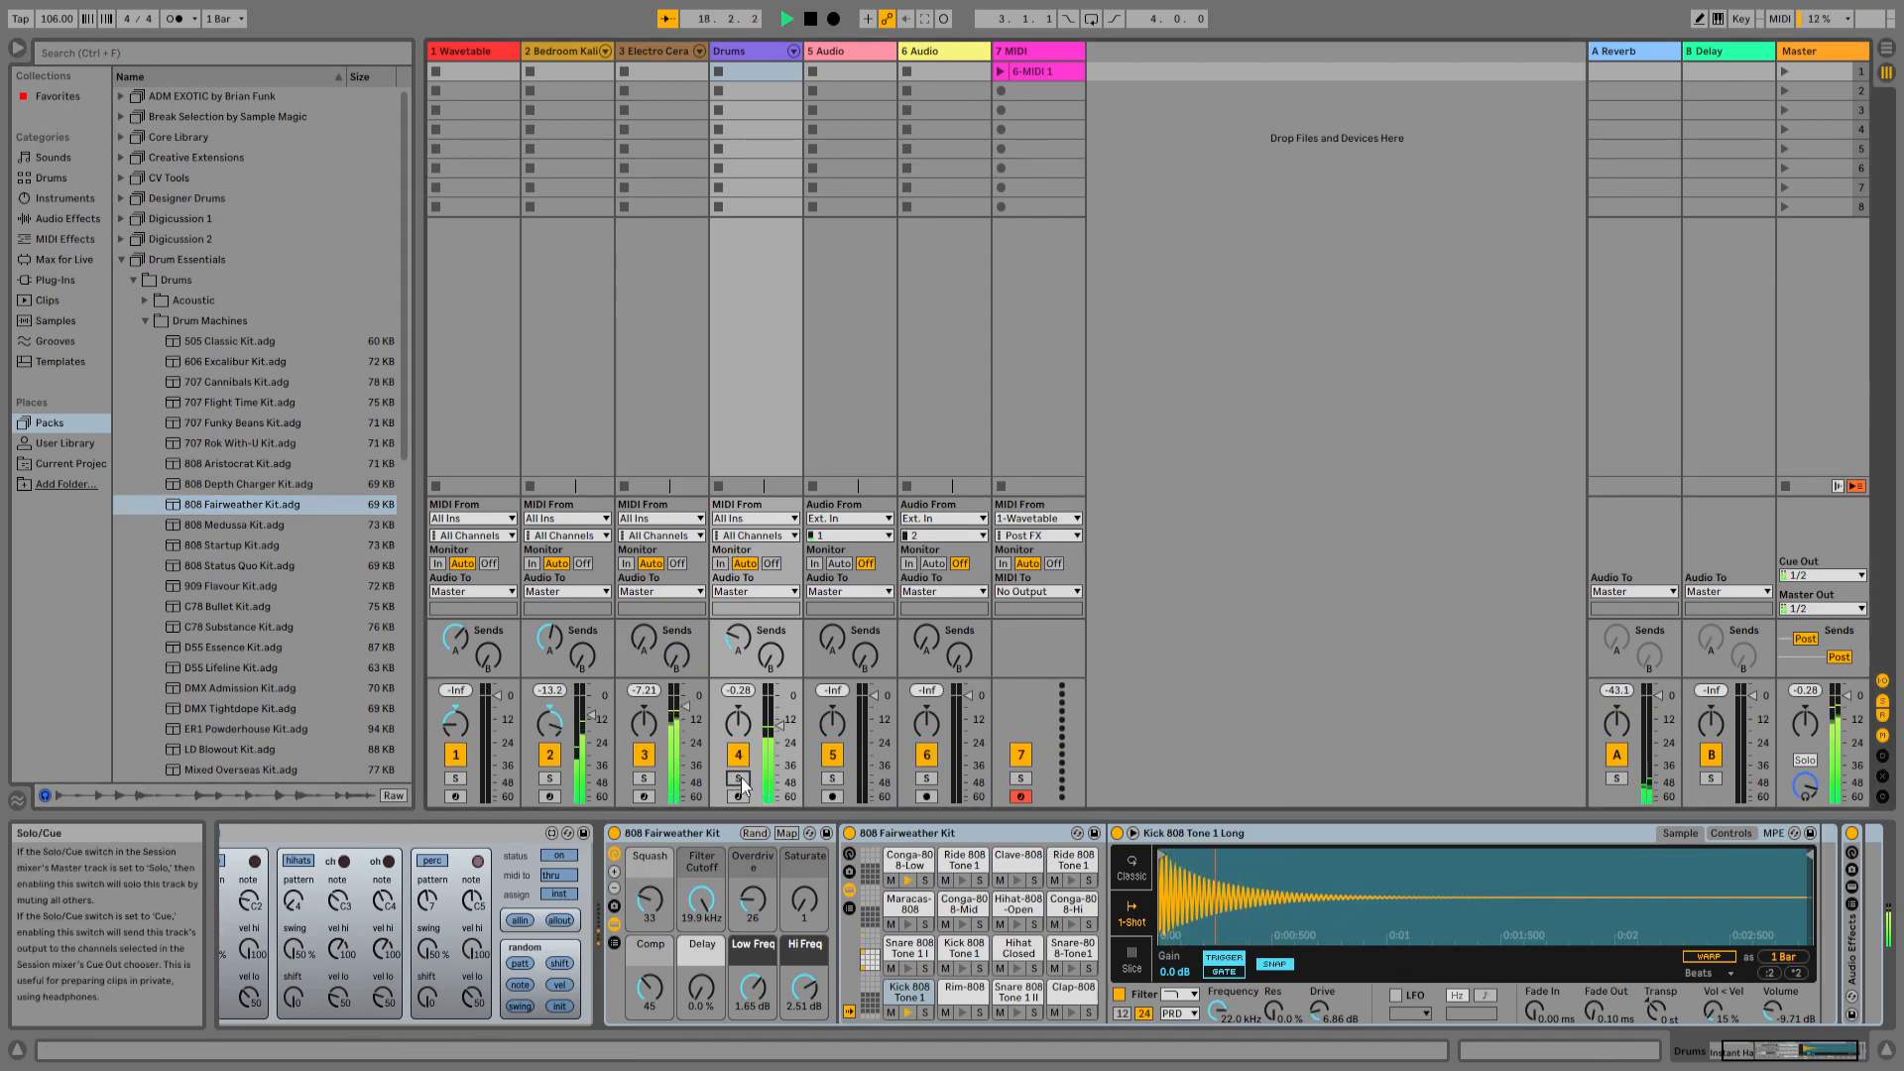
left_click(739, 780)
left_click(739, 780)
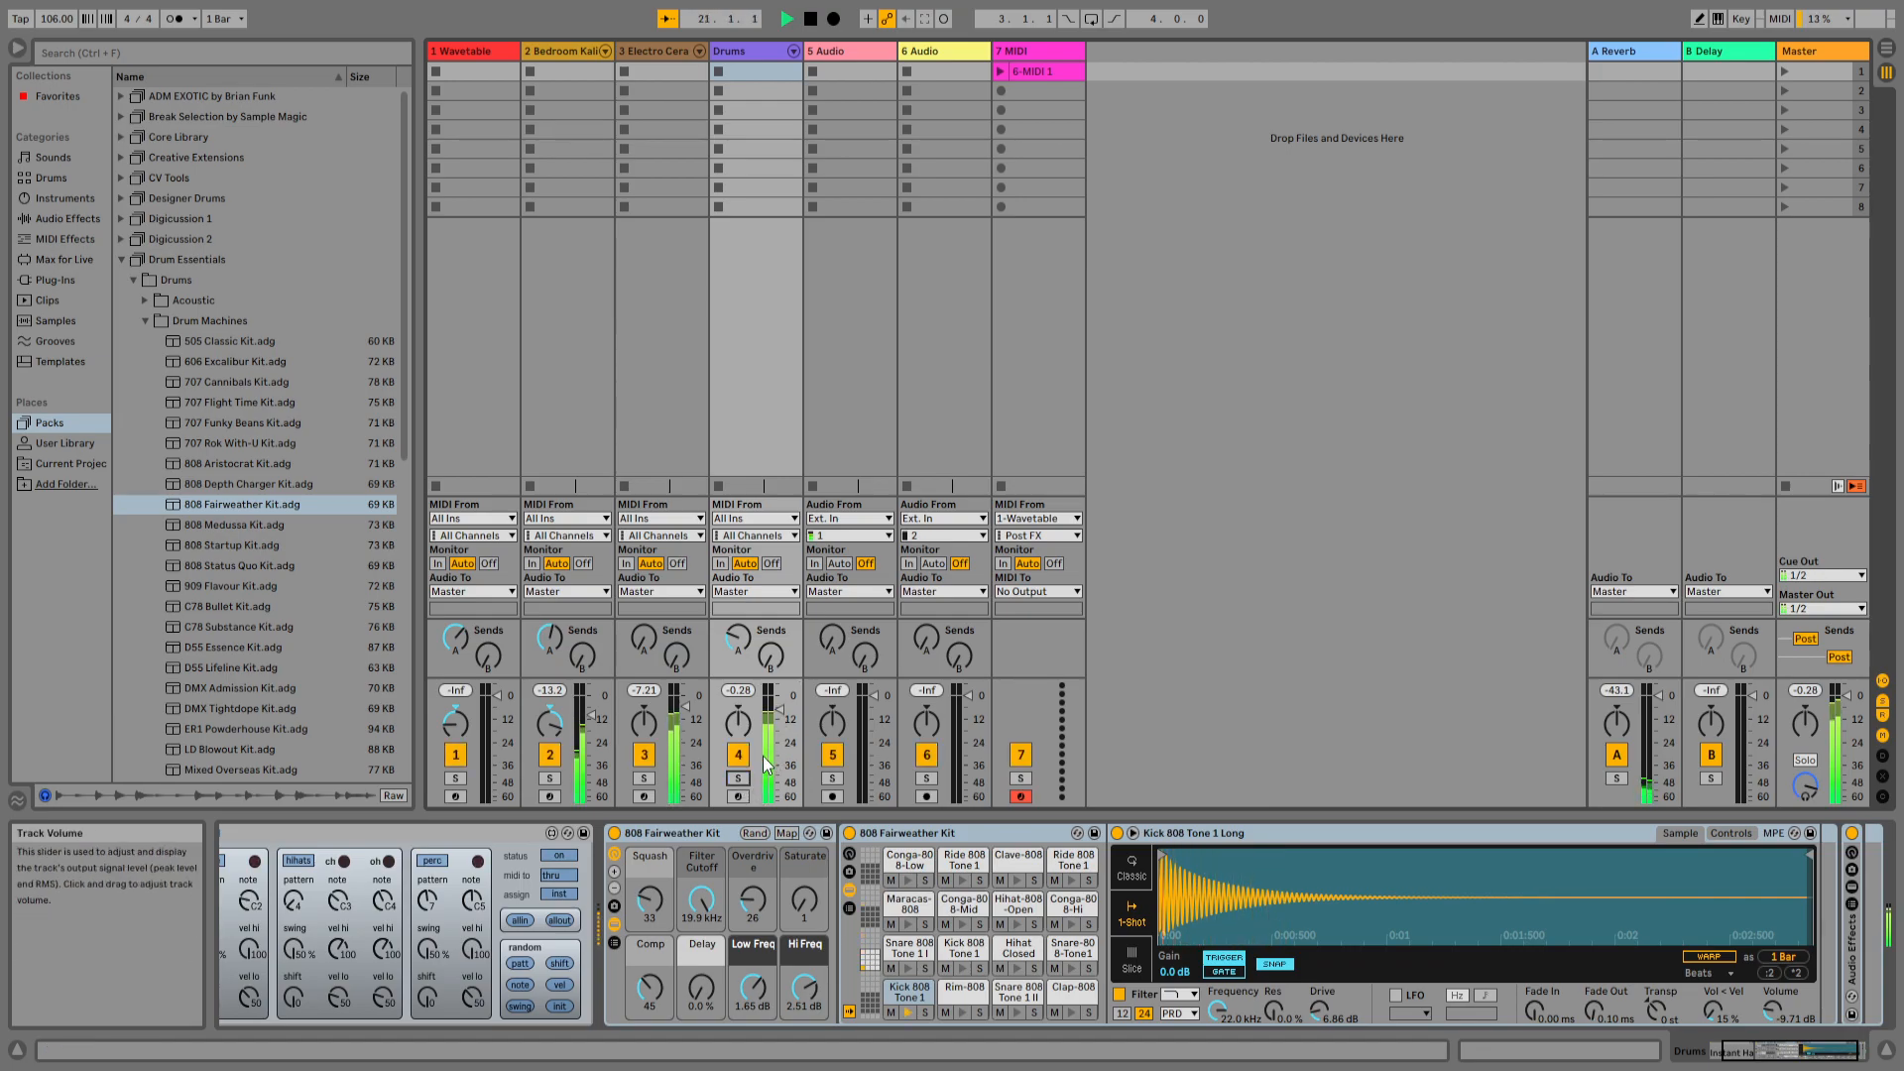
- Route S1 to Rota in the third modulation slot of the Wavetable track's Bijou
left_click(486, 62)
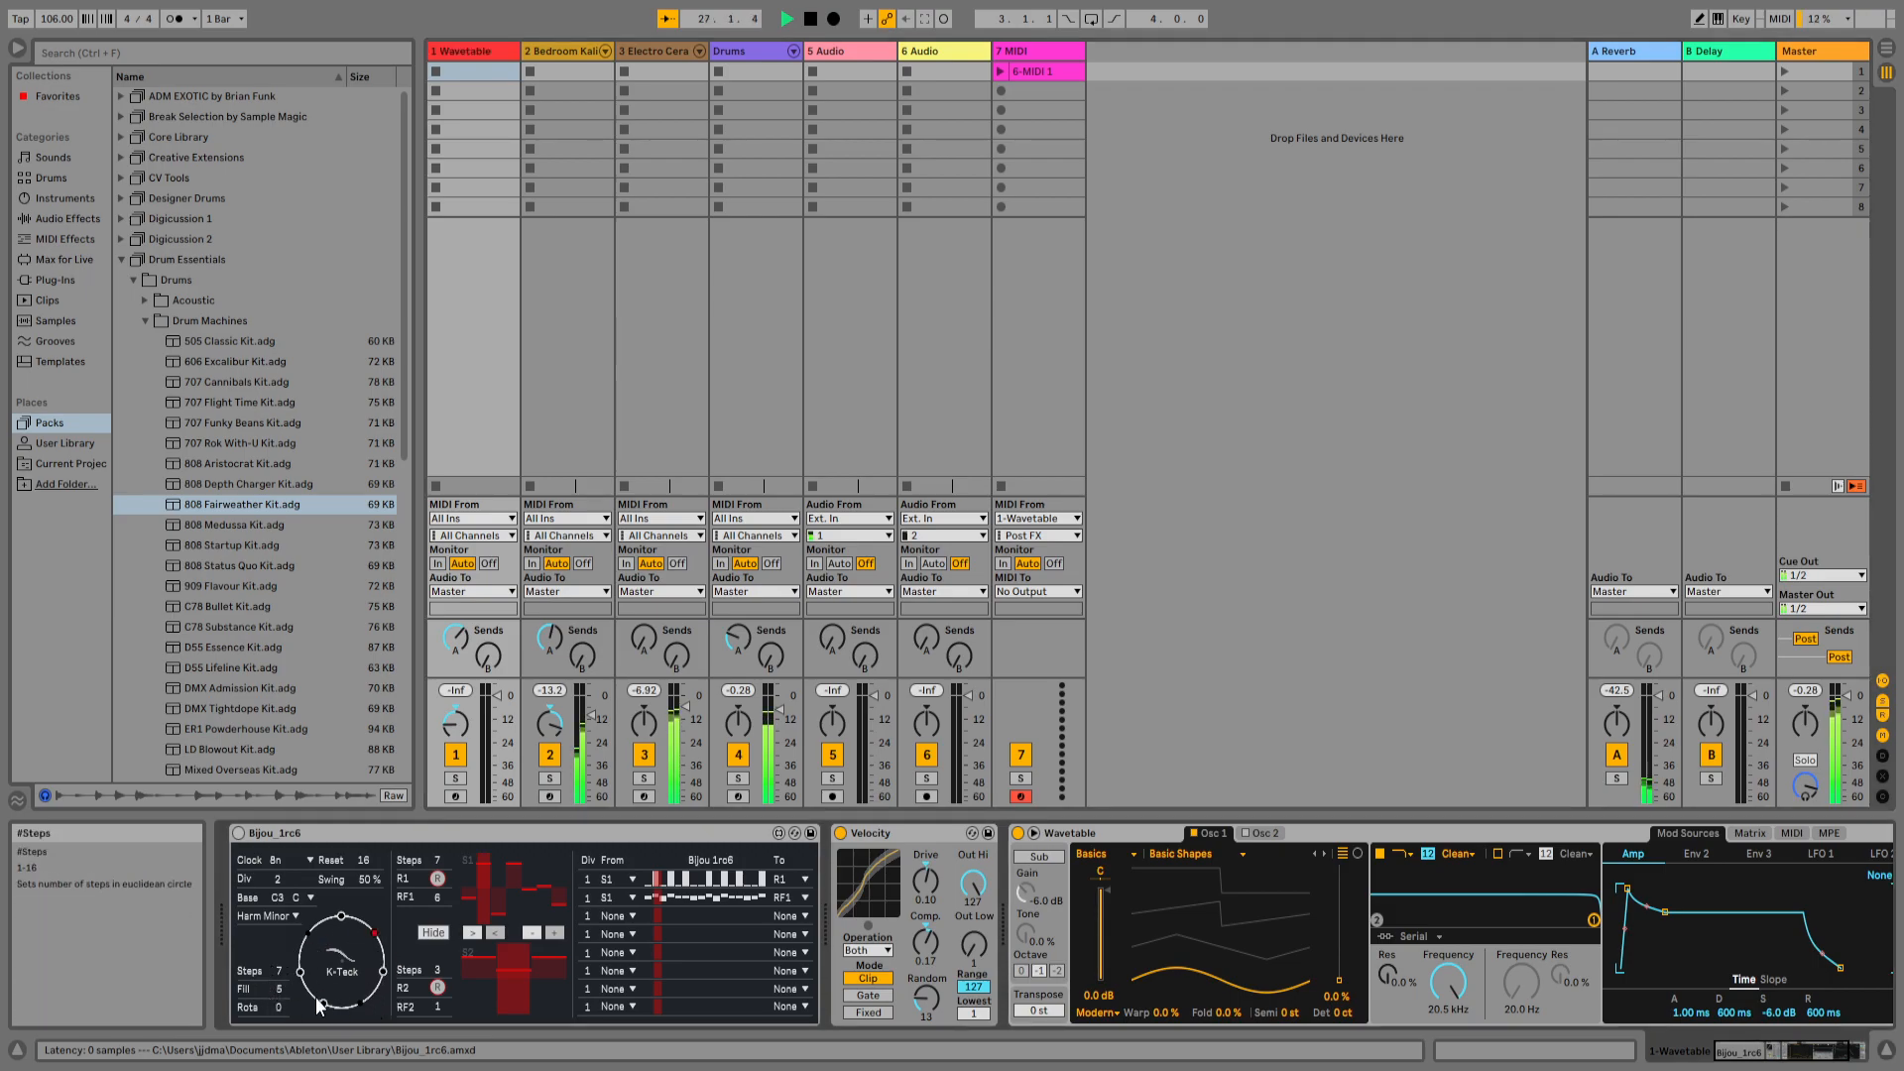
left_click(634, 915)
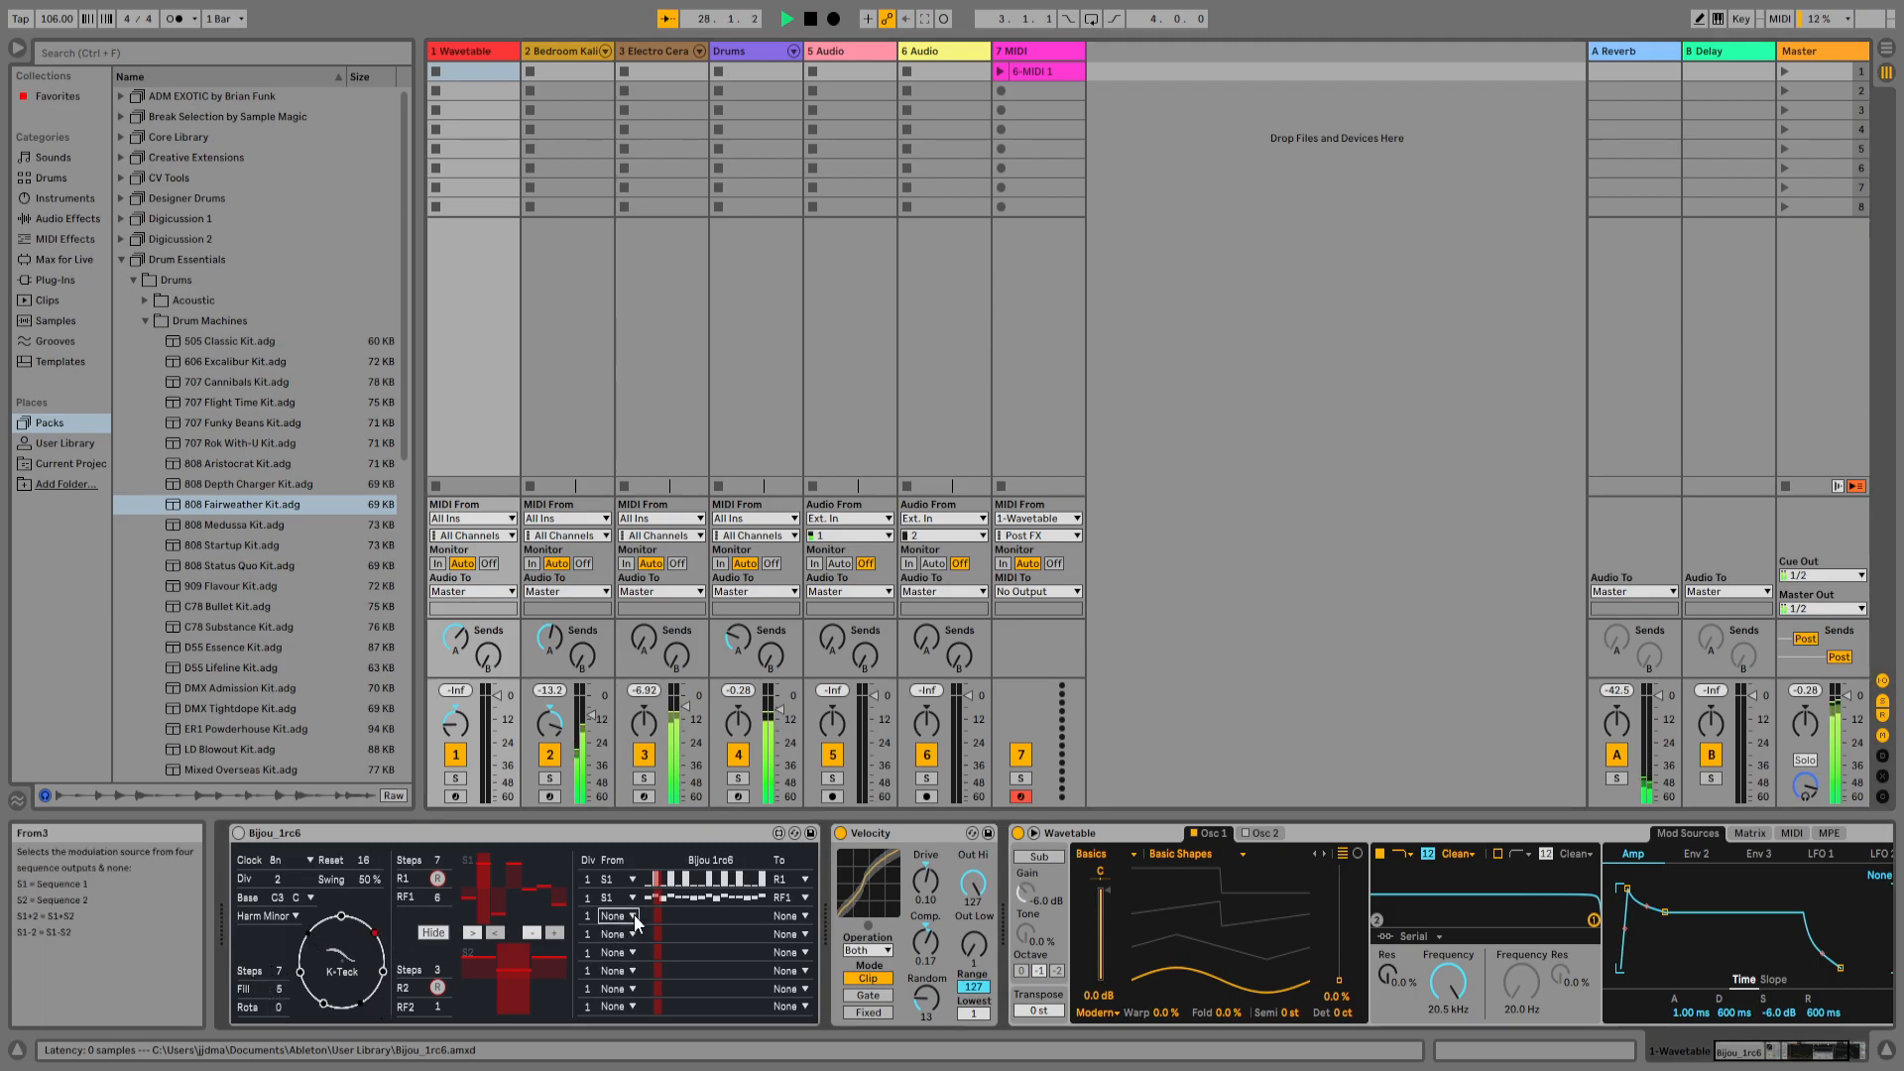
left_click(625, 956)
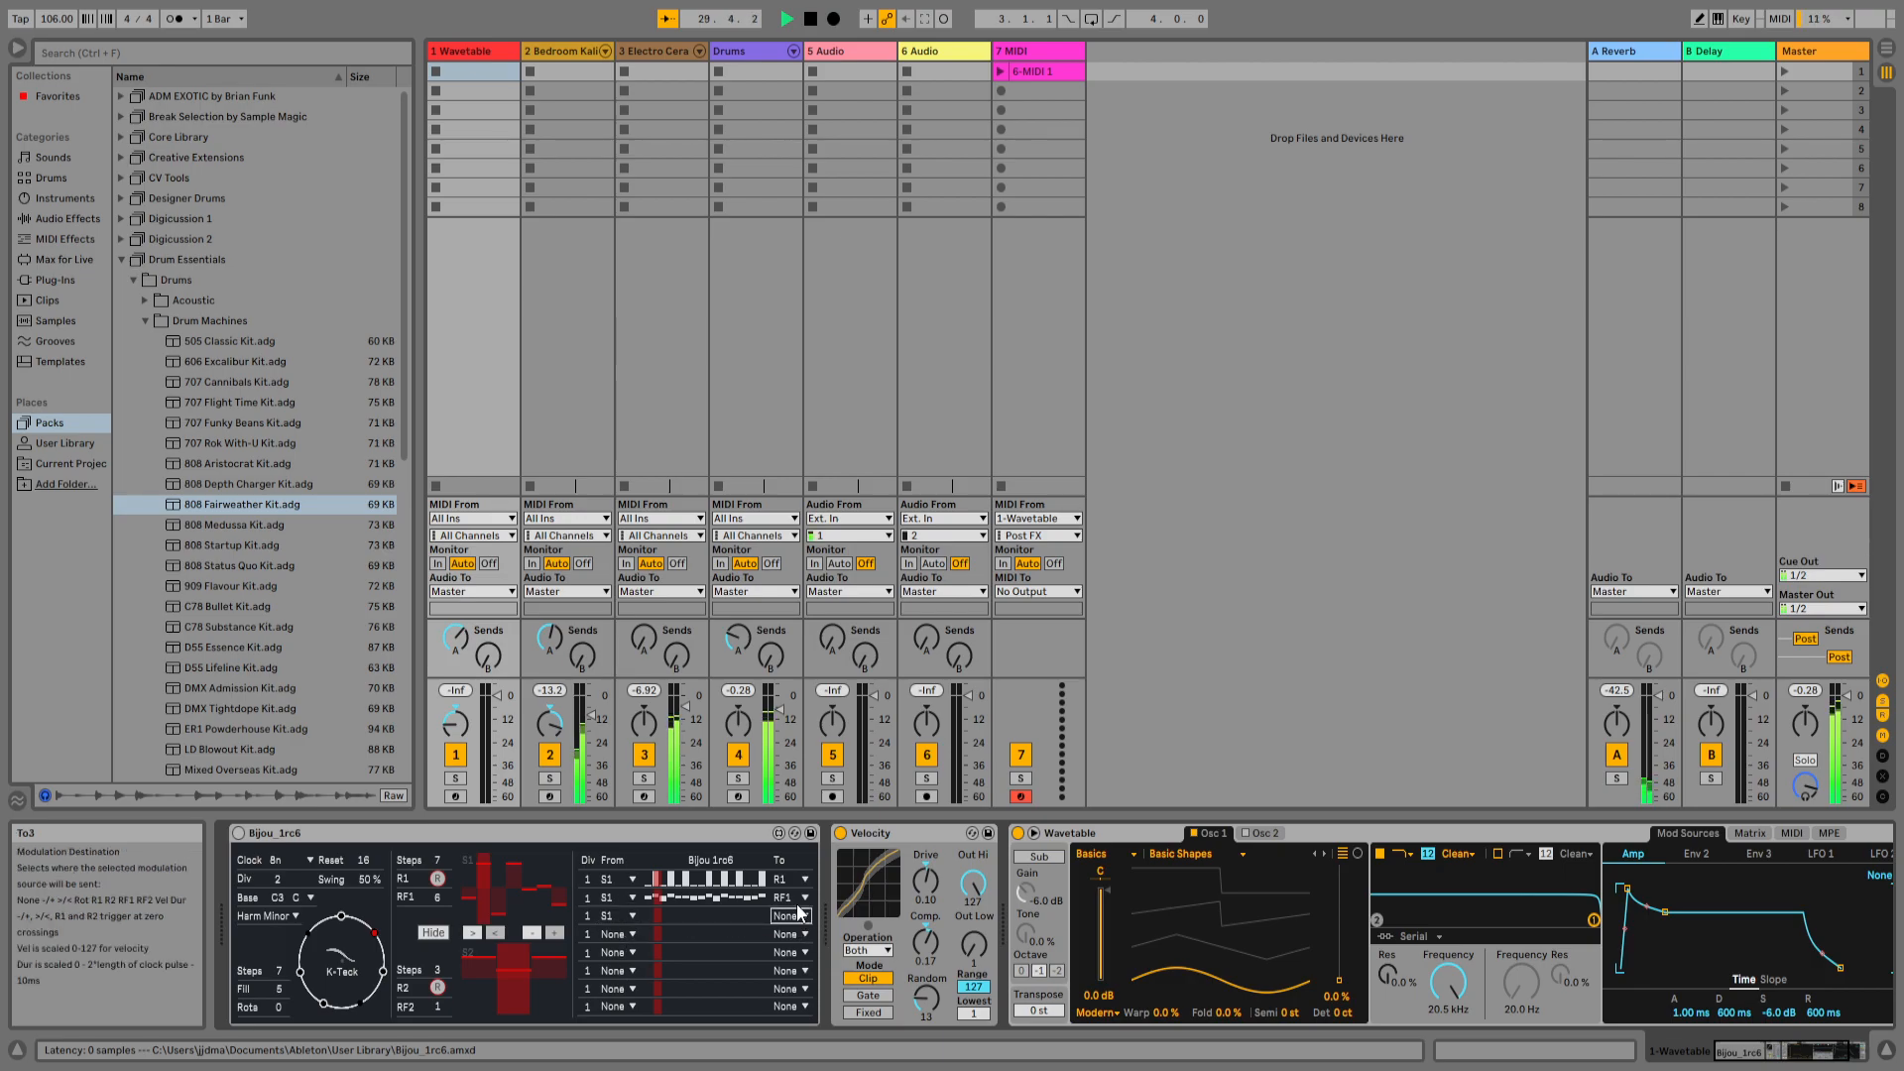
left_click(798, 863)
left_click(437, 836)
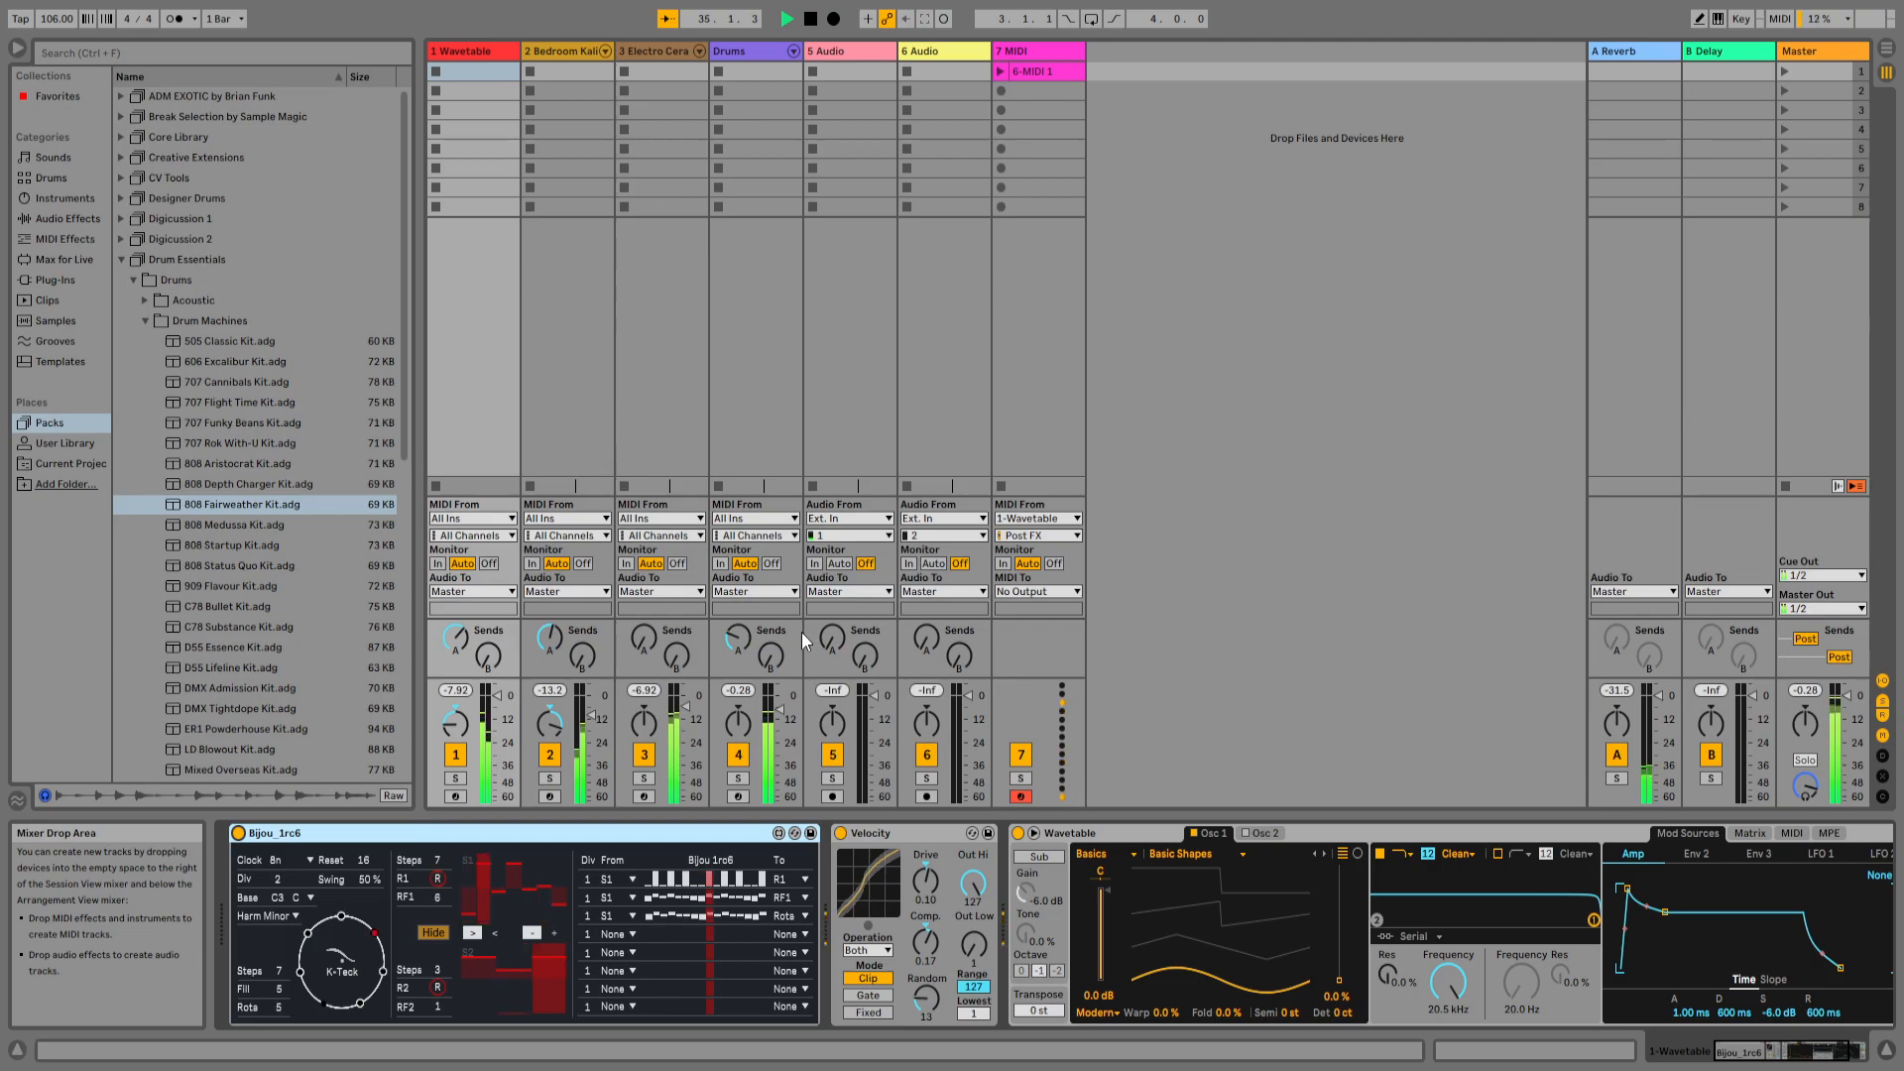
- Raise the Wavetable track's send to the B Delay return and briefly mute the Bedroom Kalimba track to compare the mix
left_click_drag(499, 663, 498, 613)
left_click_drag(552, 725, 551, 727)
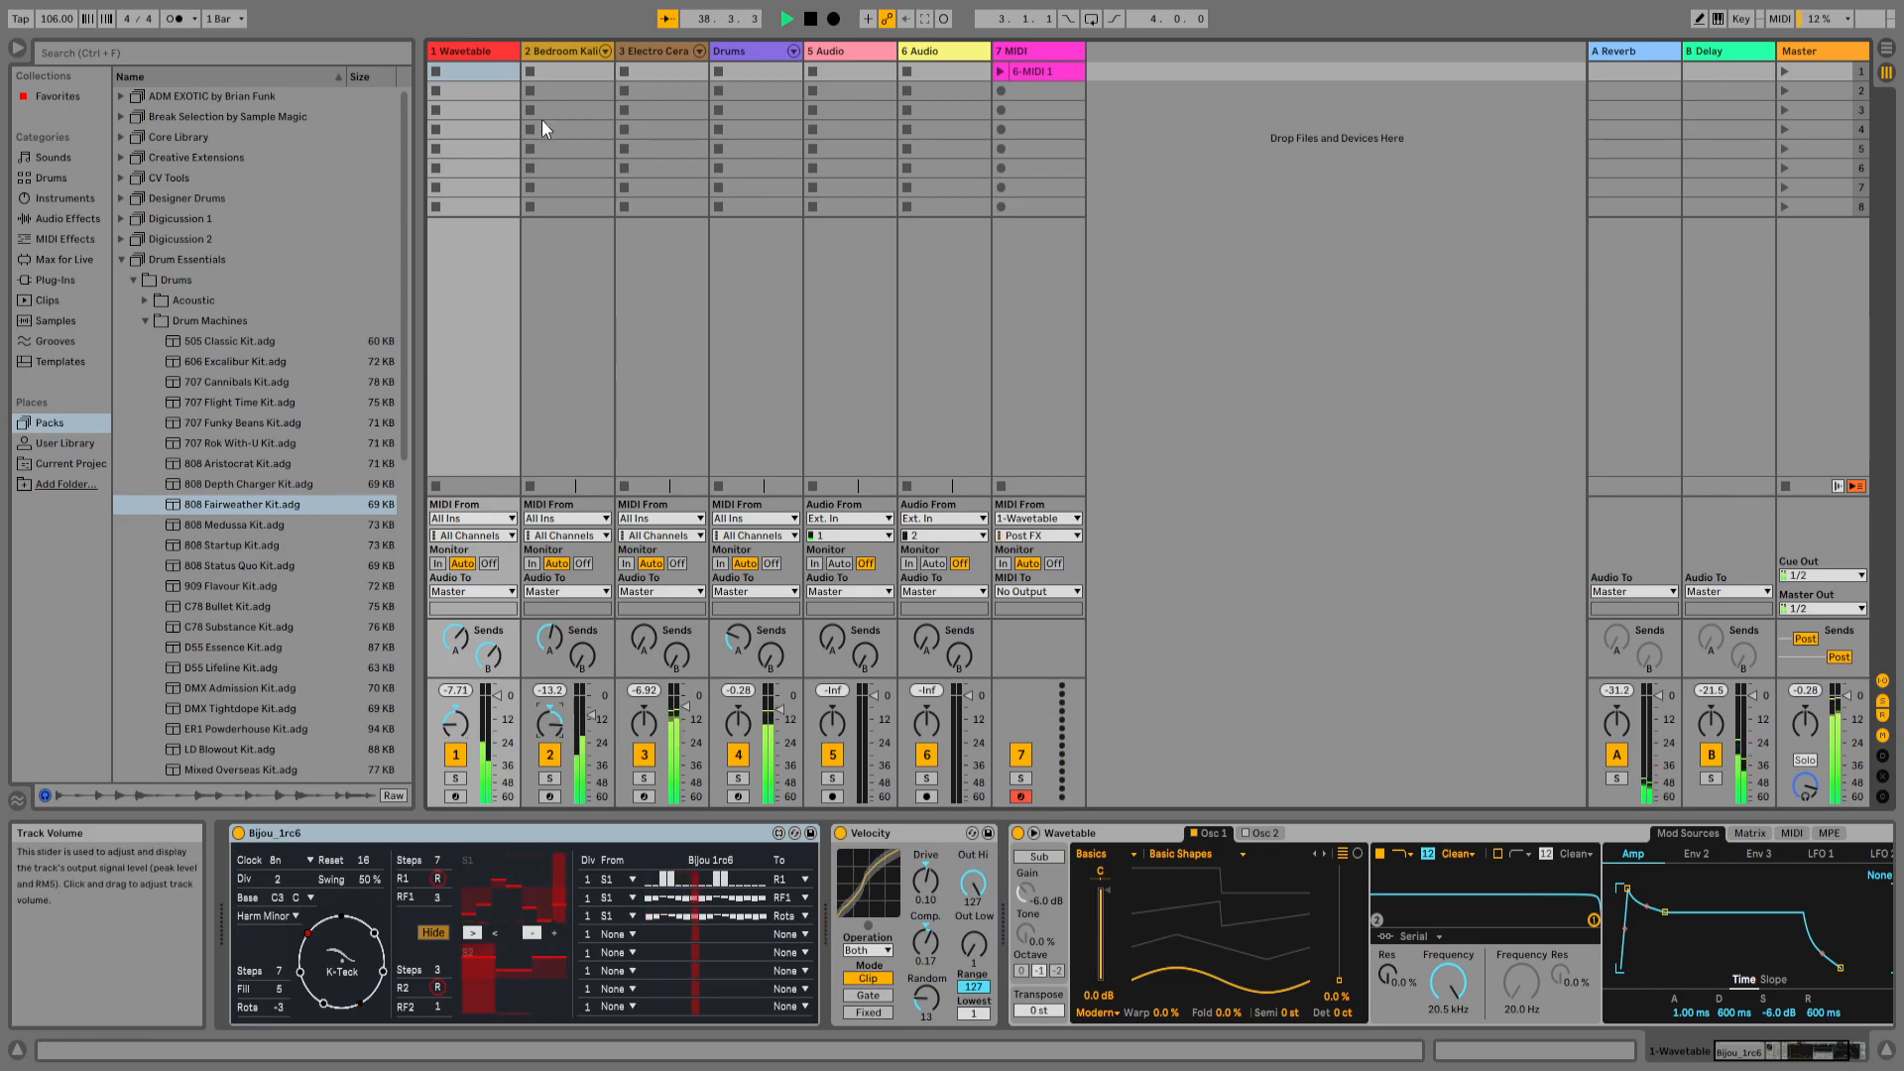
left_click(559, 57)
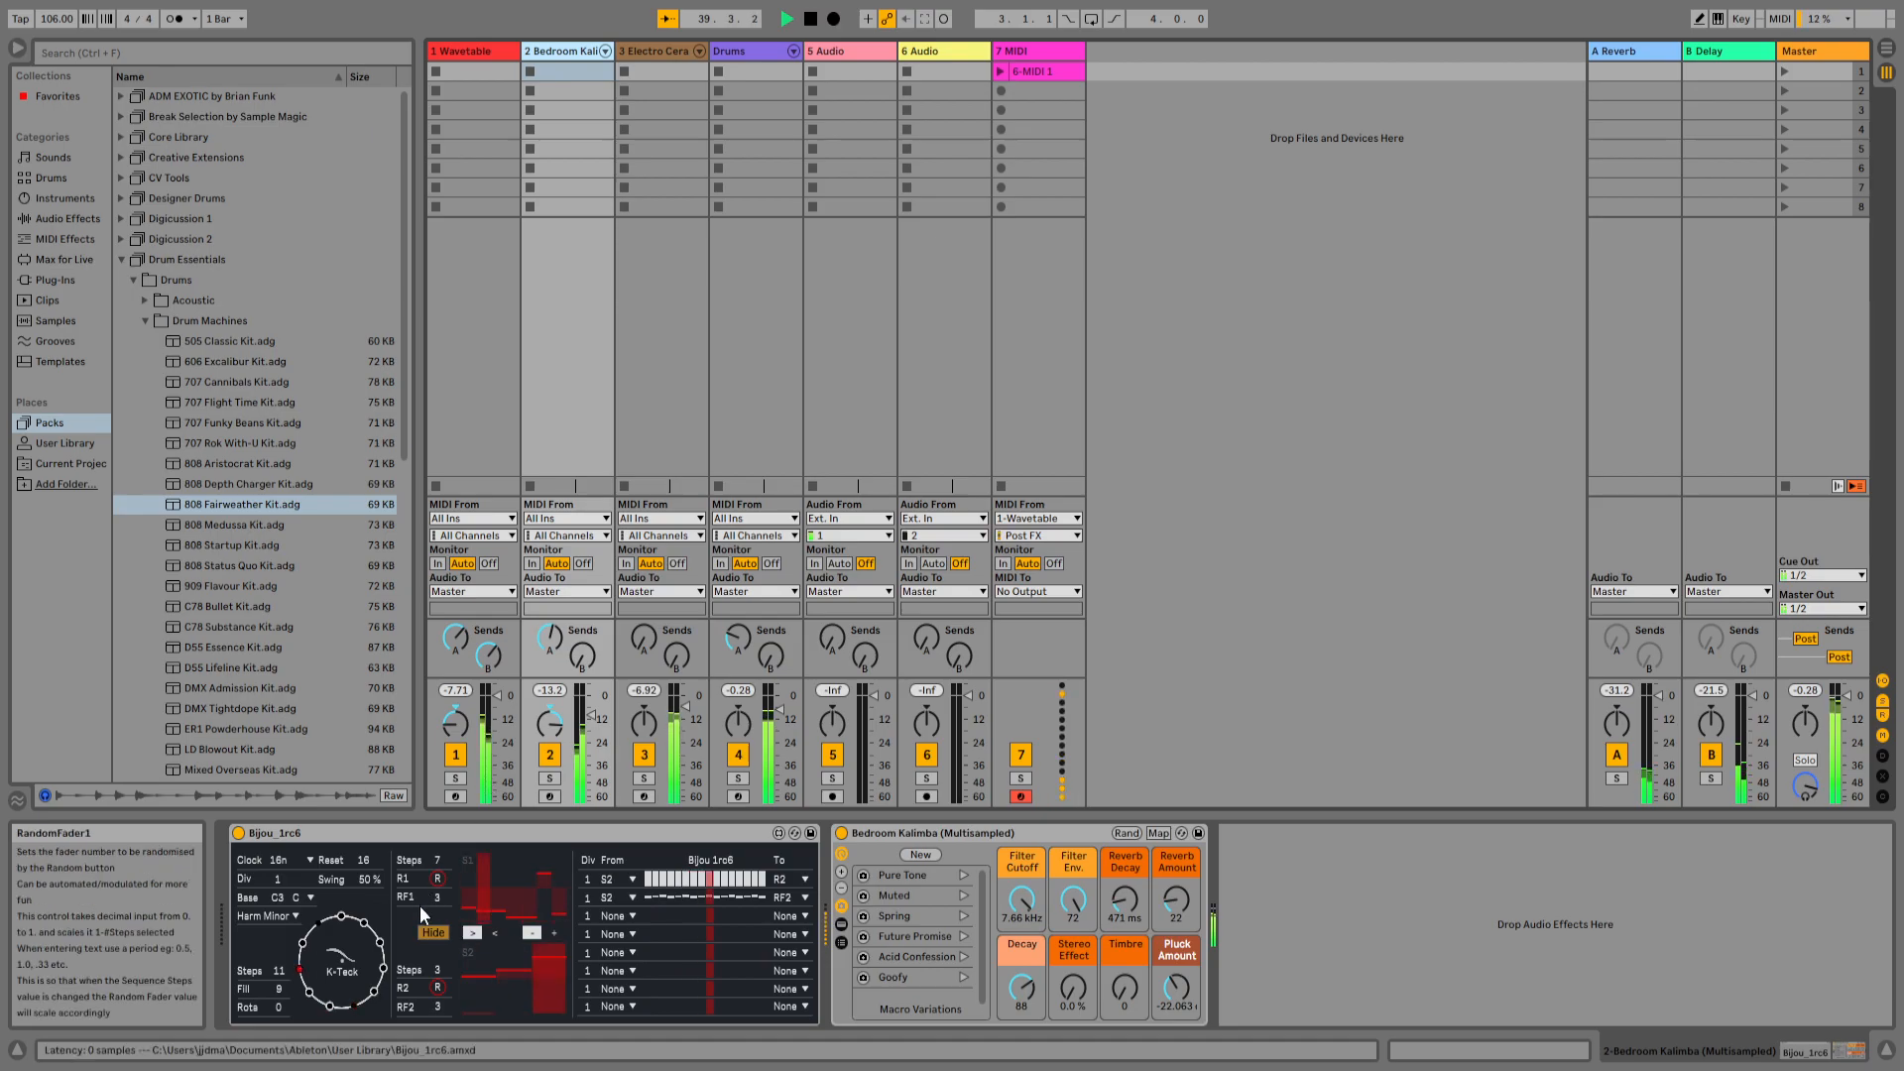
left_click(551, 756)
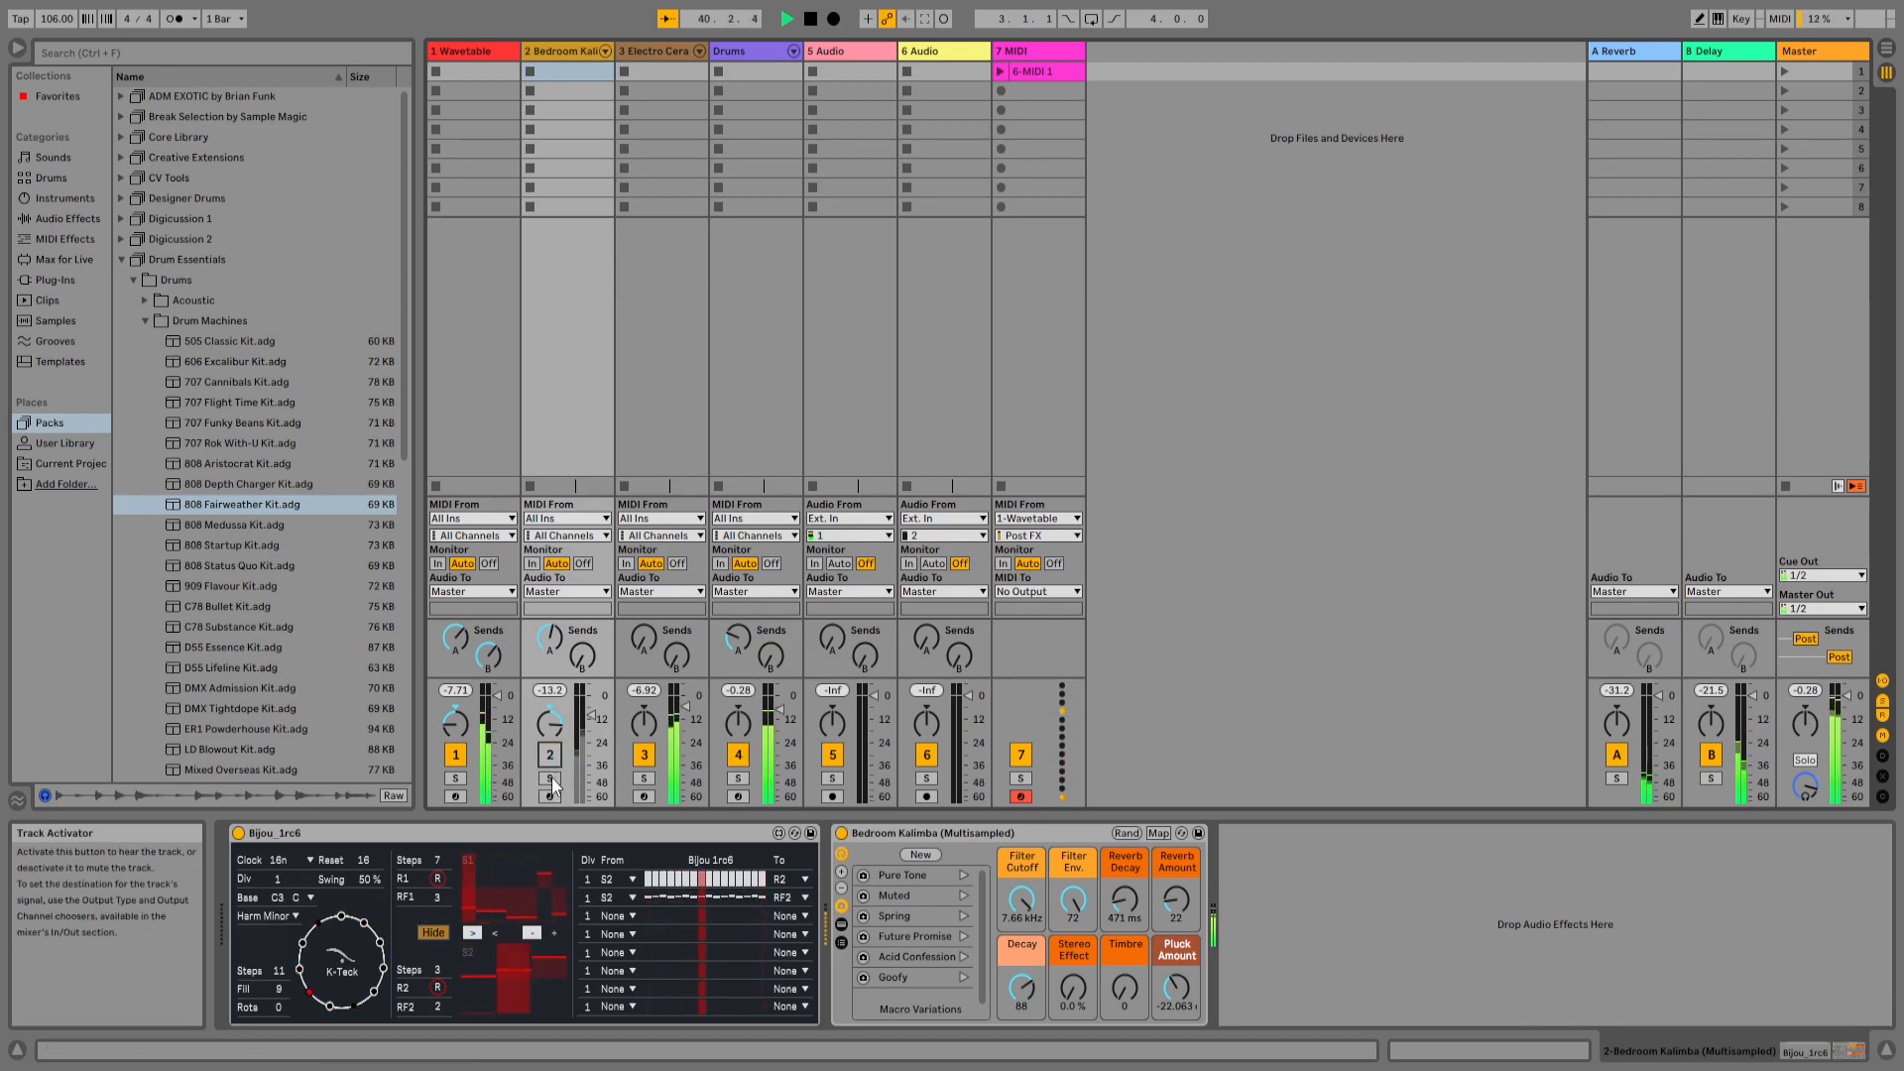
left_click(551, 756)
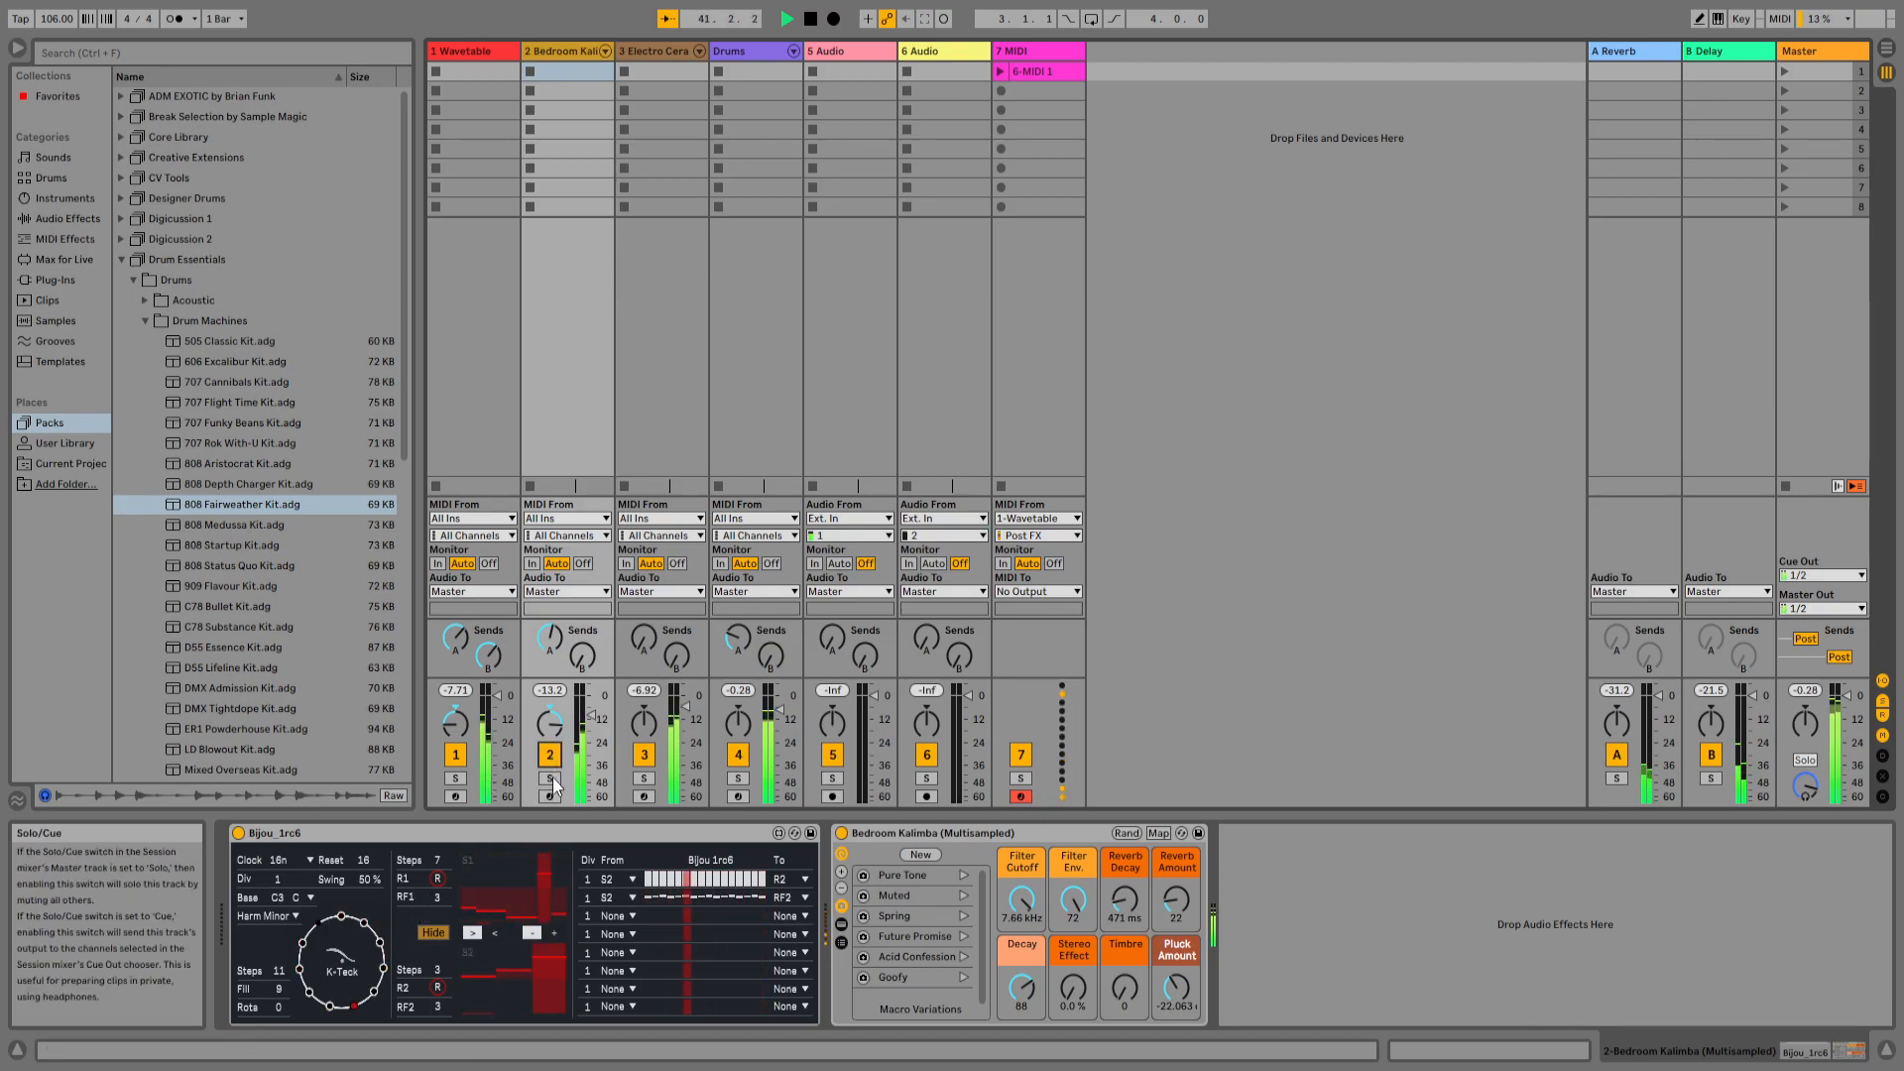
- Try S1 modulating Dur in the third modulation slot of the kalimba's Bijou and change the destination to R1
left_click(625, 917)
left_click(621, 954)
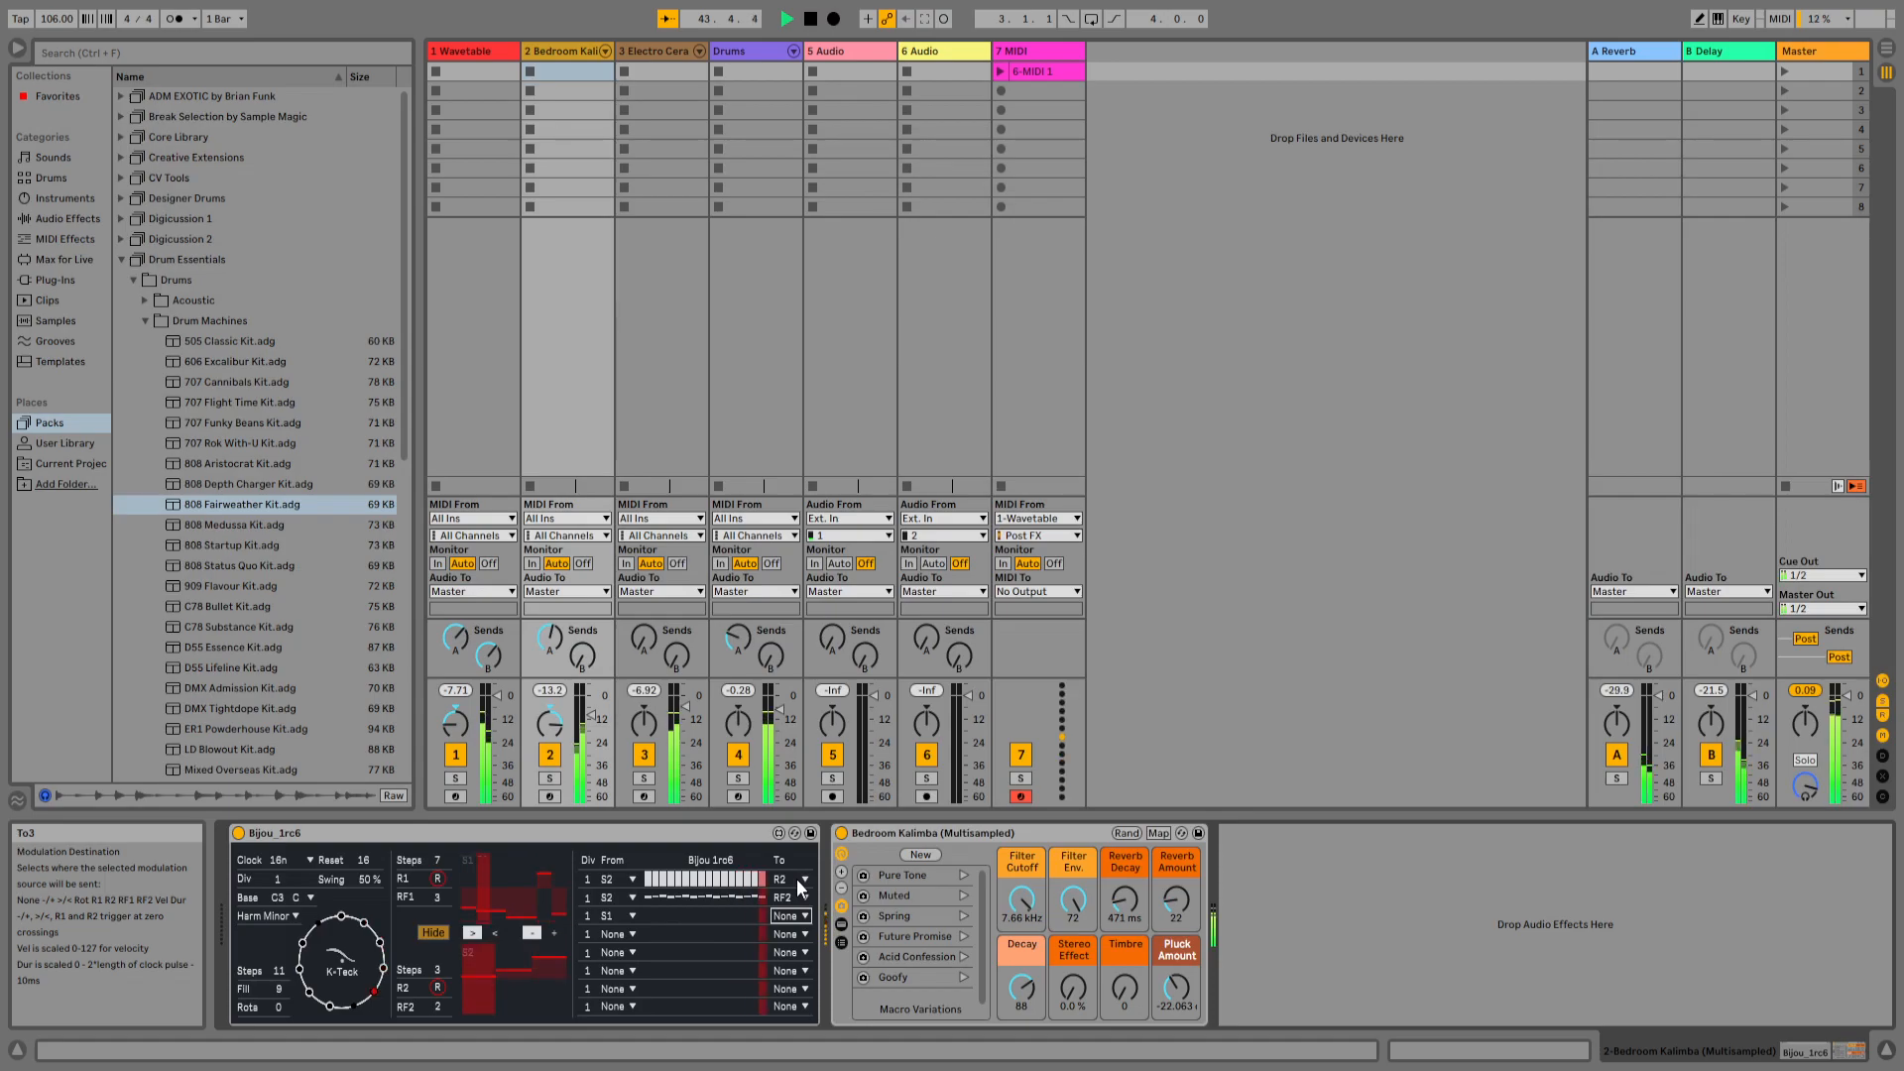
left_click(800, 892)
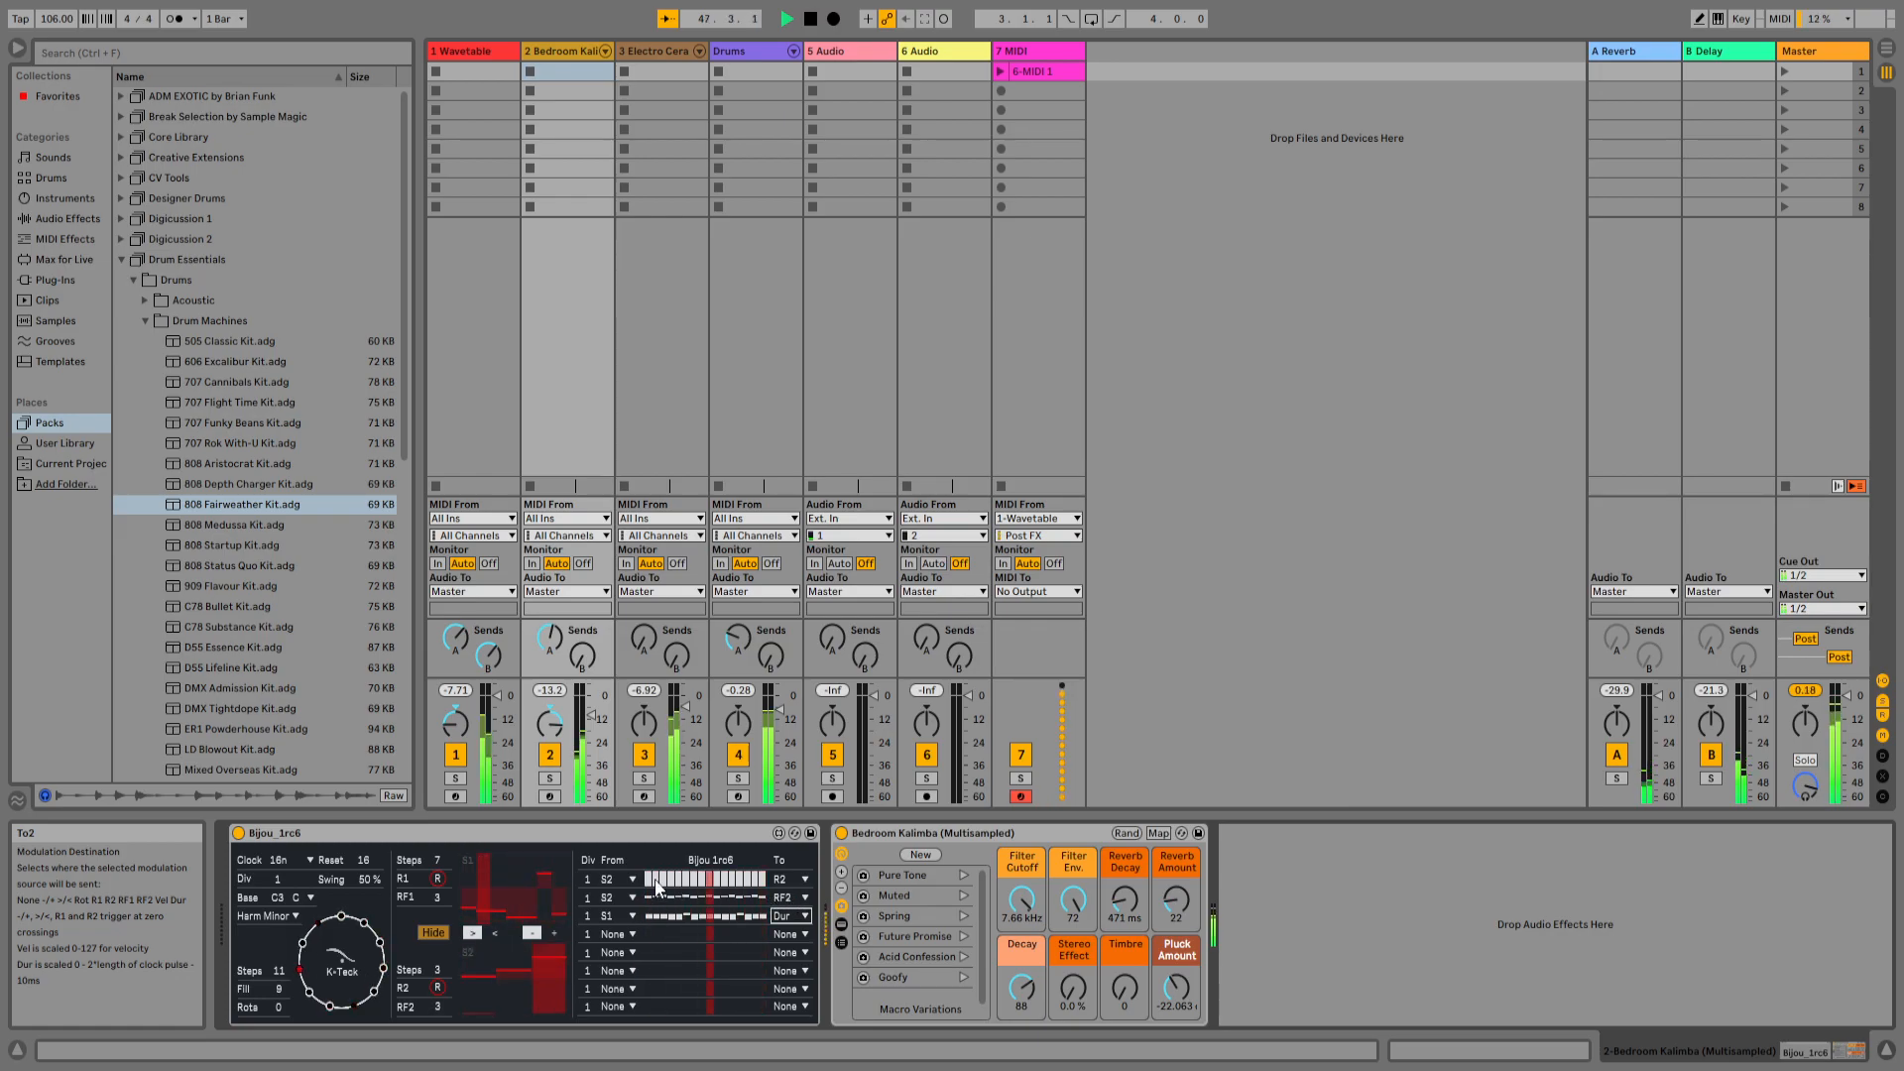
left_click(632, 919)
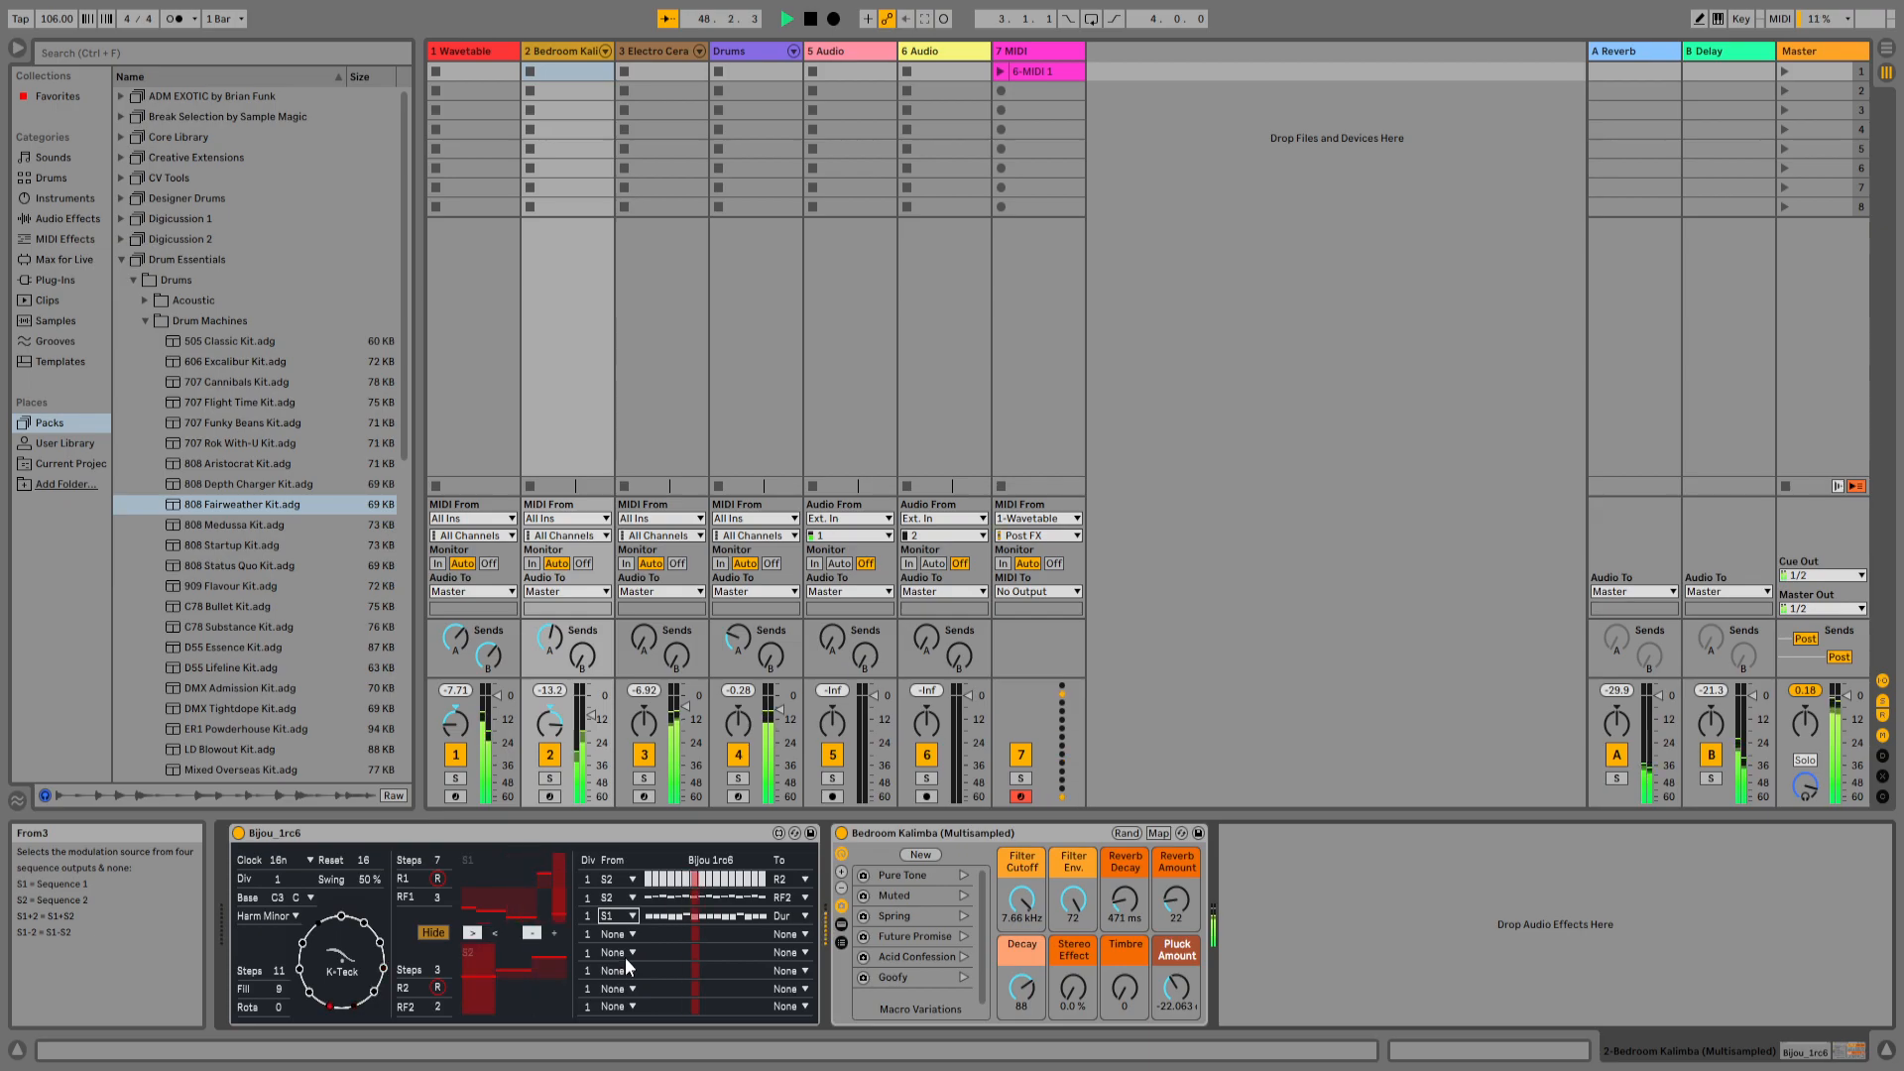
left_click(793, 918)
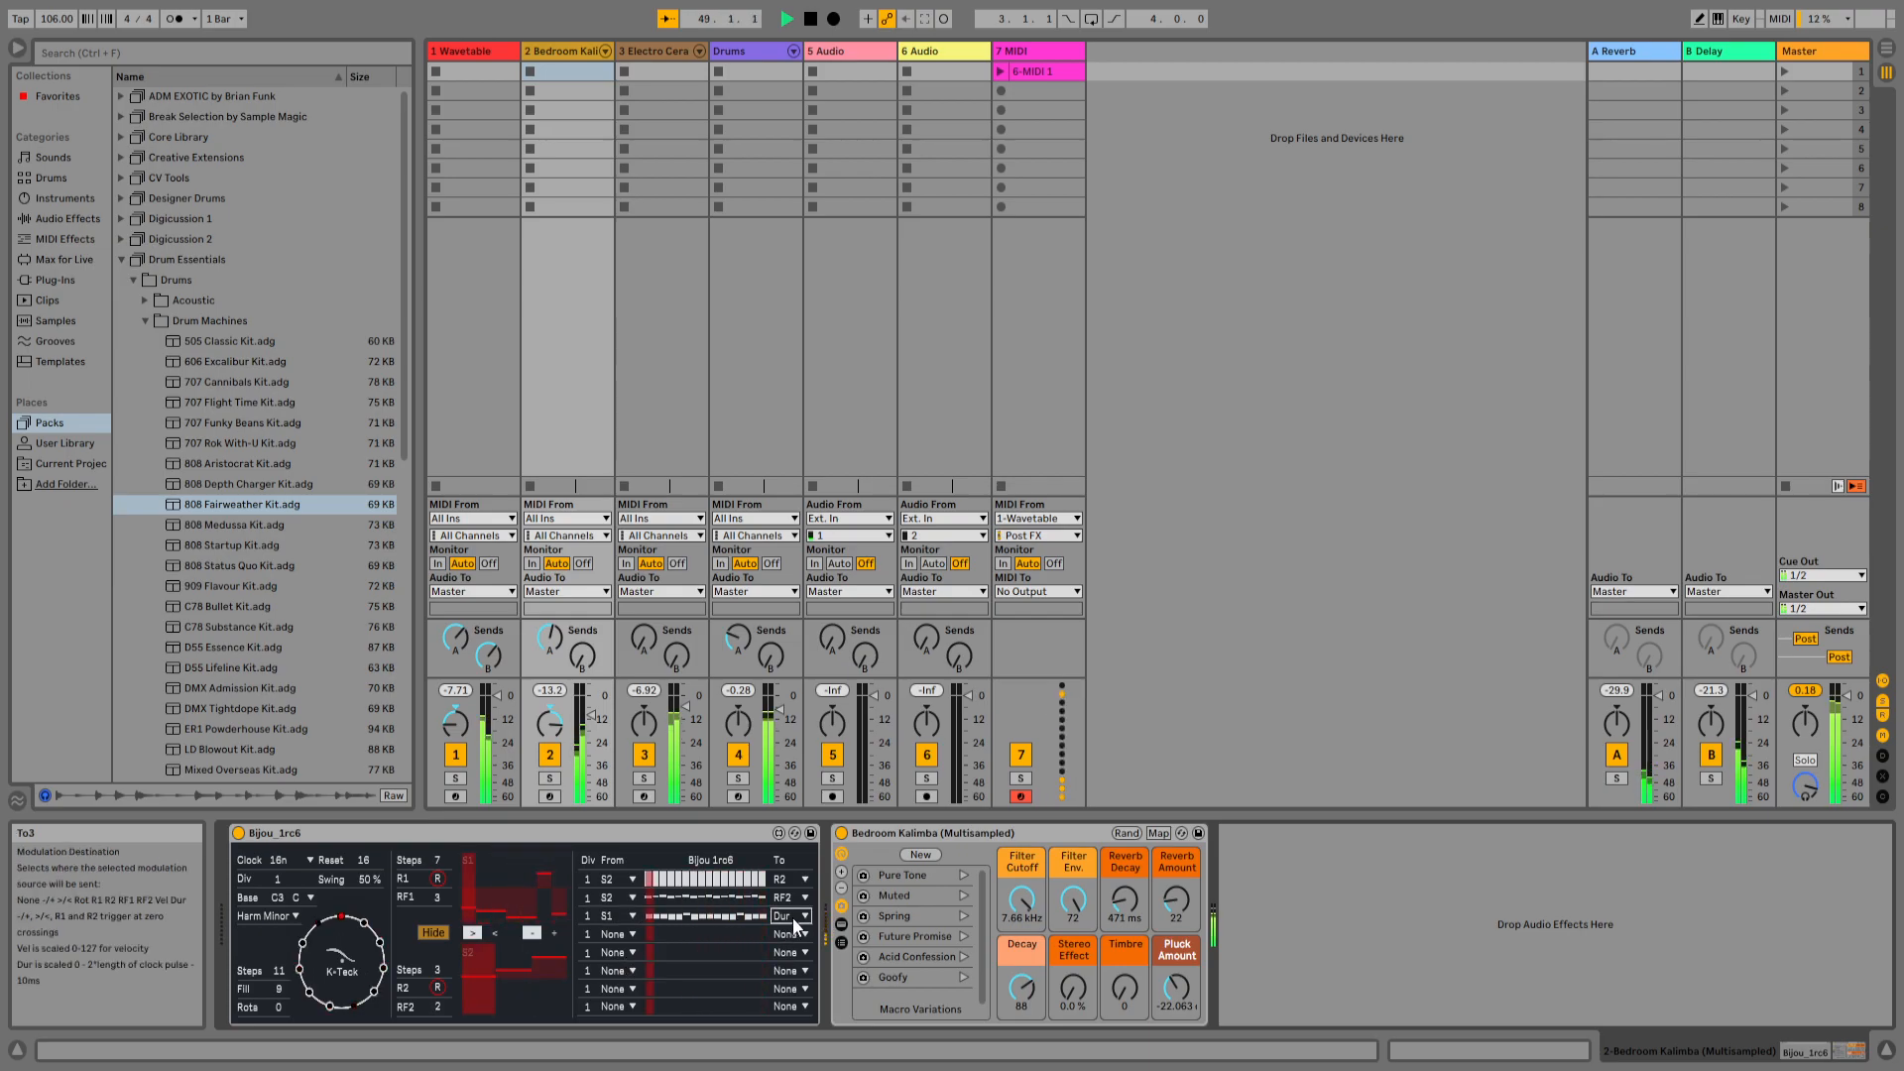
left_click(804, 797)
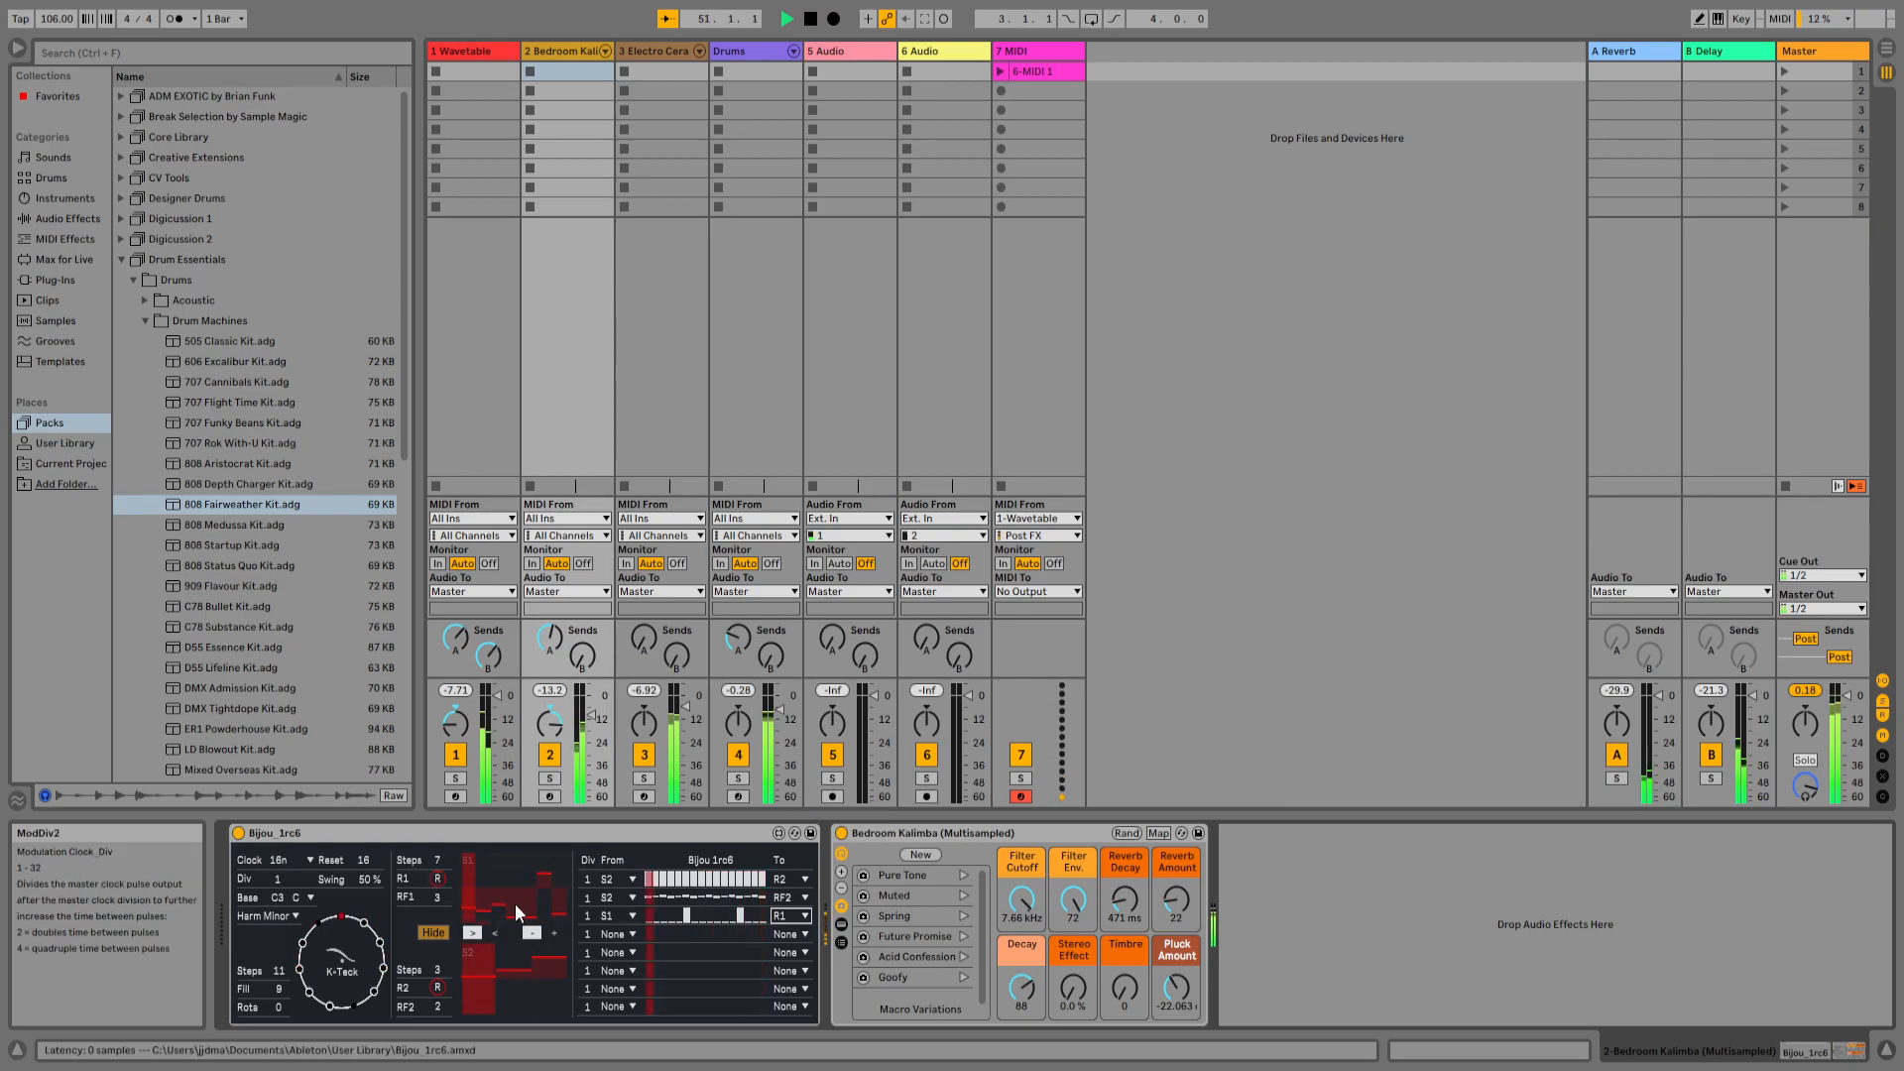
- Set Reset to 32 in the kalimba's Bijou and route S1 to RF1 in its fourth modulation slot
left_click_drag(359, 861, 359, 844)
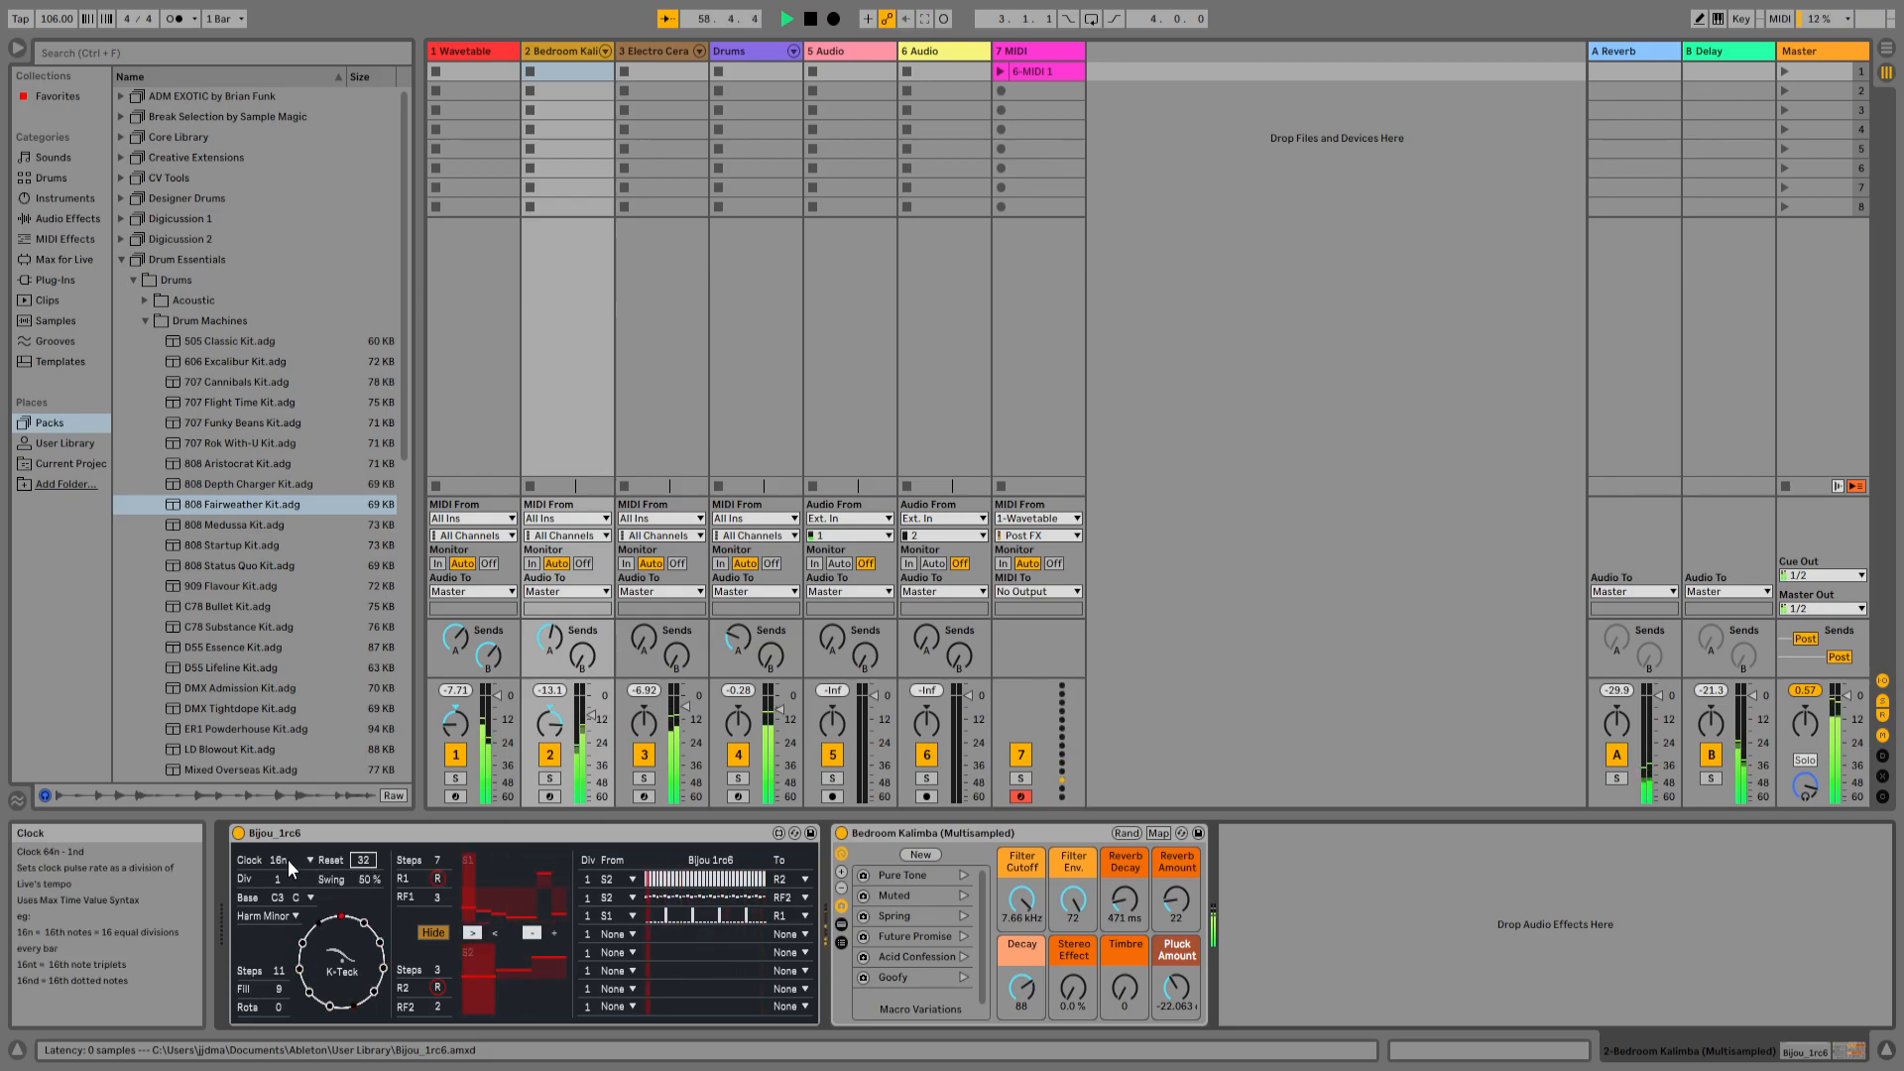
left_click(628, 937)
left_click(640, 961)
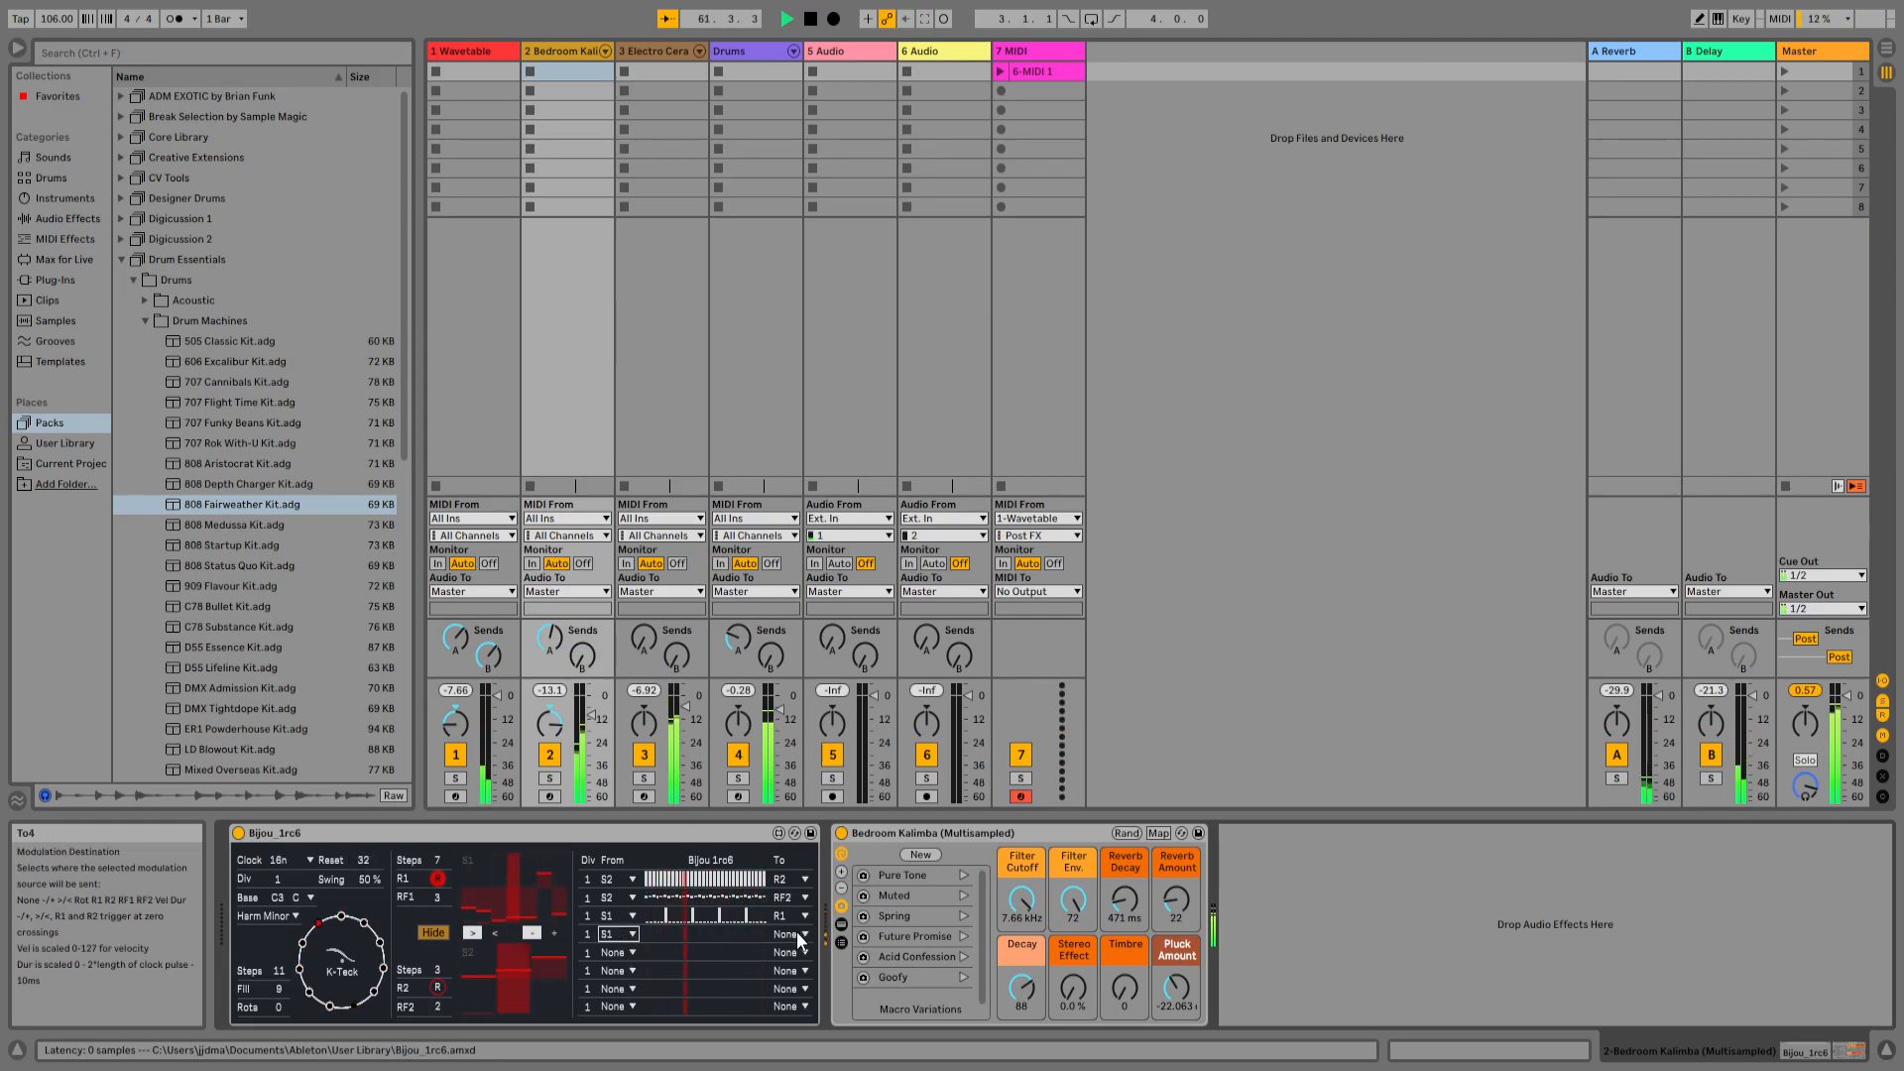
left_click(795, 932)
left_click(801, 813)
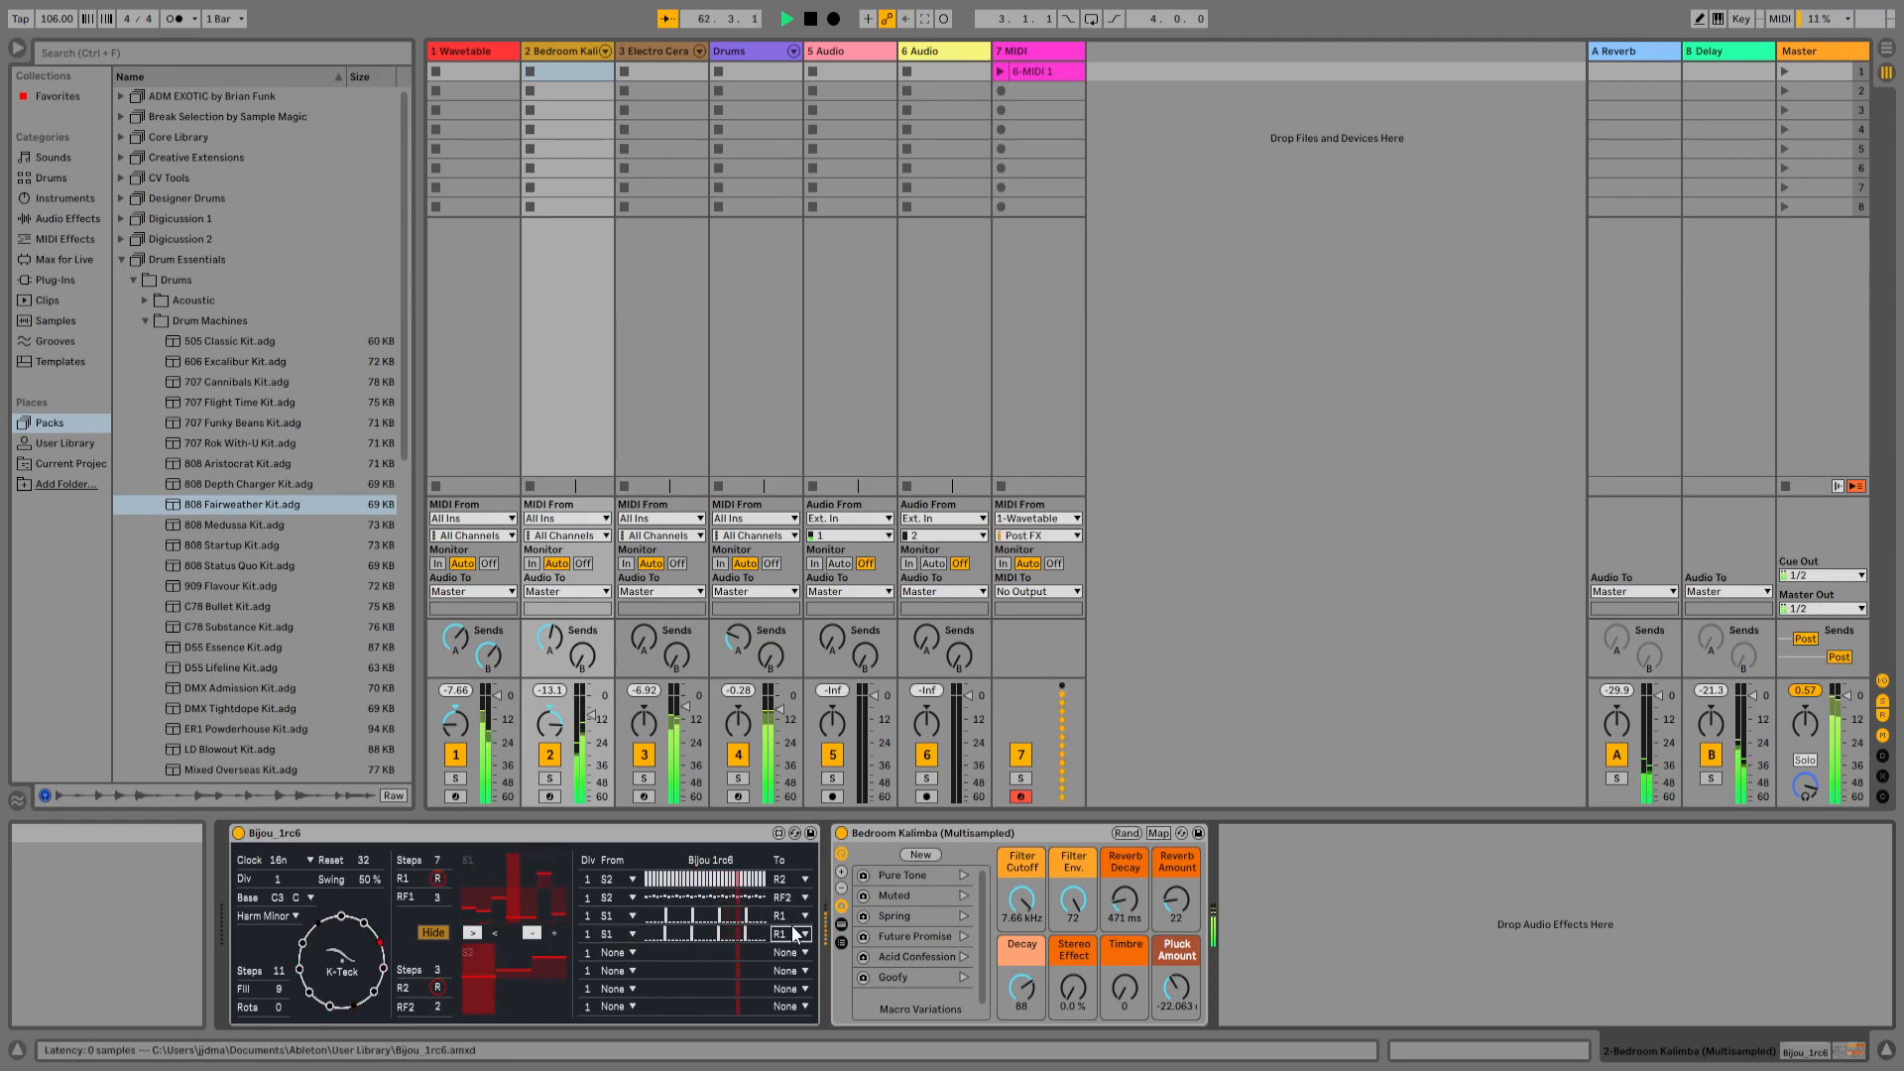
left_click(807, 932)
left_click(795, 871)
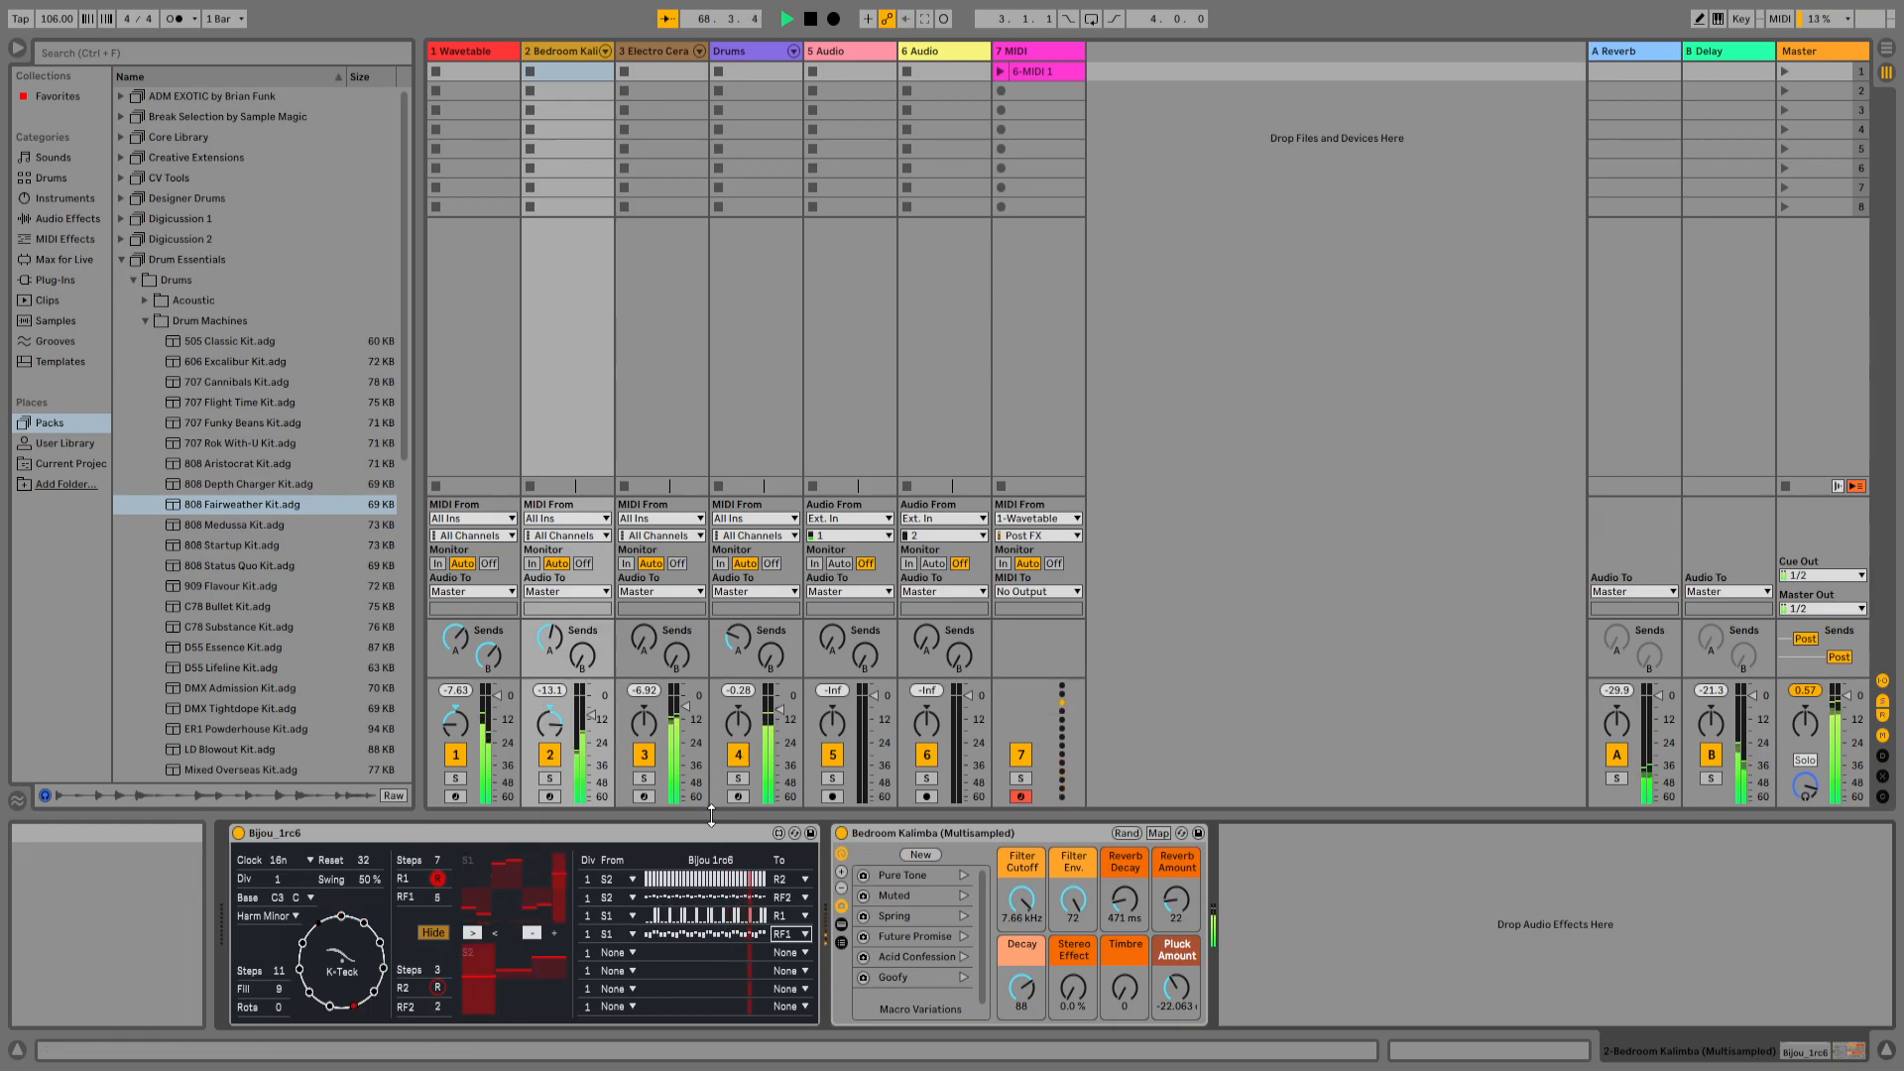
- Route S1 to Dur in the third modulation slot of the Electro Ceramic Bass track's Bijou
left_click(663, 47)
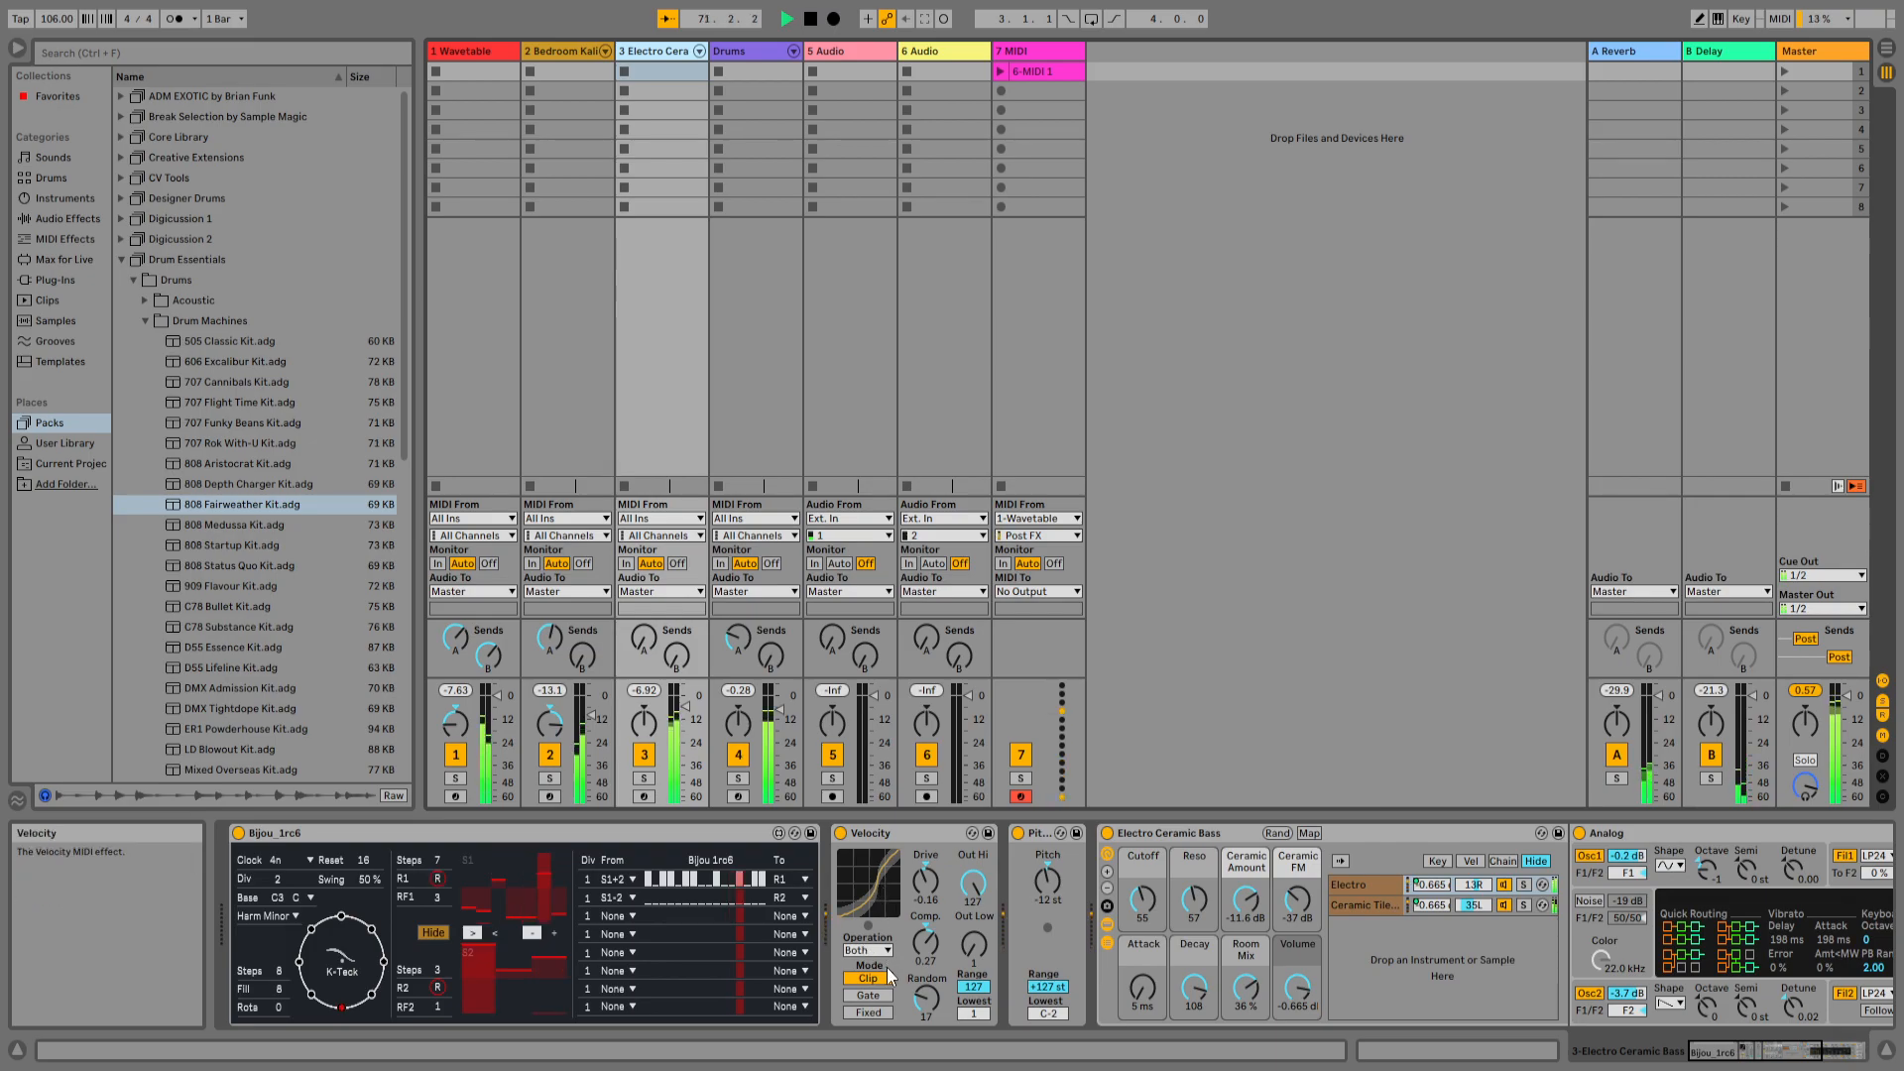
left_click(630, 917)
left_click(626, 946)
left_click(802, 916)
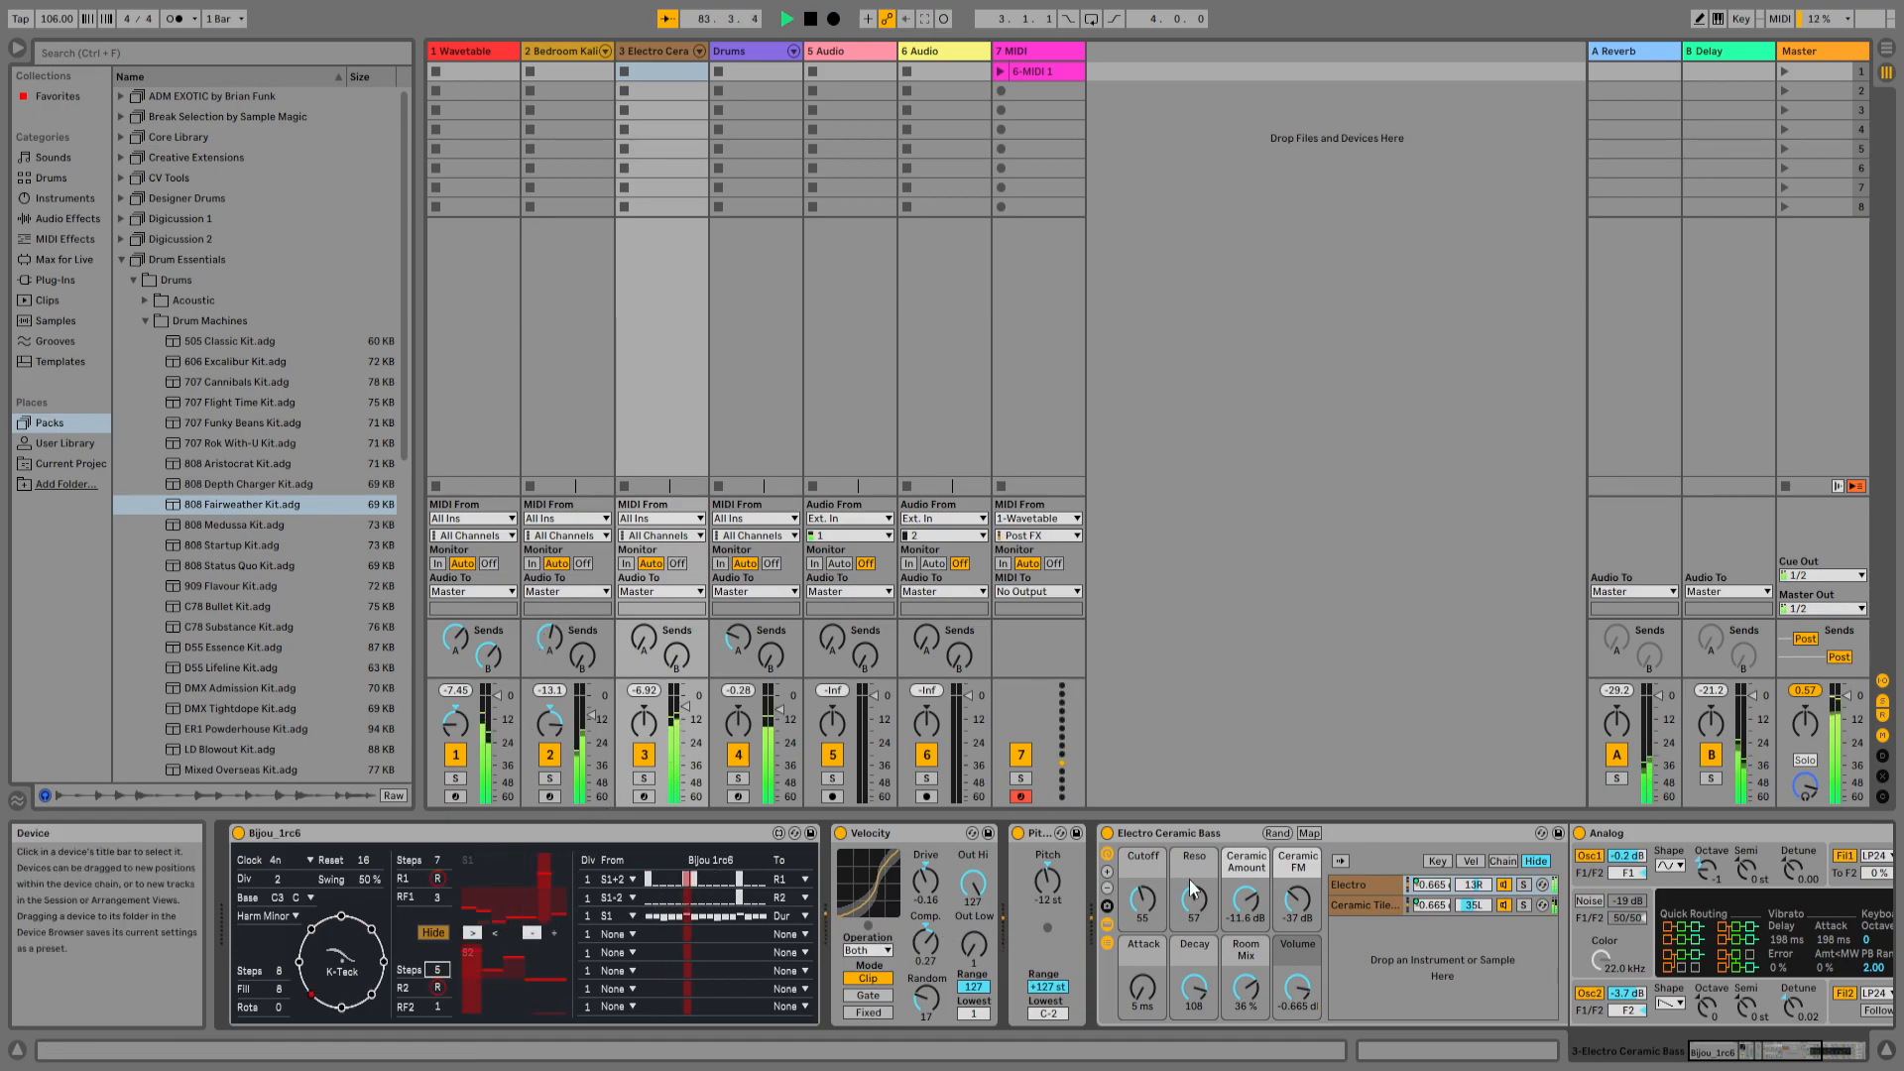
- Insert a Velocity effect before the Bedroom Kalimba instrument with Random 24, Drive 0.14 and Comp. 0.19
left_click(490, 55)
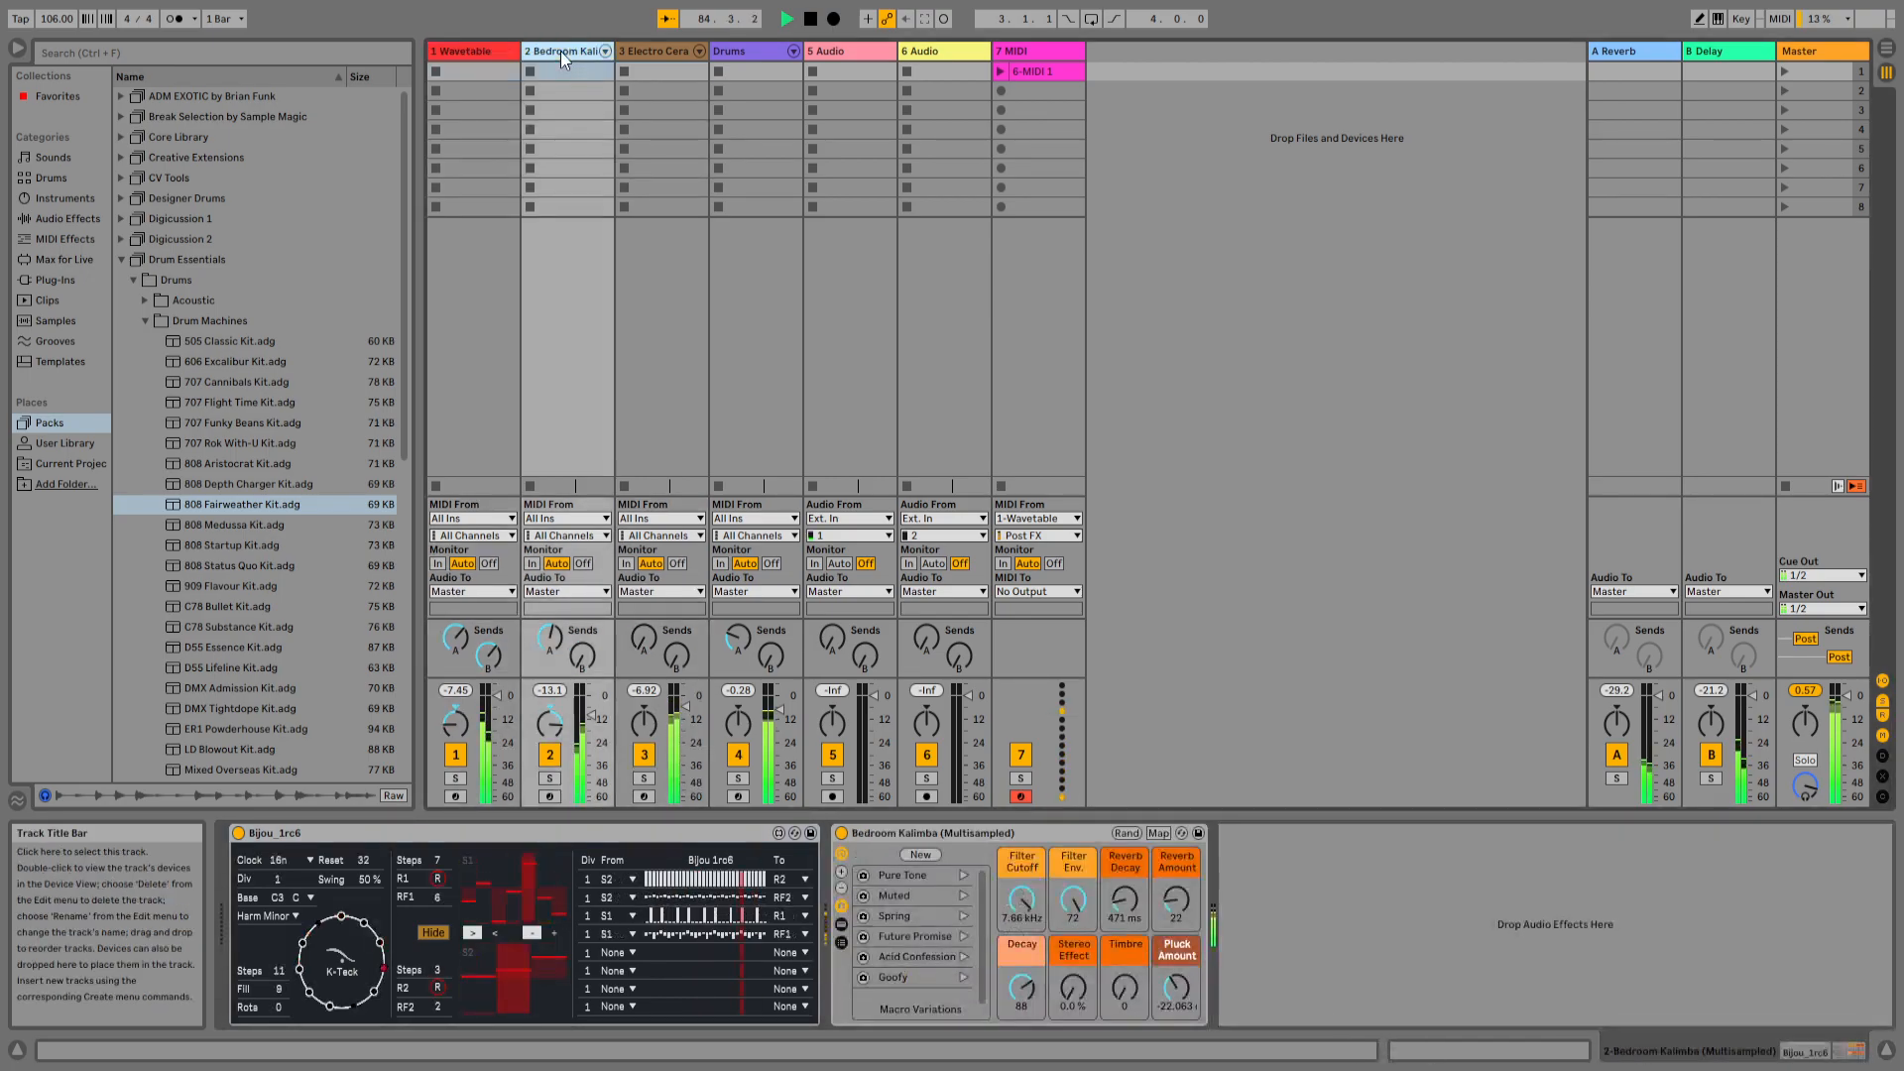
left_click(561, 51)
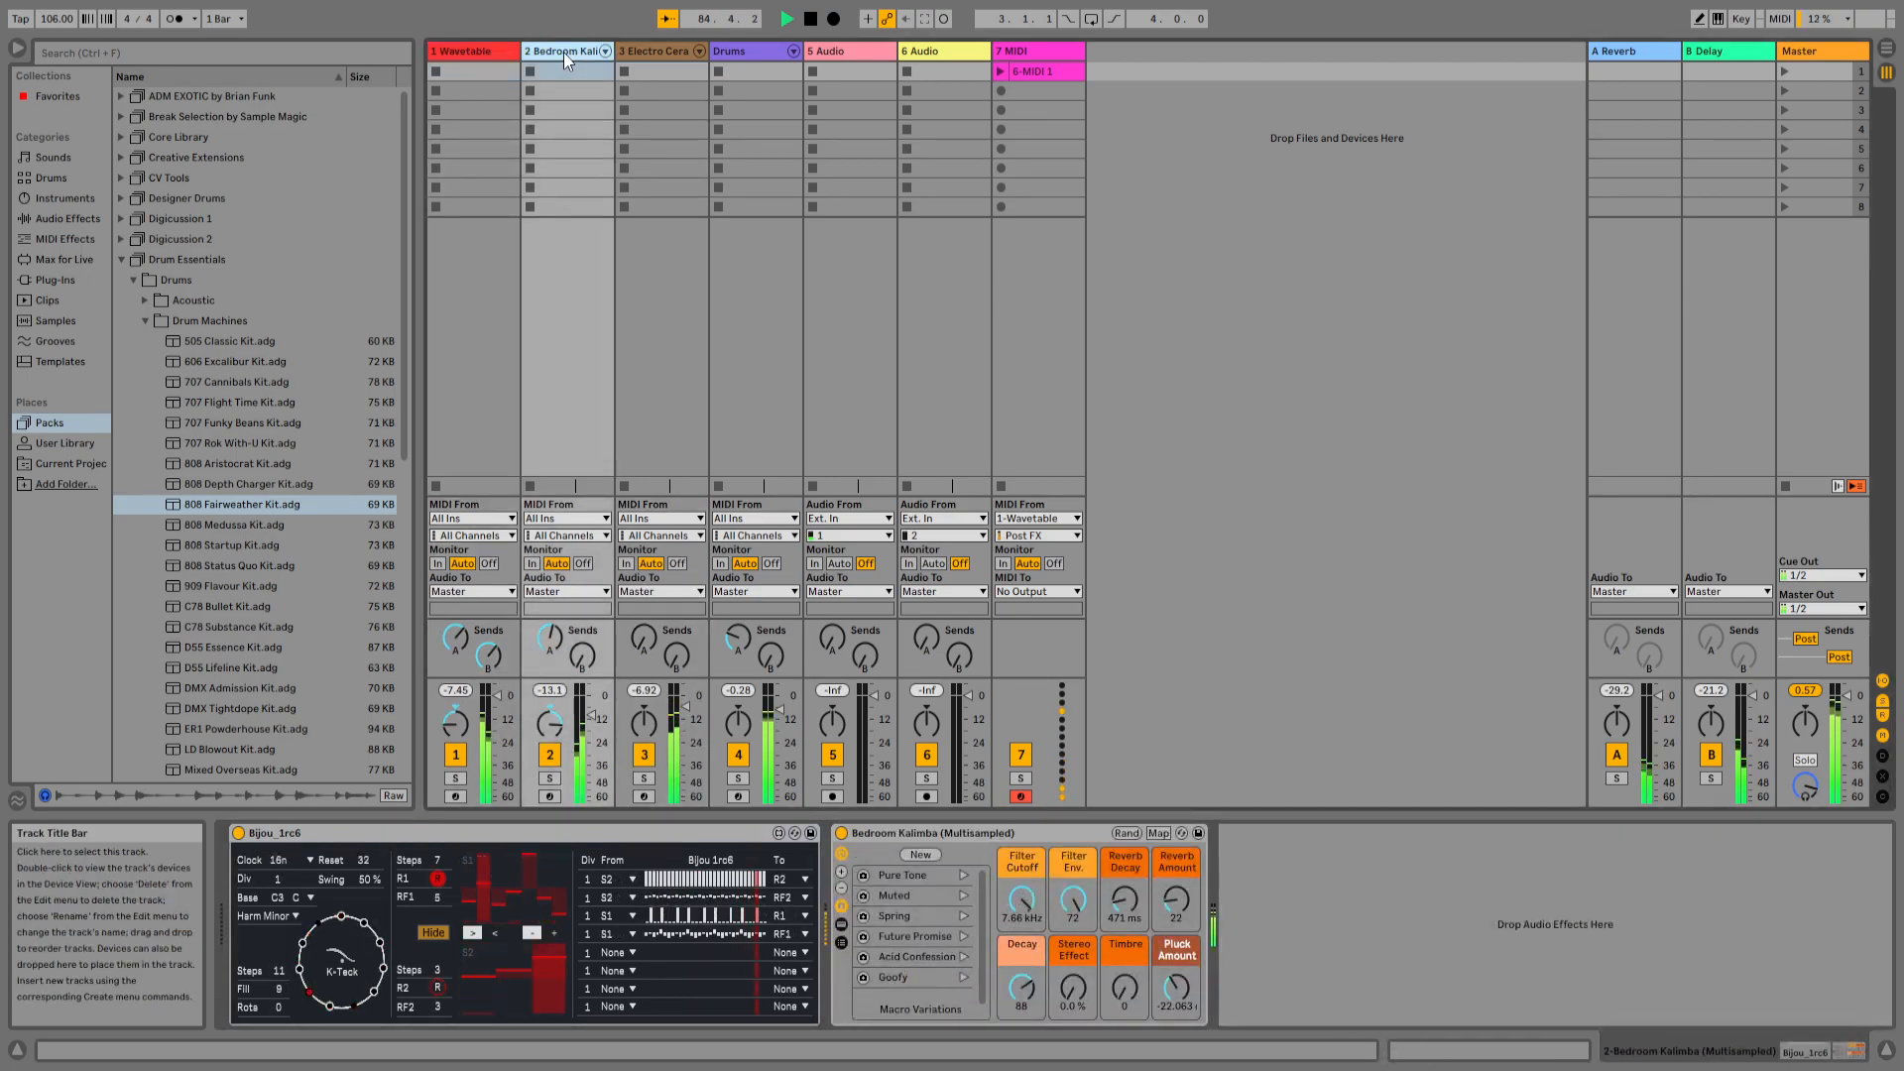
left_click(74, 243)
left_click_drag(163, 417, 843, 855)
left_click_drag(927, 1000, 926, 976)
left_click_drag(926, 883, 926, 867)
left_click_drag(924, 940, 925, 929)
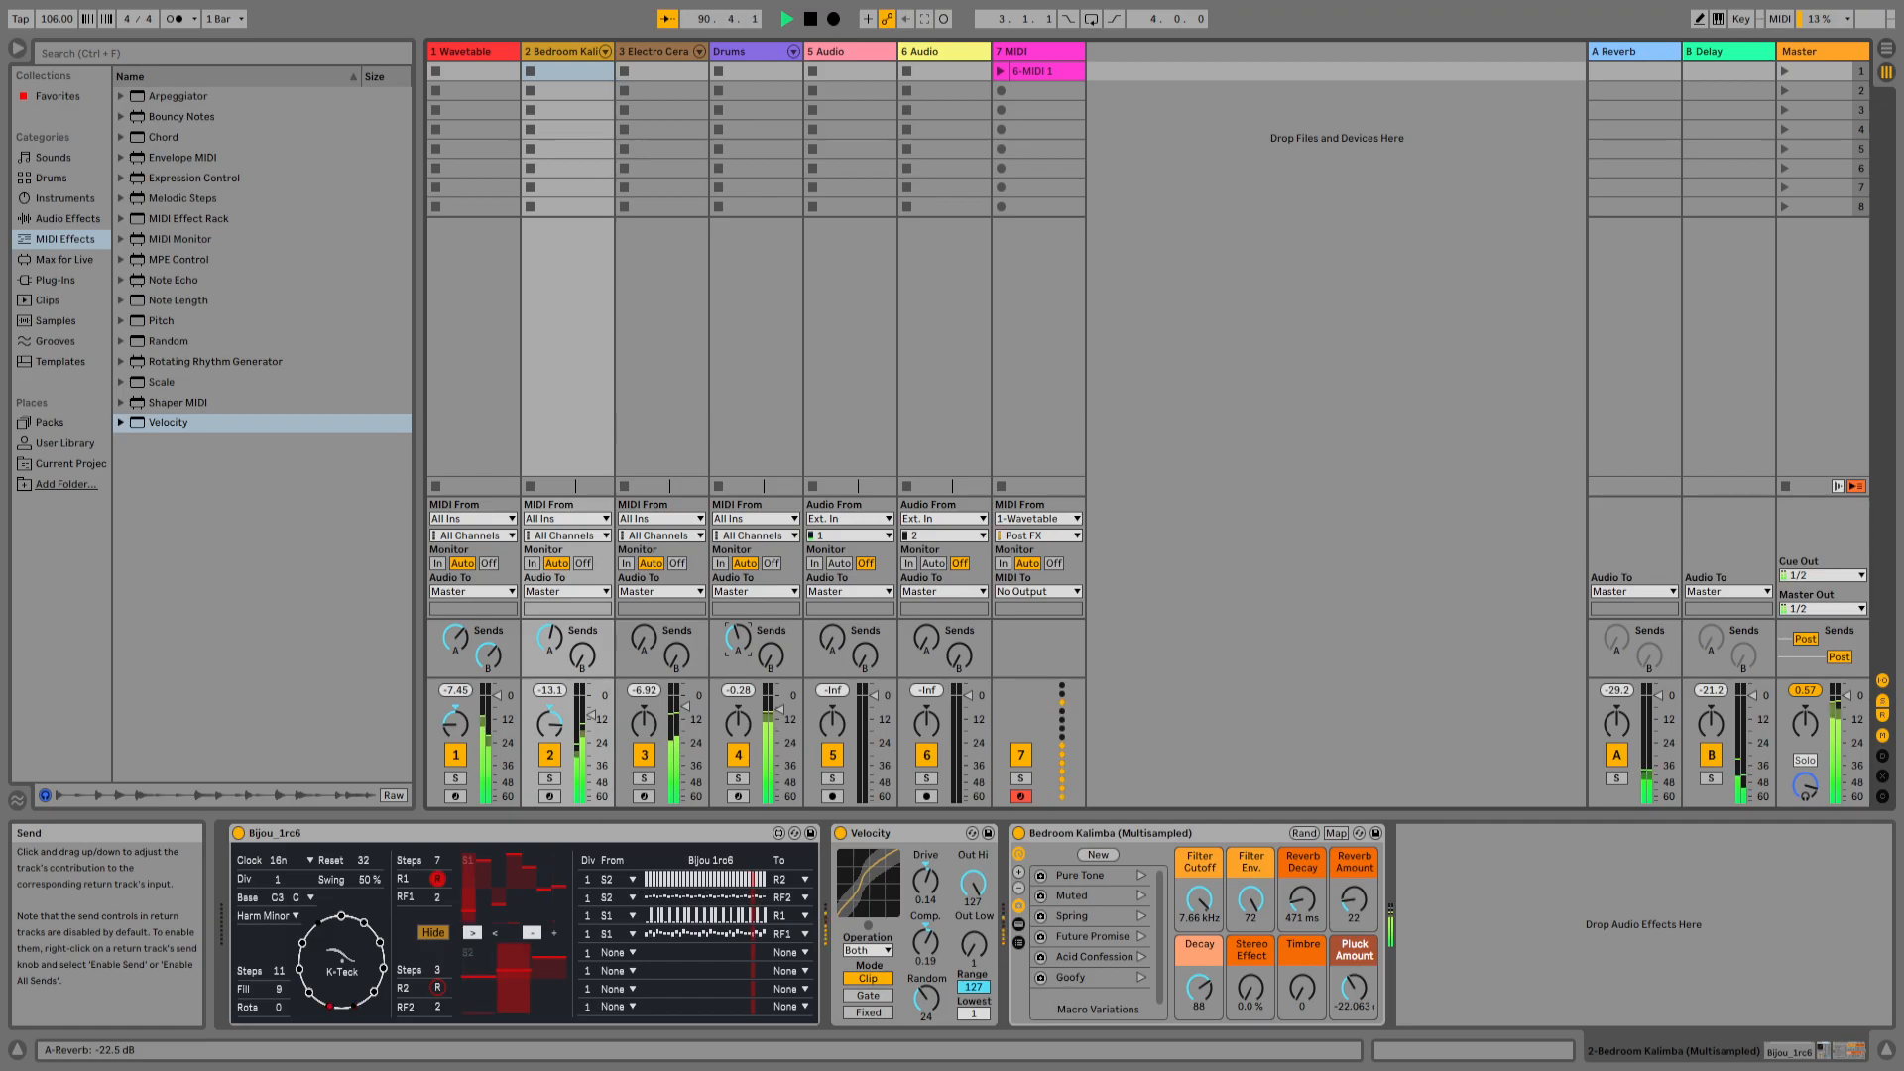
- Duplicate the Drums track and deactivate the copy
left_click(754, 48)
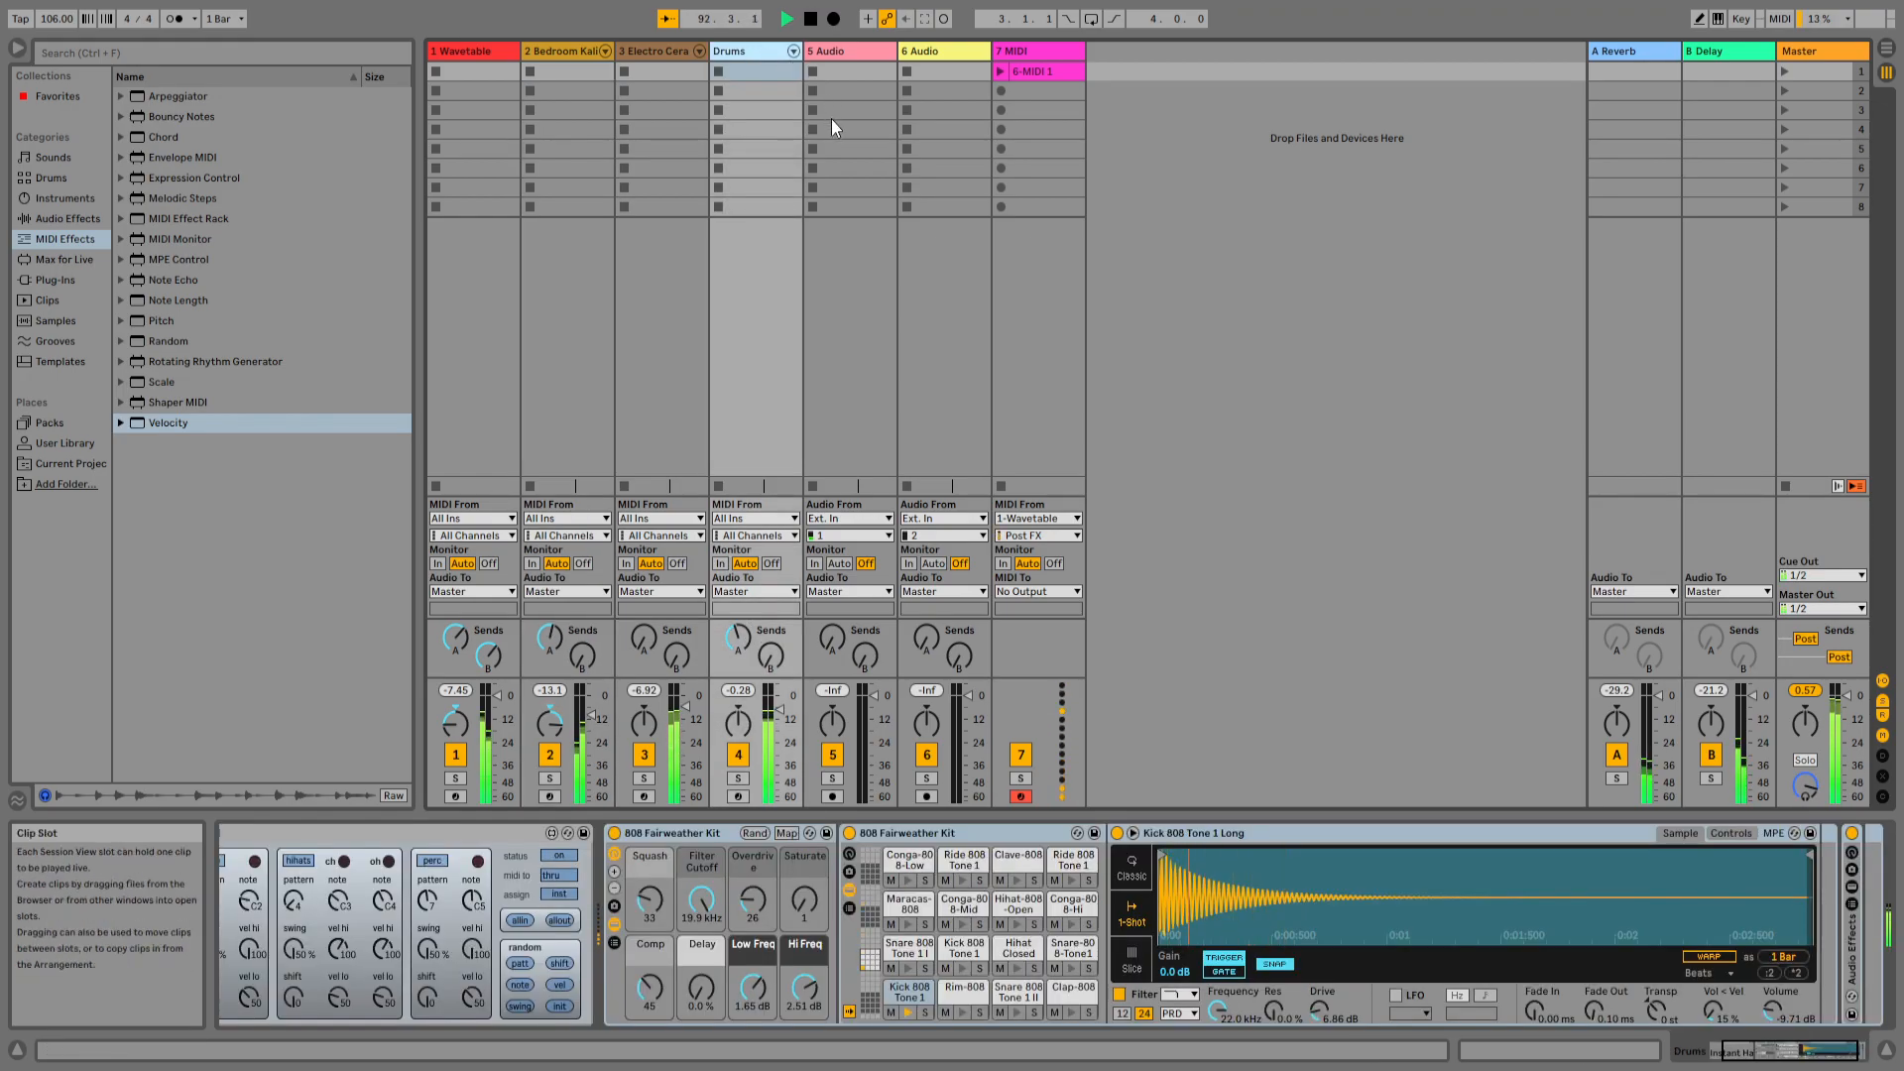
key("ctrl+d")
left_click(838, 754)
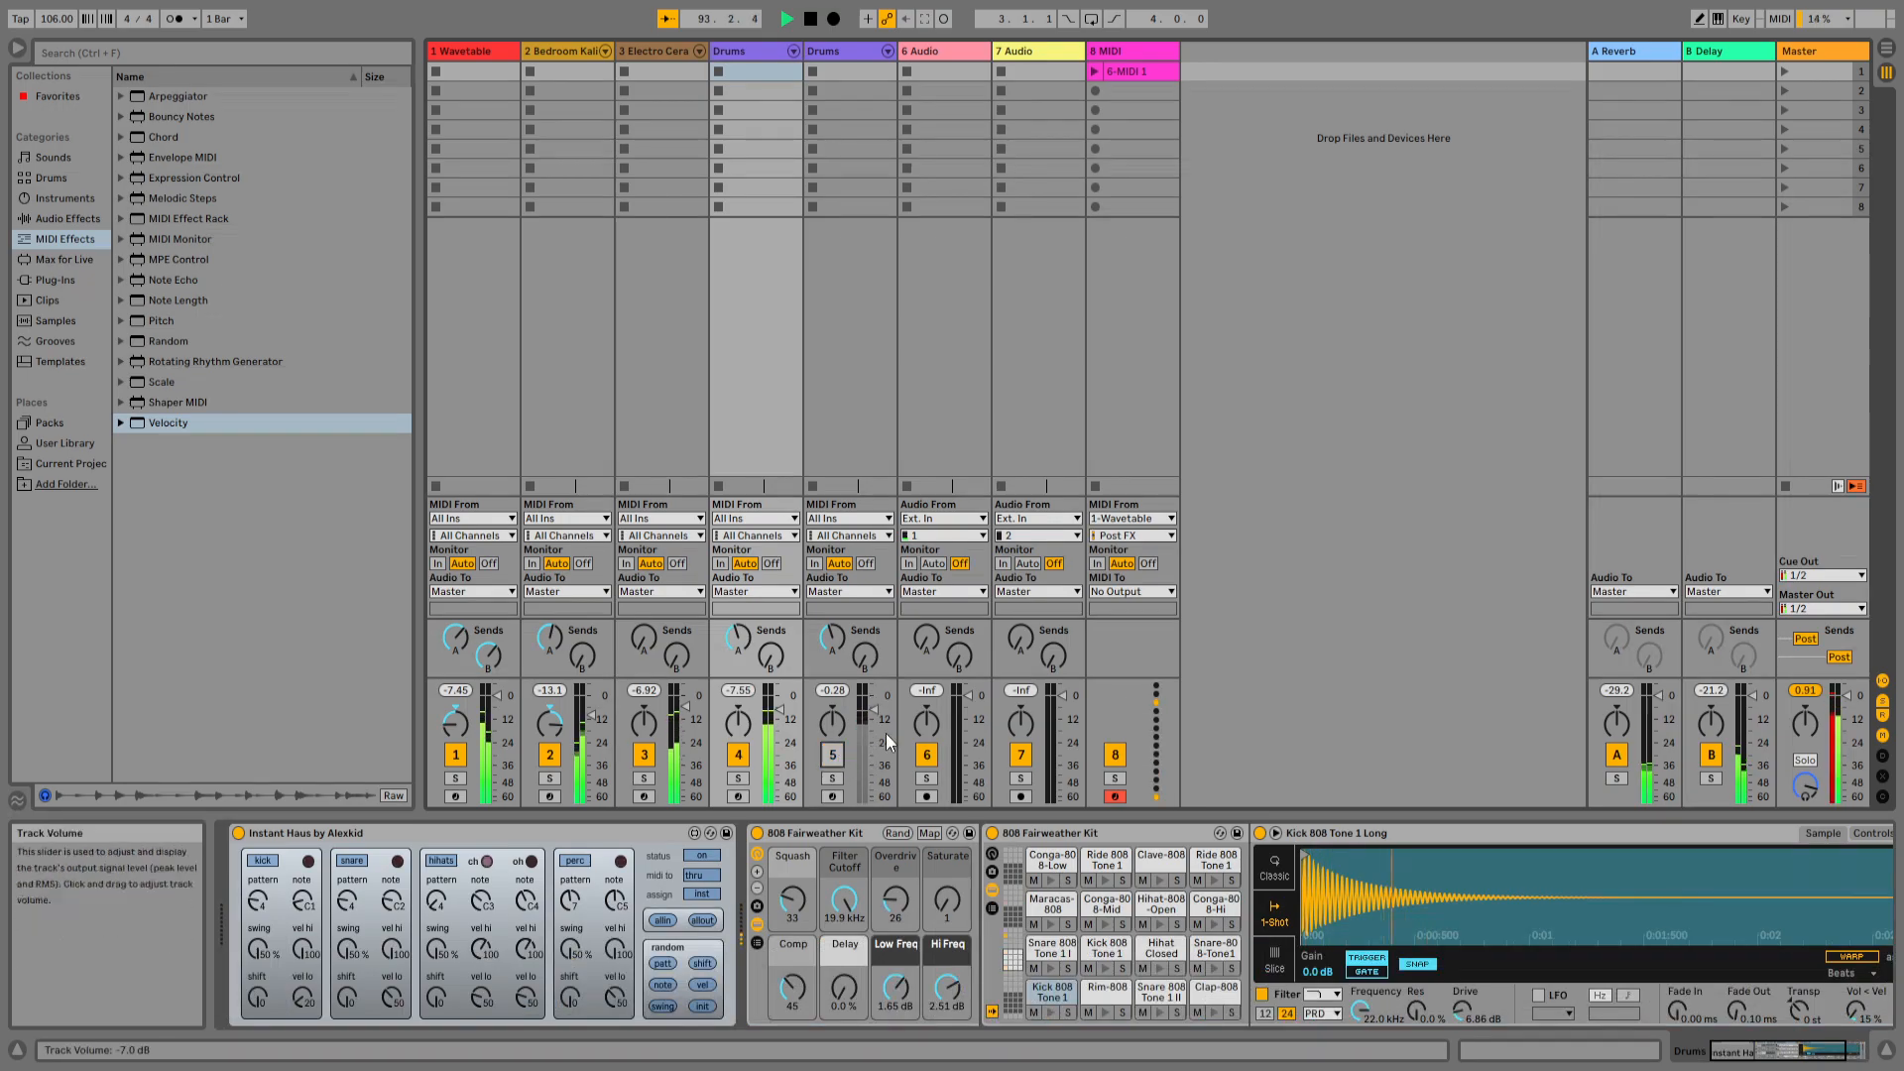
- Search the packs for "latin" and load the Latin Pop kit from Latin Percussion onto the duplicated Drums track
left_click(70, 199)
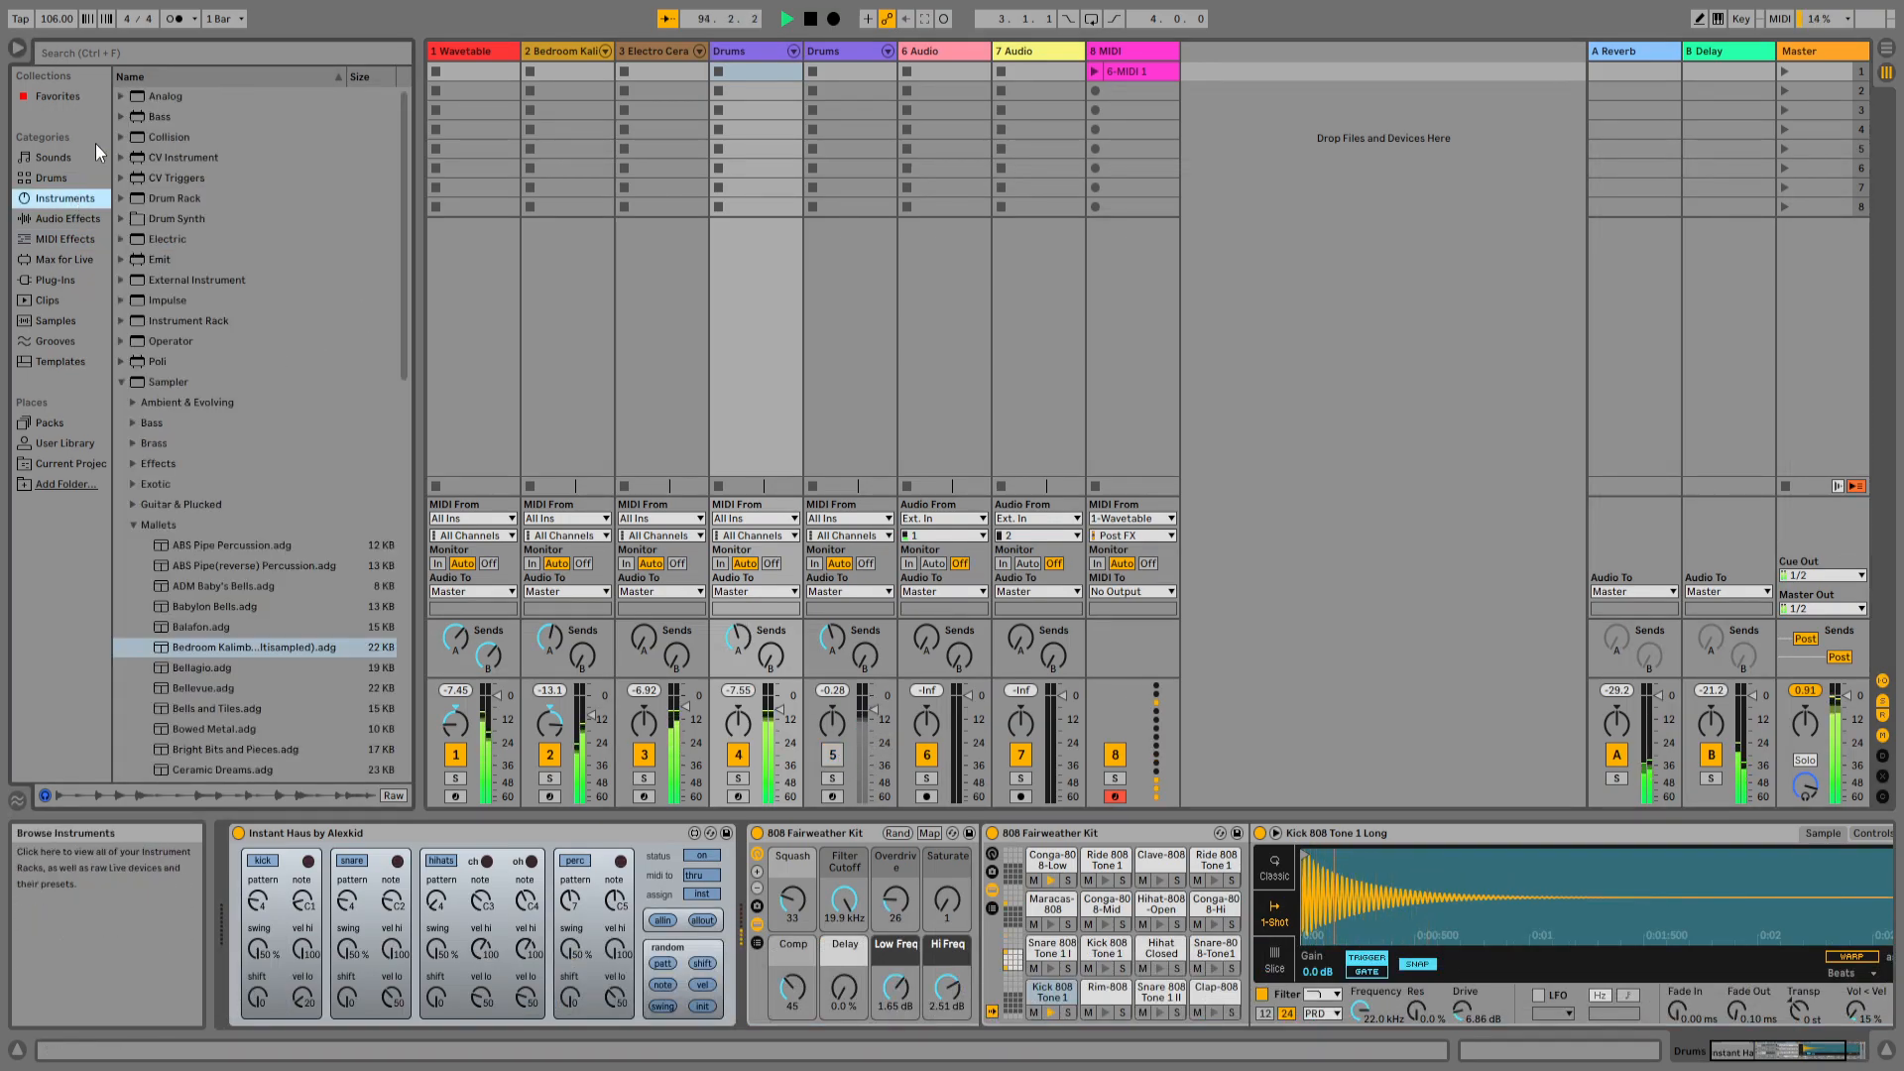
left_click(50, 424)
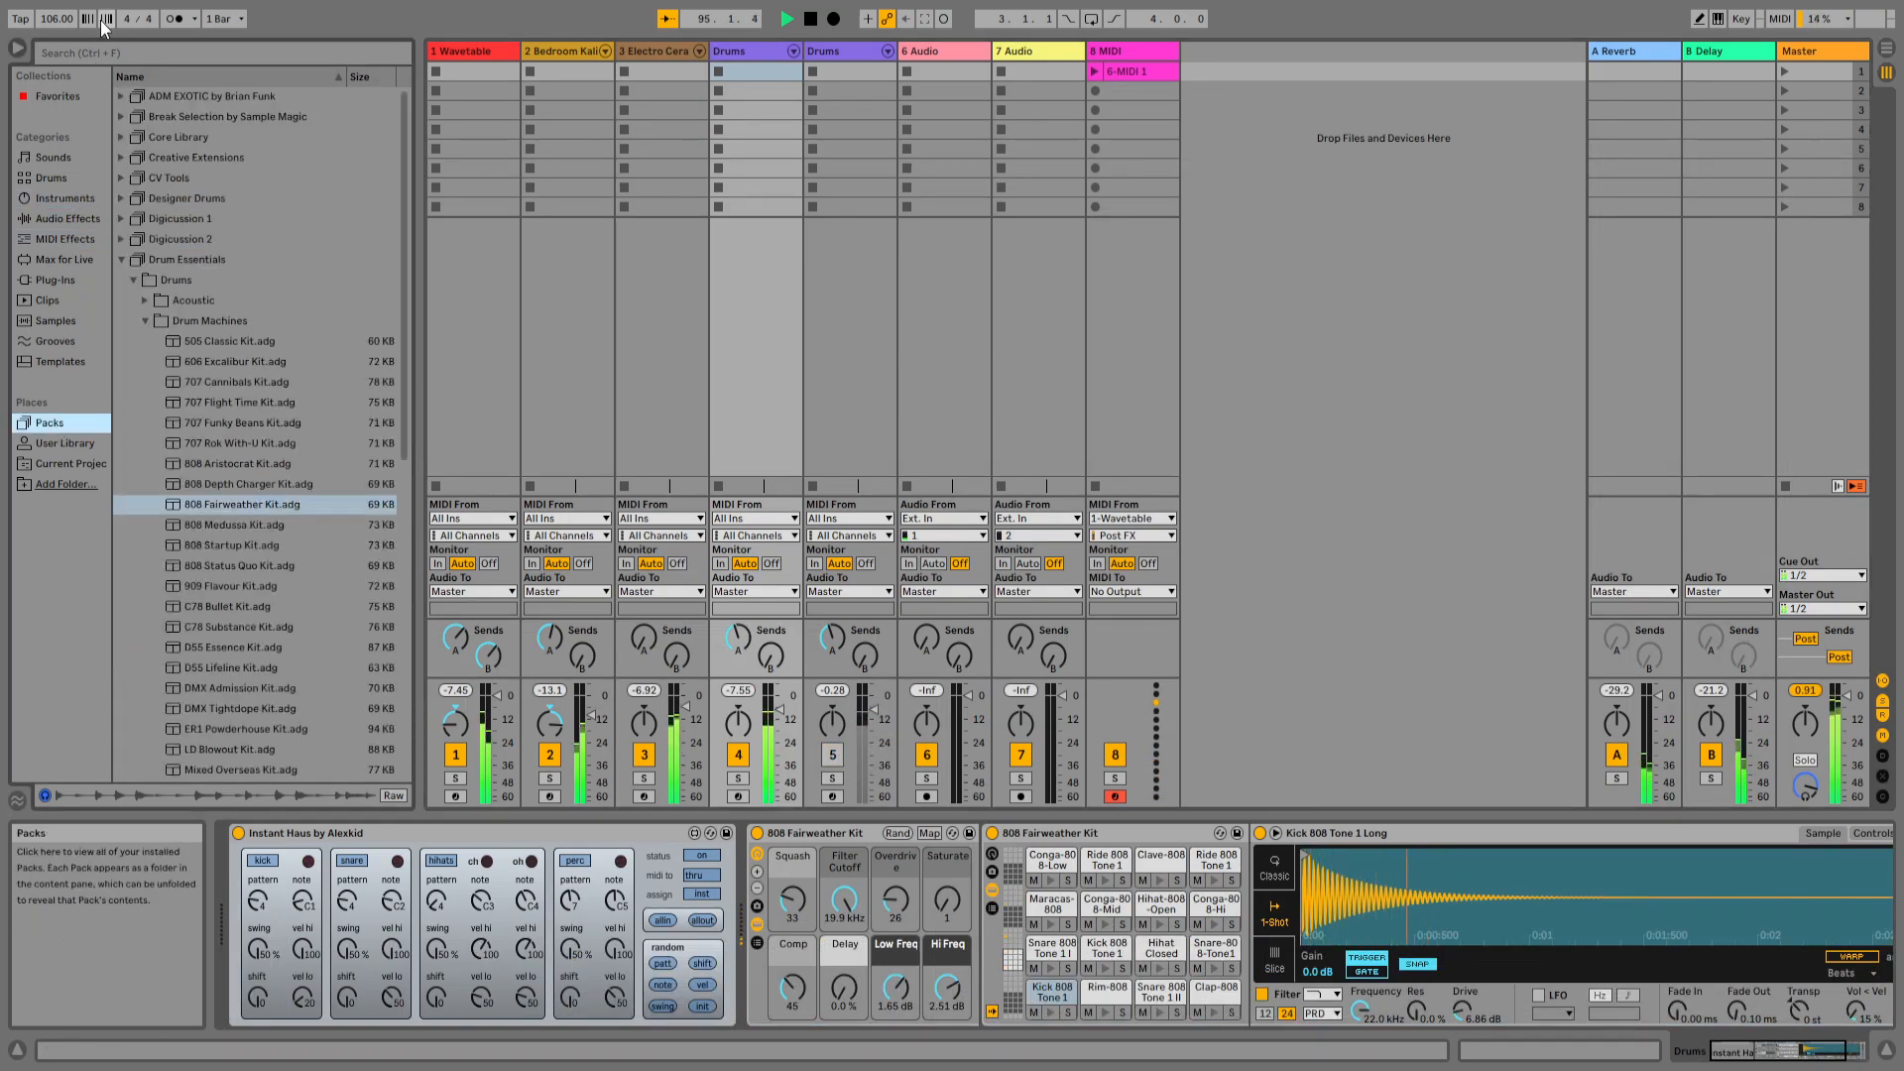
left_click(96, 51)
type("latin")
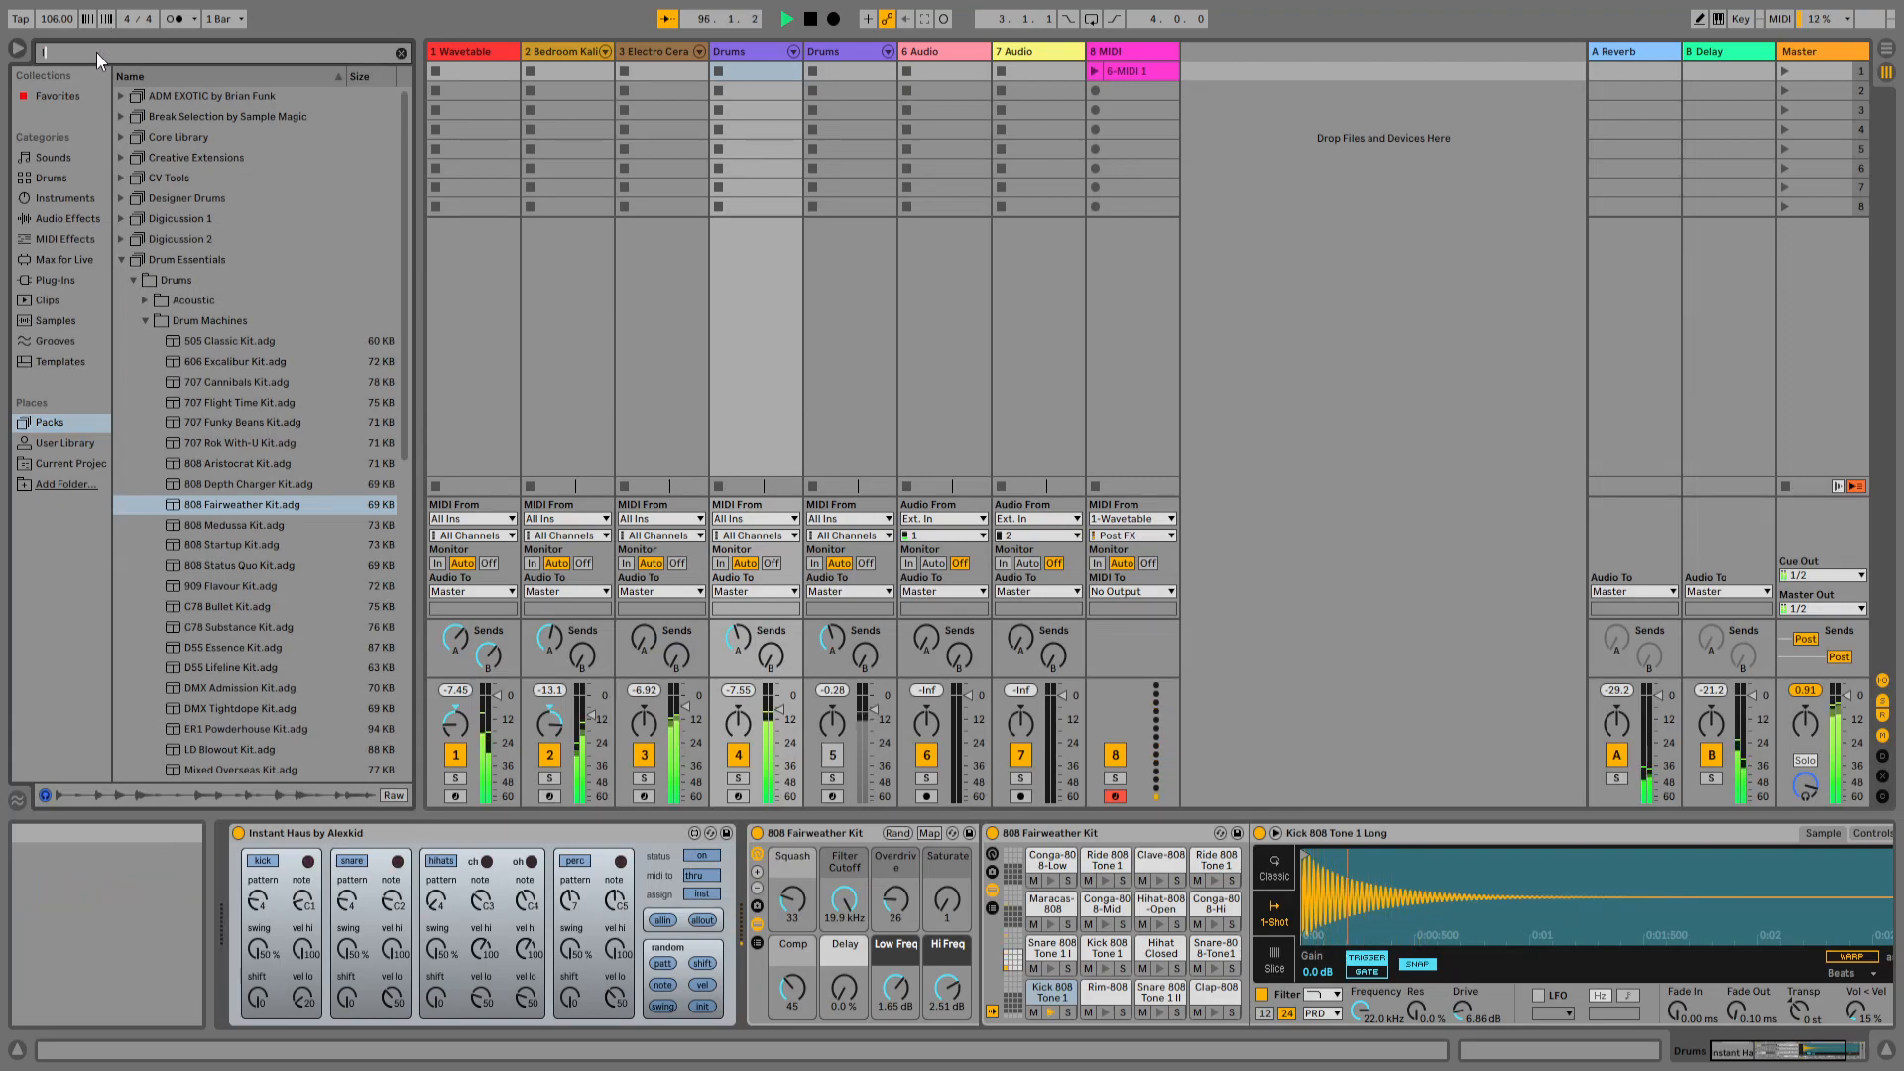
left_click(121, 178)
left_click(139, 201)
left_click(217, 239)
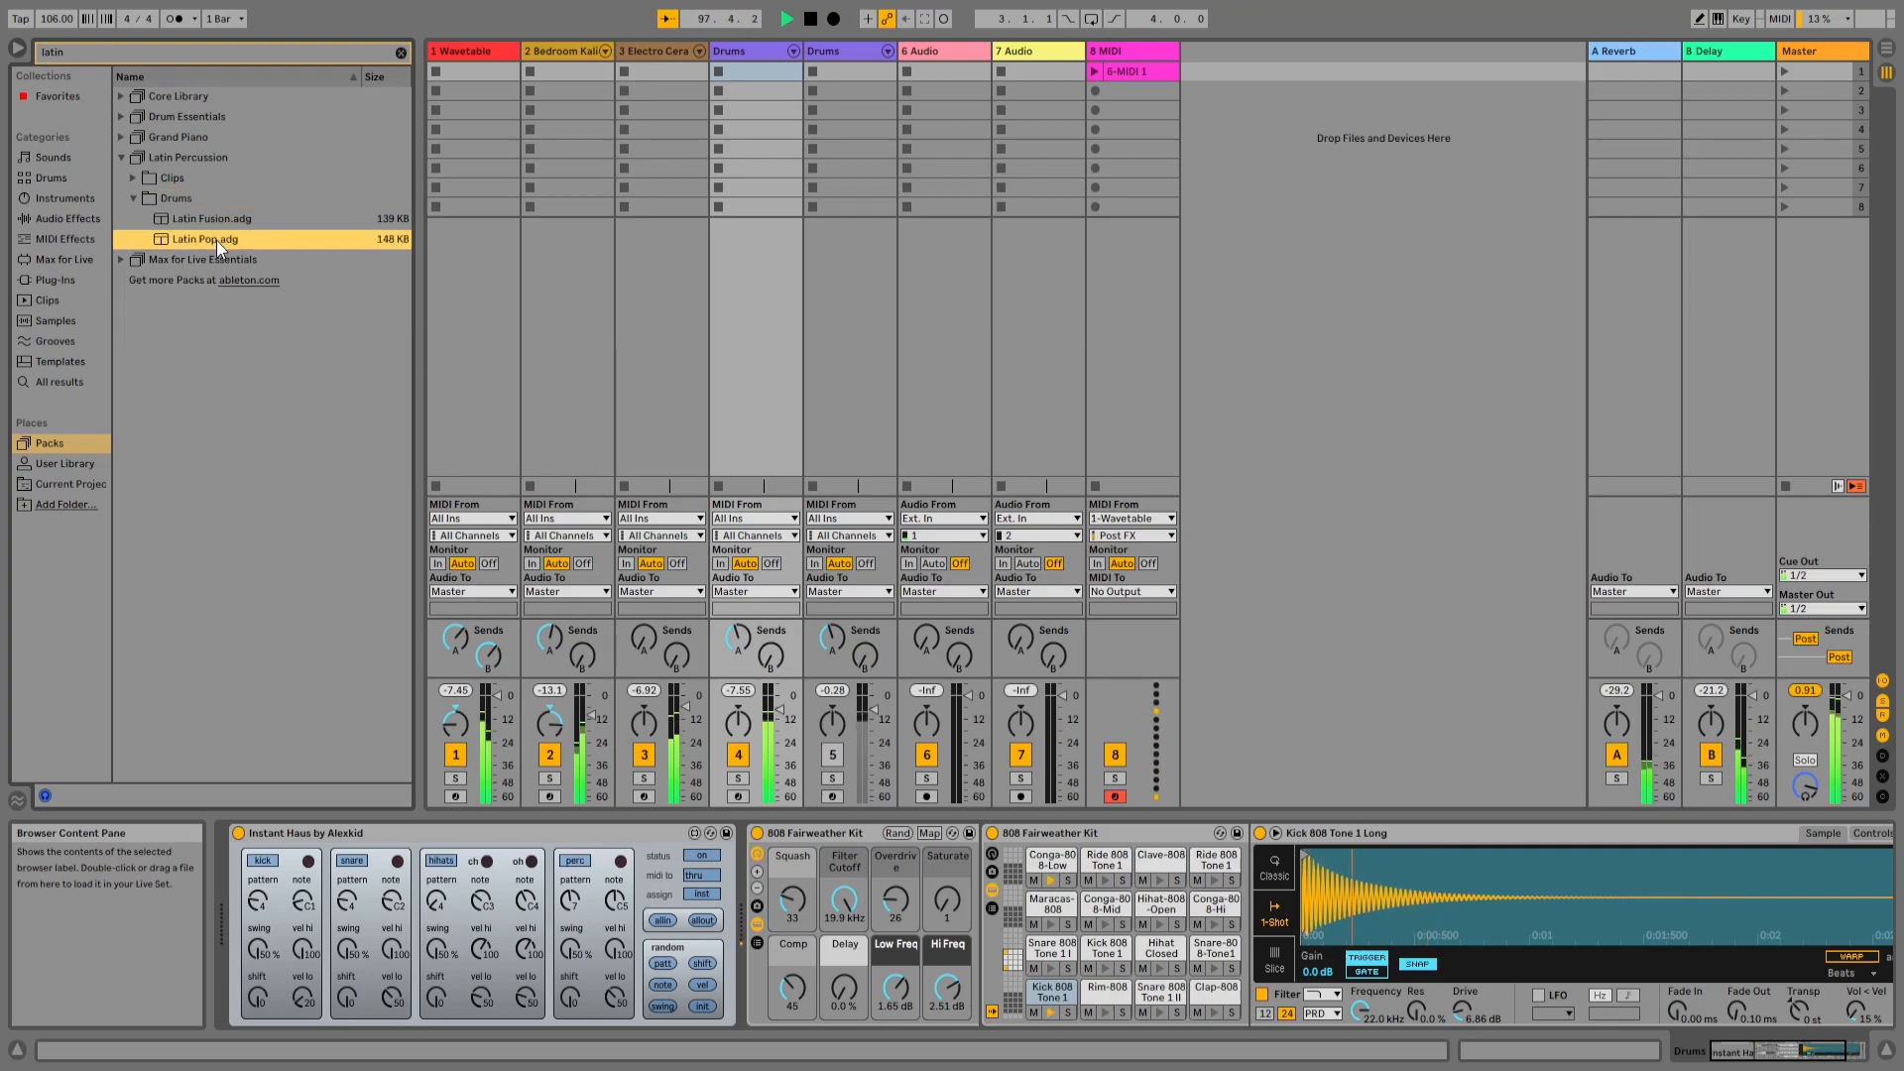
left_click(873, 55)
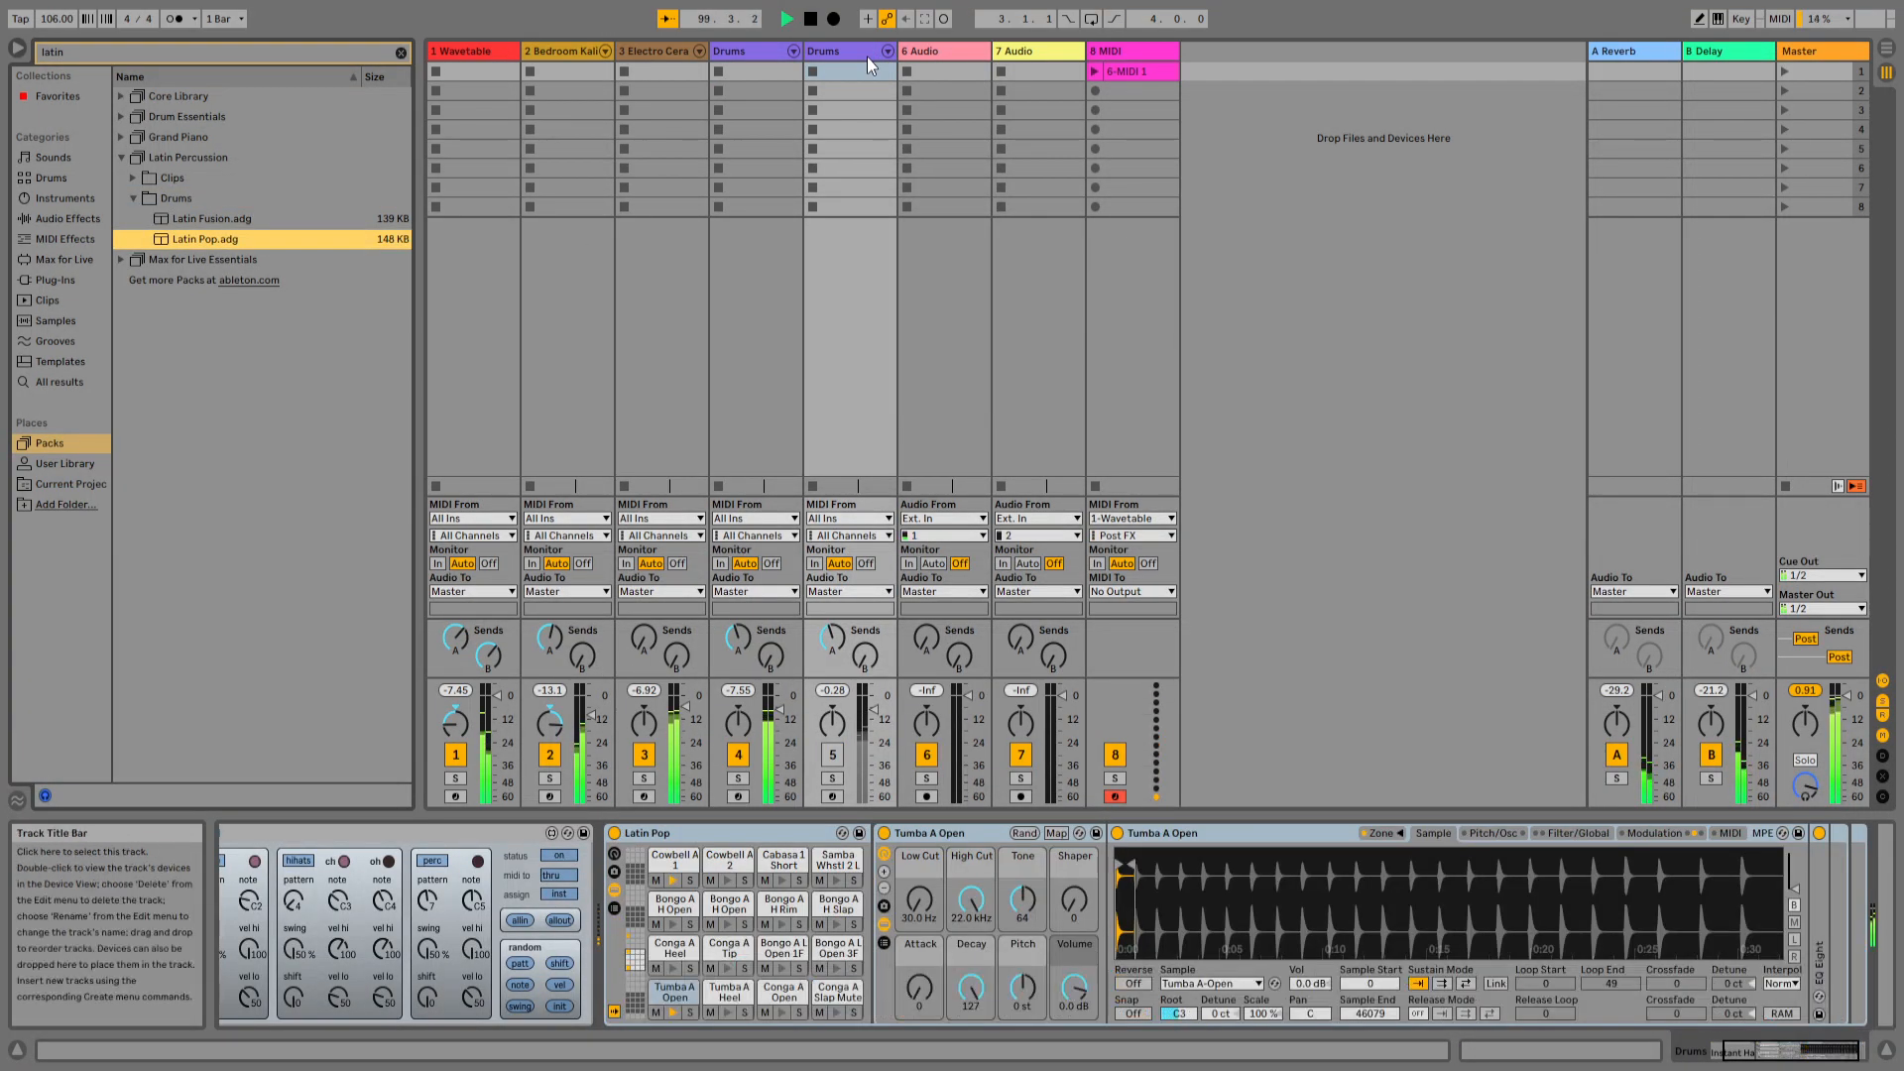
- Reactivate the duplicated Drums track and randomize the patterns of its Instant Haus device
left_click(834, 756)
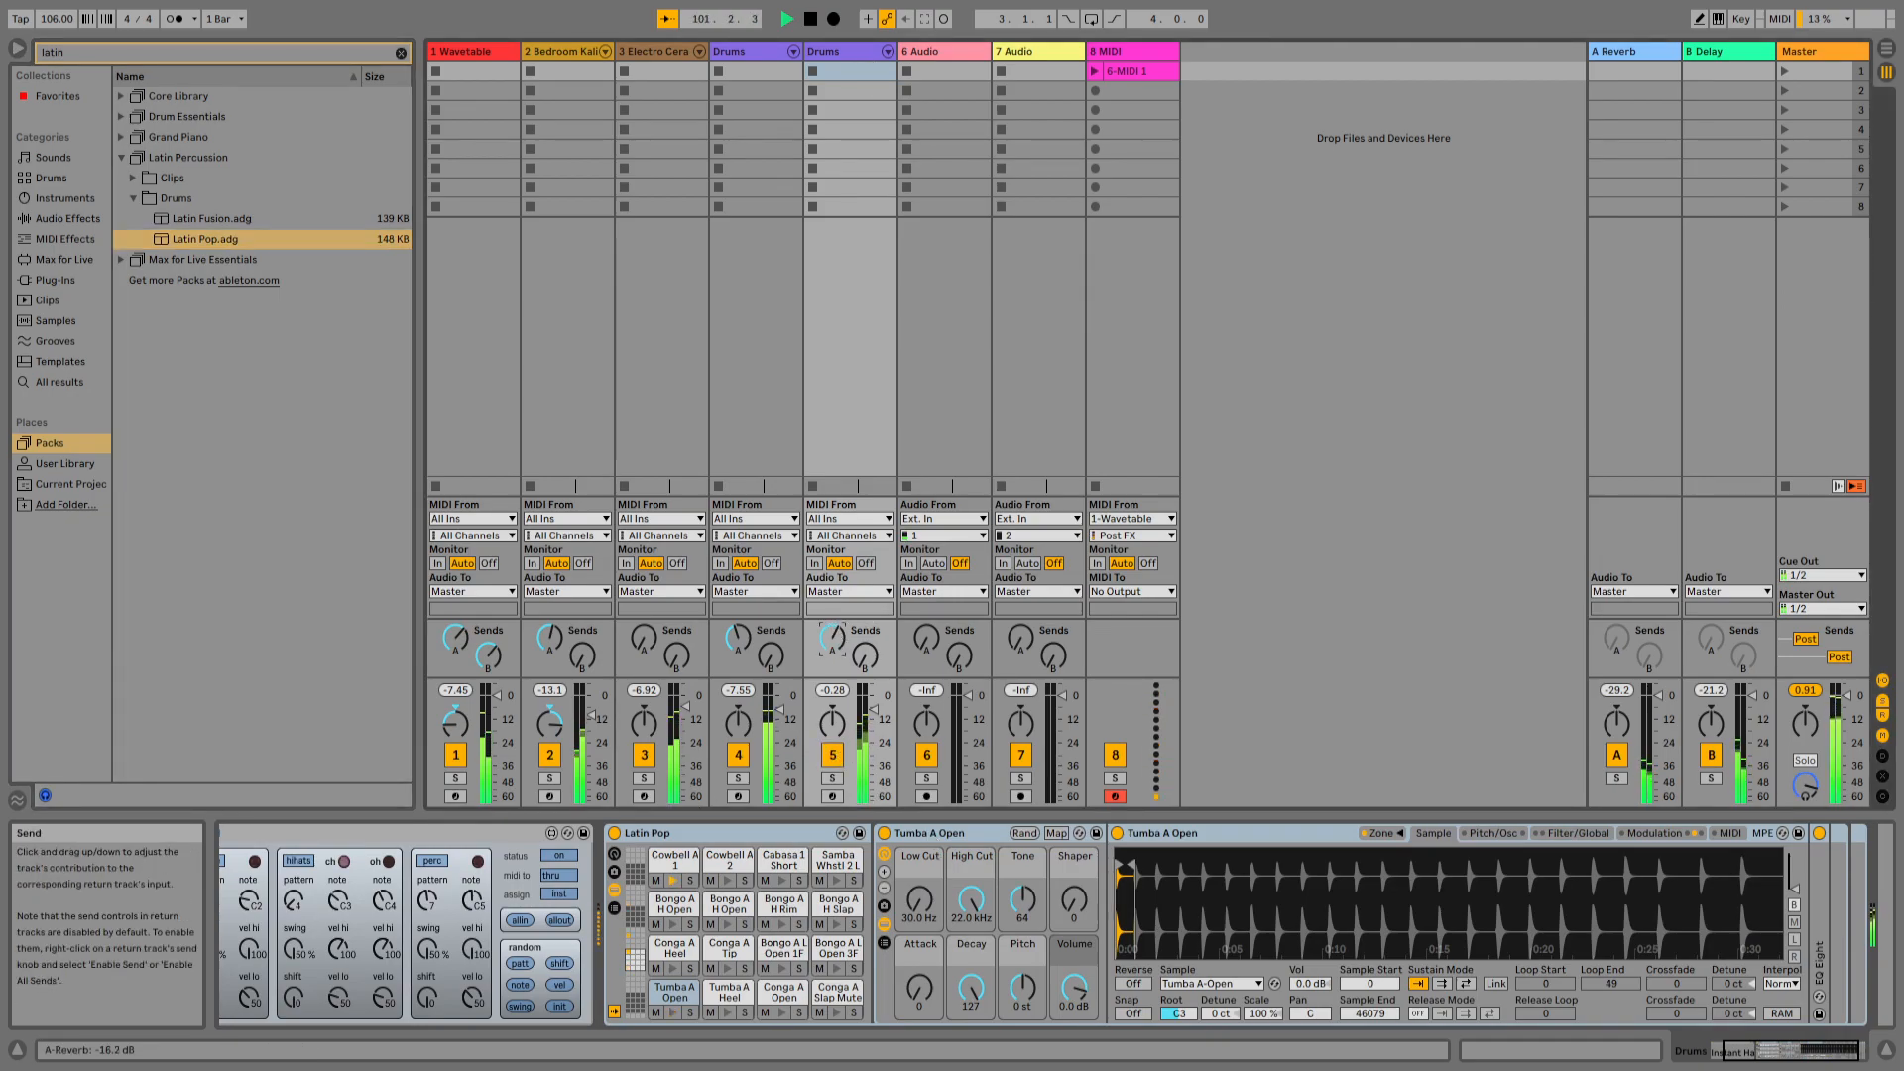
left_click(530, 963)
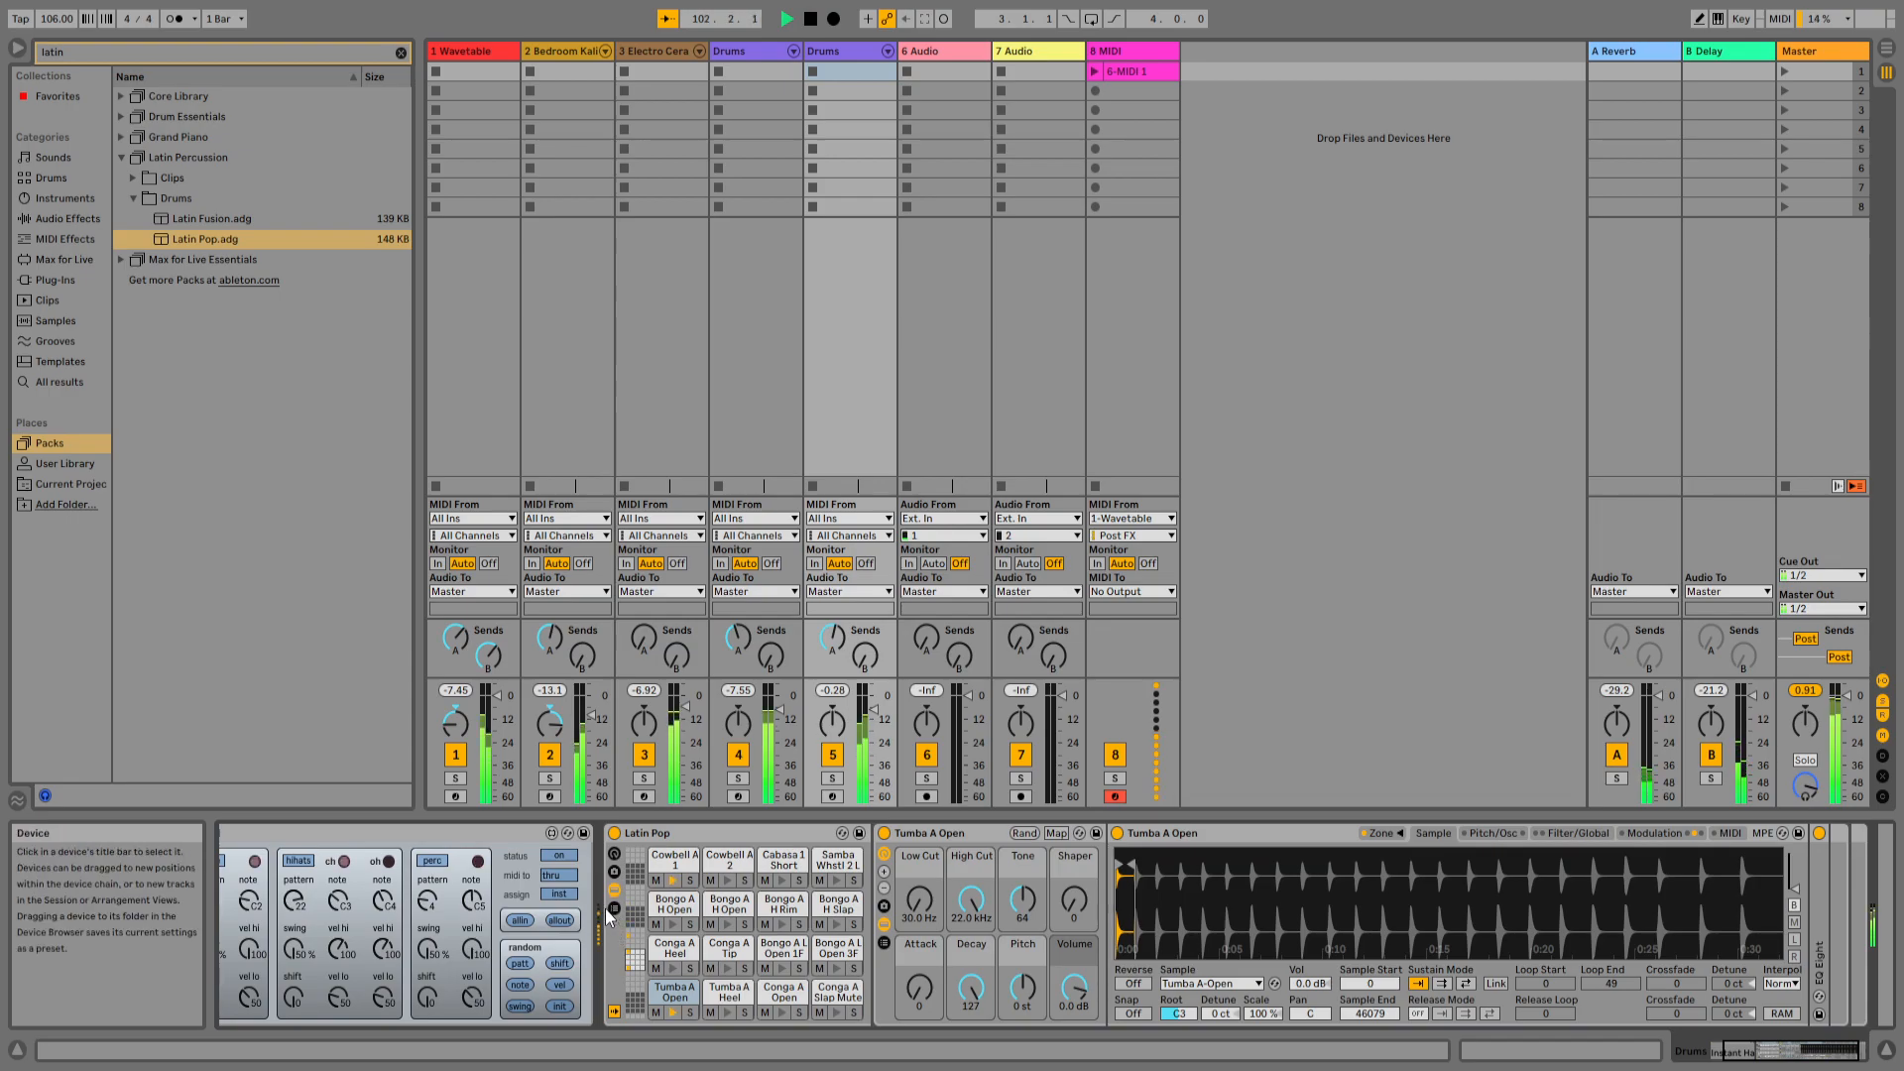
left_click(526, 966)
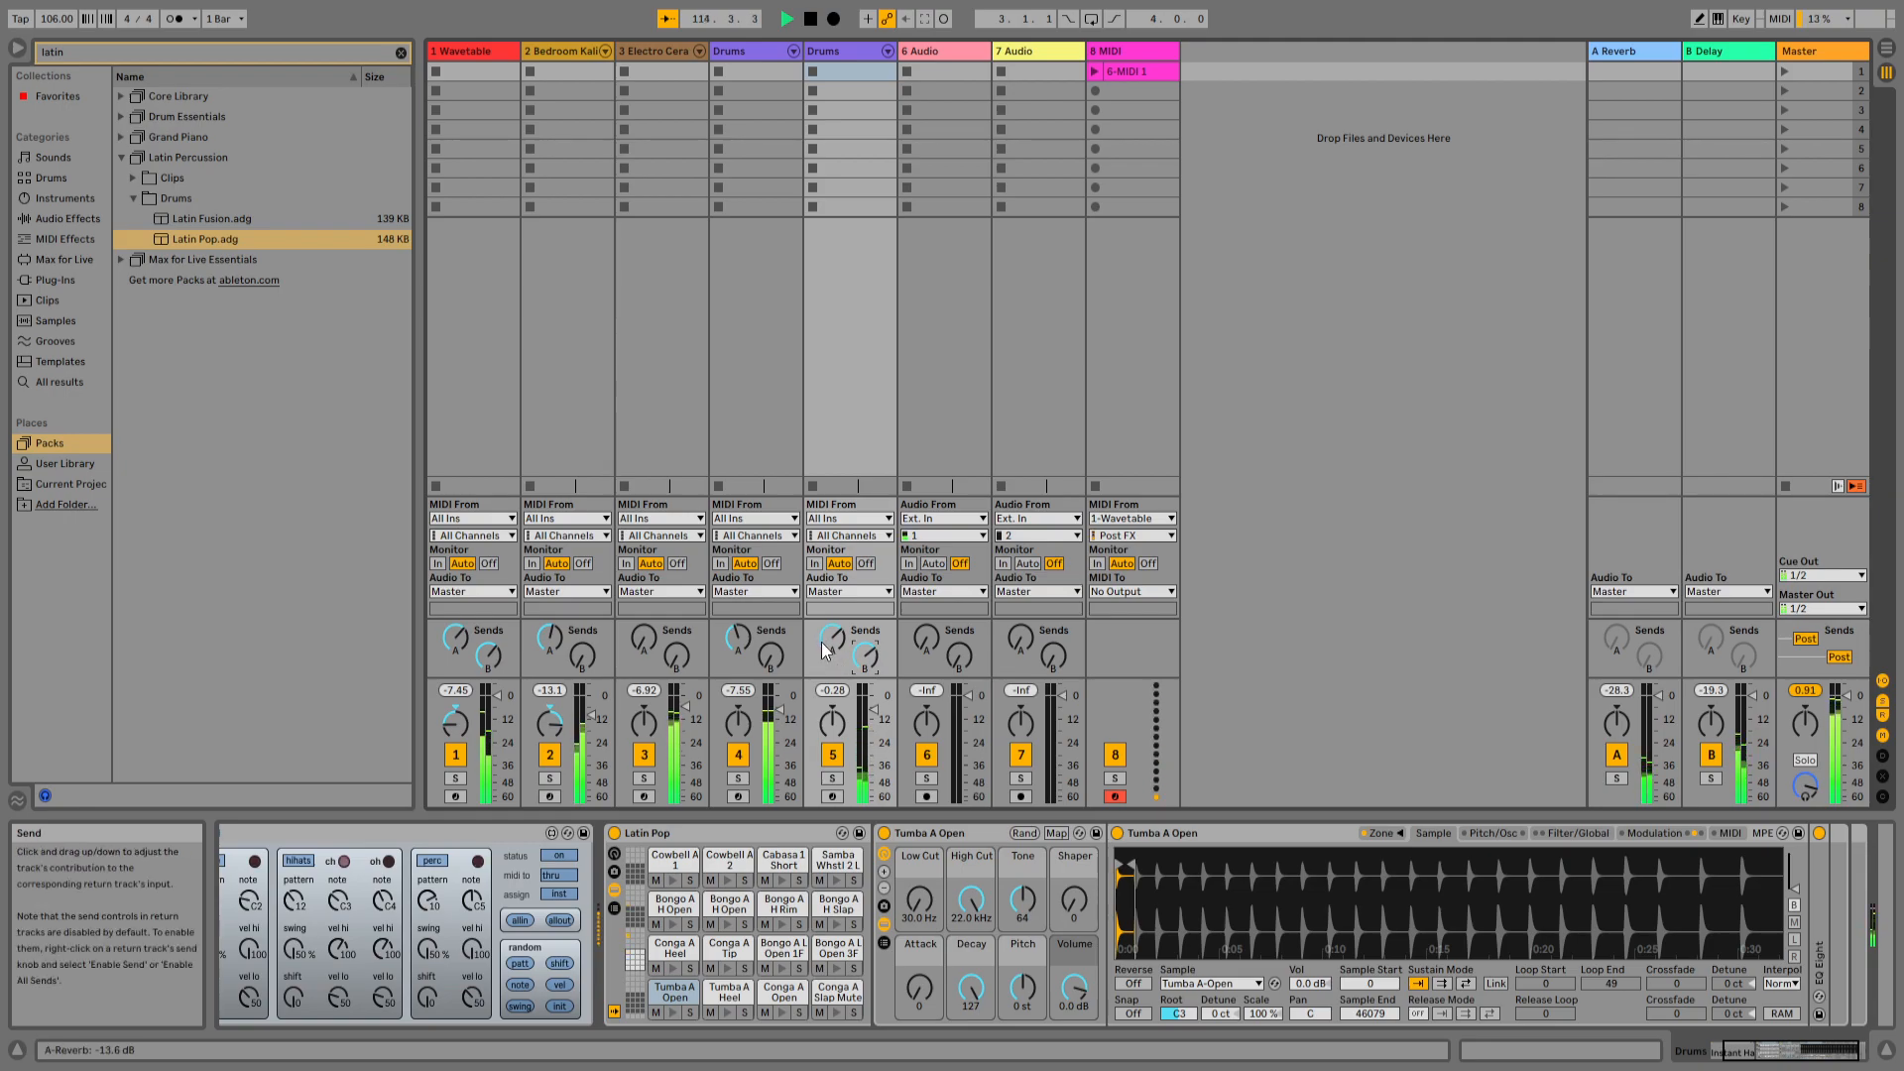
- Show the device chain of the Wavetable track
left_click(466, 50)
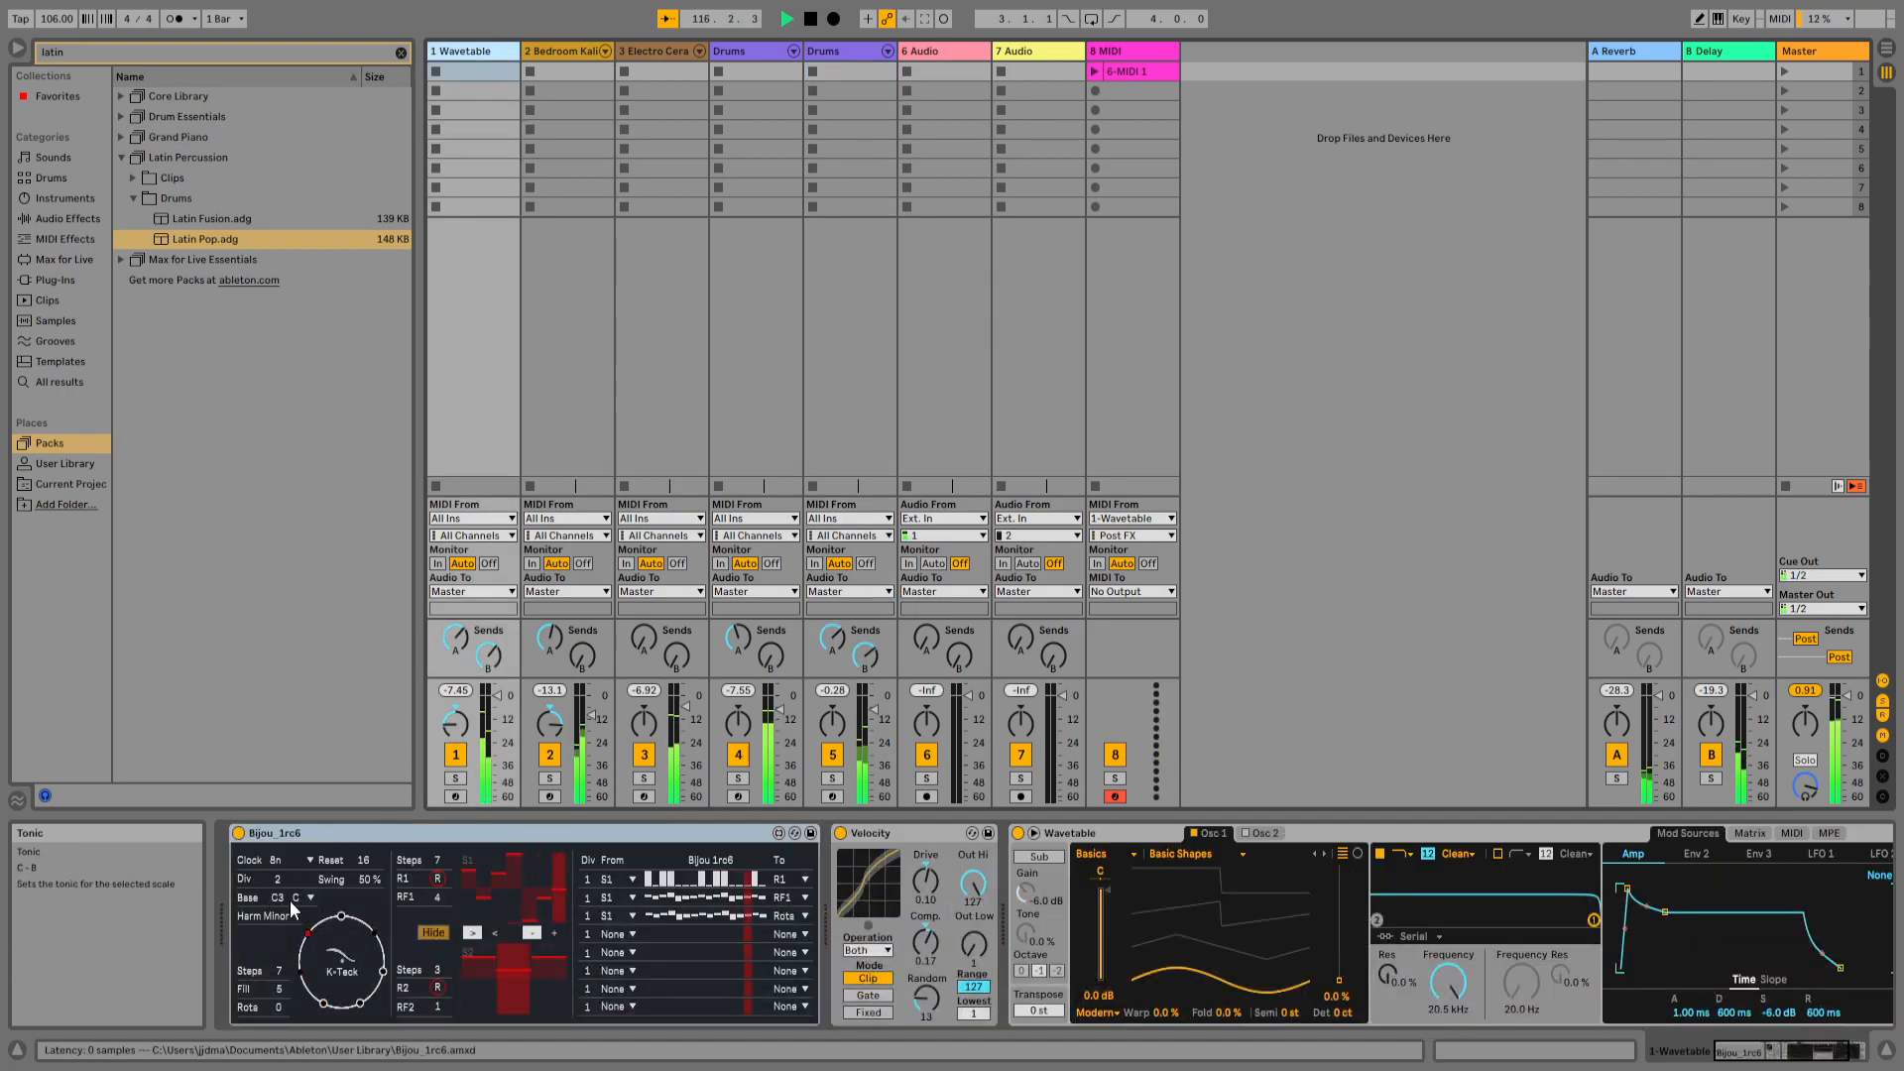